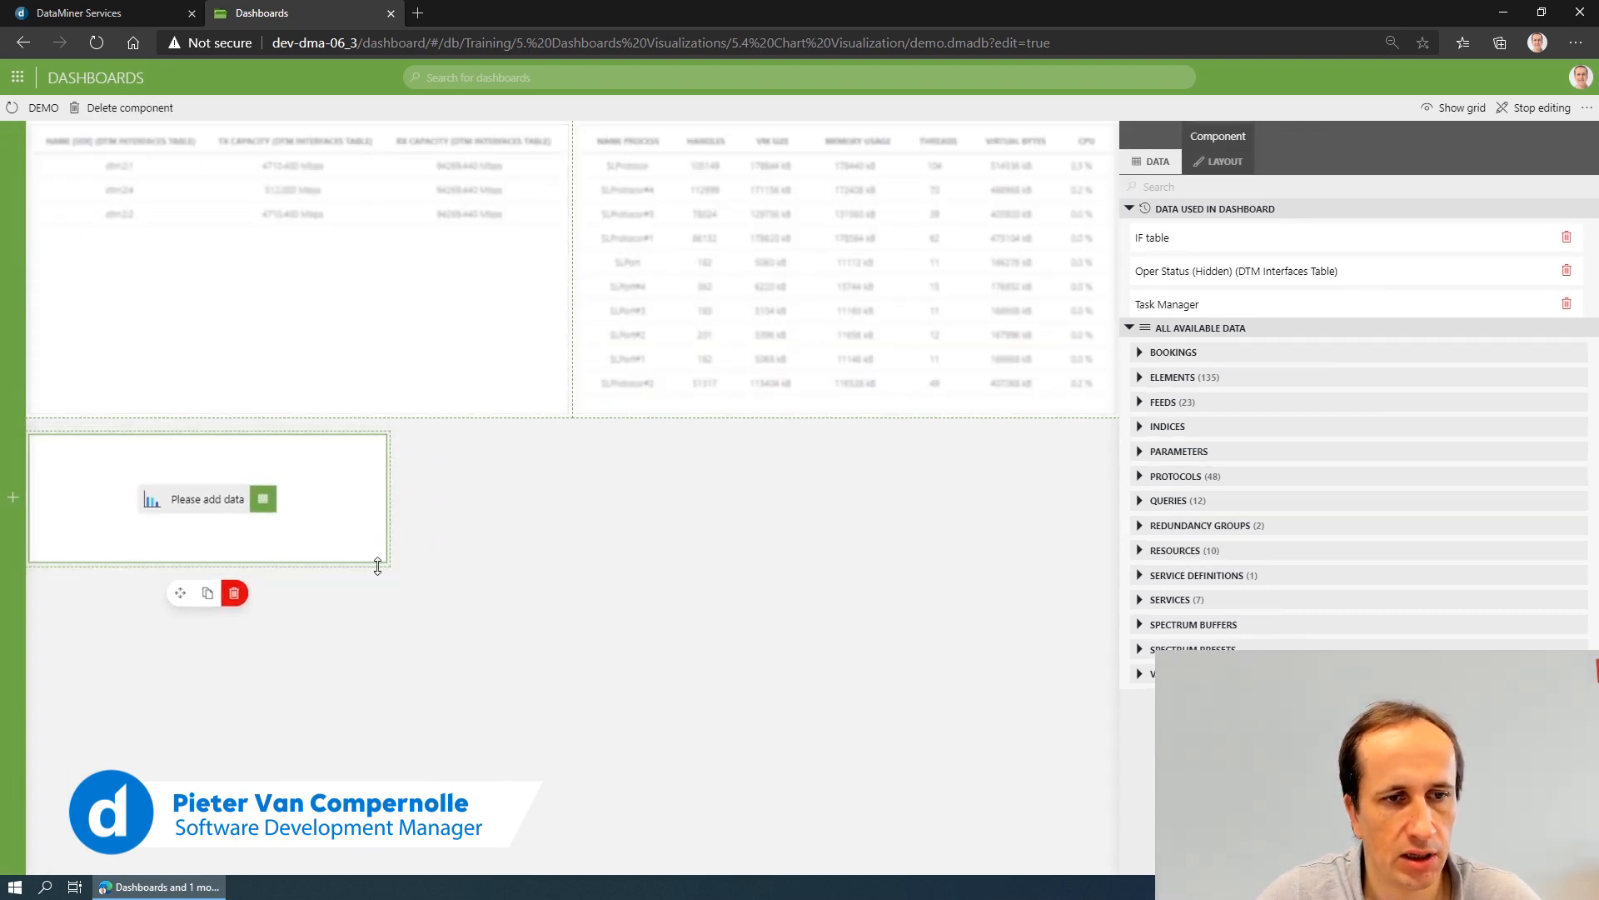
- Enlarge the empty bar chart to the width of the interfaces table above it and list the available queries
{"action": "left_click_drag", "start_coordinate": [388, 564], "coordinate": [541, 834]}
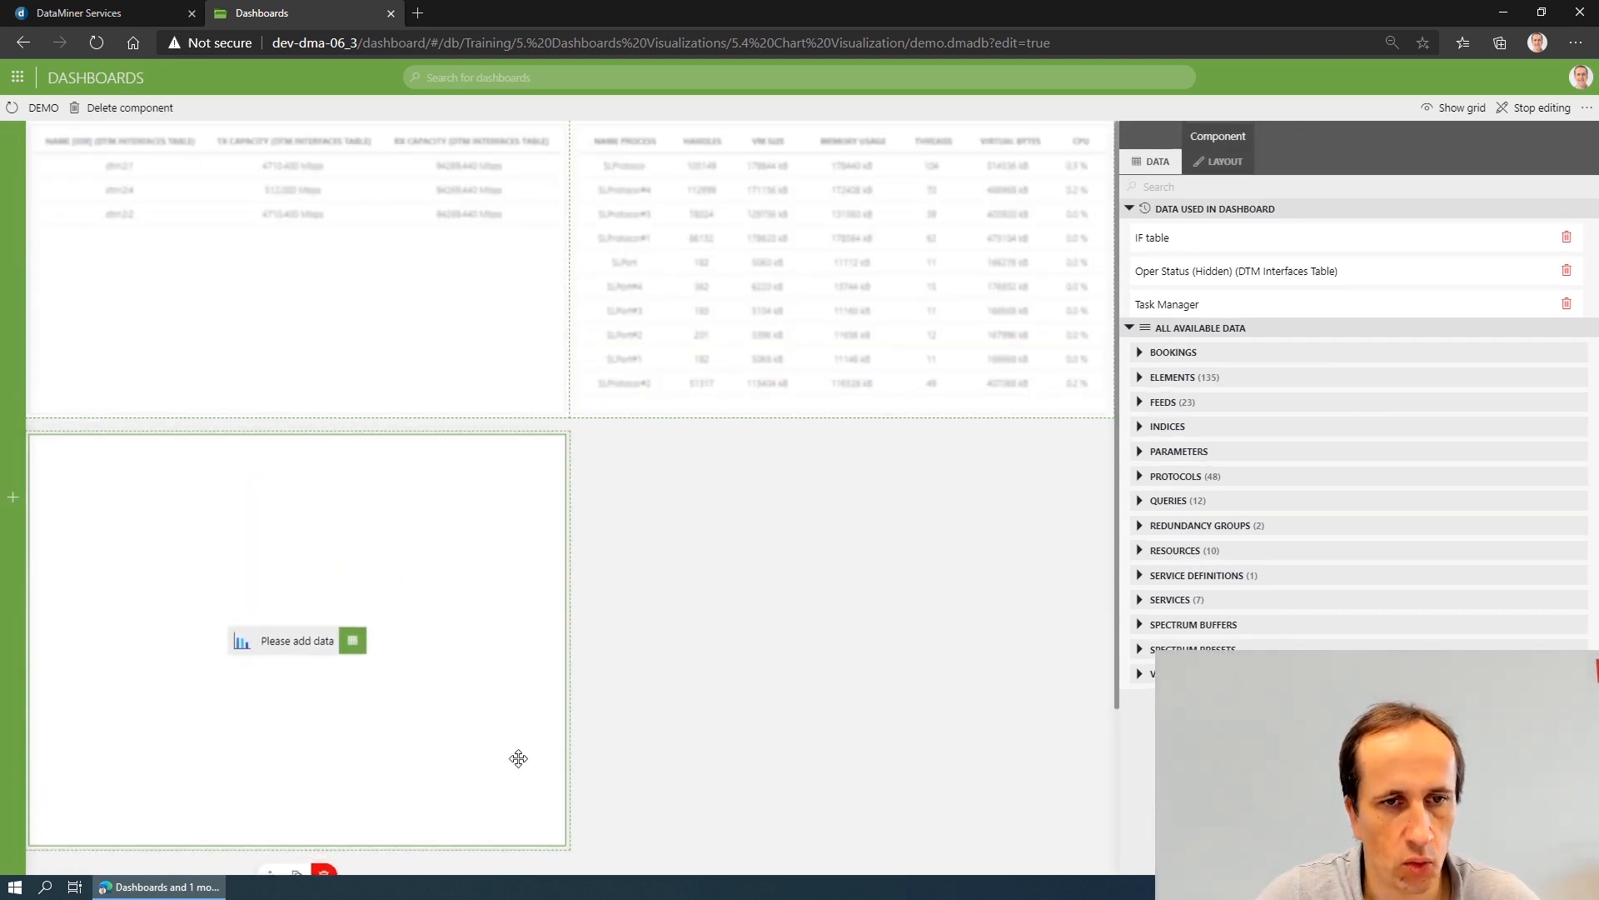
{"action": "left_click", "coordinate": [352, 644]}
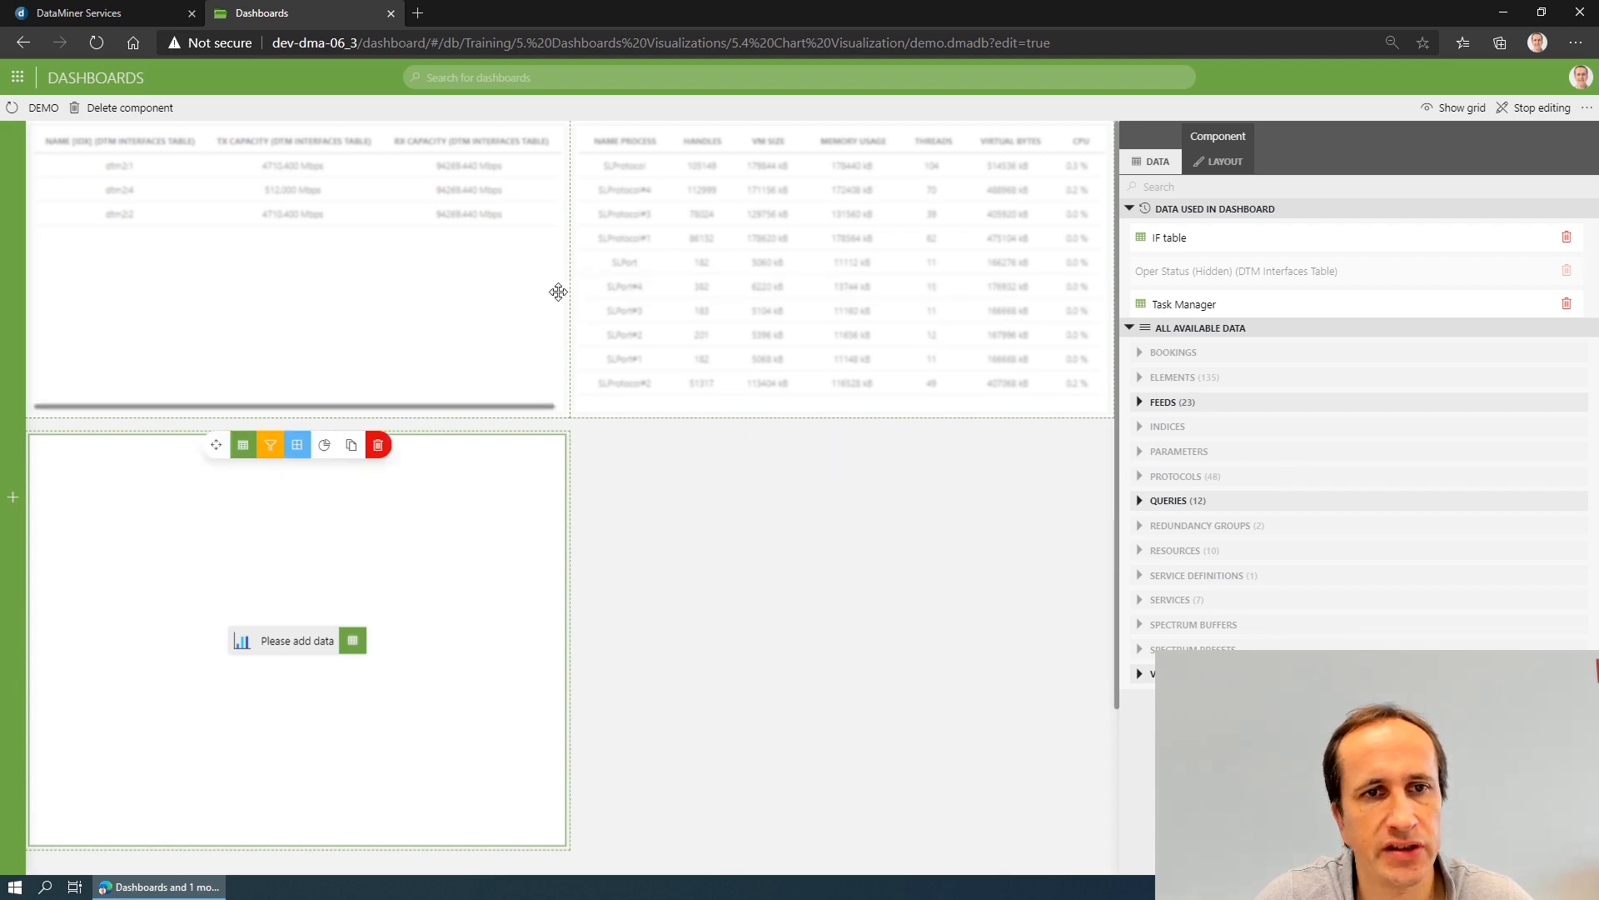
{"action": "left_click", "coordinate": [894, 504]}
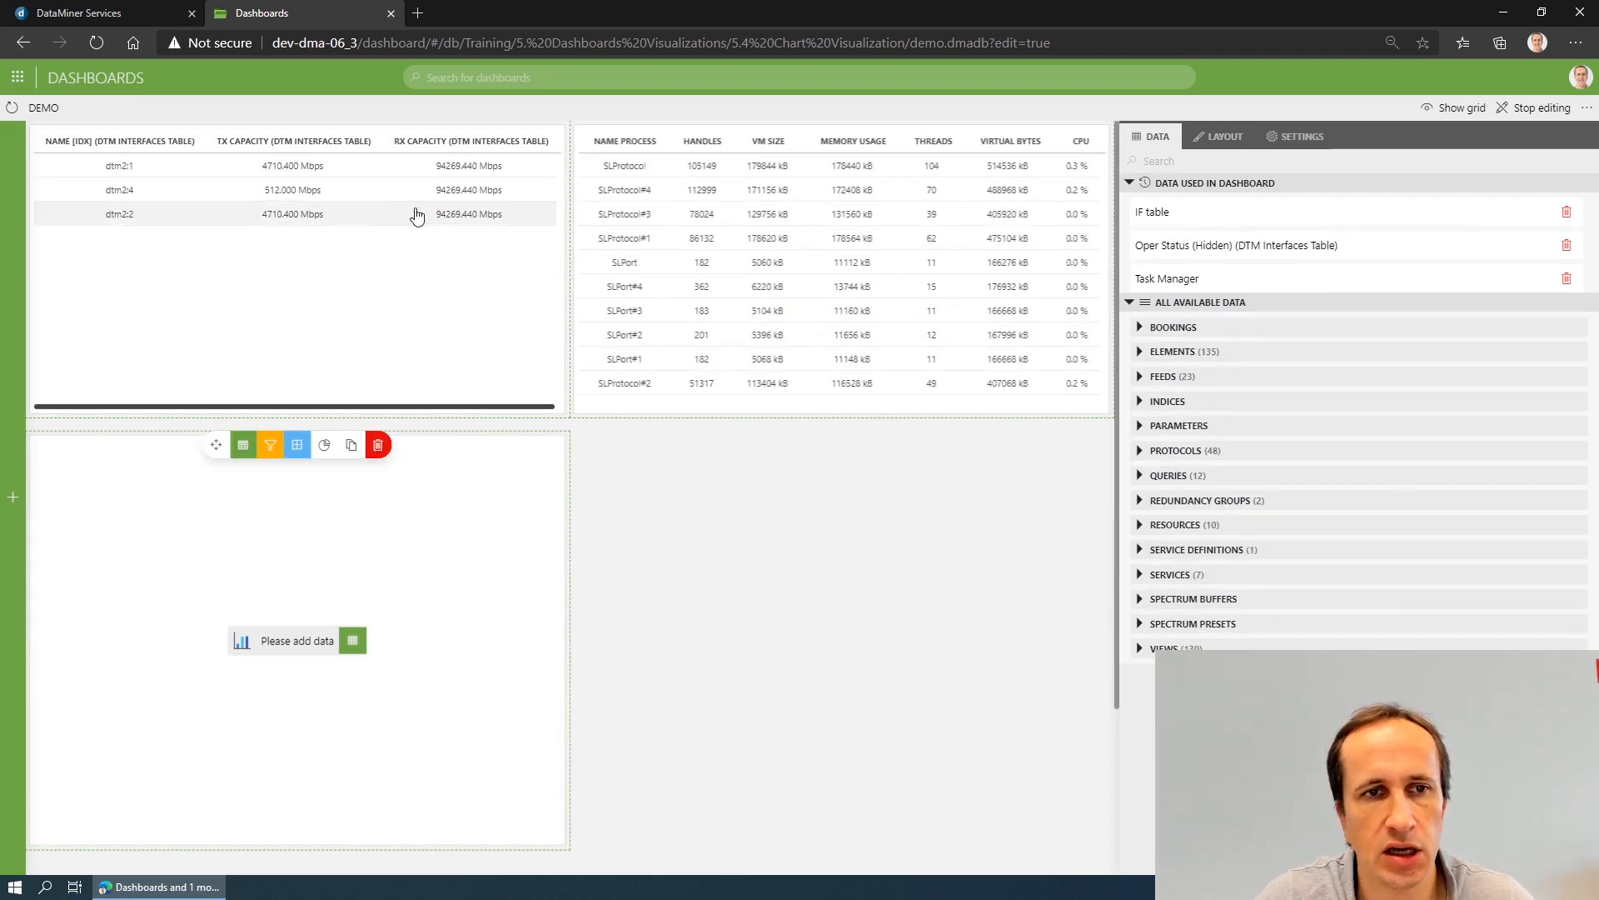
{"action": "left_click", "coordinate": [1141, 475]}
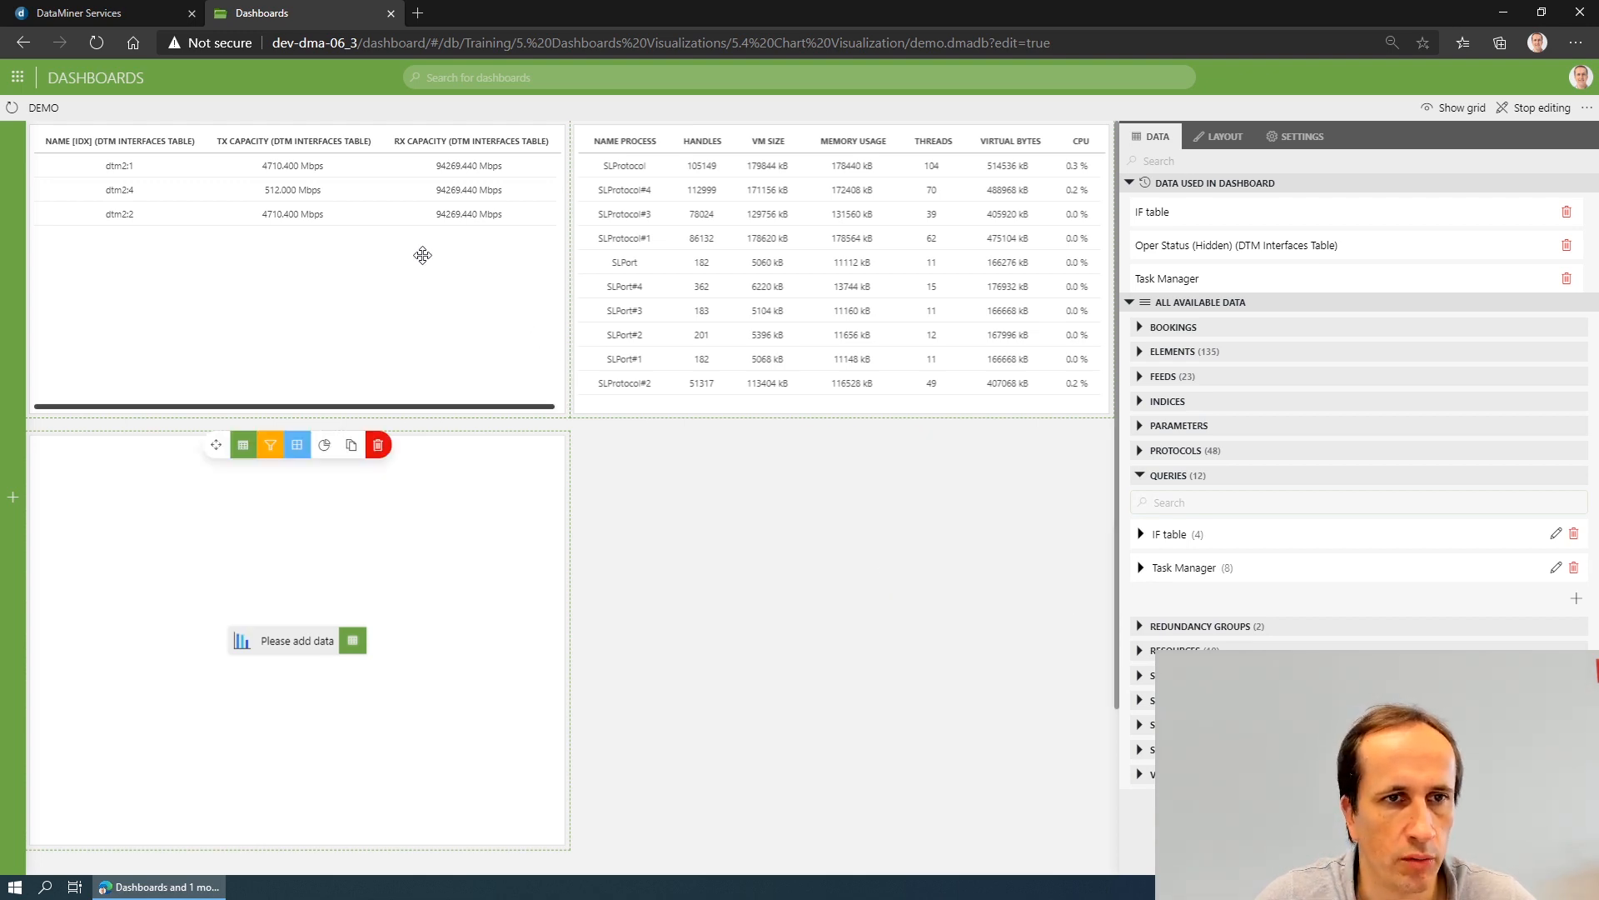
- Add a second bar chart below the process table and enlarge it to match the first chart's size
{"action": "mouse_move", "coordinate": [10, 388]}
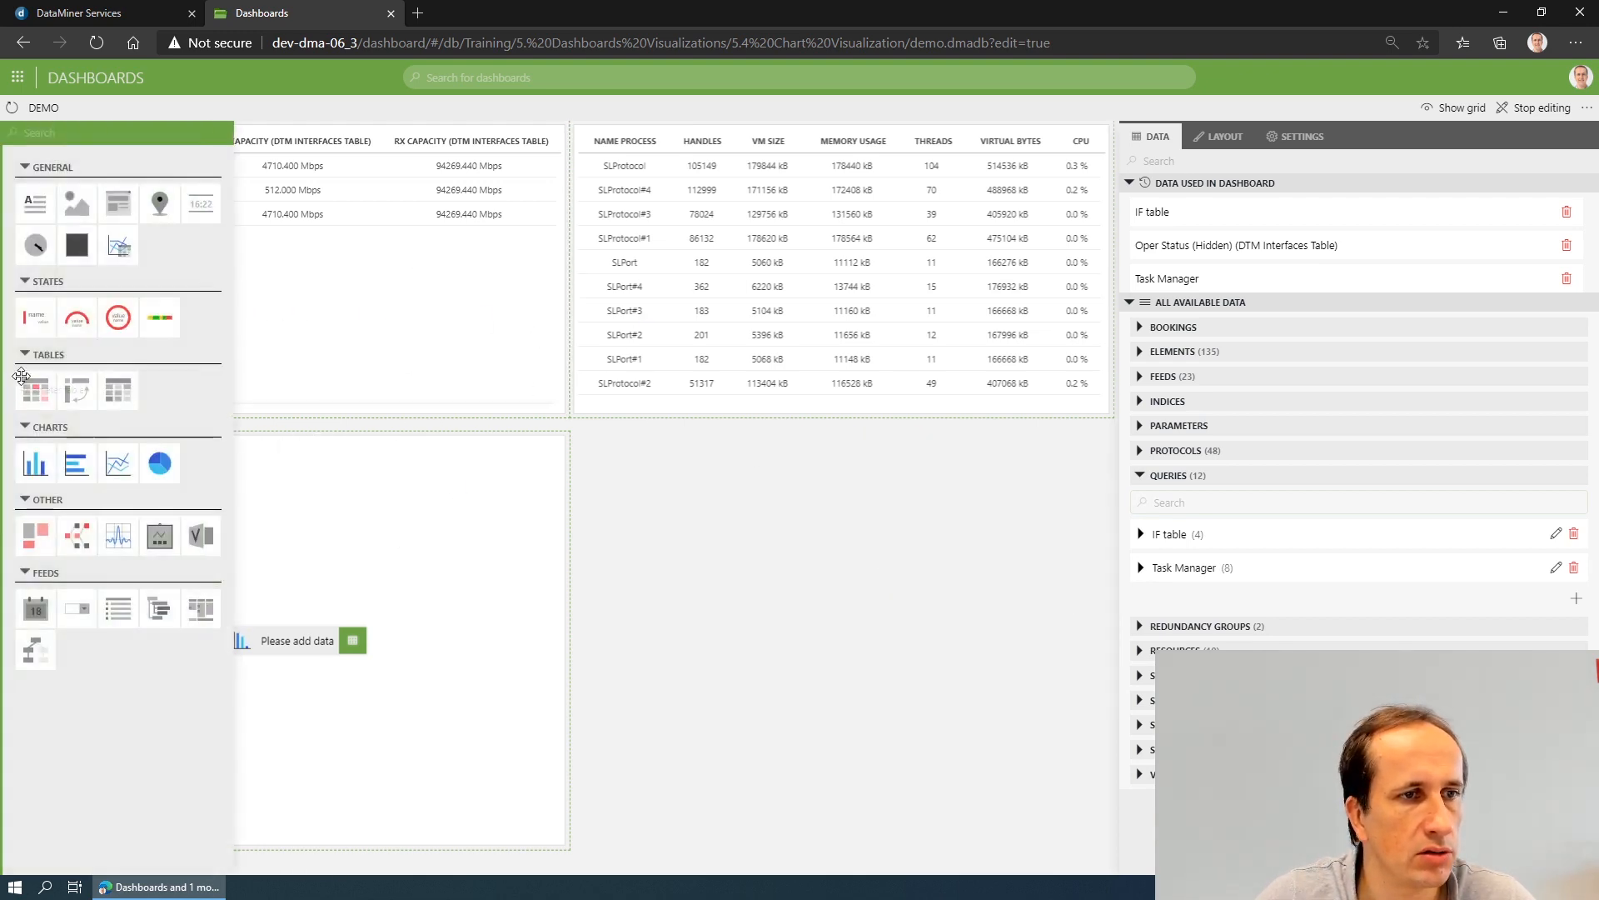
{"action": "left_click_drag", "start_coordinate": [35, 464], "coordinate": [630, 467]}
{"action": "left_click", "coordinate": [647, 536]}
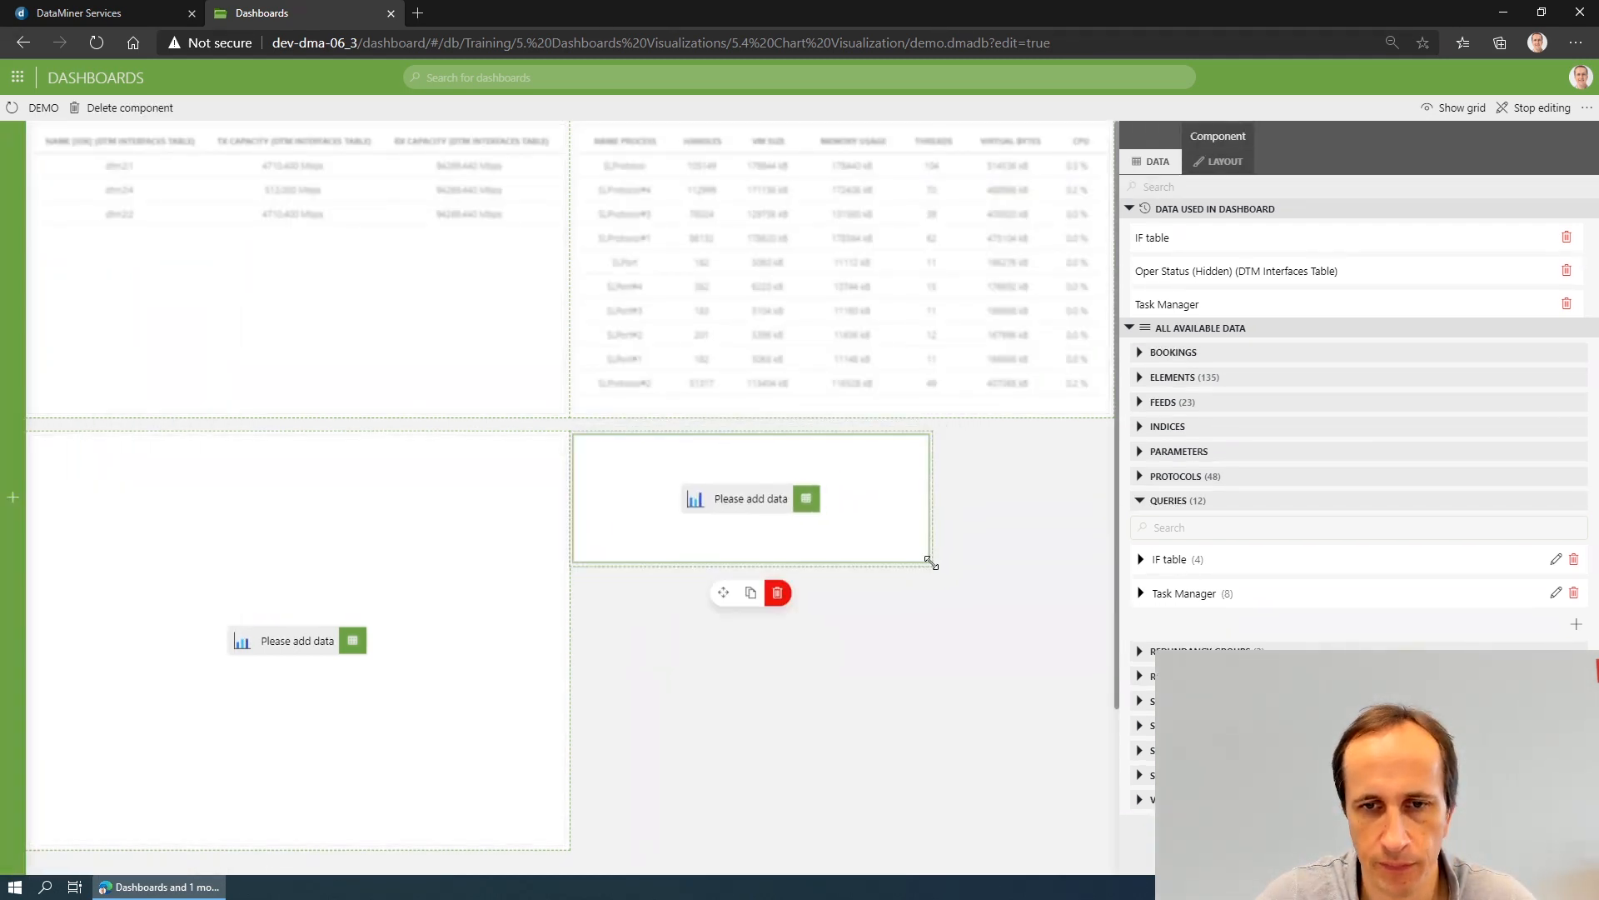
{"action": "left_click_drag", "start_coordinate": [928, 560], "coordinate": [1108, 839]}
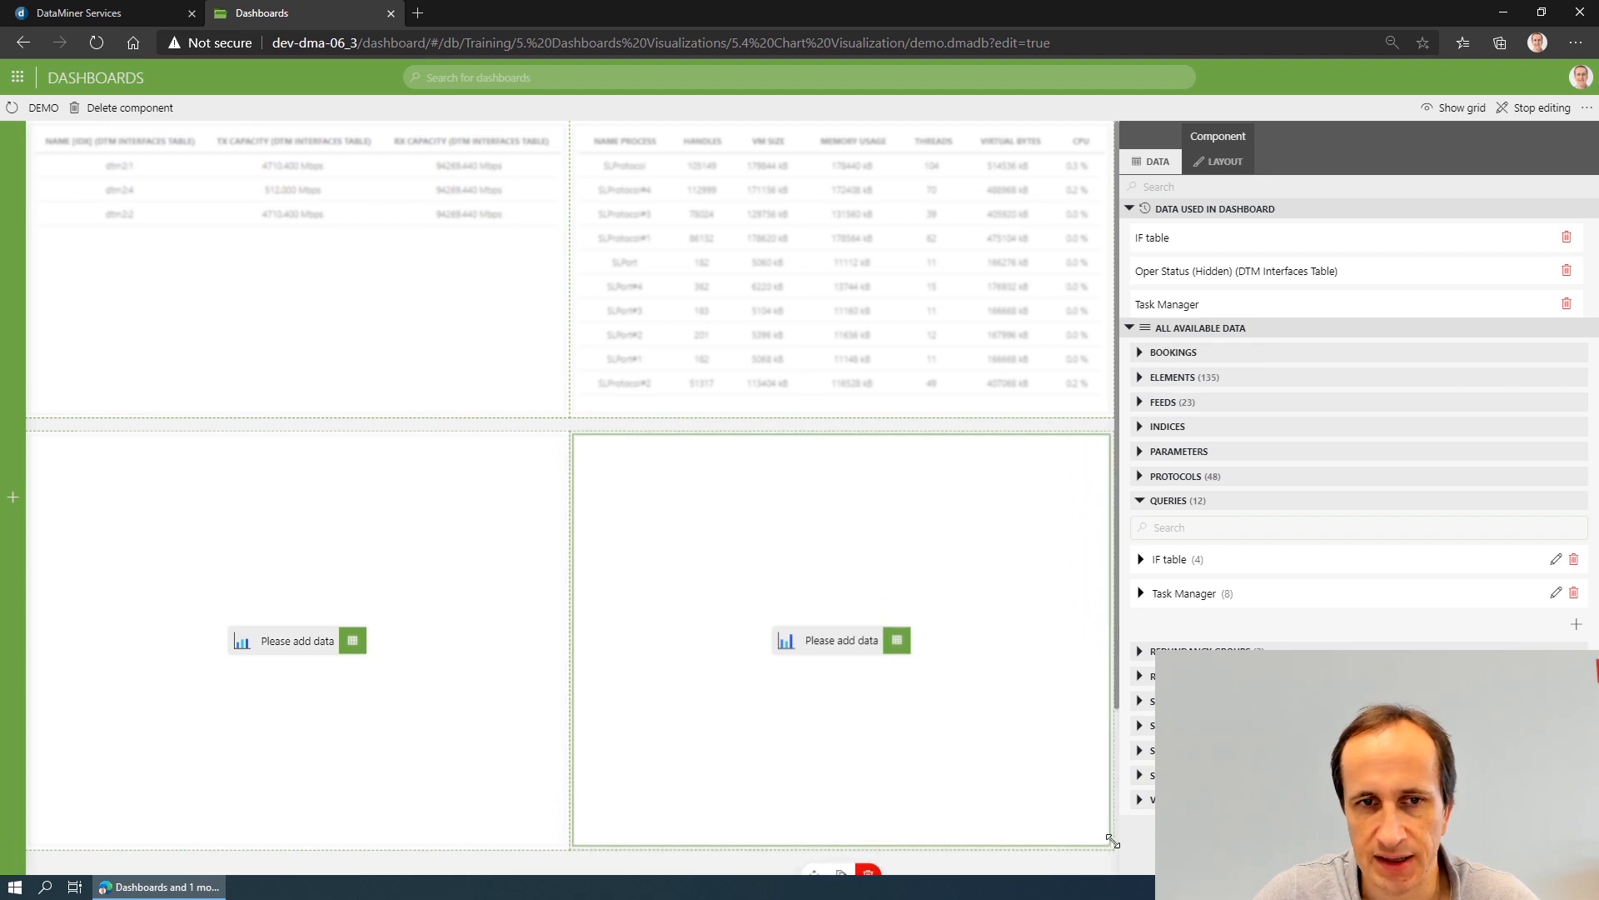
- Assign the IF table query to the chart below the interfaces table and the Task Manager query to the chart below the process table
{"action": "left_click", "coordinate": [267, 478]}
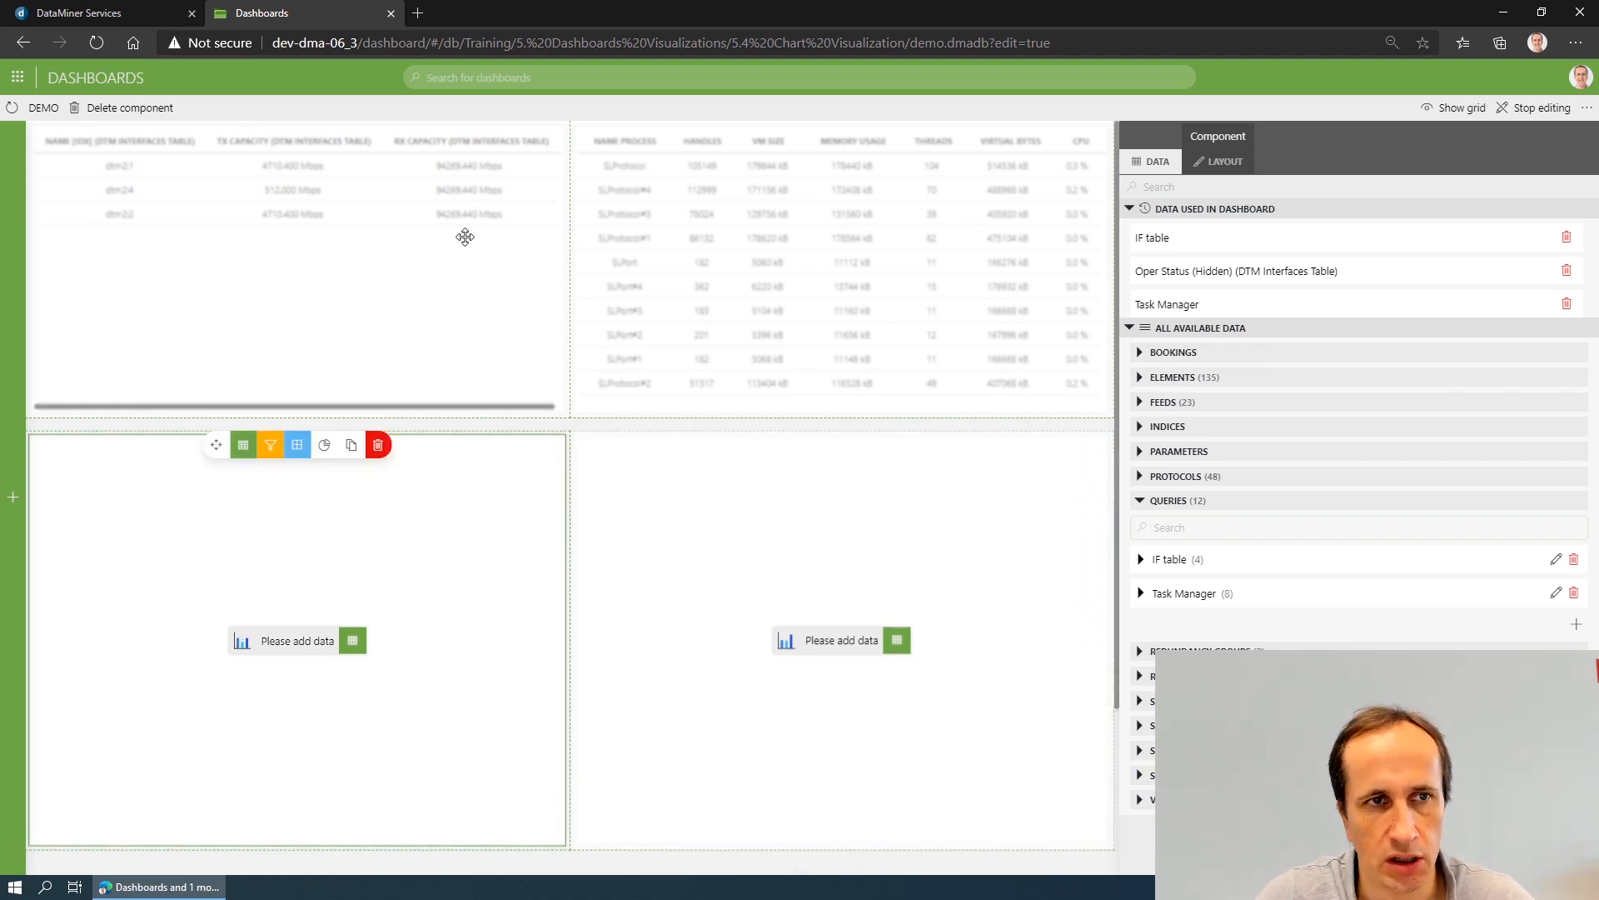
{"action": "left_click_drag", "start_coordinate": [1209, 571], "coordinate": [303, 642]}
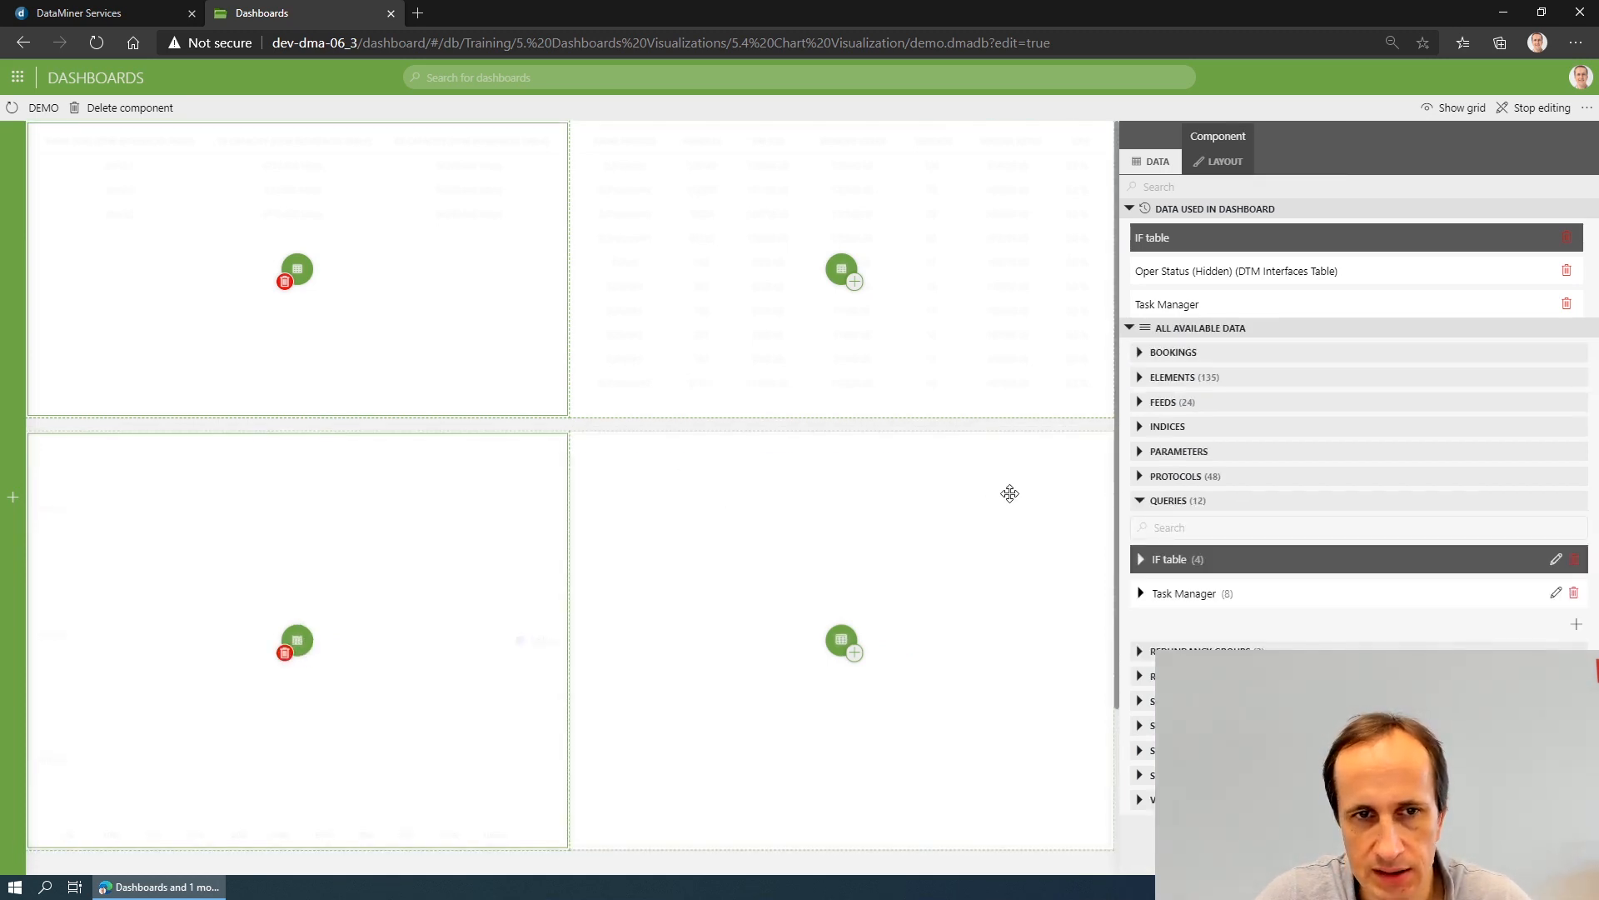
{"action": "left_click", "coordinate": [823, 429]}
{"action": "left_click", "coordinate": [835, 481]}
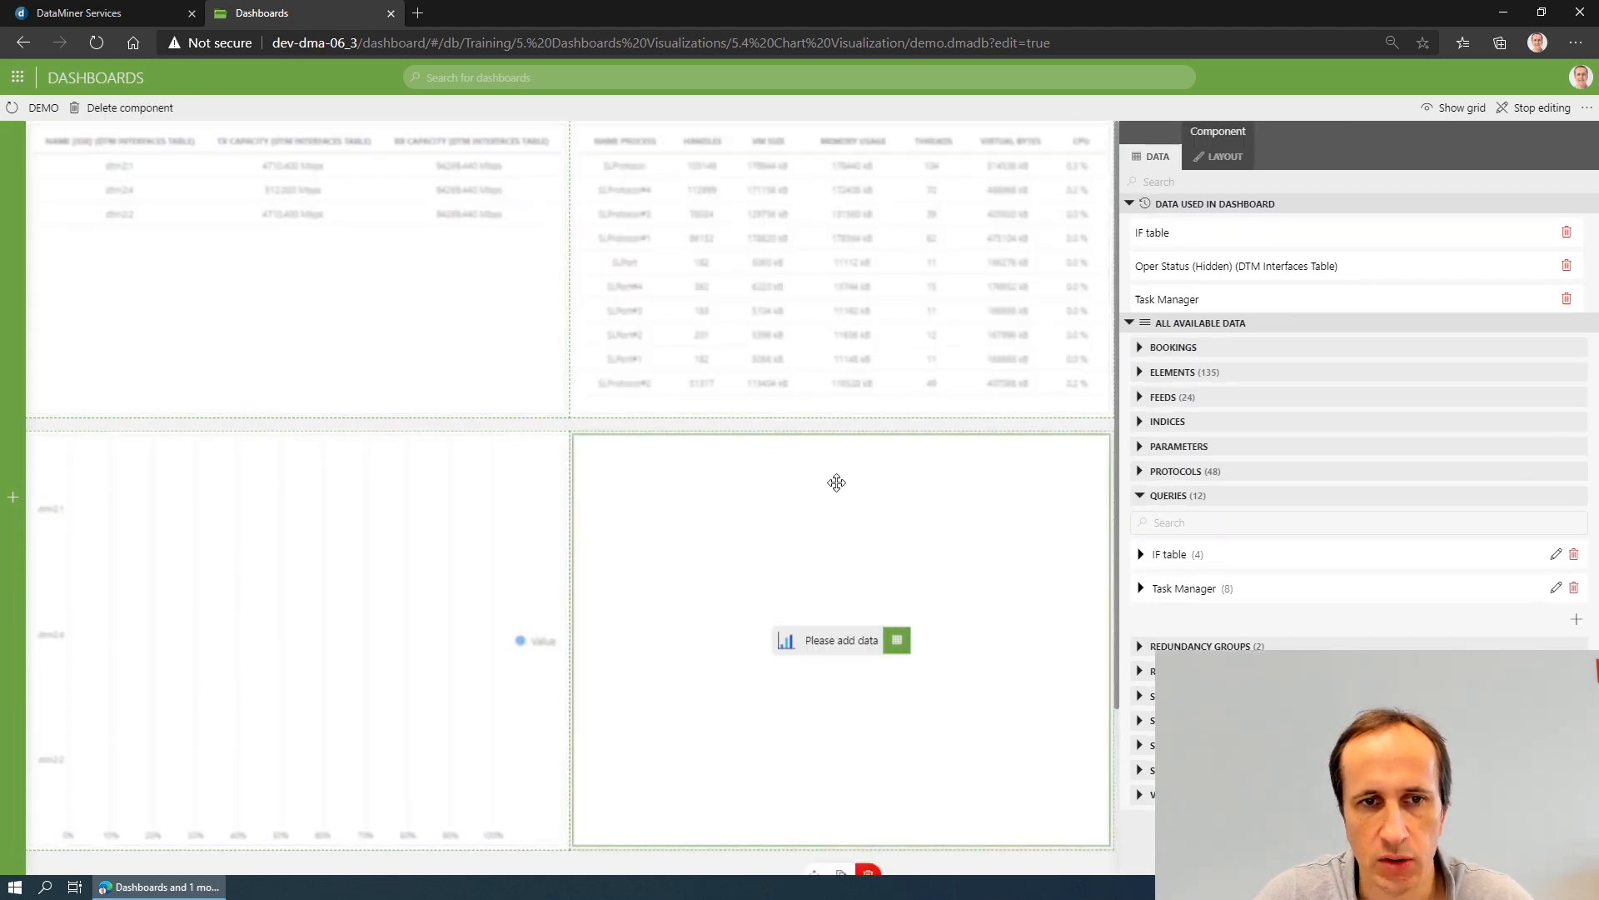
{"action": "left_click", "coordinate": [1191, 593]}
{"action": "left_click_drag", "start_coordinate": [1191, 593], "coordinate": [841, 639]}
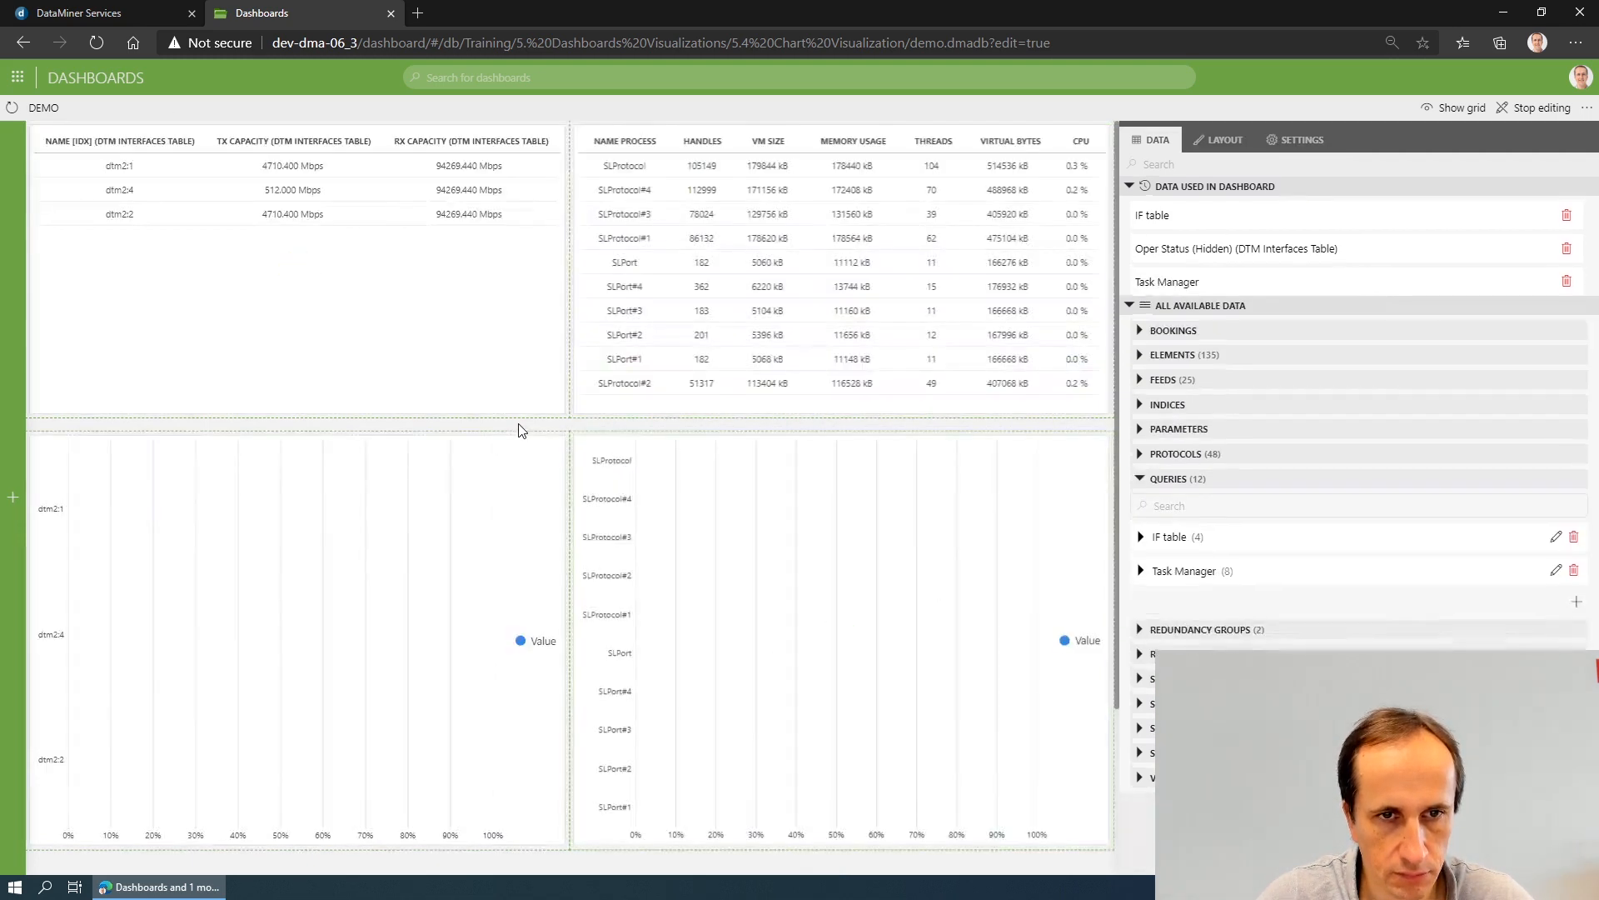
{"action": "left_click", "coordinate": [519, 429]}
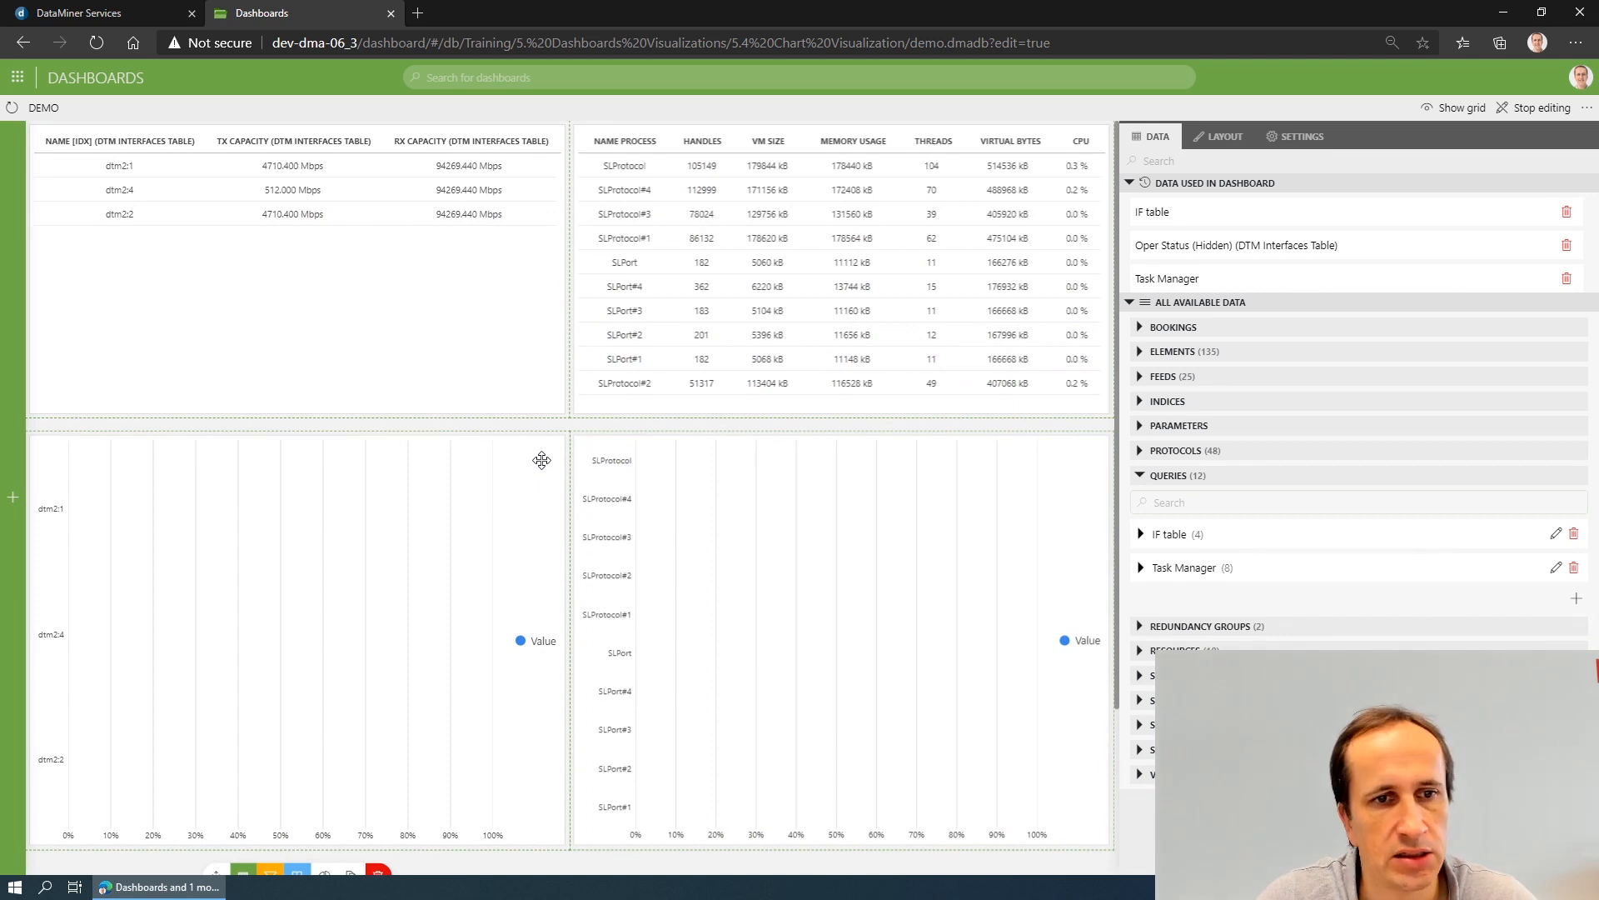
- Set the interfaces chart's label to Name [IDX] and add Rx Capacity and Tx Capacity as its bars
{"action": "left_click", "coordinate": [541, 460]}
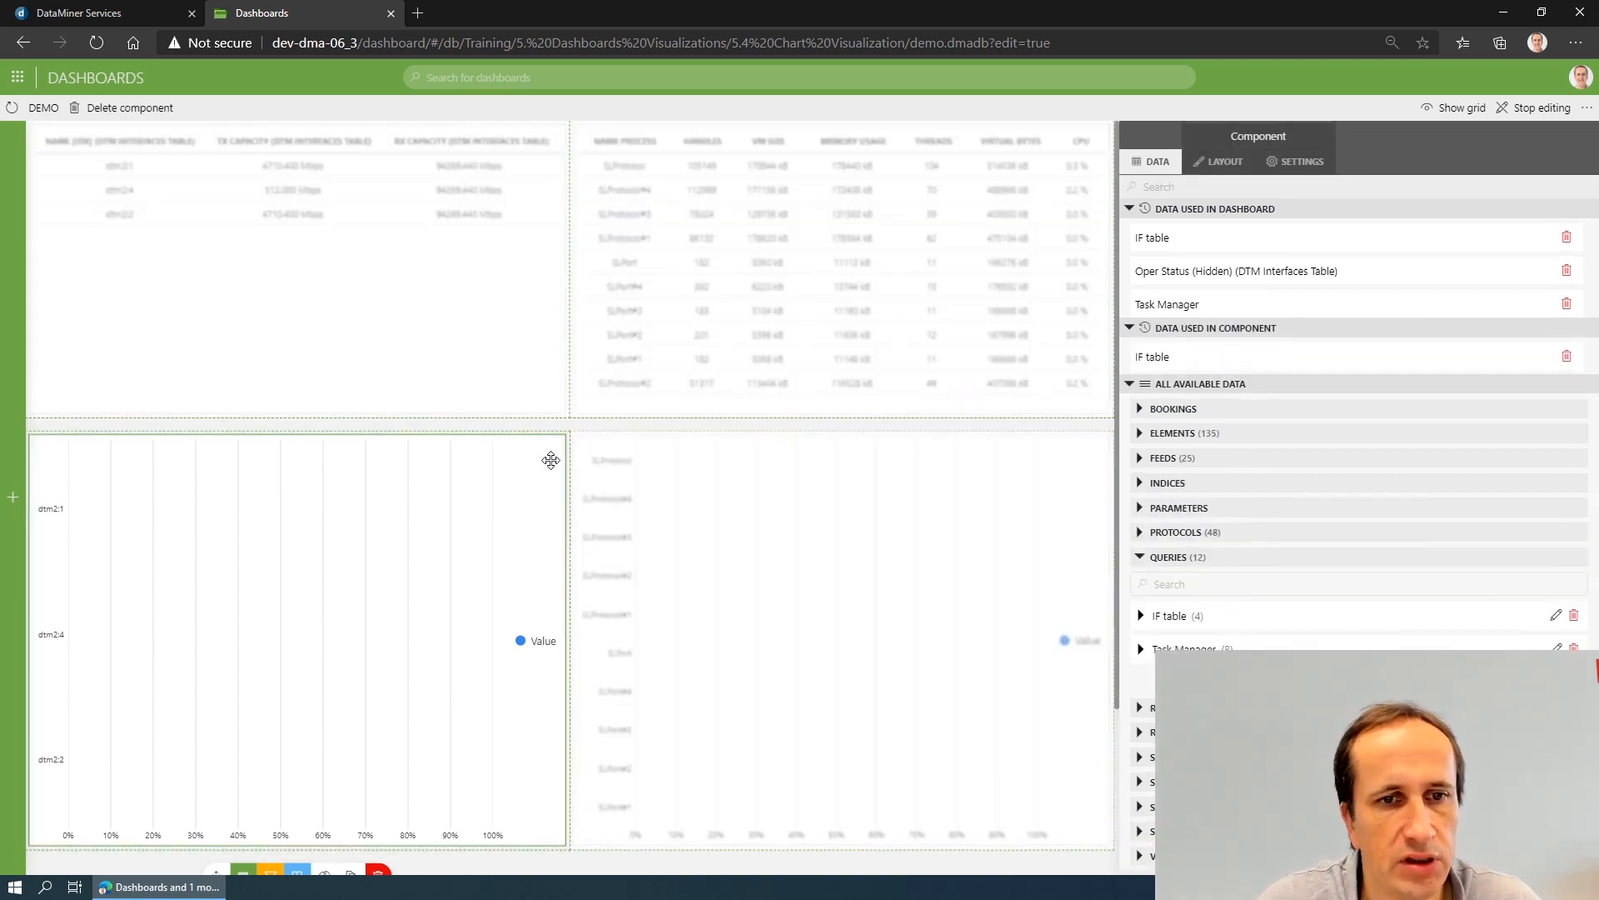
{"action": "left_click", "coordinate": [1306, 167]}
{"action": "left_click", "coordinate": [1224, 274]}
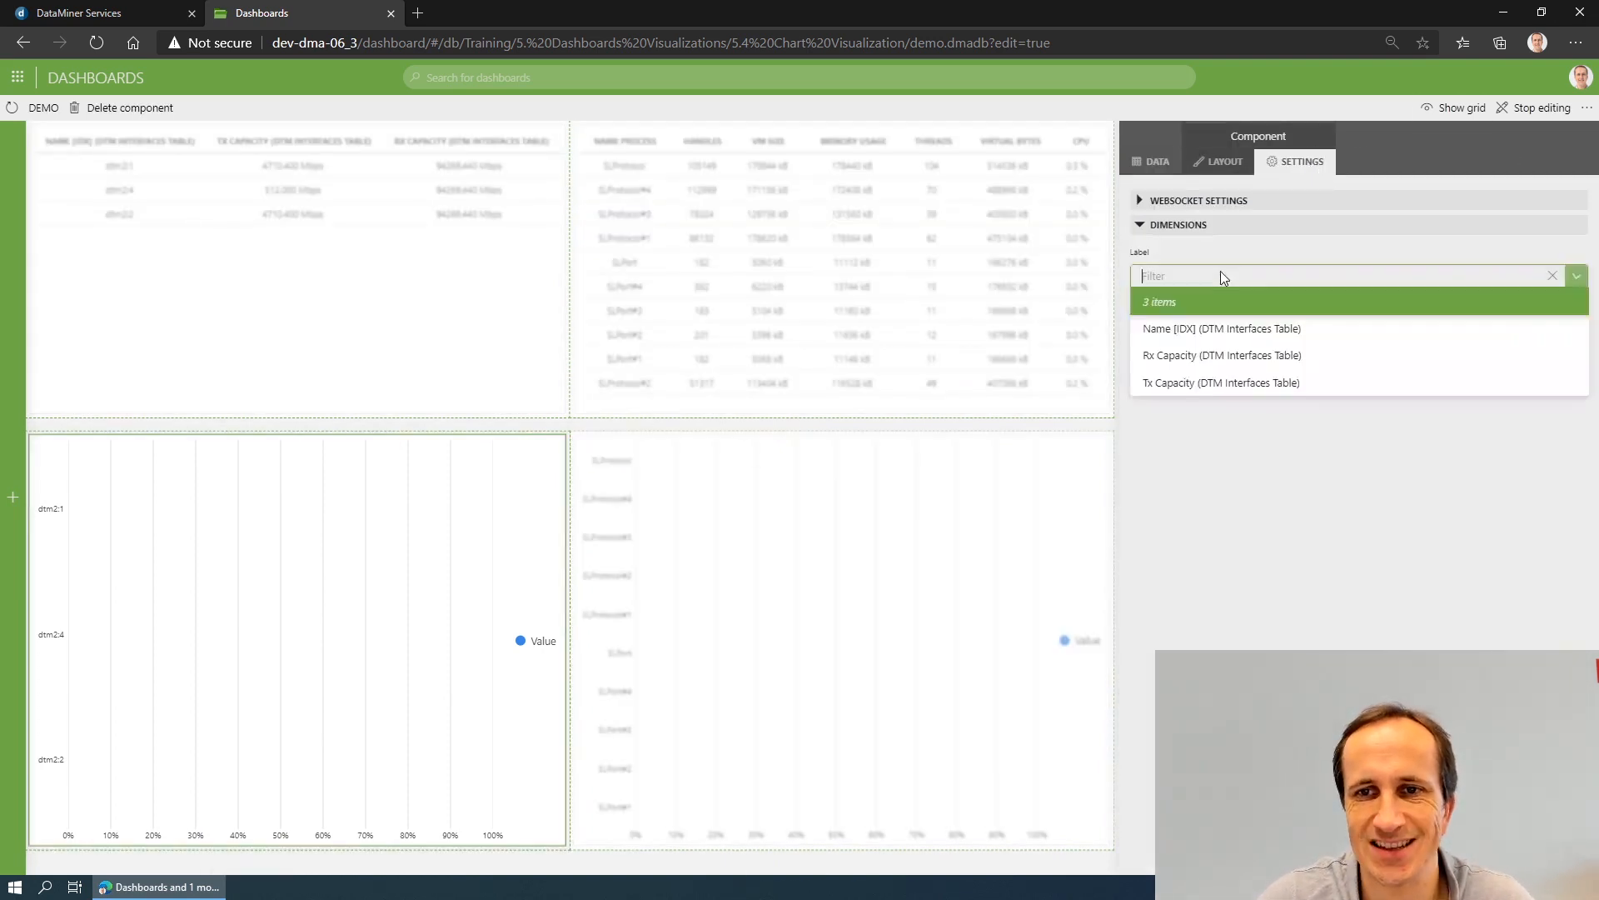
{"action": "left_click", "coordinate": [1216, 329]}
{"action": "left_click", "coordinate": [1214, 324]}
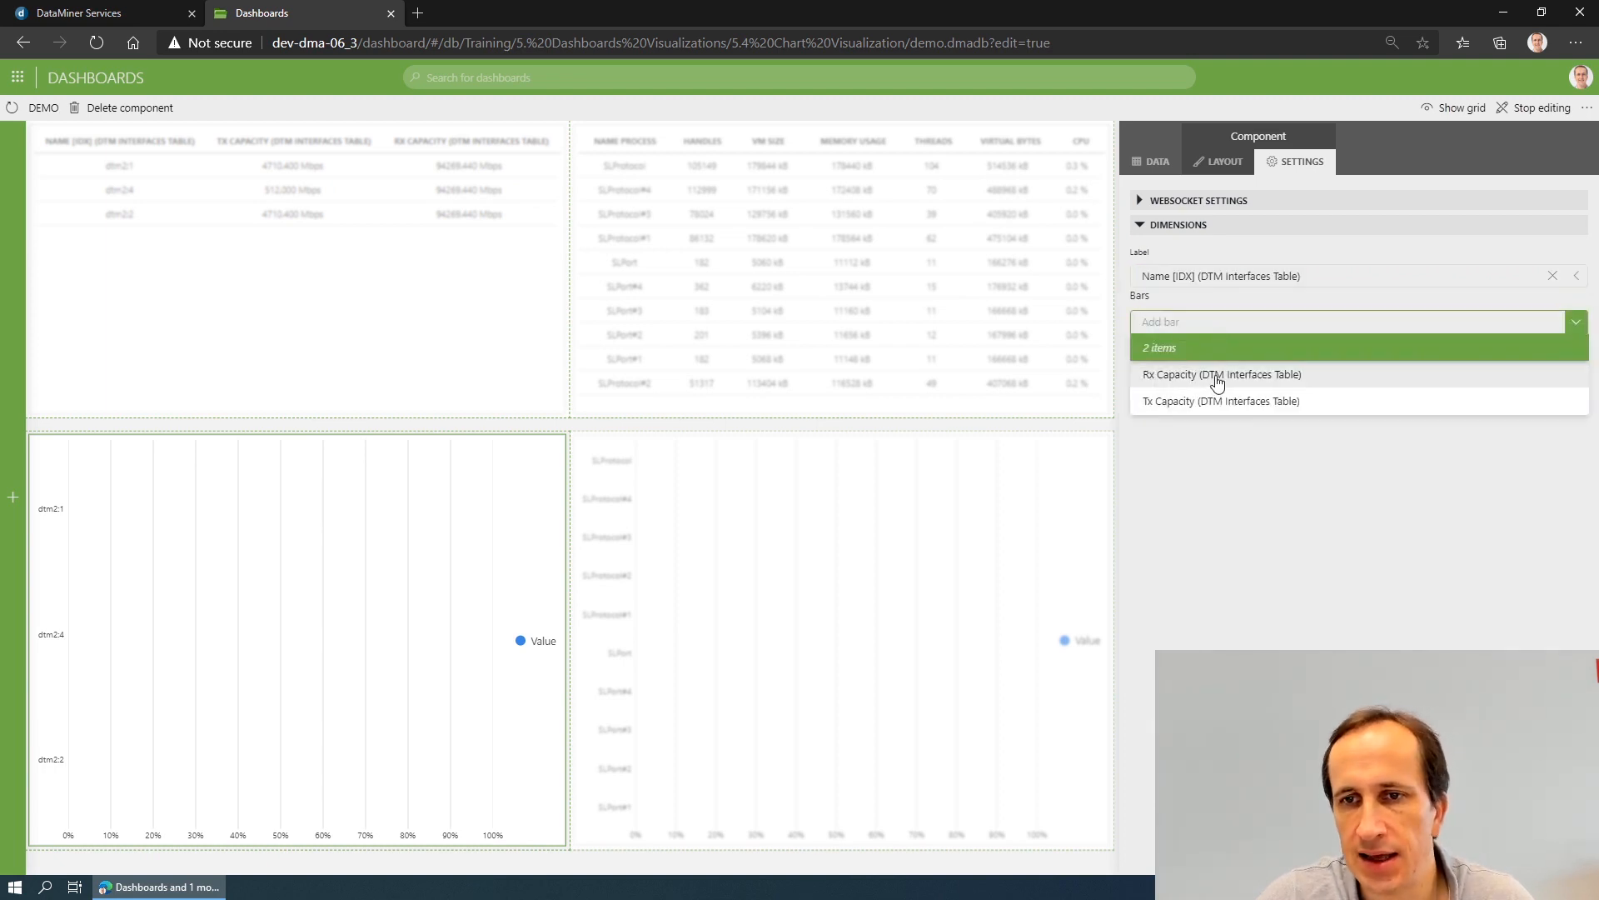
{"action": "left_click", "coordinate": [1216, 376]}
{"action": "left_click", "coordinate": [1202, 354]}
{"action": "left_click", "coordinate": [1174, 432]}
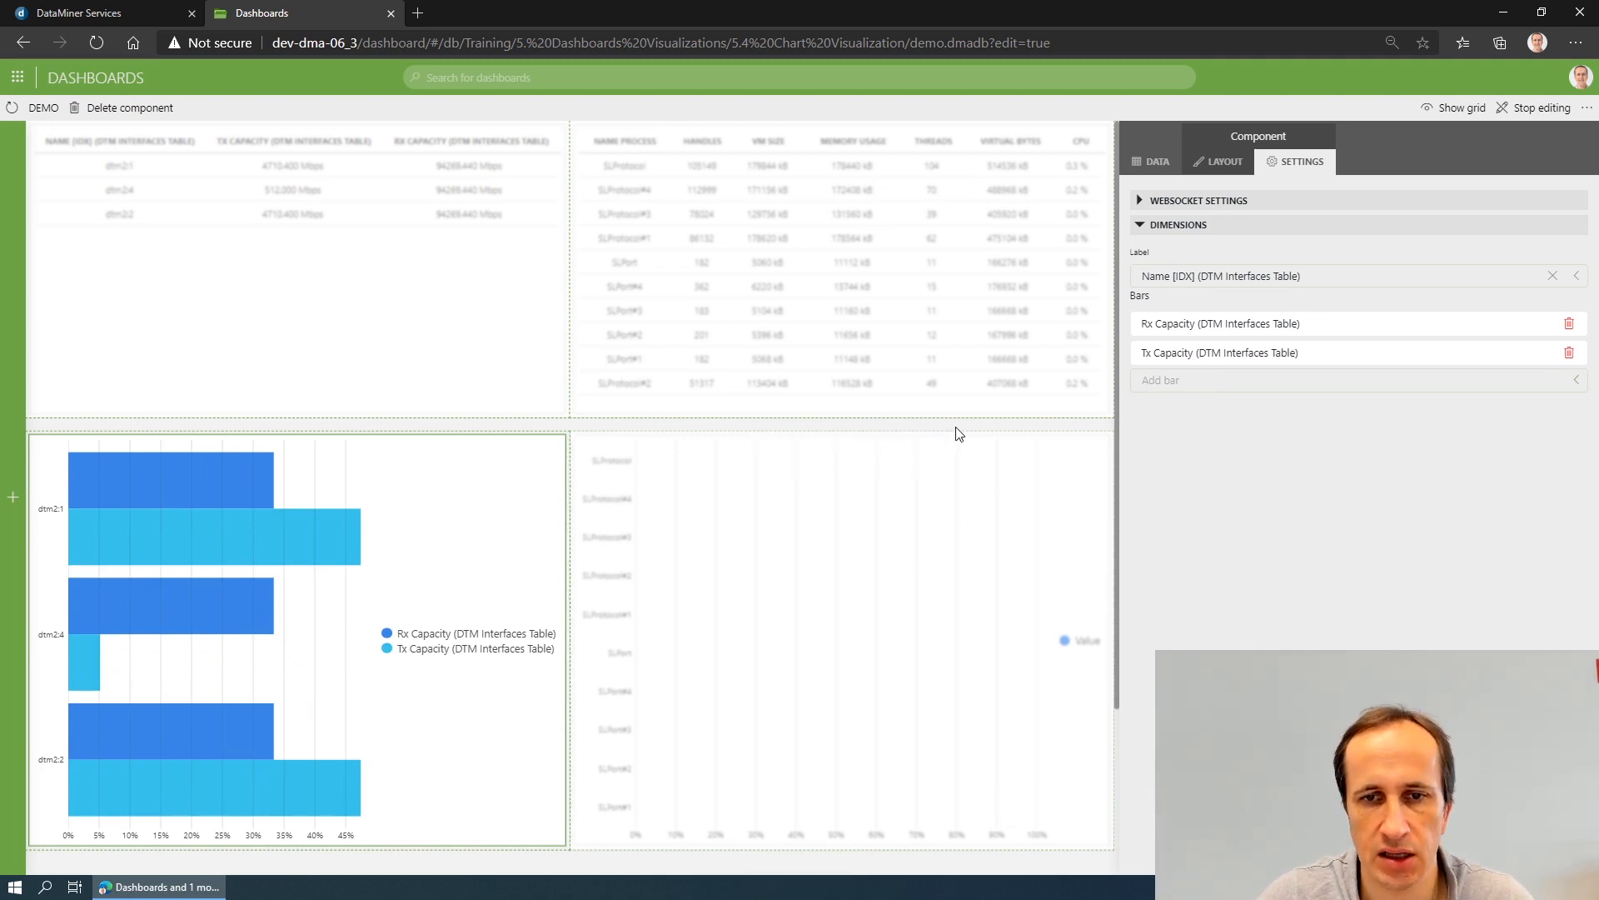
- Set the Task Manager chart's label to Name Process and add Handles, Threads and VM Size as its bars
{"action": "left_click", "coordinate": [957, 458]}
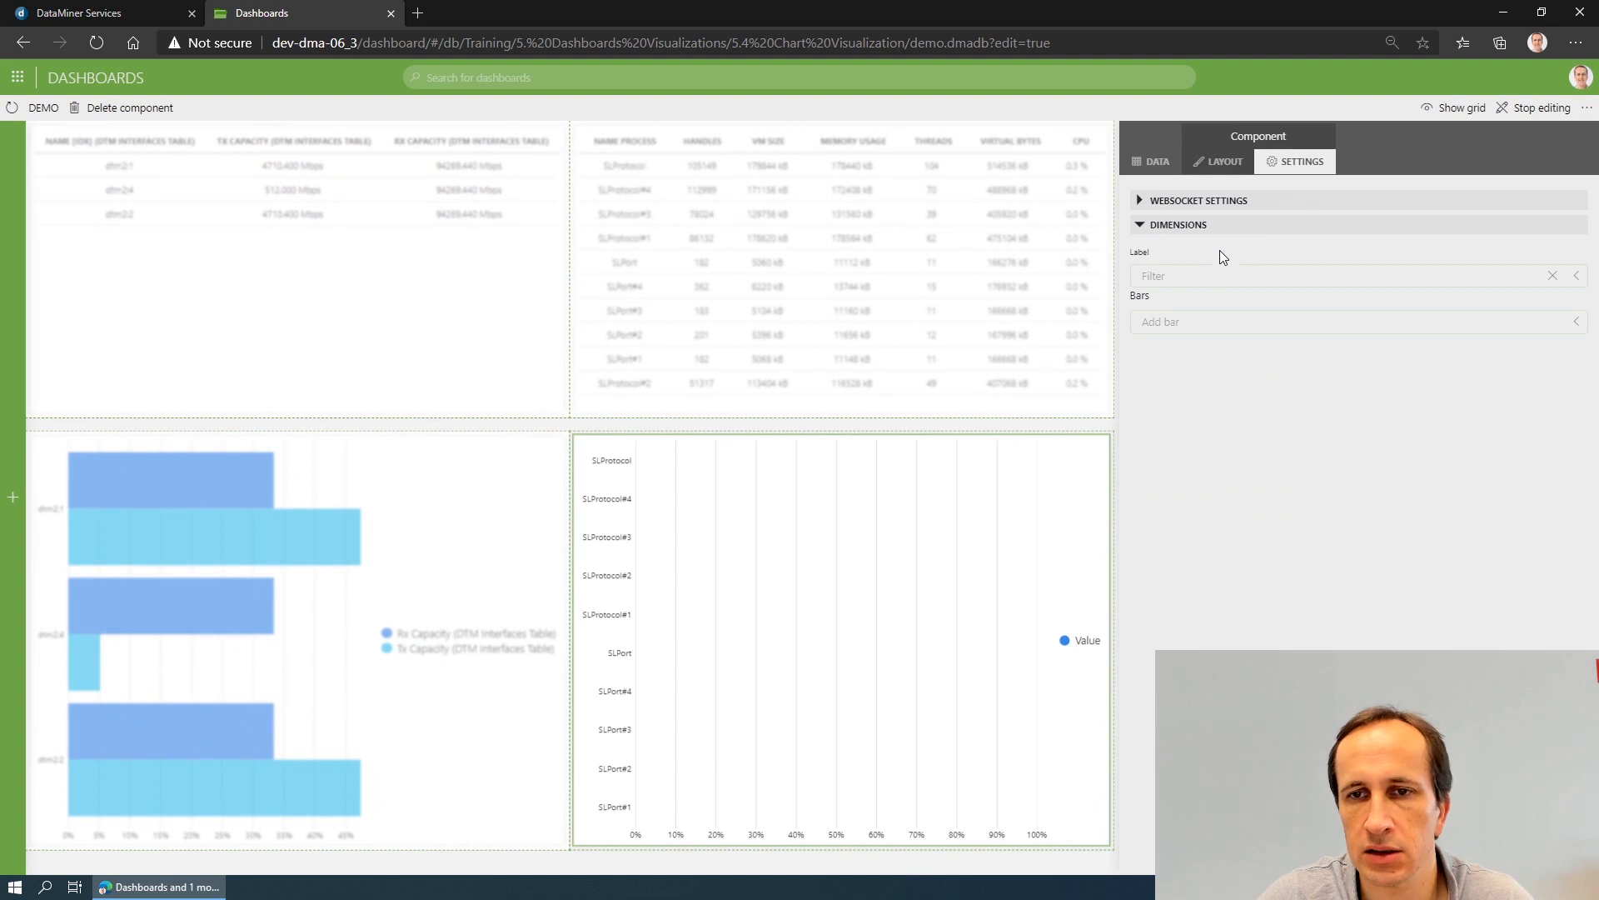
{"action": "left_click", "coordinate": [1210, 276]}
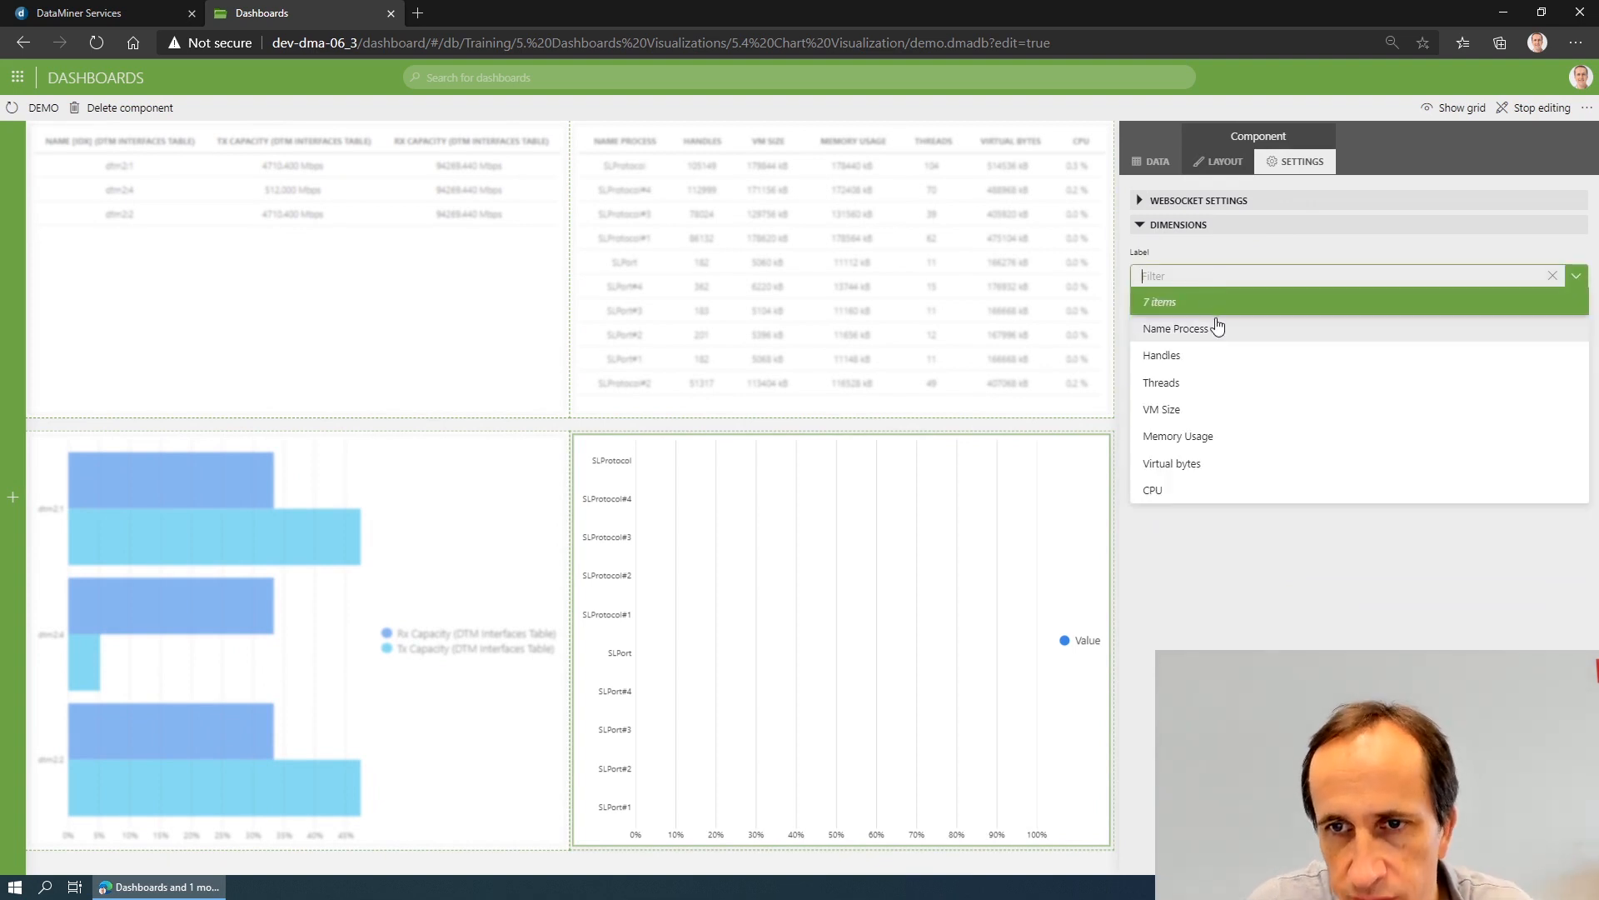
{"action": "left_click", "coordinate": [1208, 325]}
{"action": "left_click", "coordinate": [1202, 327]}
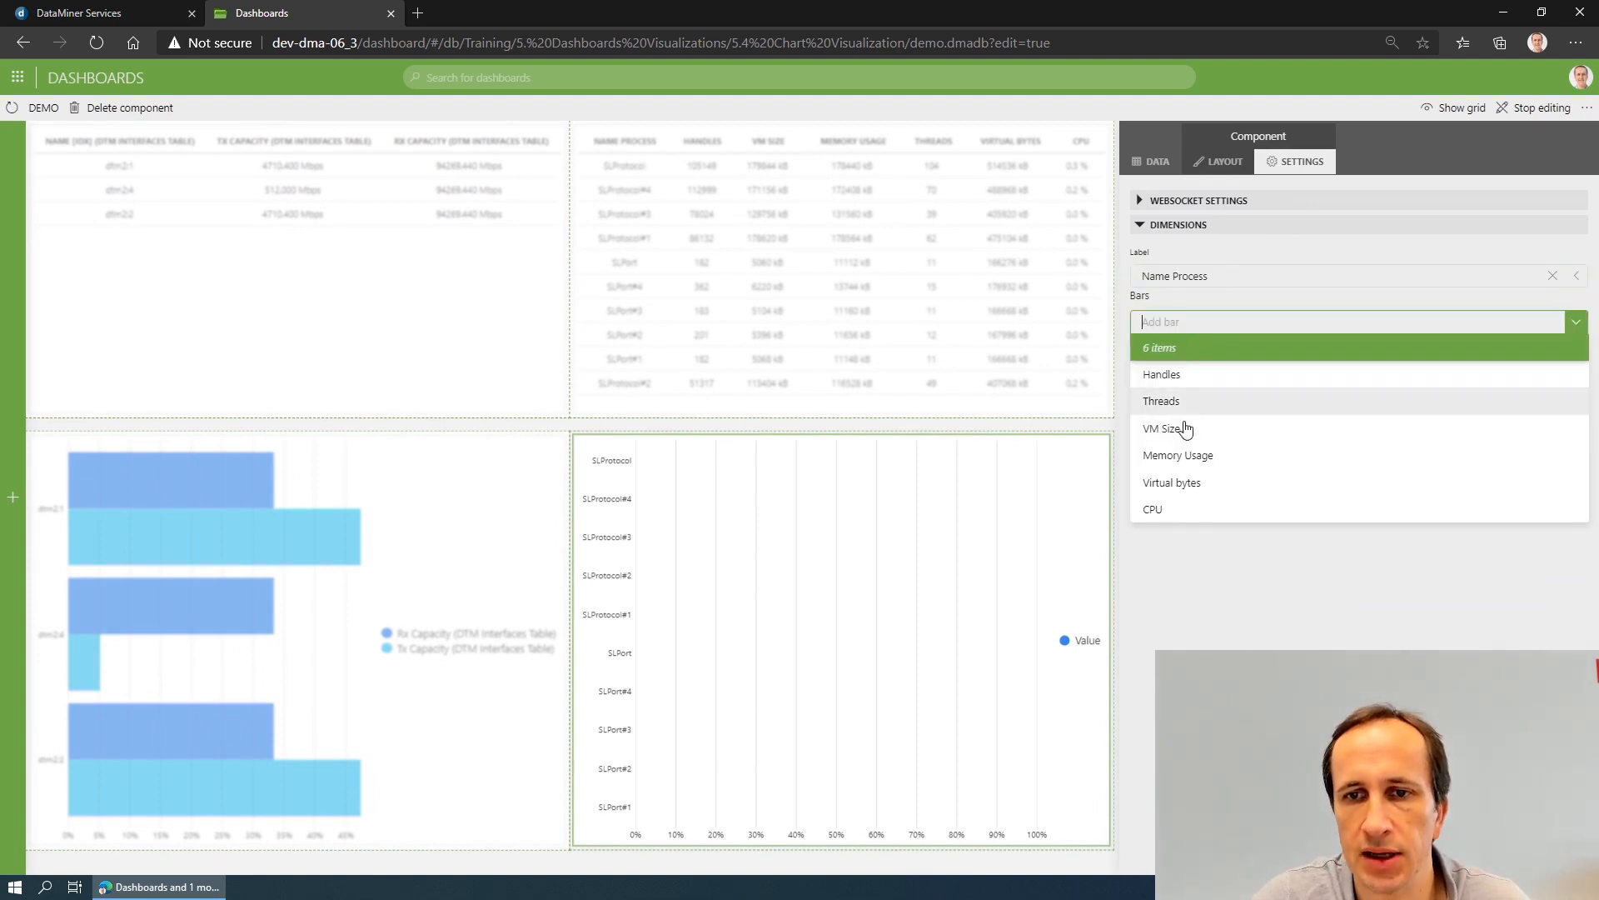
{"action": "left_click", "coordinate": [1205, 373]}
{"action": "left_click", "coordinate": [1210, 350]}
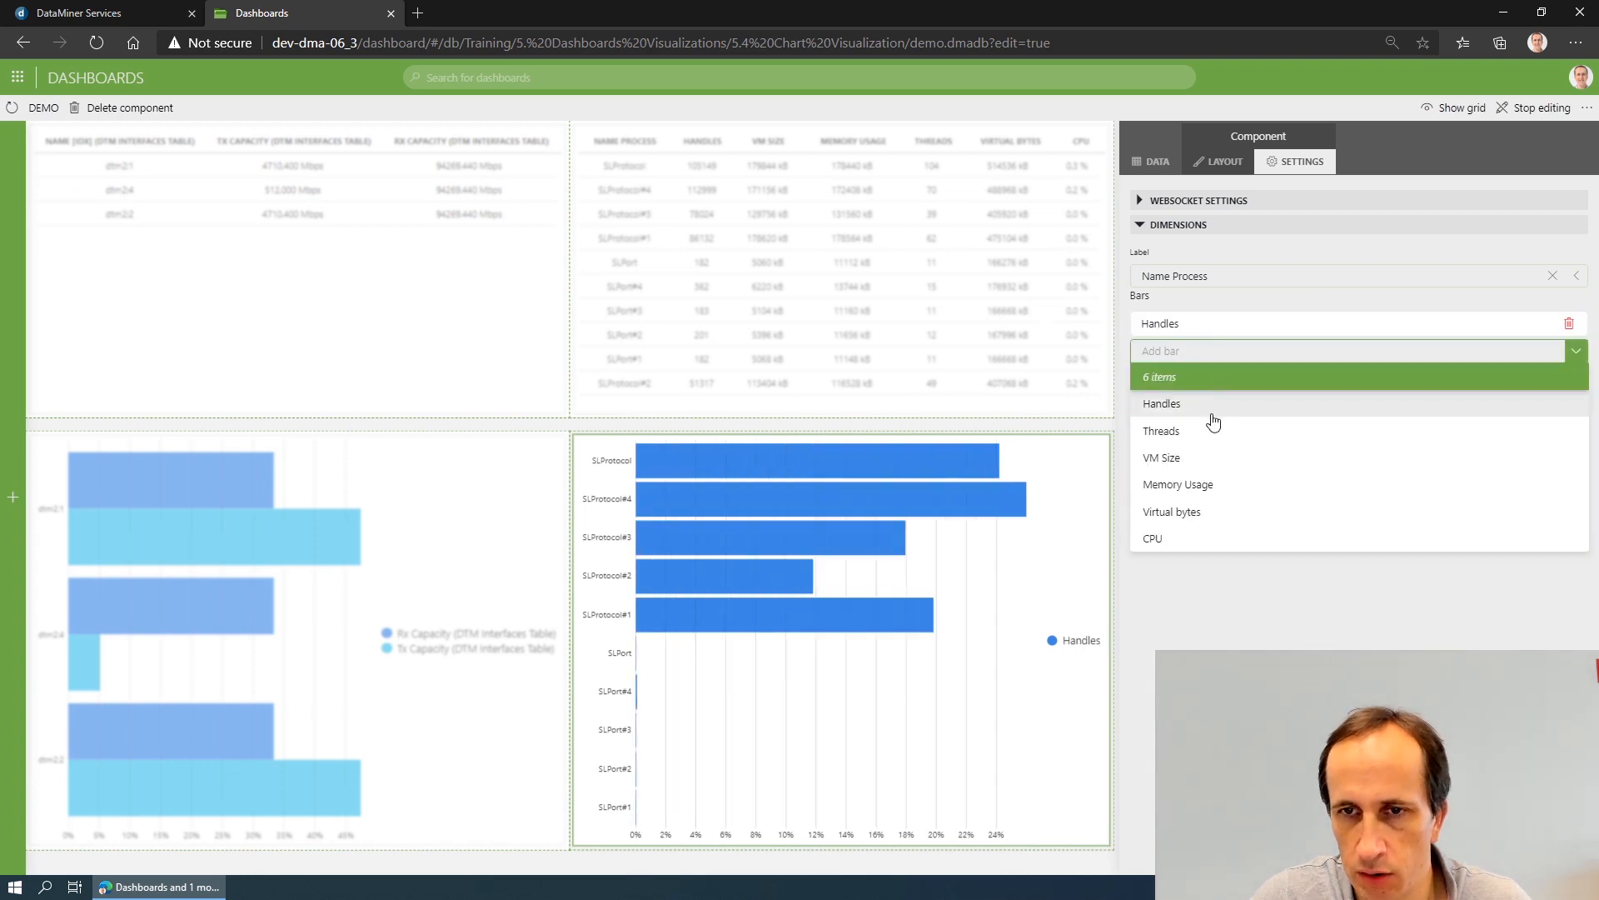
{"action": "left_click", "coordinate": [1210, 431]}
{"action": "left_click", "coordinate": [1216, 379]}
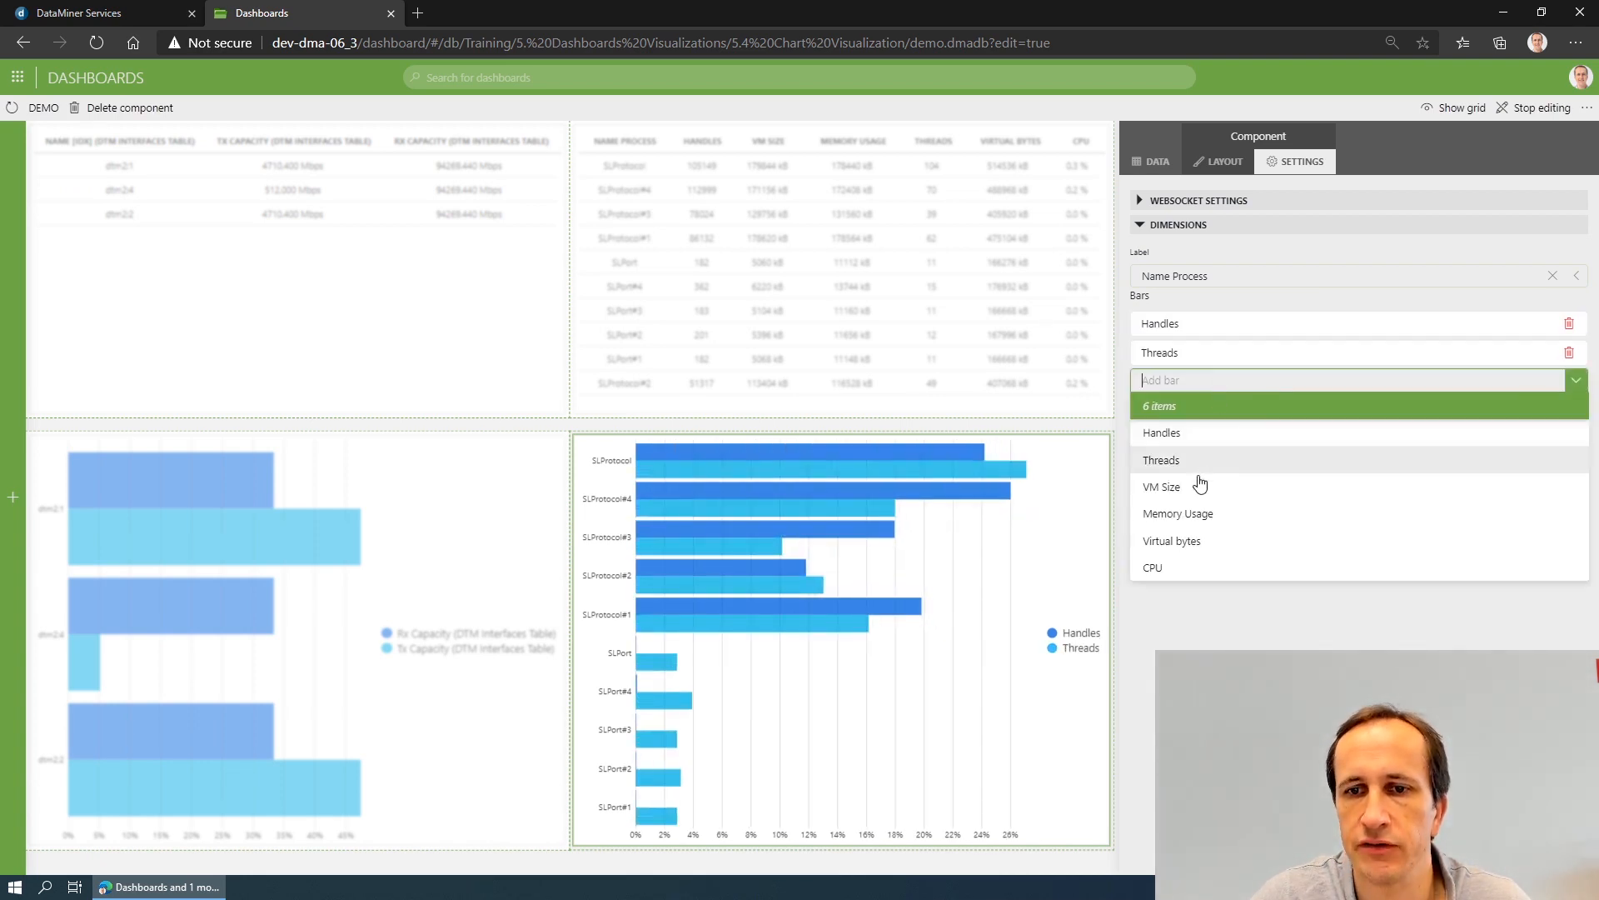
{"action": "left_click", "coordinate": [1194, 484]}
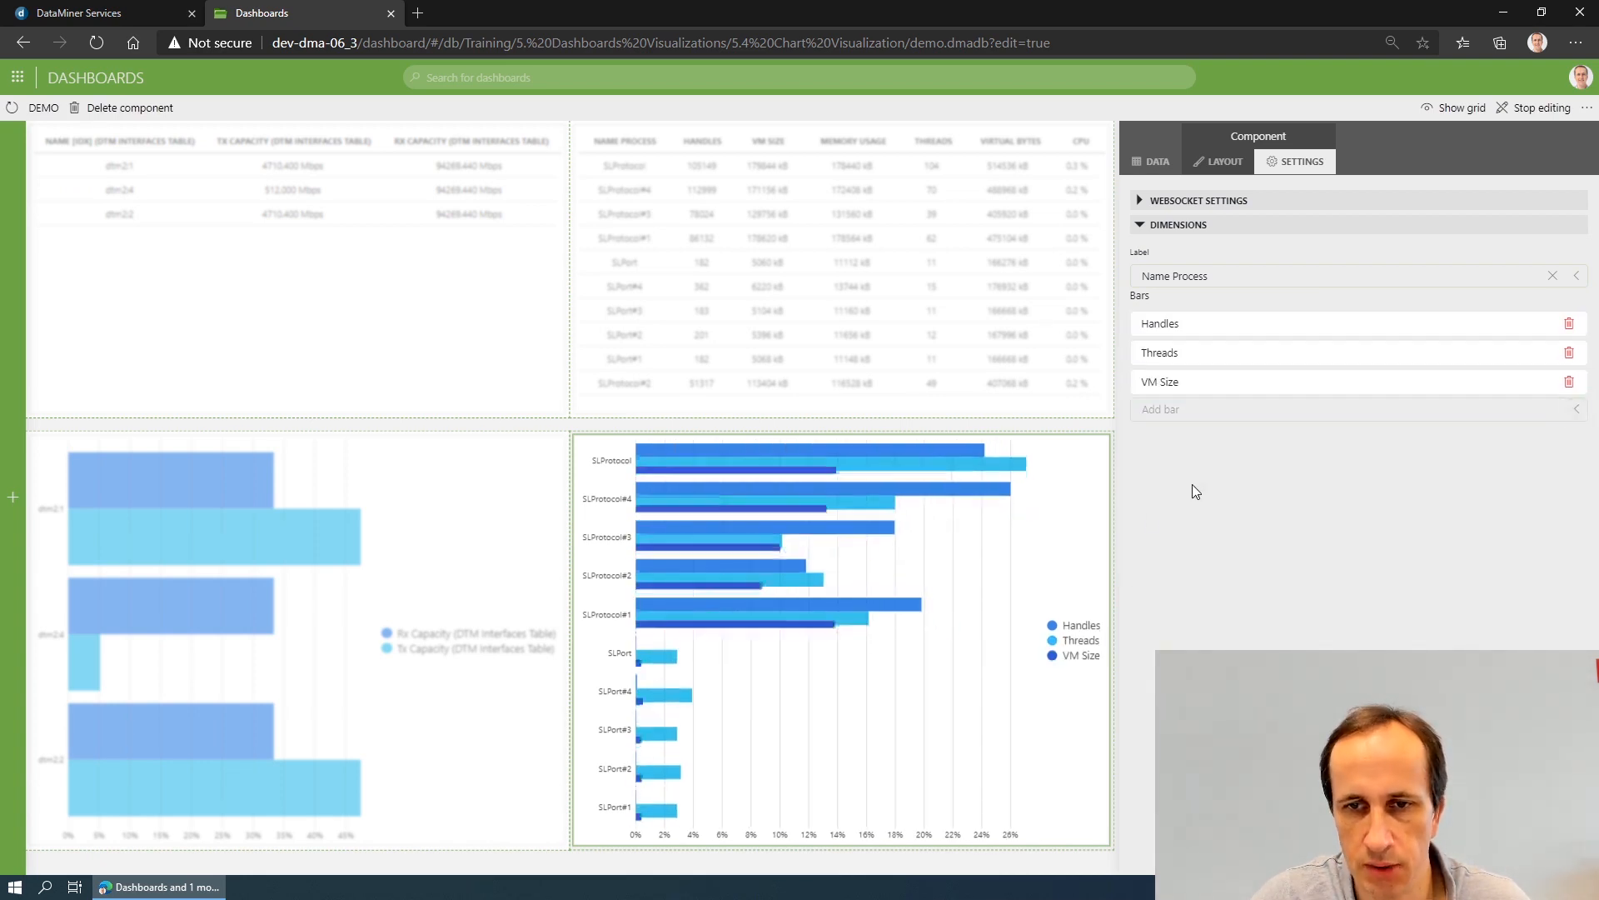
{"action": "left_click", "coordinate": [804, 430]}
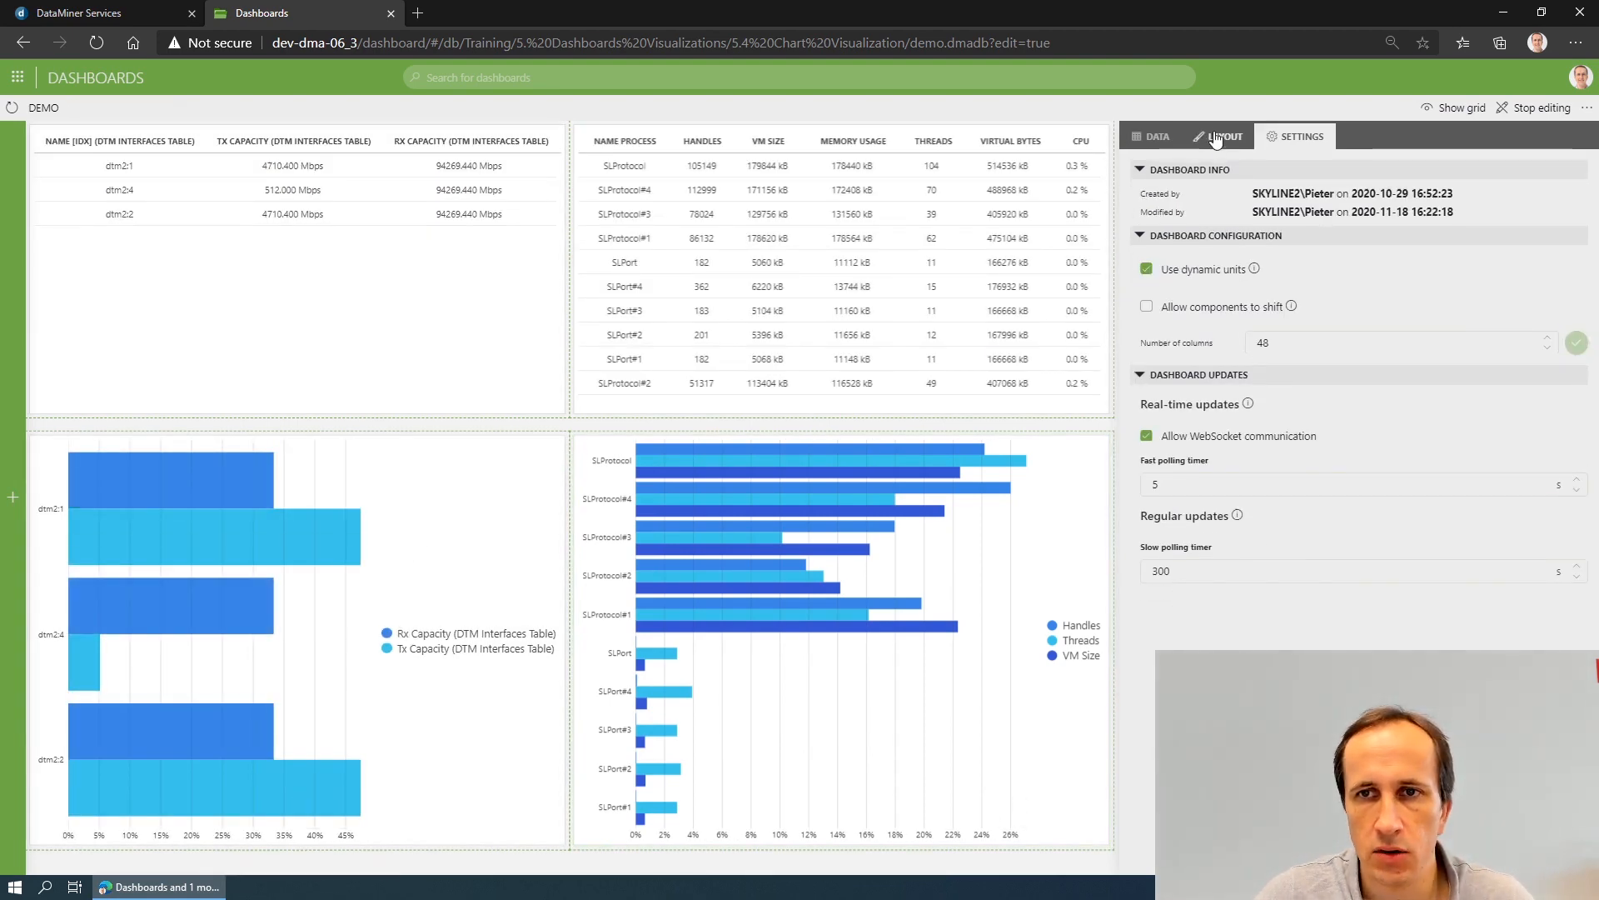
- Set the interfaces chart's layout to Absolute and its orientation to Bottom to top
{"action": "left_click", "coordinate": [432, 472]}
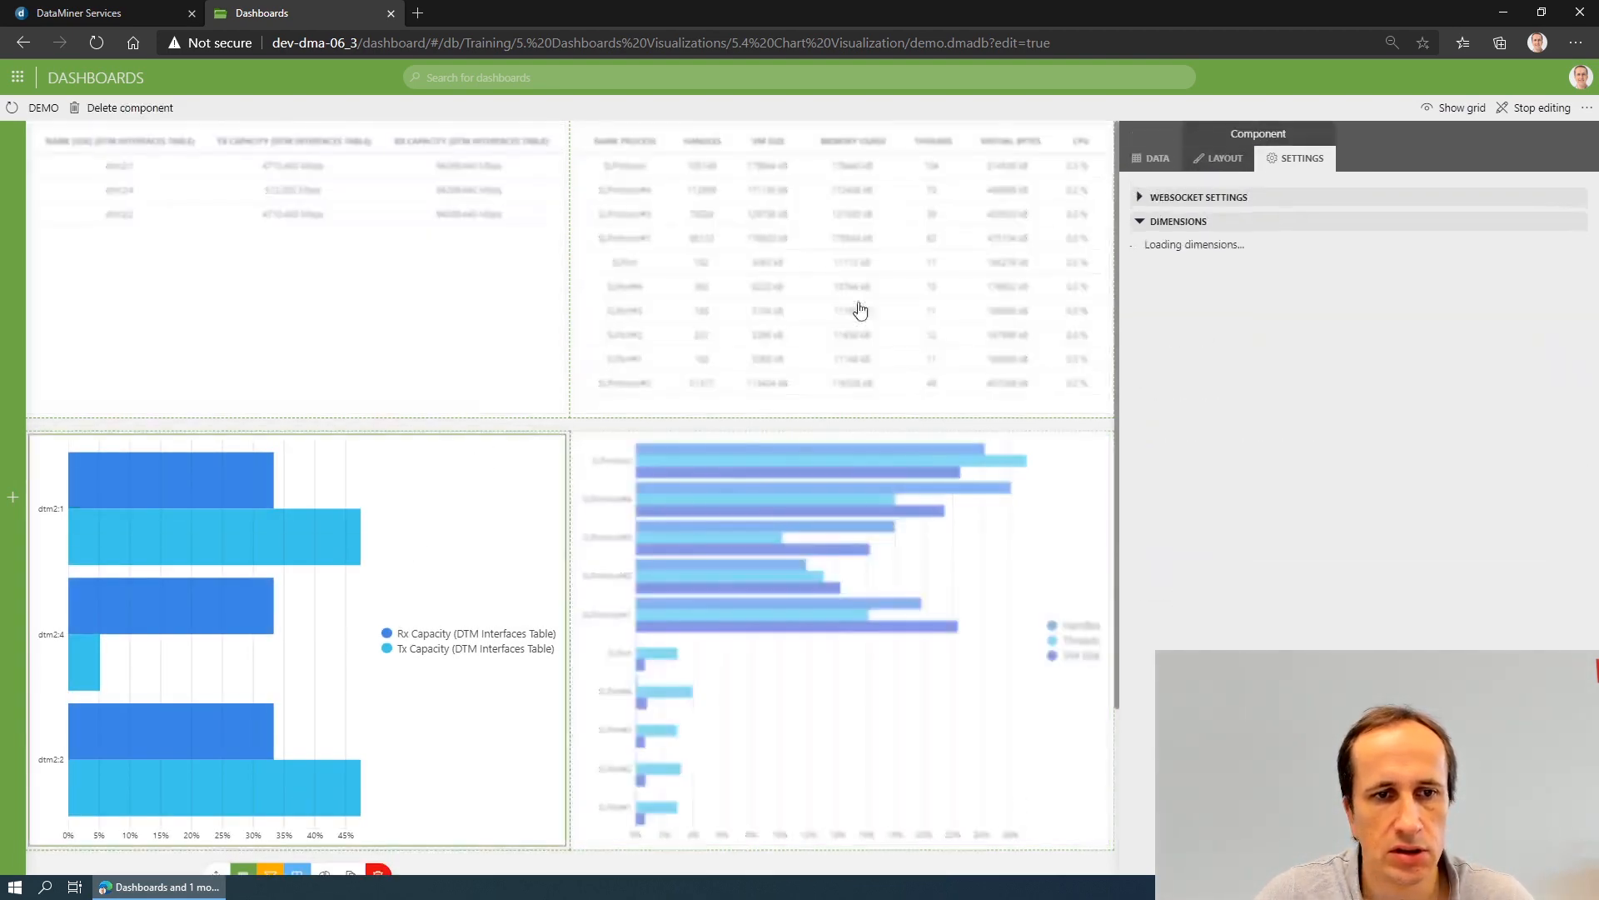
{"action": "left_click", "coordinate": [1217, 162]}
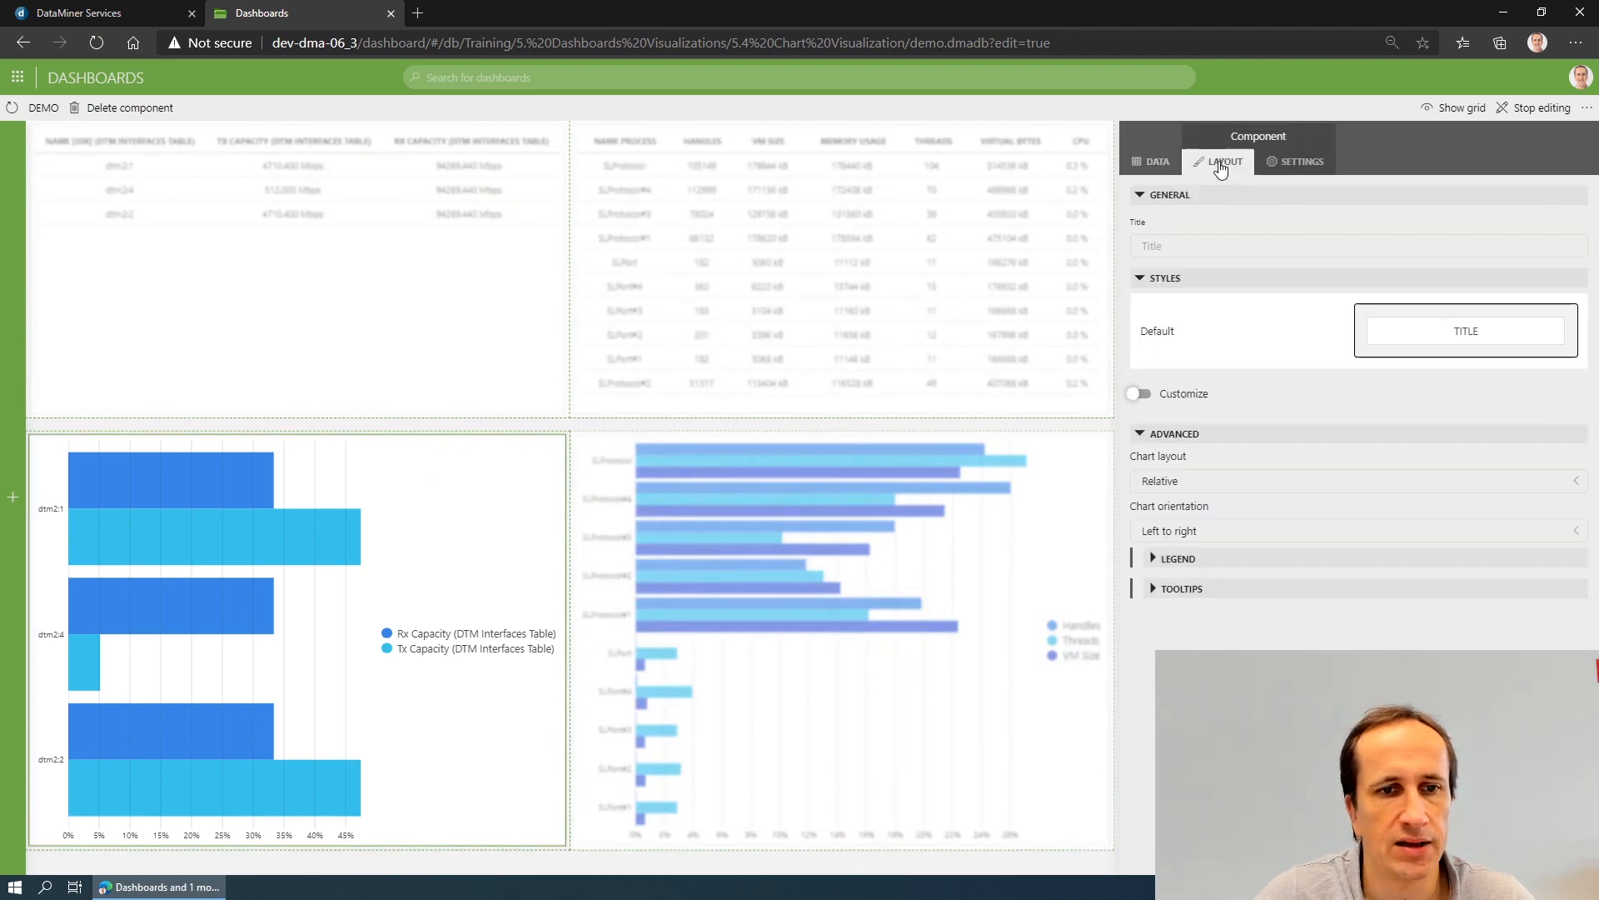
{"action": "left_click", "coordinate": [1214, 483]}
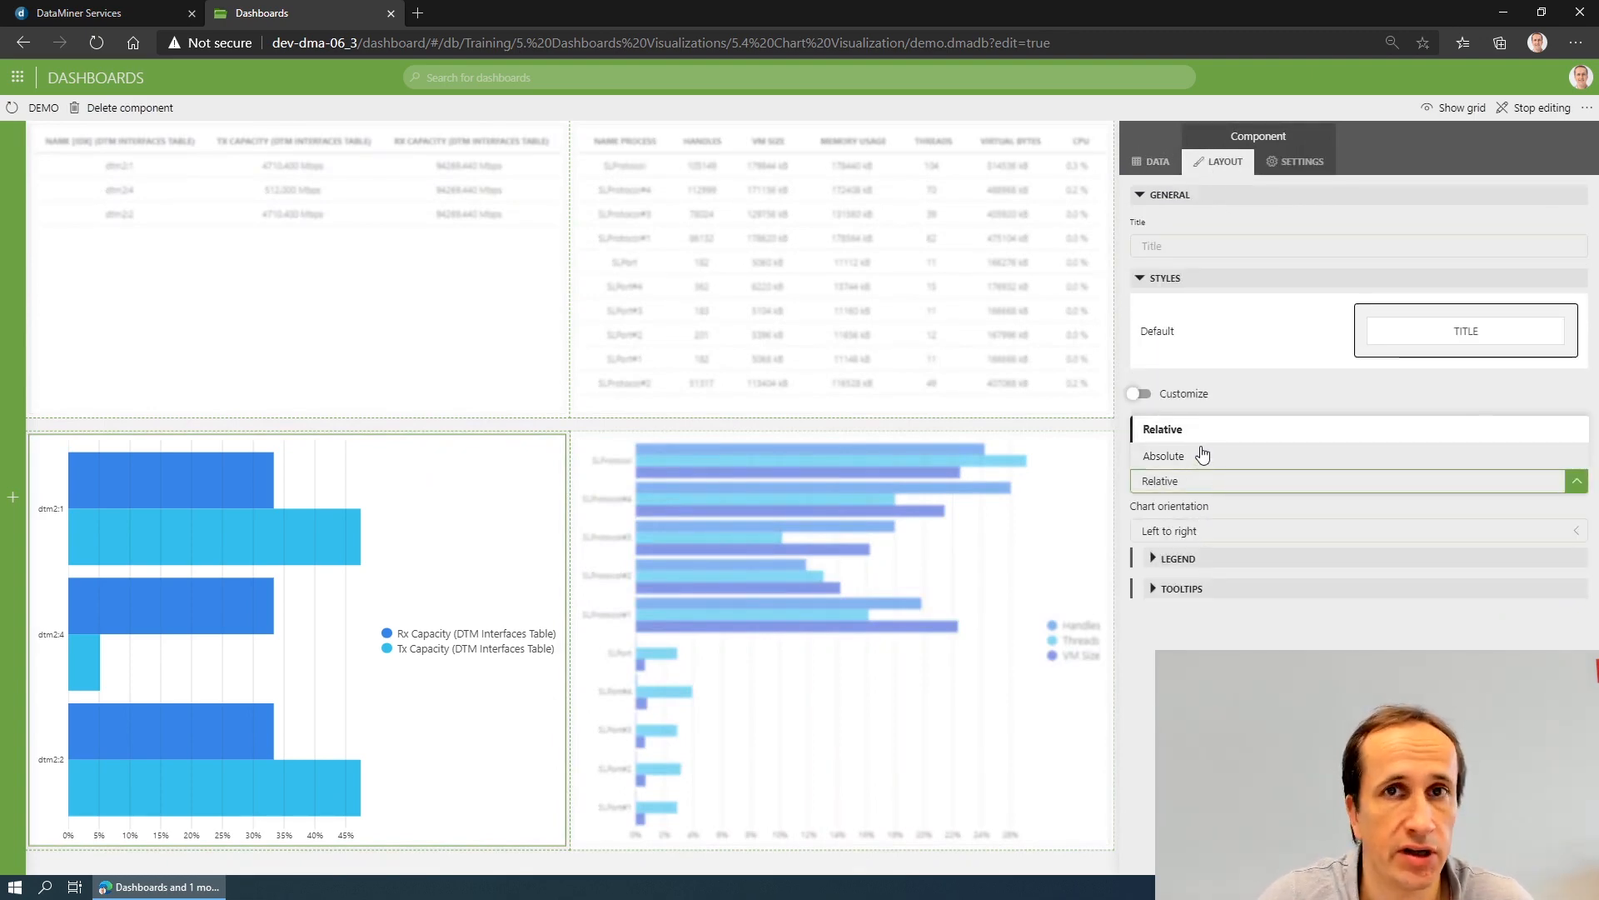
{"action": "left_click", "coordinate": [1202, 455]}
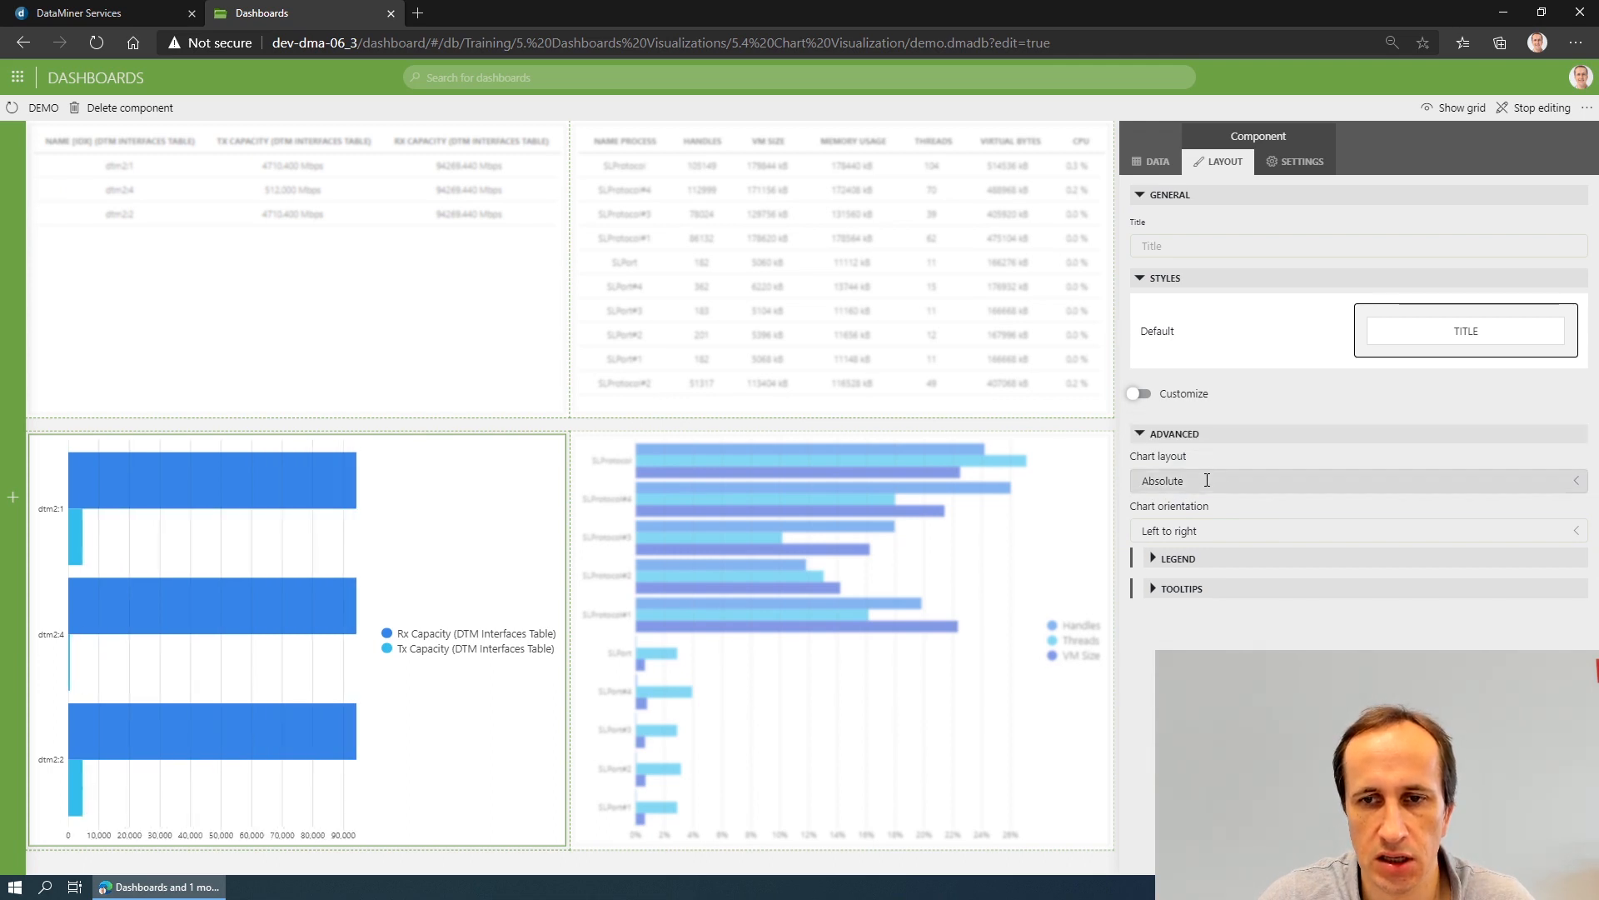
{"action": "left_click", "coordinate": [1233, 531]}
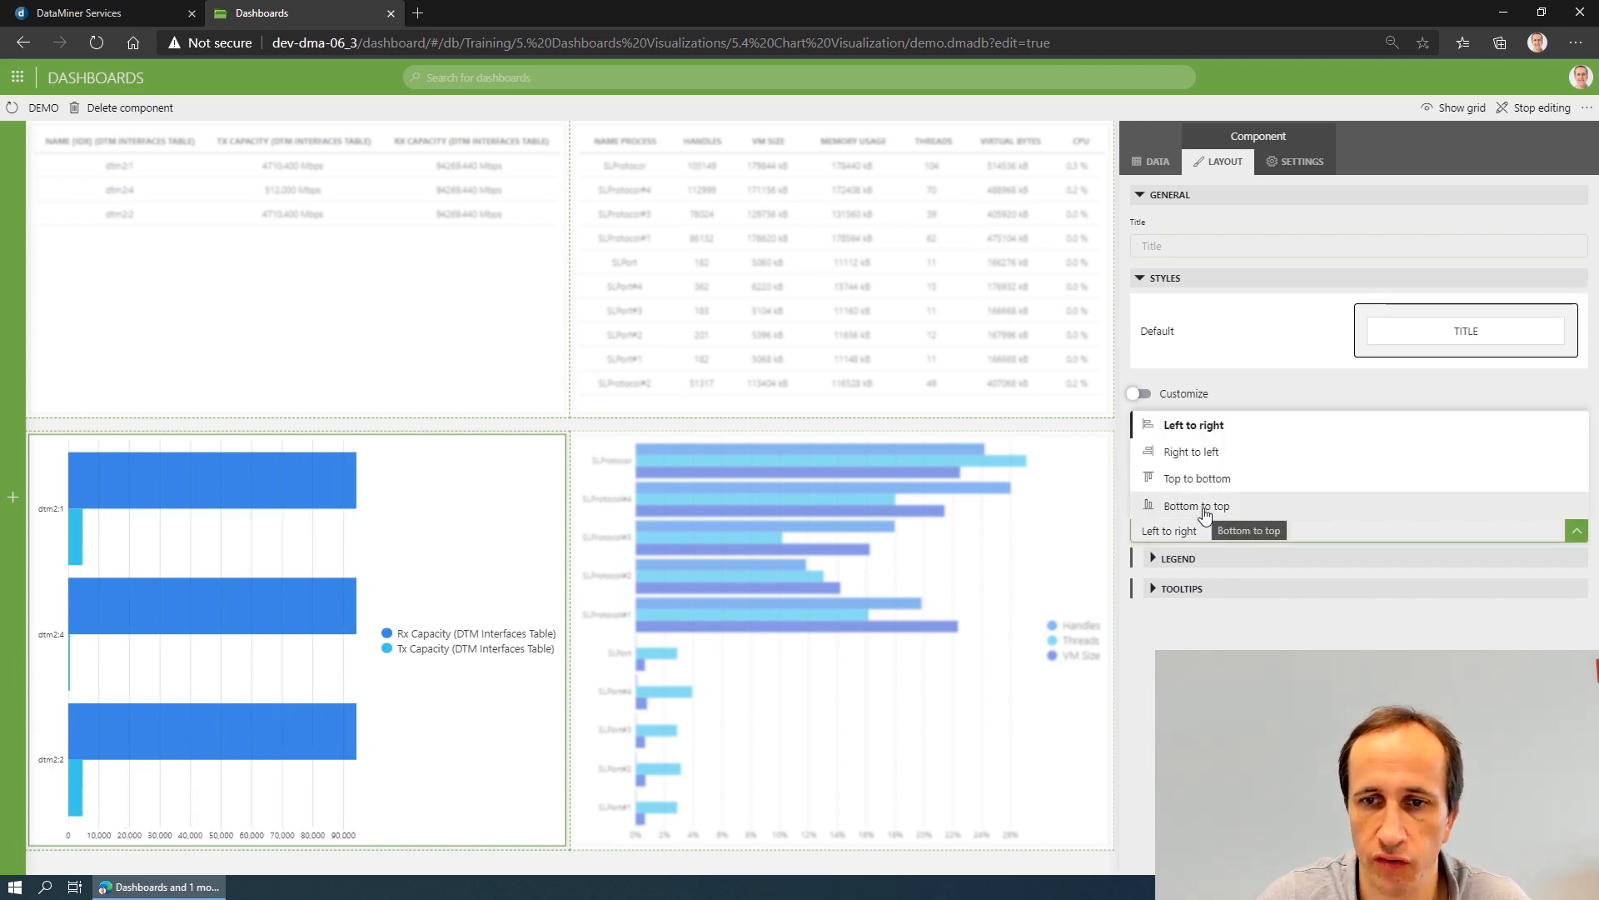
{"action": "left_click", "coordinate": [1204, 507]}
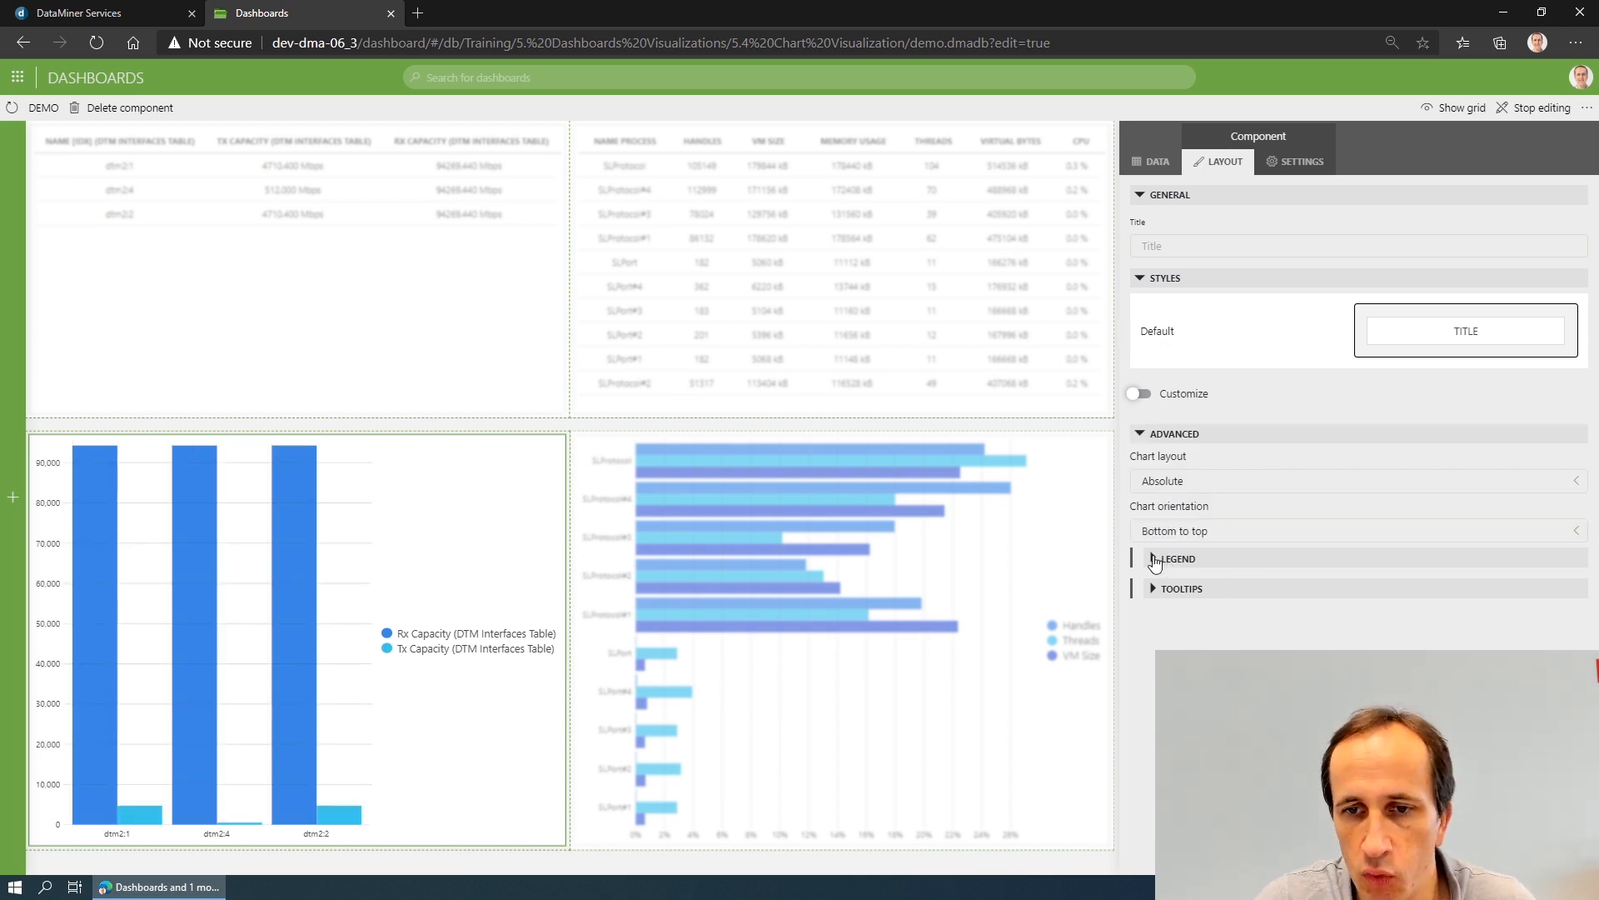
- Set the interfaces chart's legend position to Bottom and expand its tooltip options
{"action": "left_click", "coordinate": [1154, 560]}
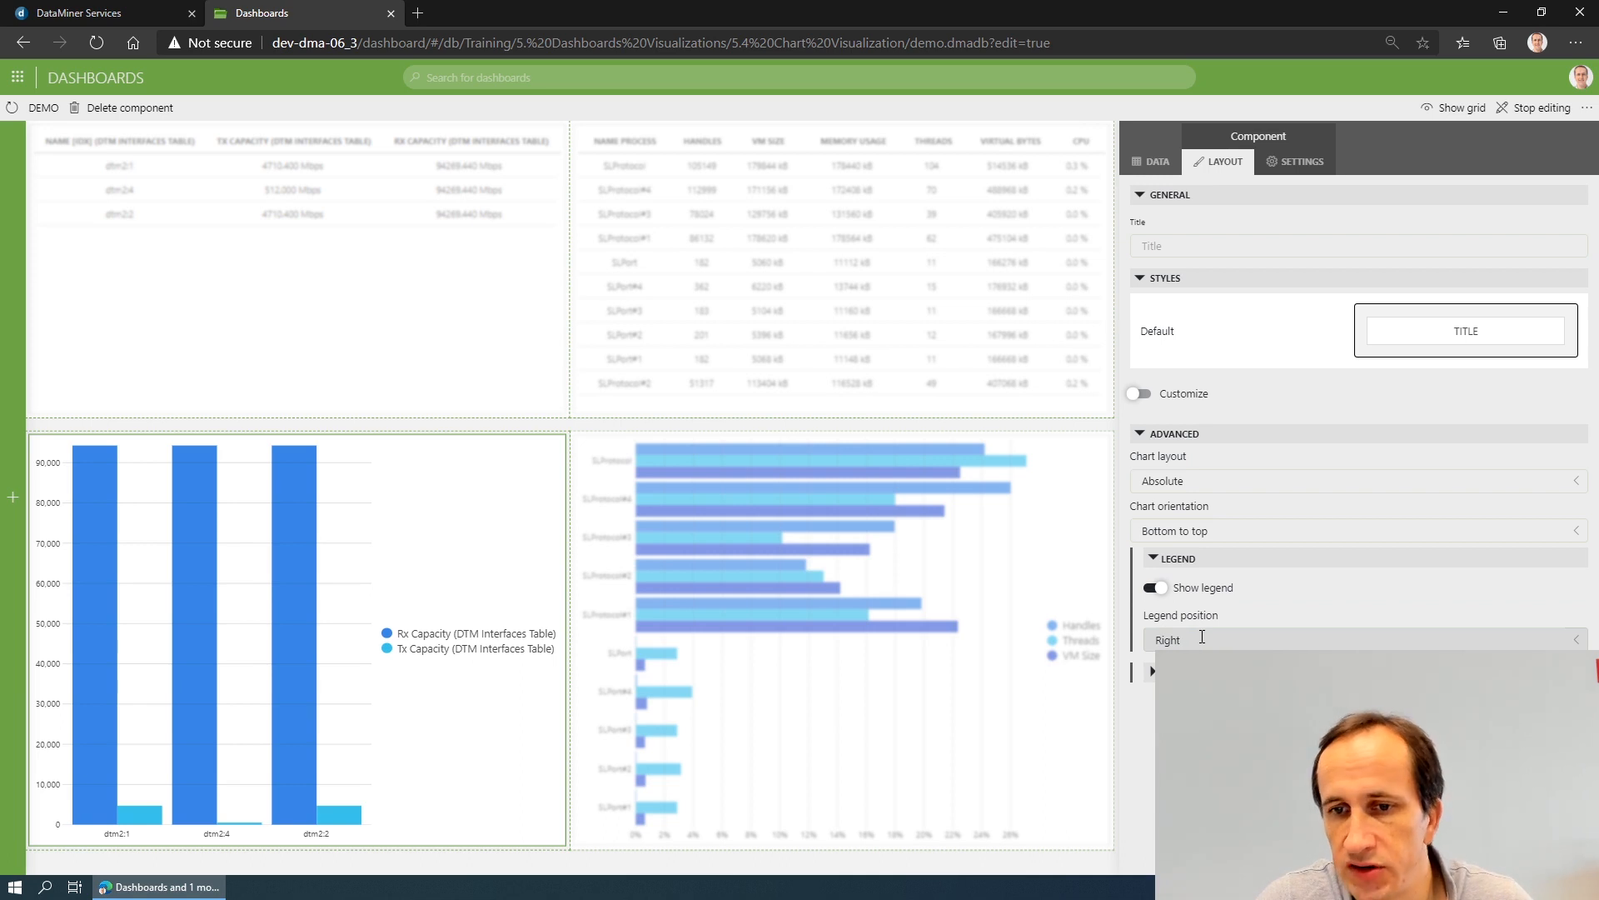
{"action": "left_click", "coordinate": [1202, 638]}
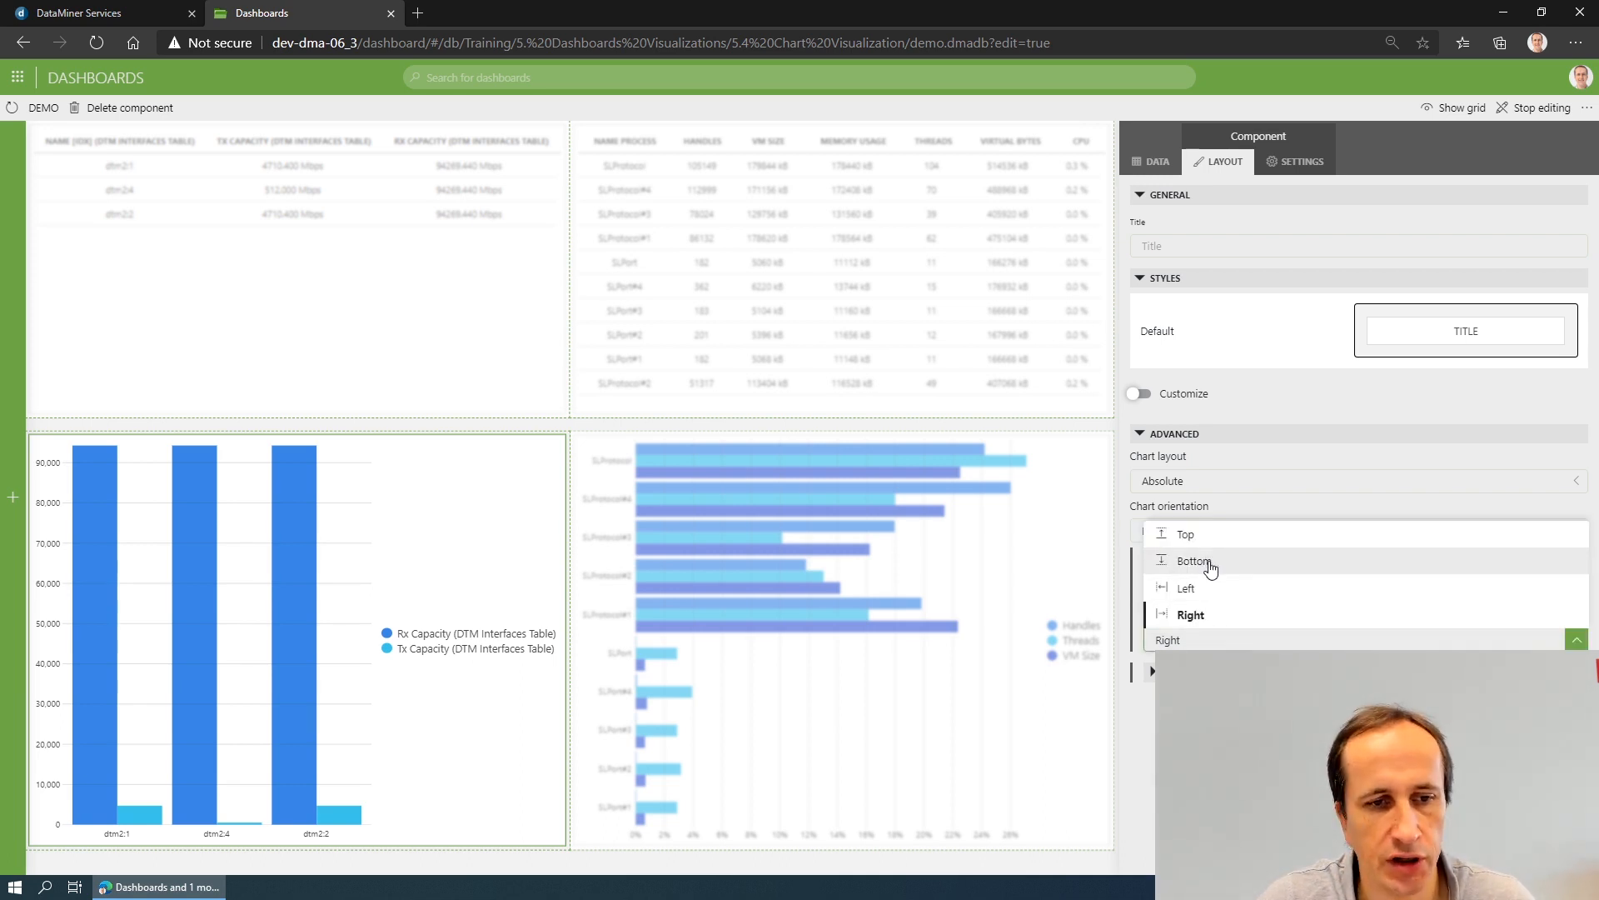
{"action": "left_click", "coordinate": [1211, 563]}
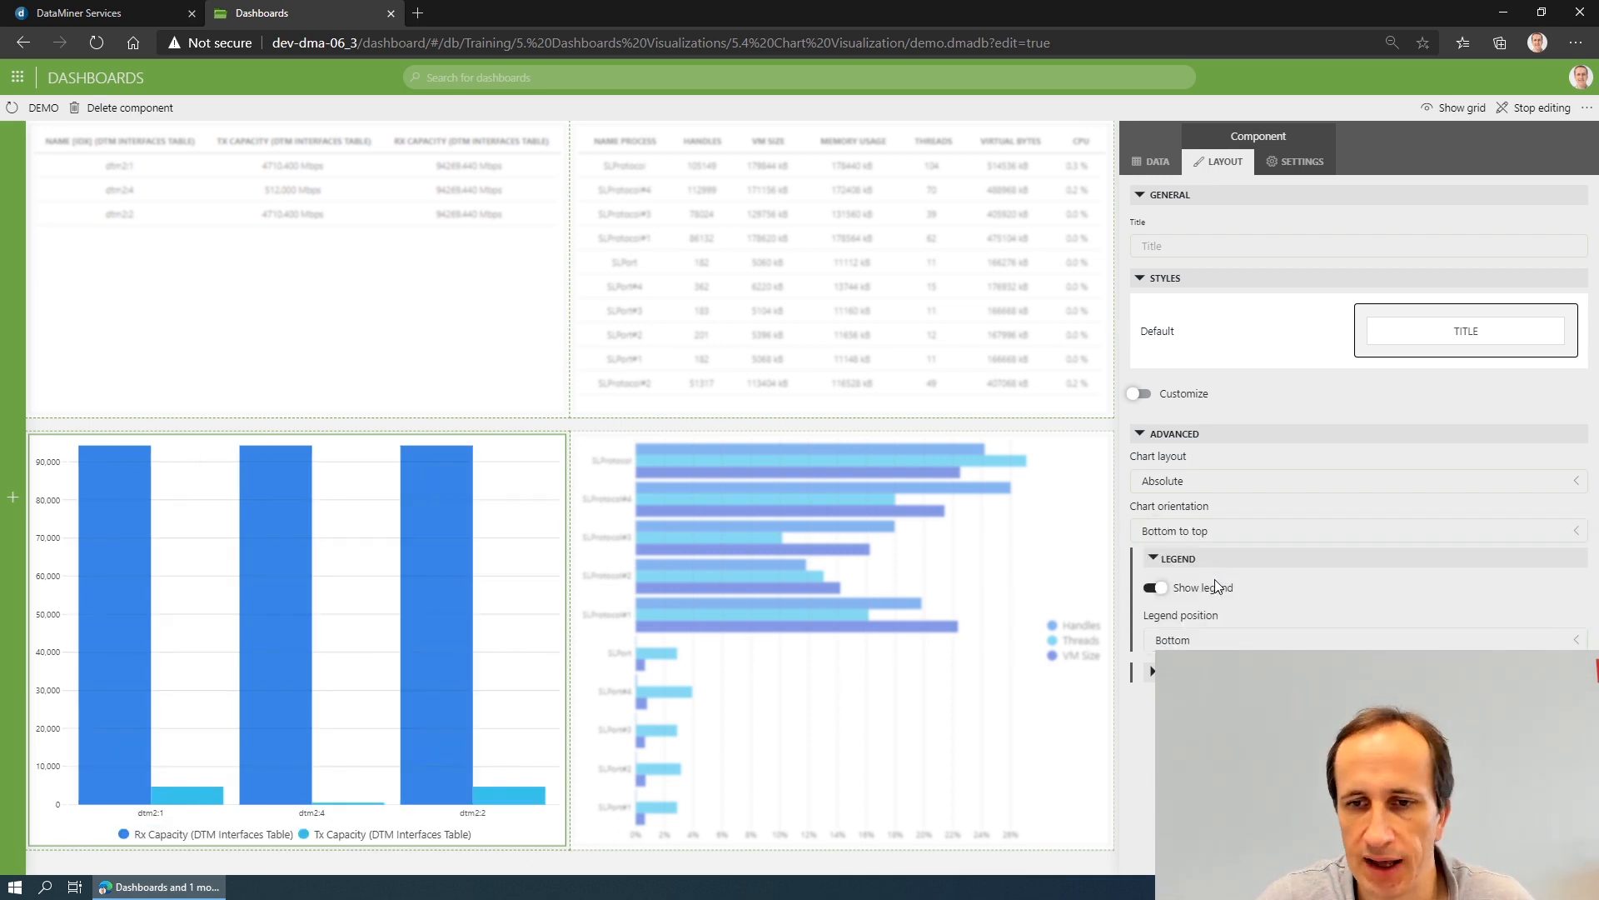
{"action": "left_click", "coordinate": [1153, 675]}
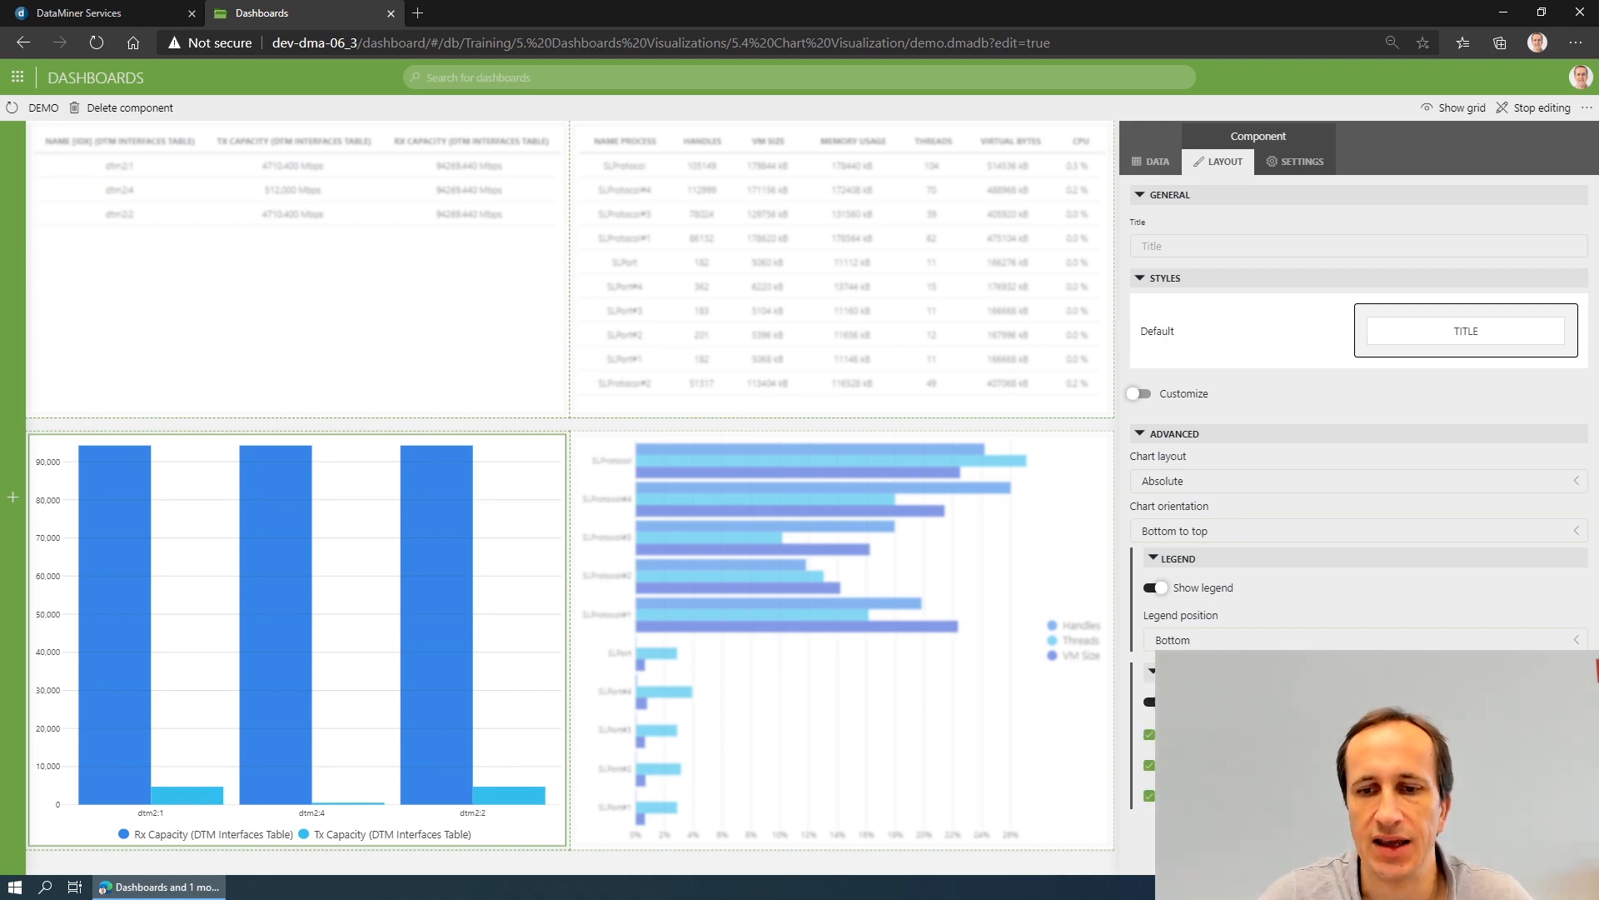
- Set the legend position of the Task Manager bar chart to Bottom and deselect the chart
{"action": "left_click", "coordinate": [1047, 535]}
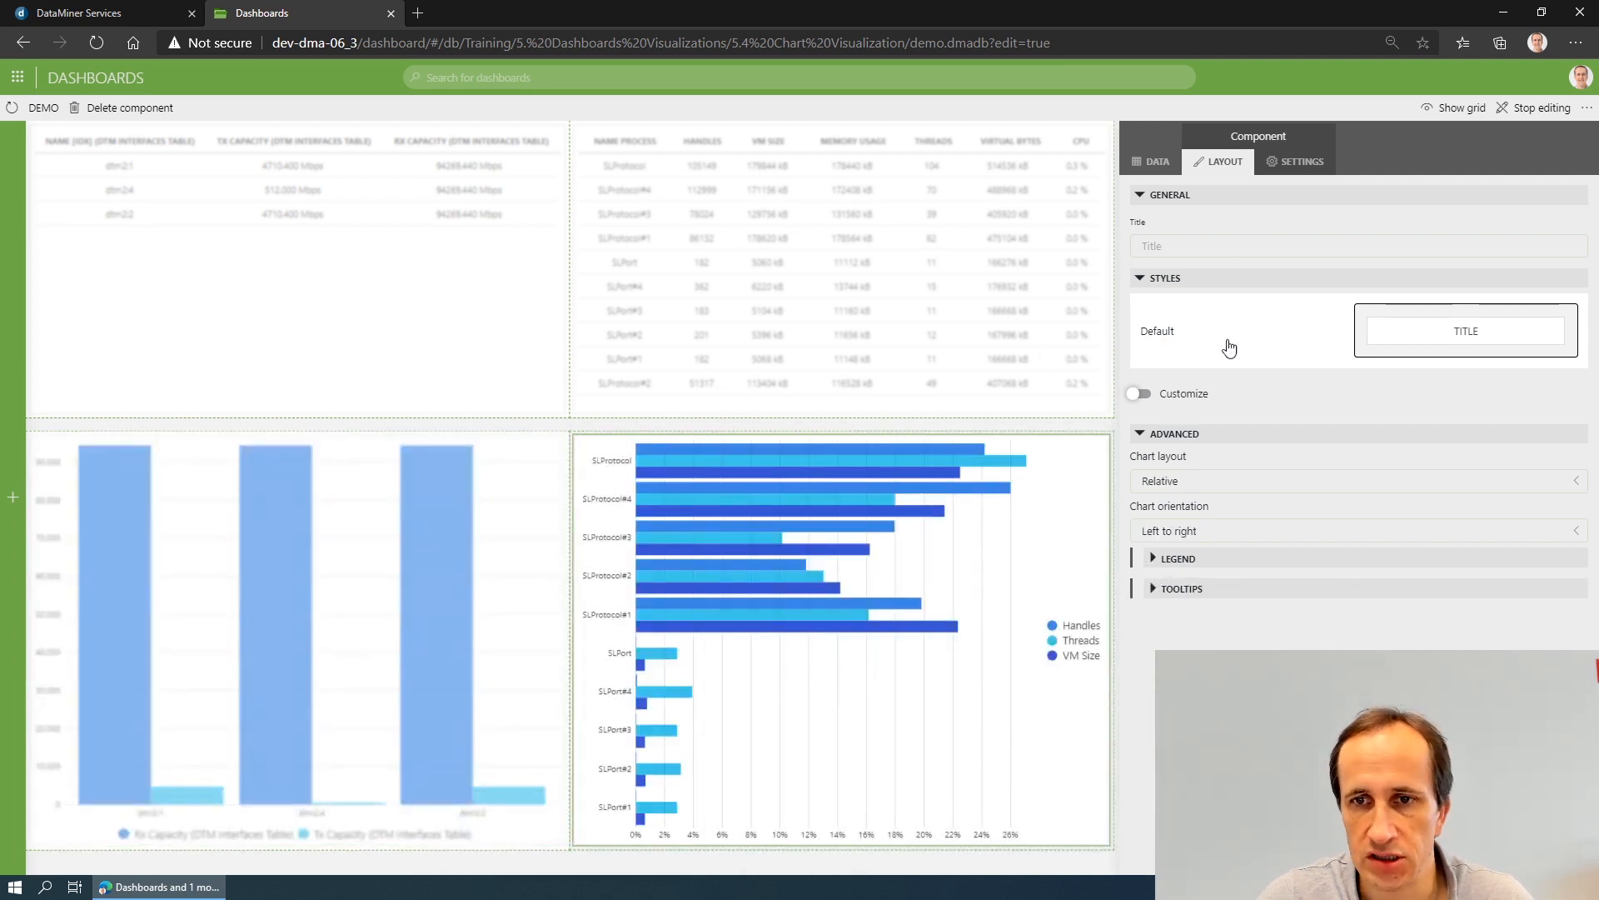
{"action": "left_click", "coordinate": [1178, 566]}
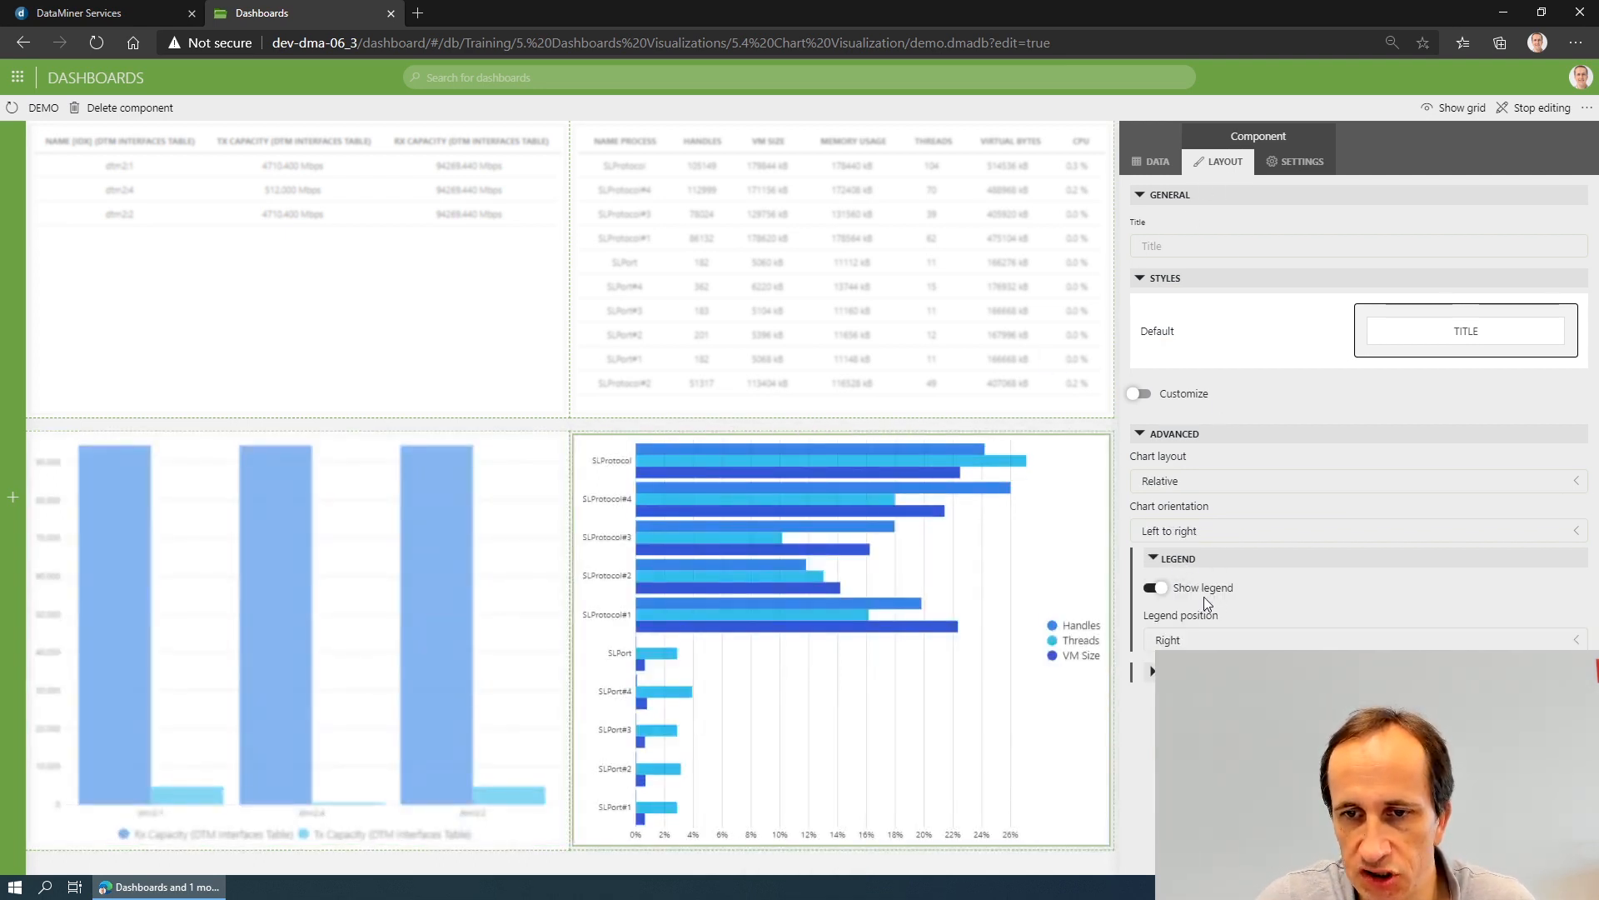
{"action": "left_click", "coordinate": [1205, 640]}
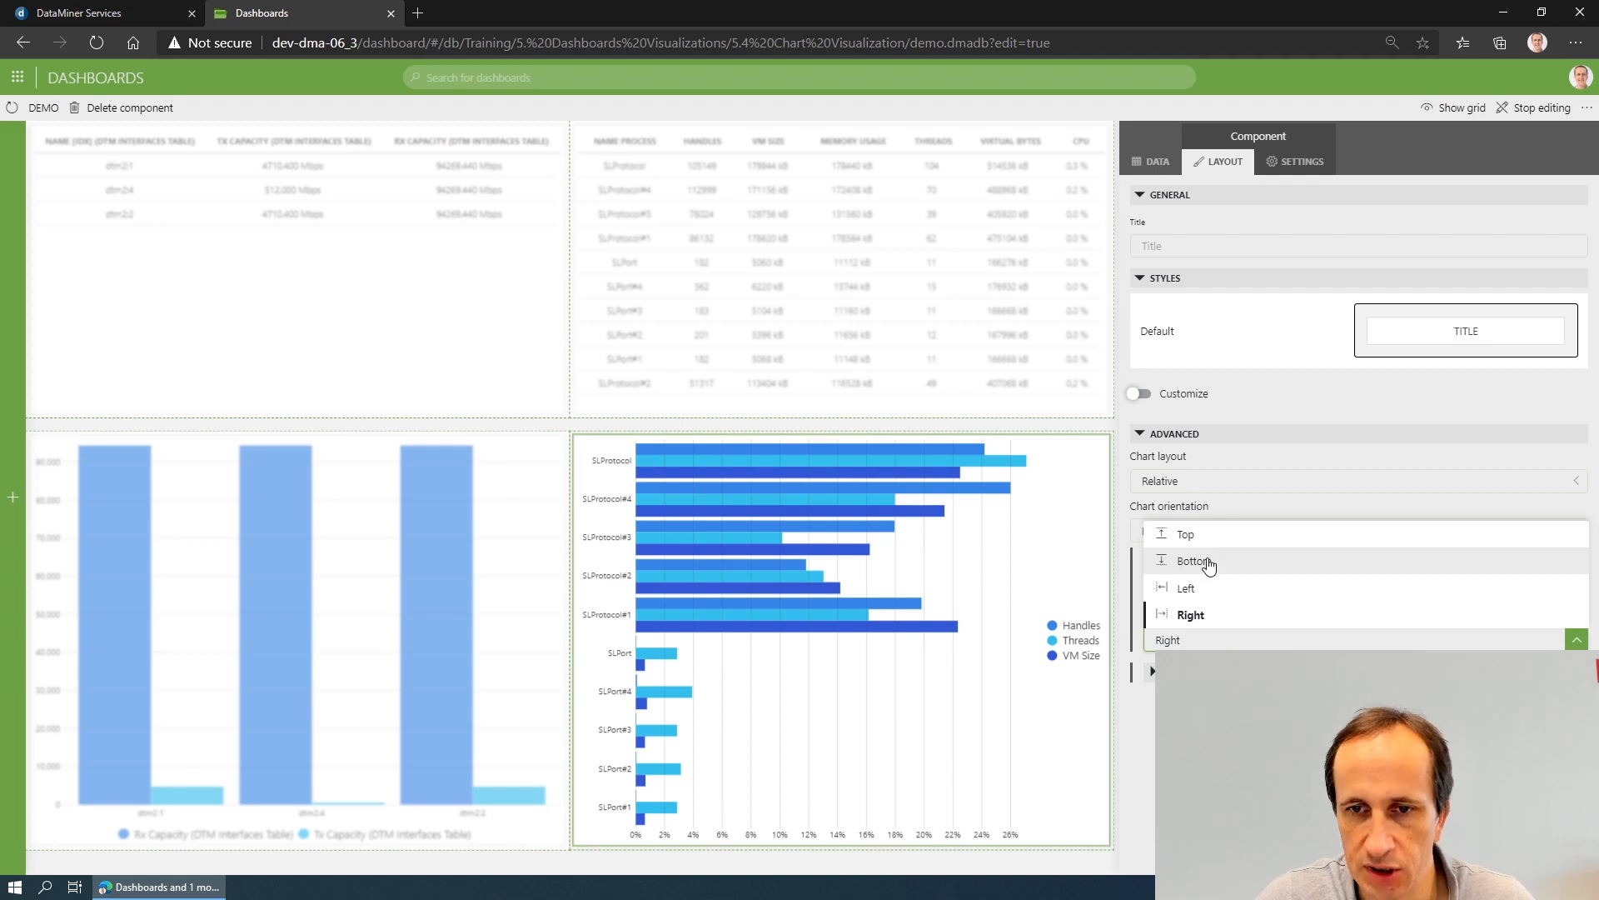
{"action": "left_click", "coordinate": [1209, 563]}
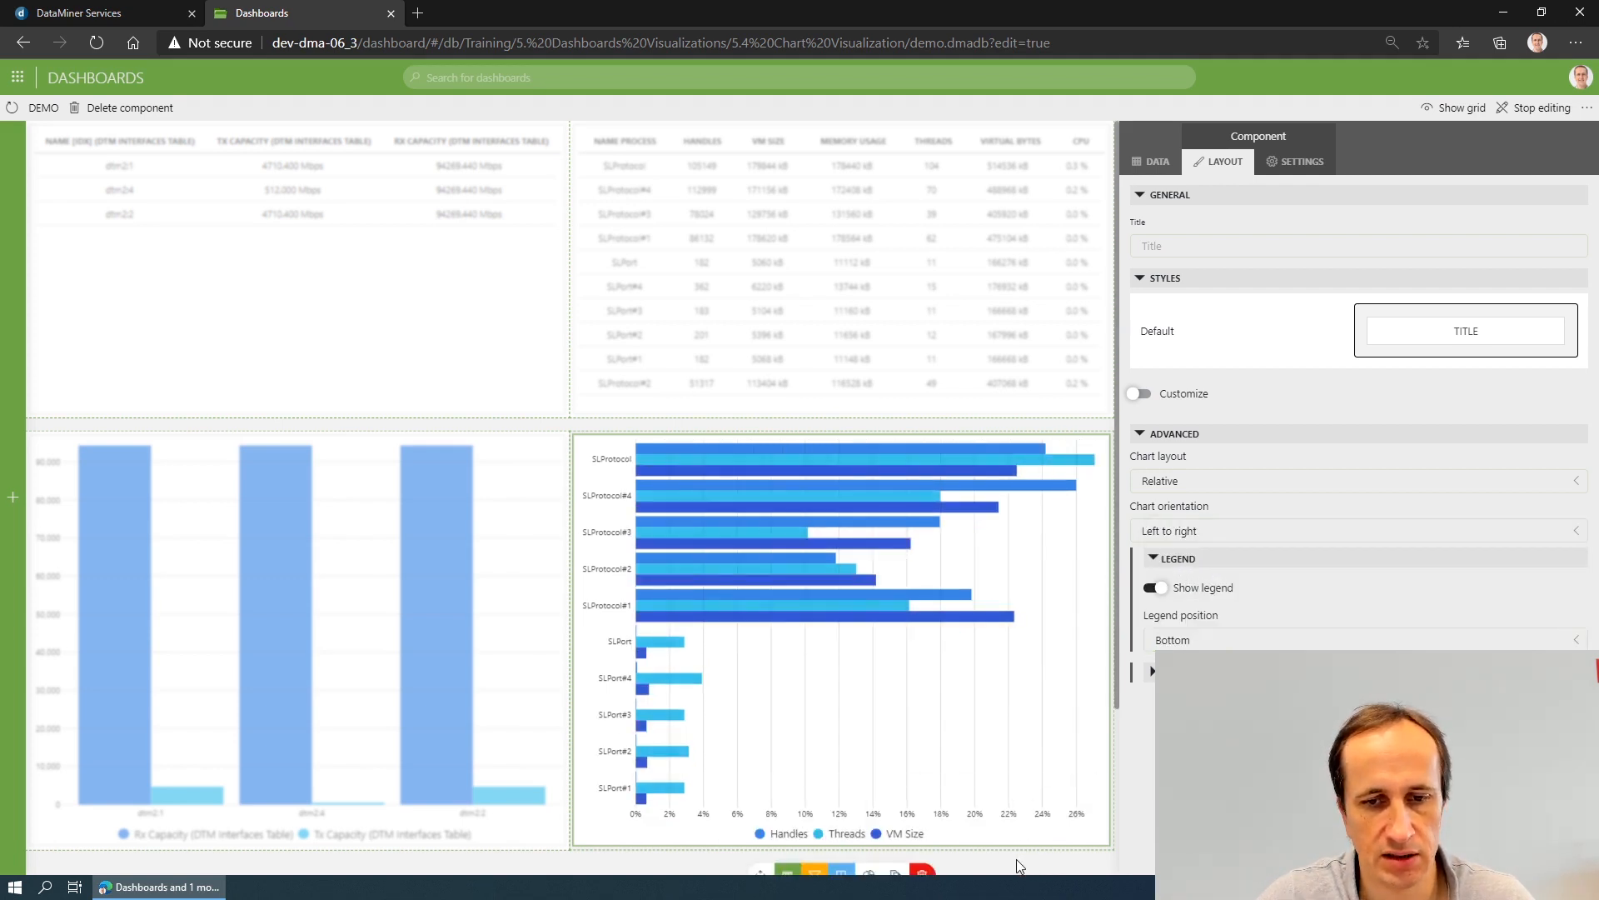
{"action": "left_click", "coordinate": [554, 866]}
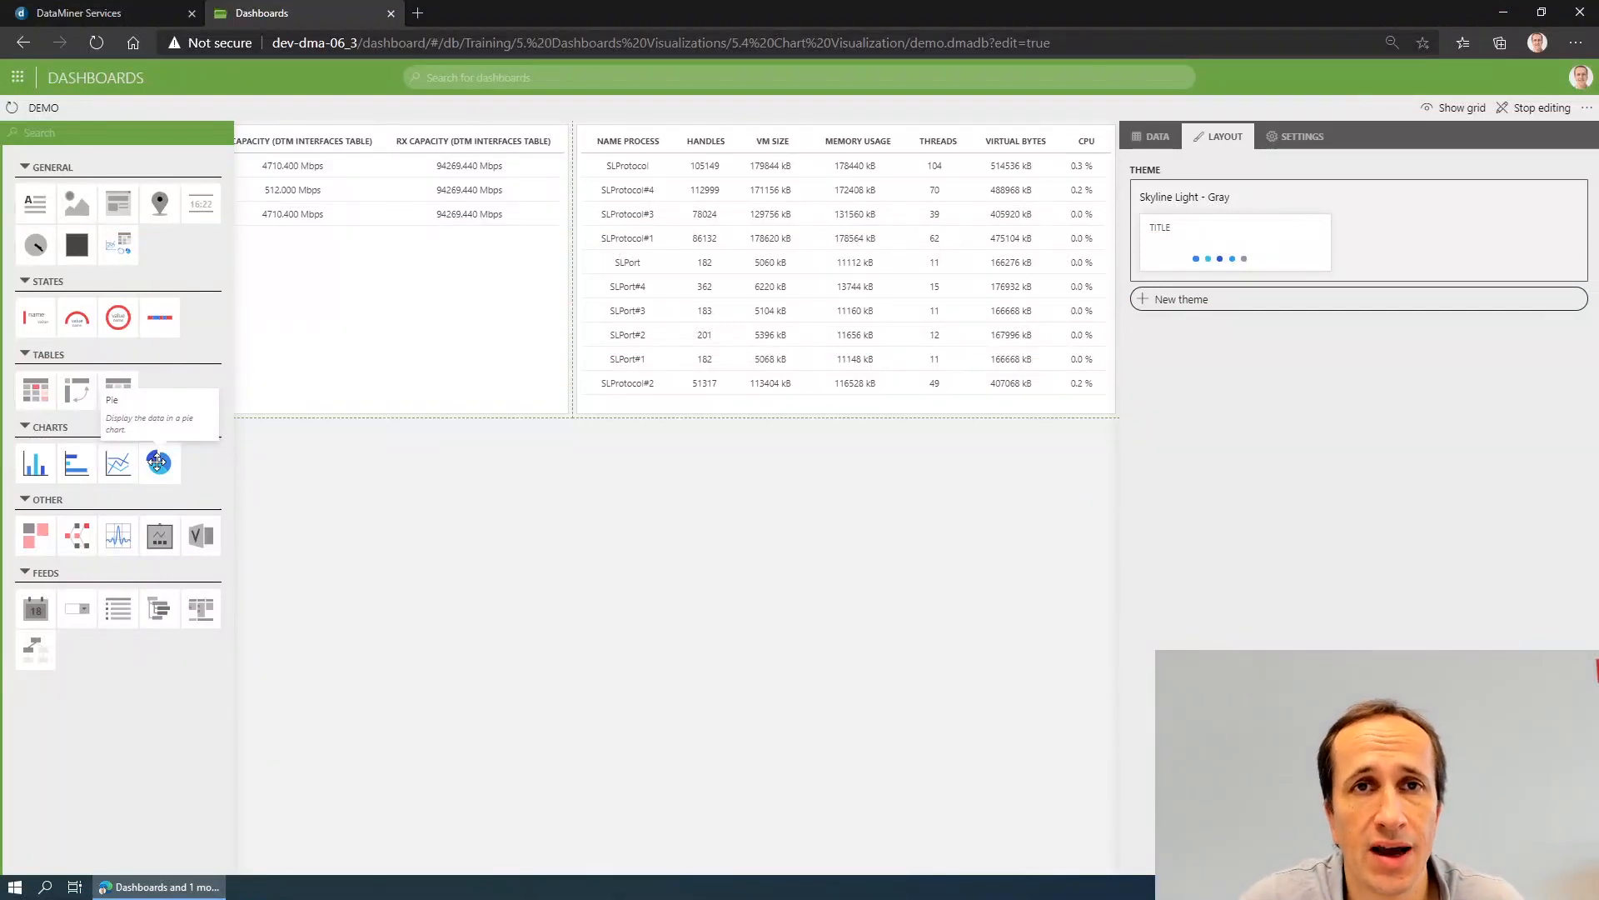
- Add a pie chart below the interfaces table, enlarge it, and assign the IF table query as its data
{"action": "left_click_drag", "start_coordinate": [158, 462], "coordinate": [111, 475]}
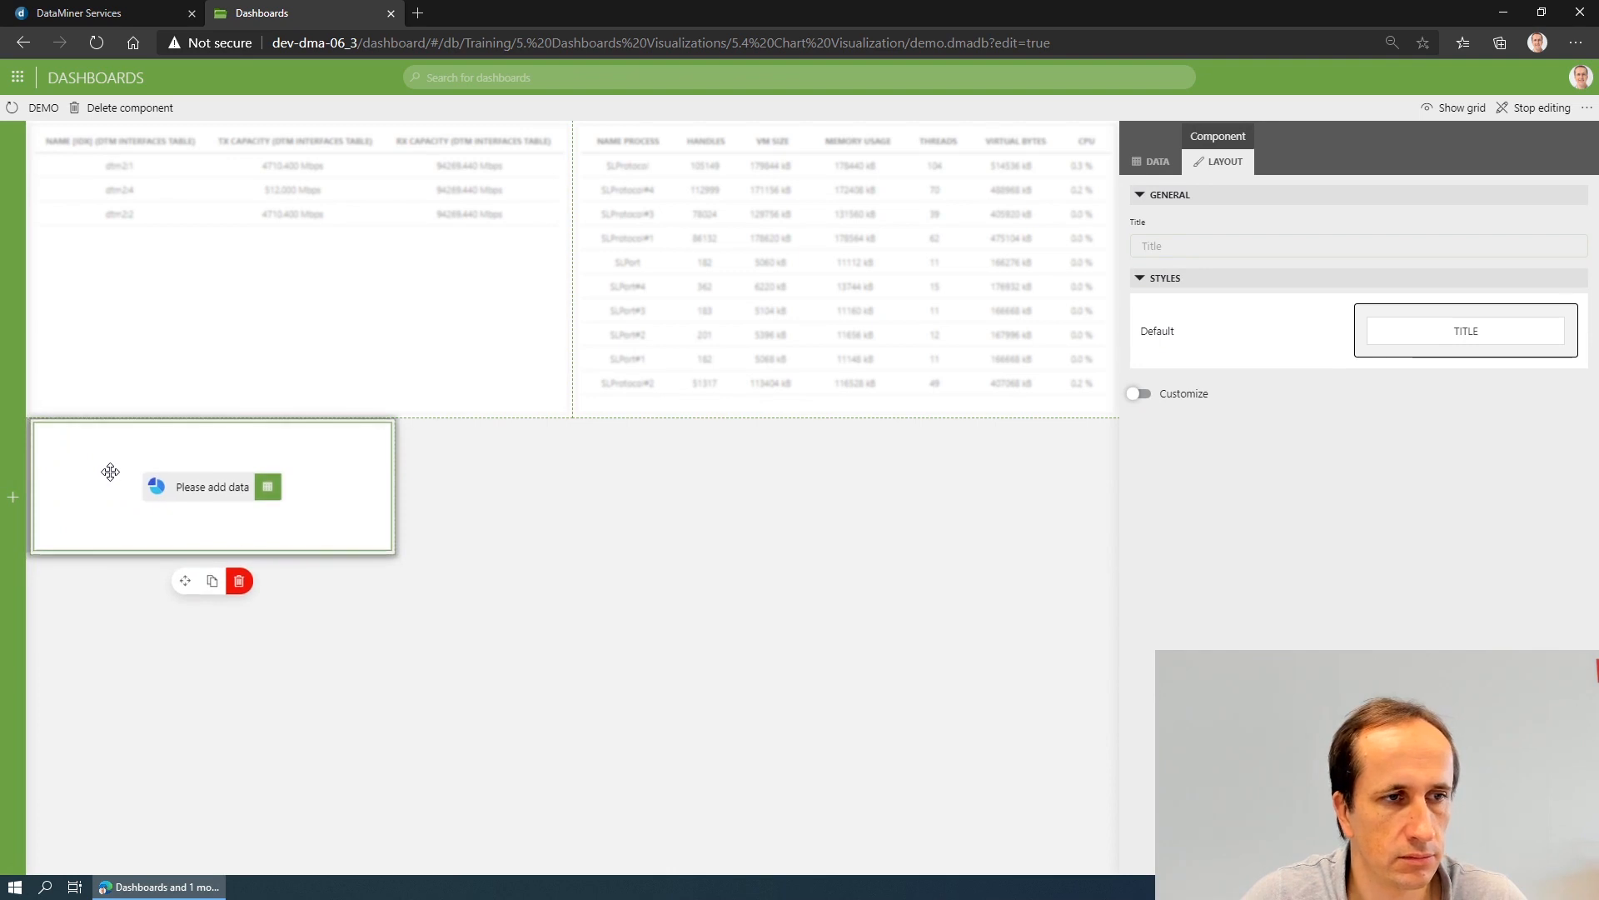
{"action": "left_click_drag", "start_coordinate": [376, 549], "coordinate": [408, 698]}
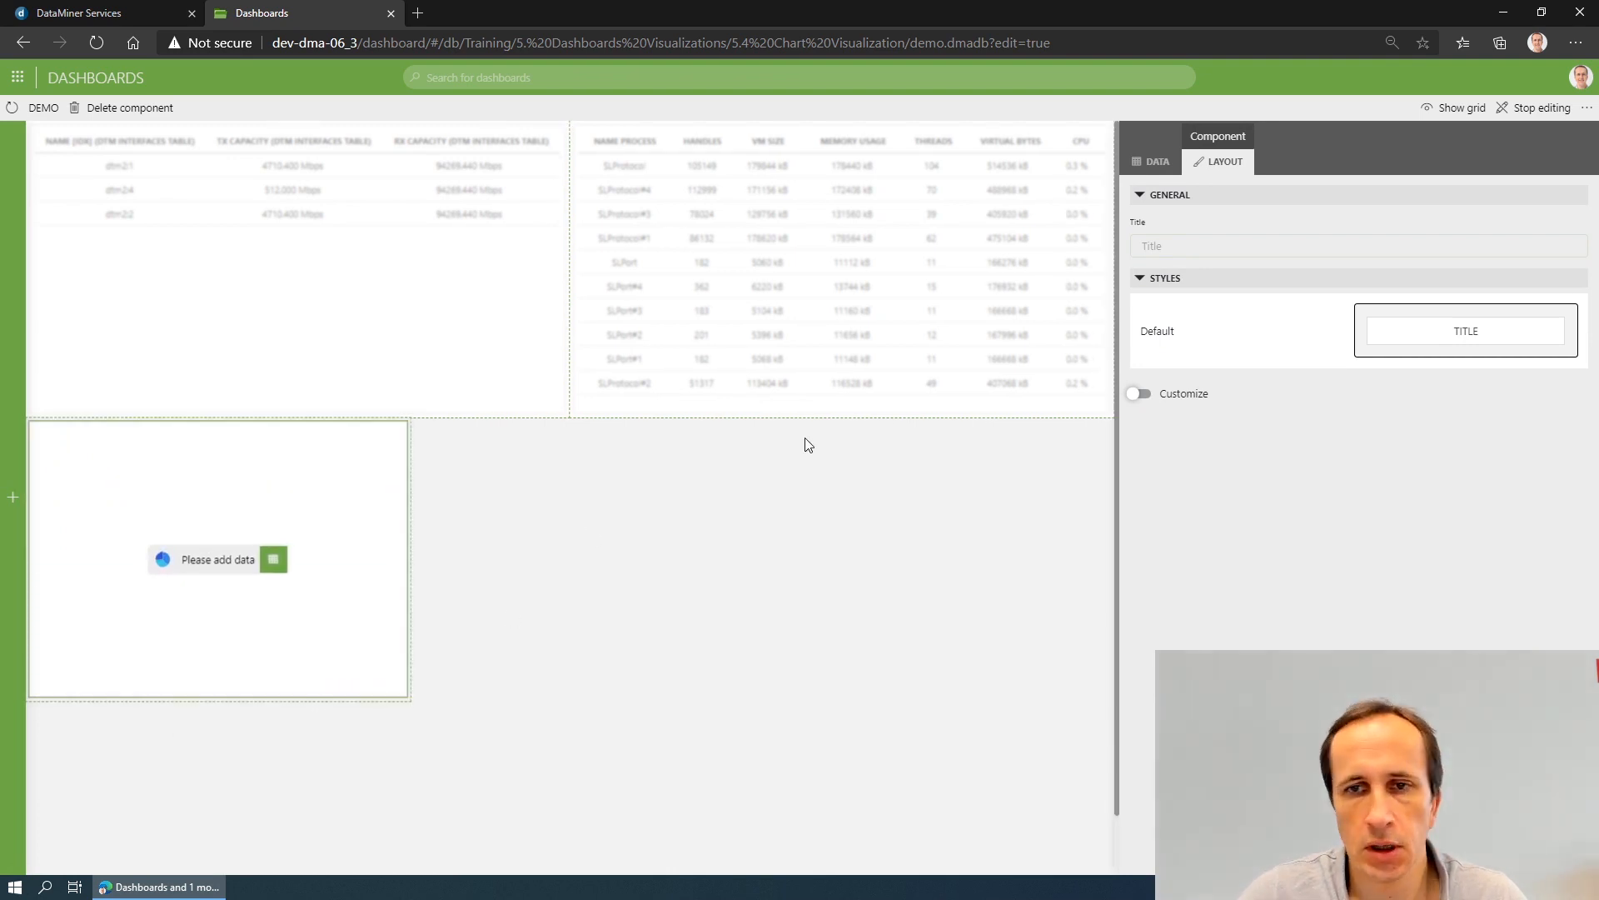
{"action": "left_click", "coordinate": [1152, 161]}
{"action": "left_click_drag", "start_coordinate": [1193, 560], "coordinate": [649, 538]}
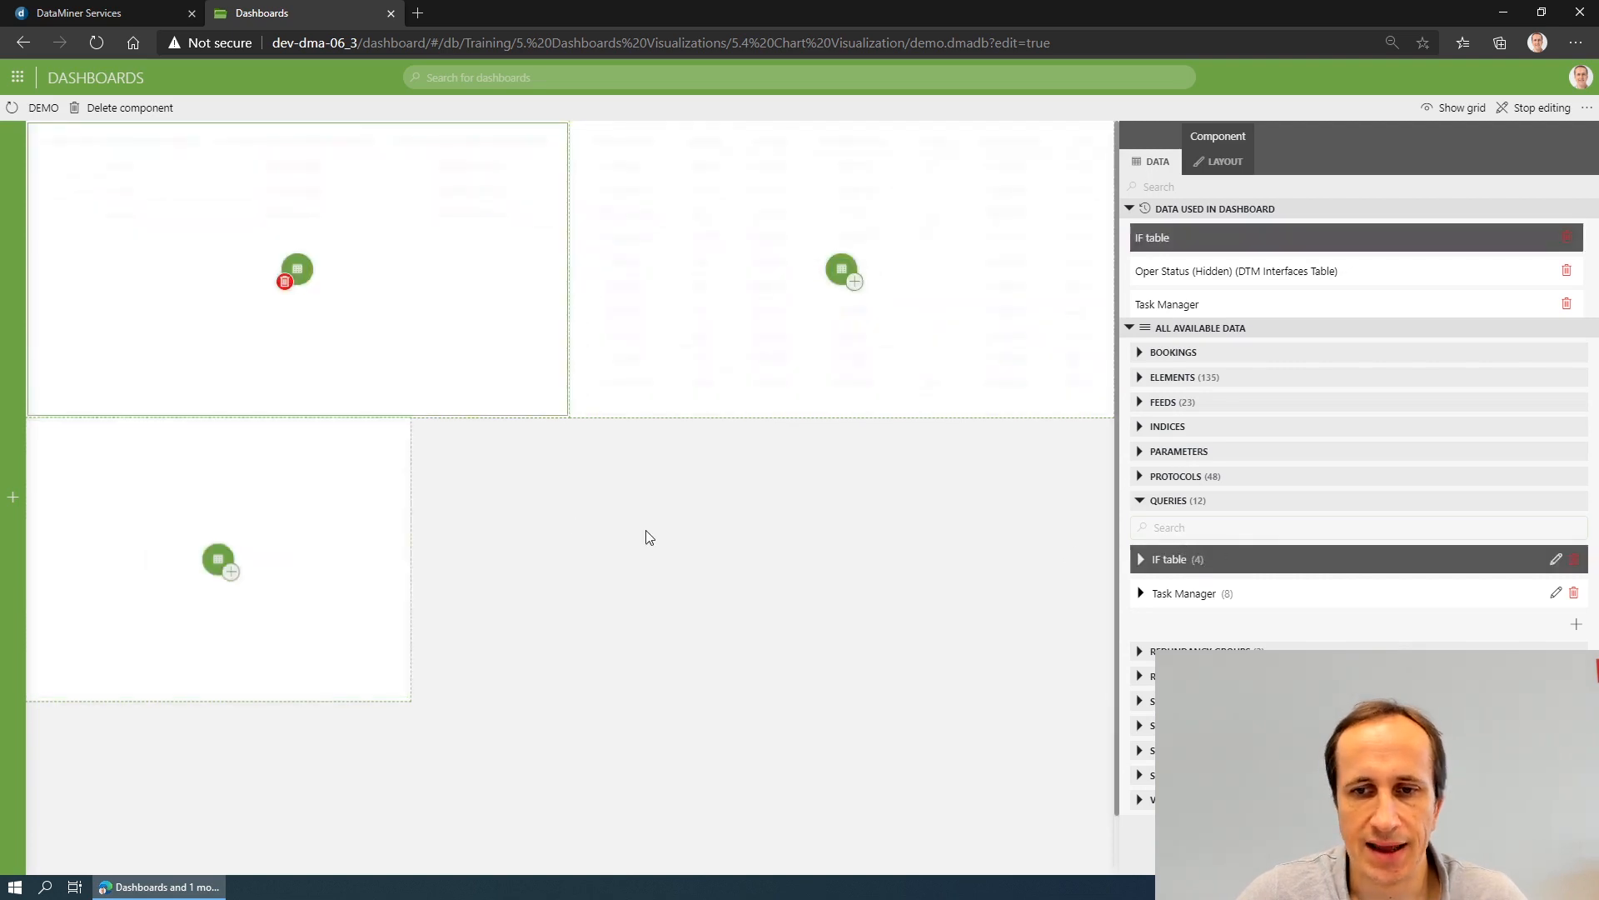
{"action": "left_click_drag", "start_coordinate": [223, 559], "coordinate": [223, 559]}
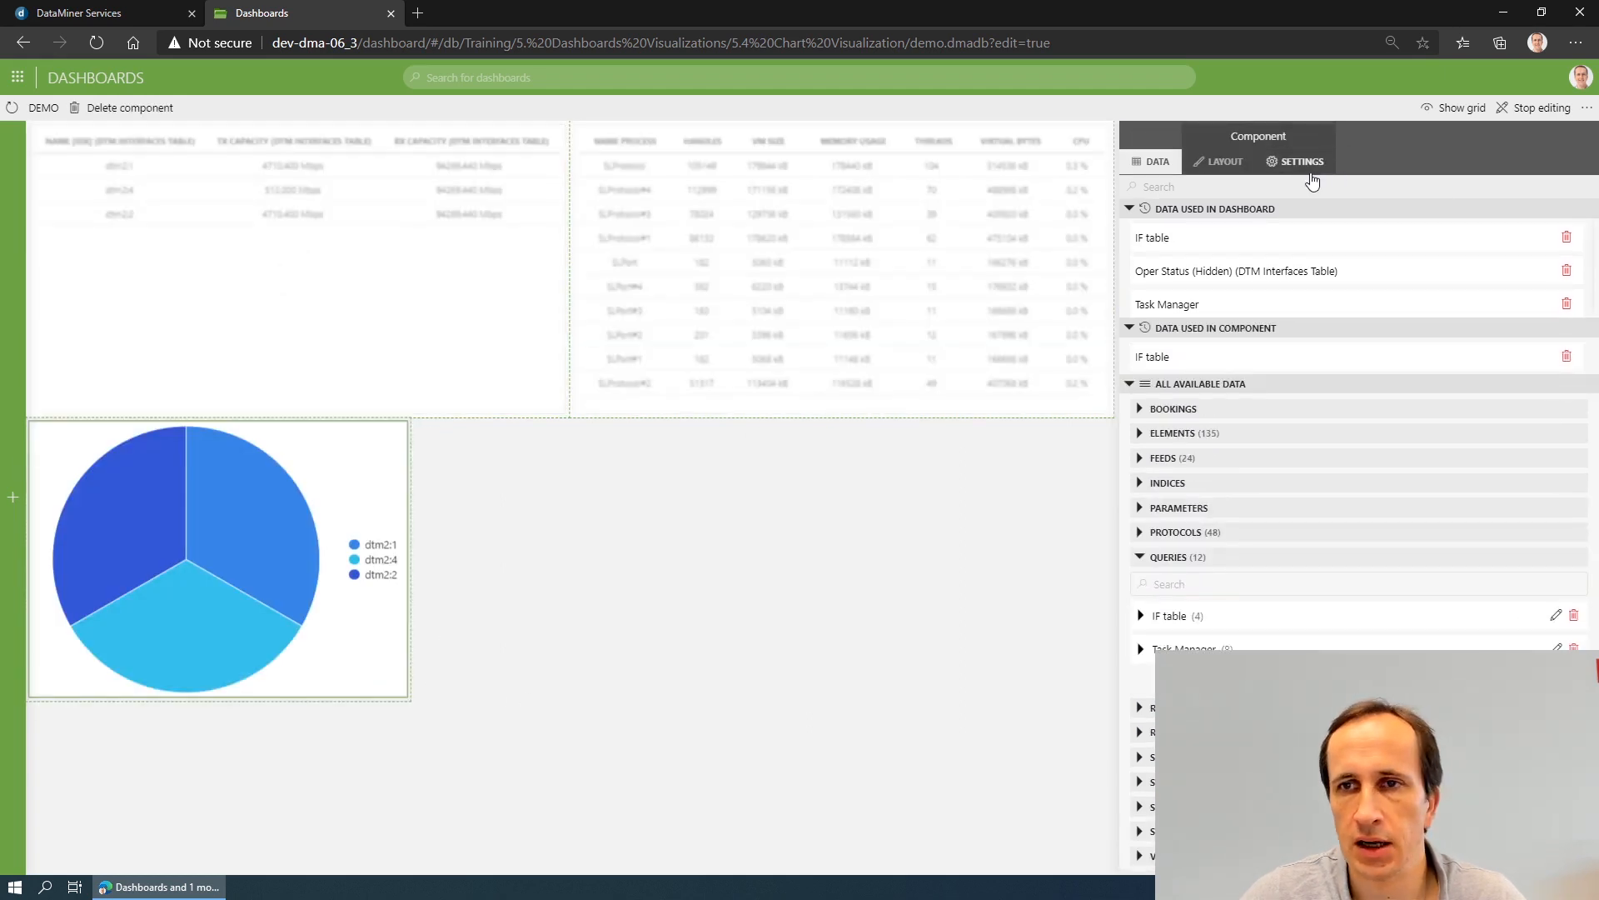
- Label the interfaces pie chart by Name [IDX], try Rx Capacity as its segment size, and finally choose Tx Capacity
{"action": "left_click", "coordinate": [1298, 163]}
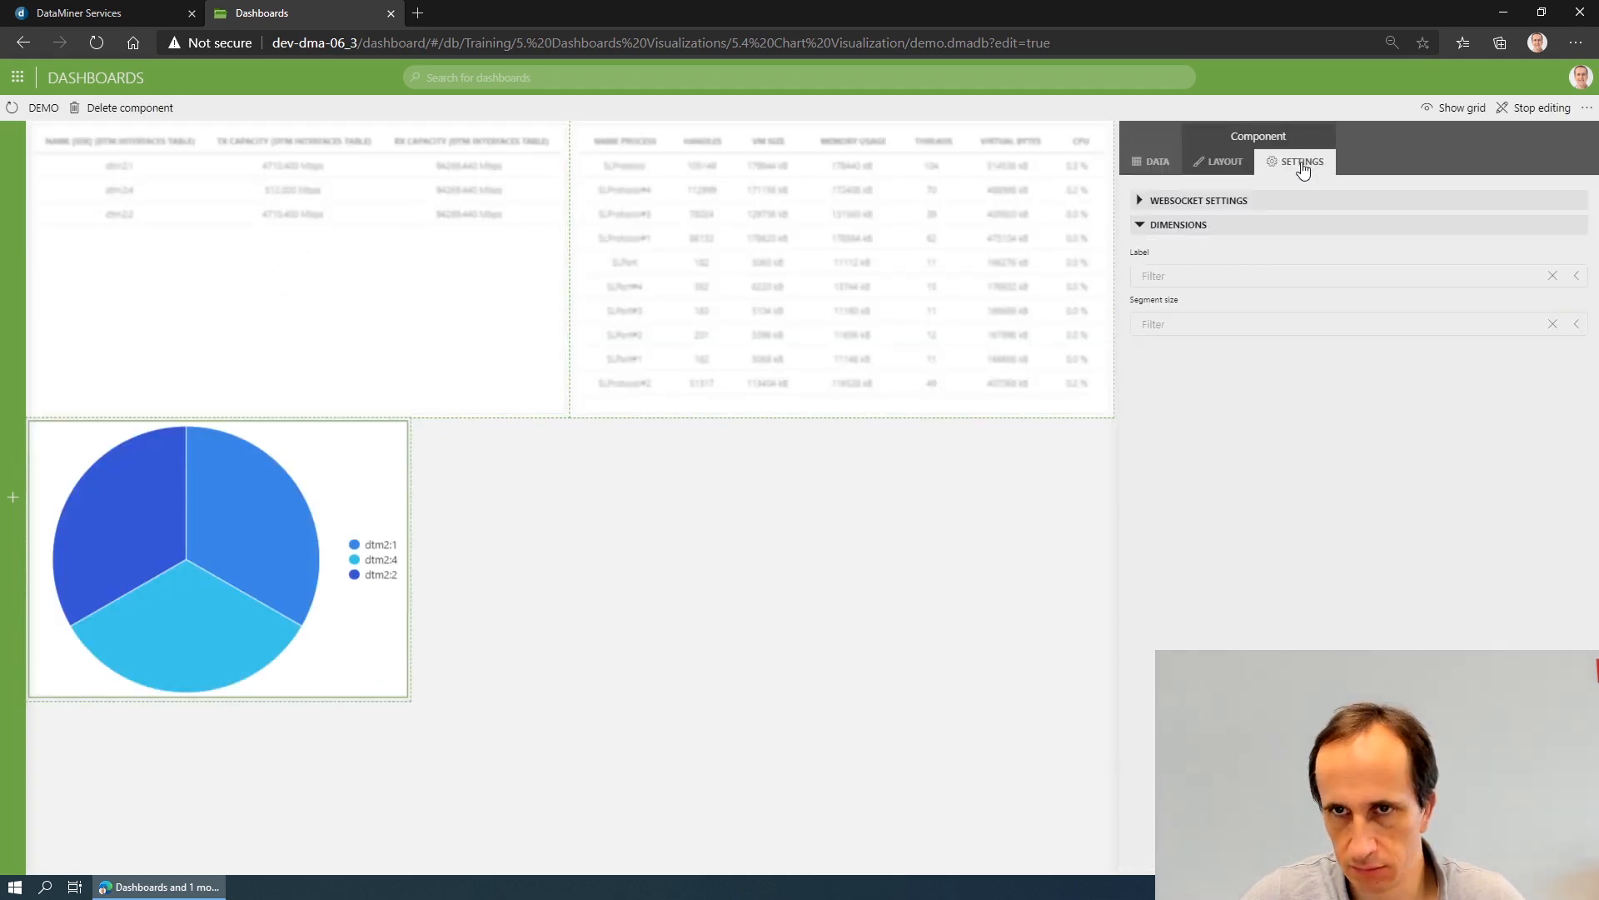
{"action": "left_click", "coordinate": [1203, 275]}
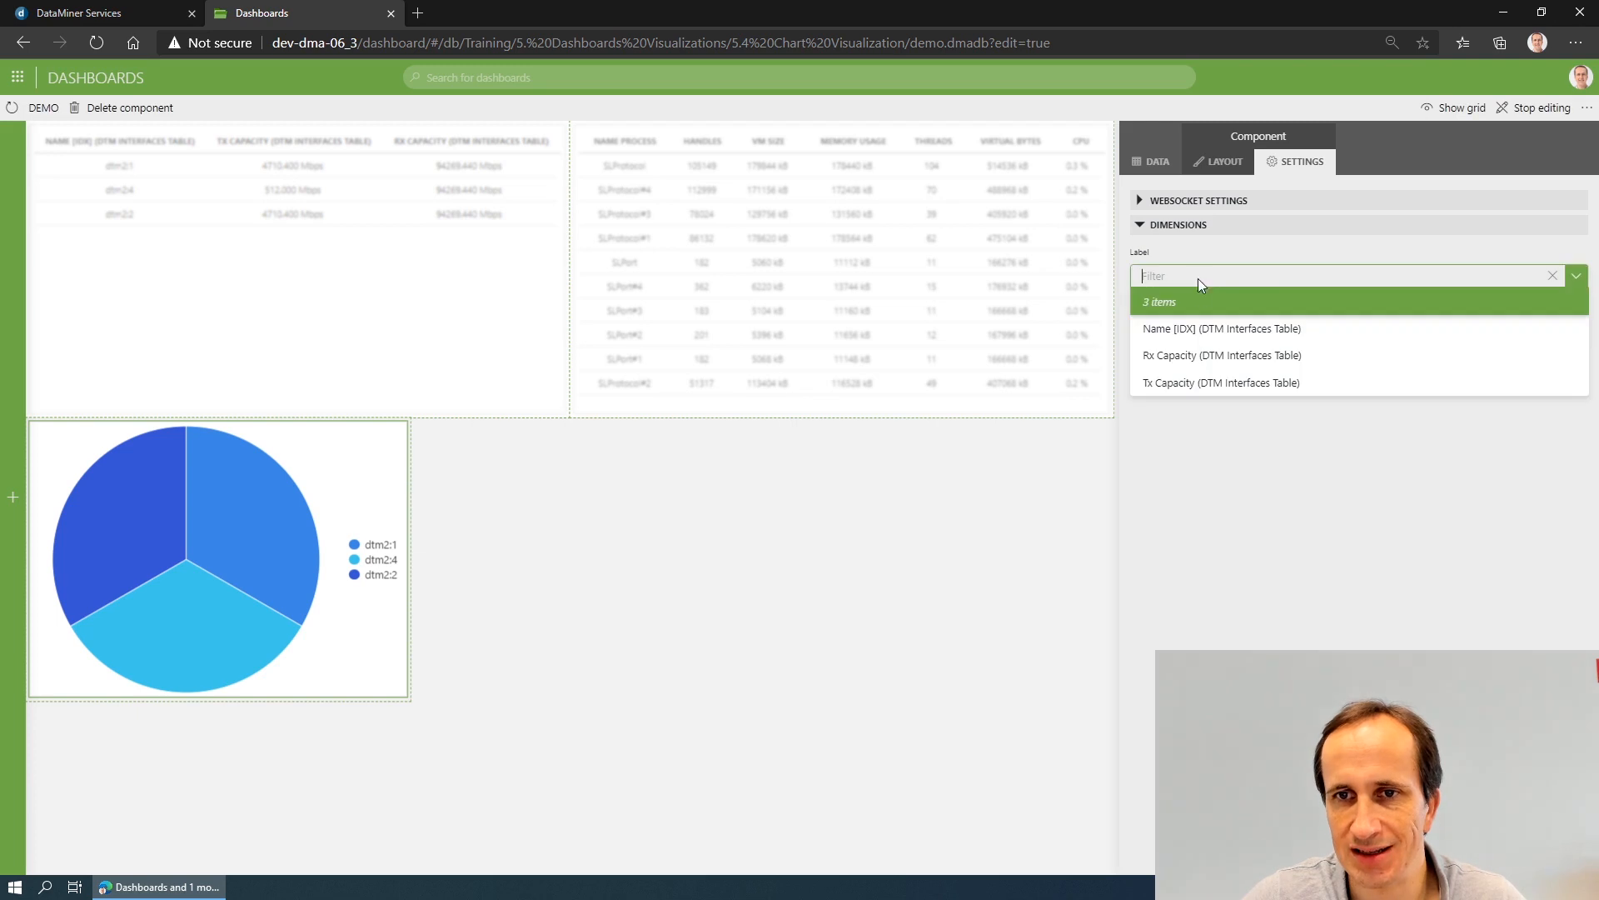
{"action": "left_click", "coordinate": [1207, 328]}
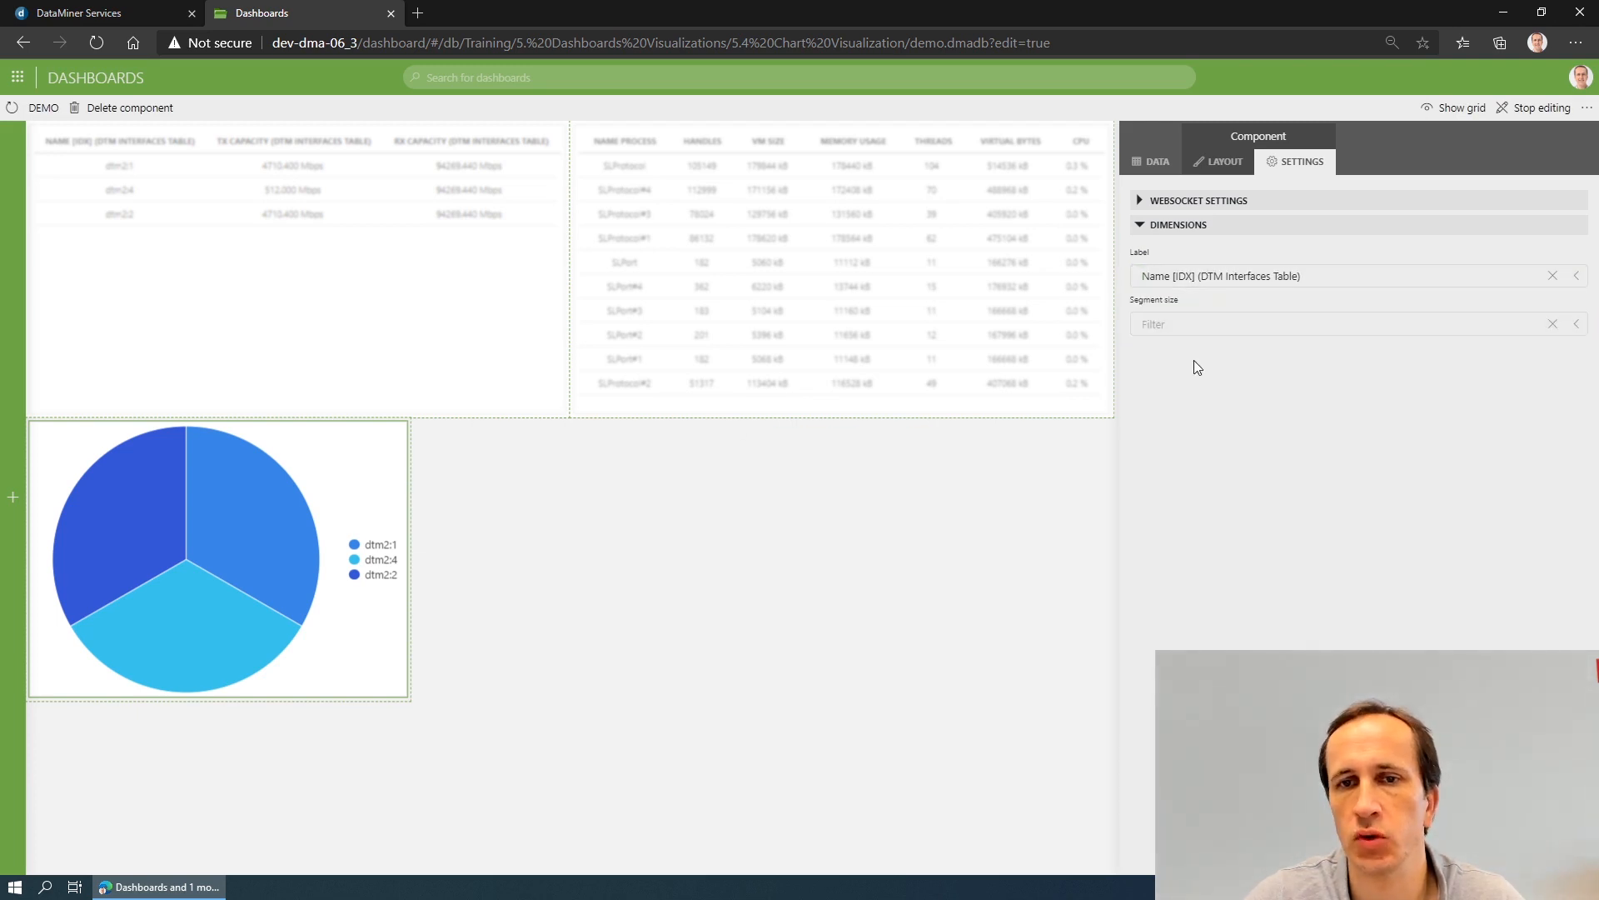
{"action": "left_click", "coordinate": [1196, 327]}
{"action": "left_click", "coordinate": [1219, 379]}
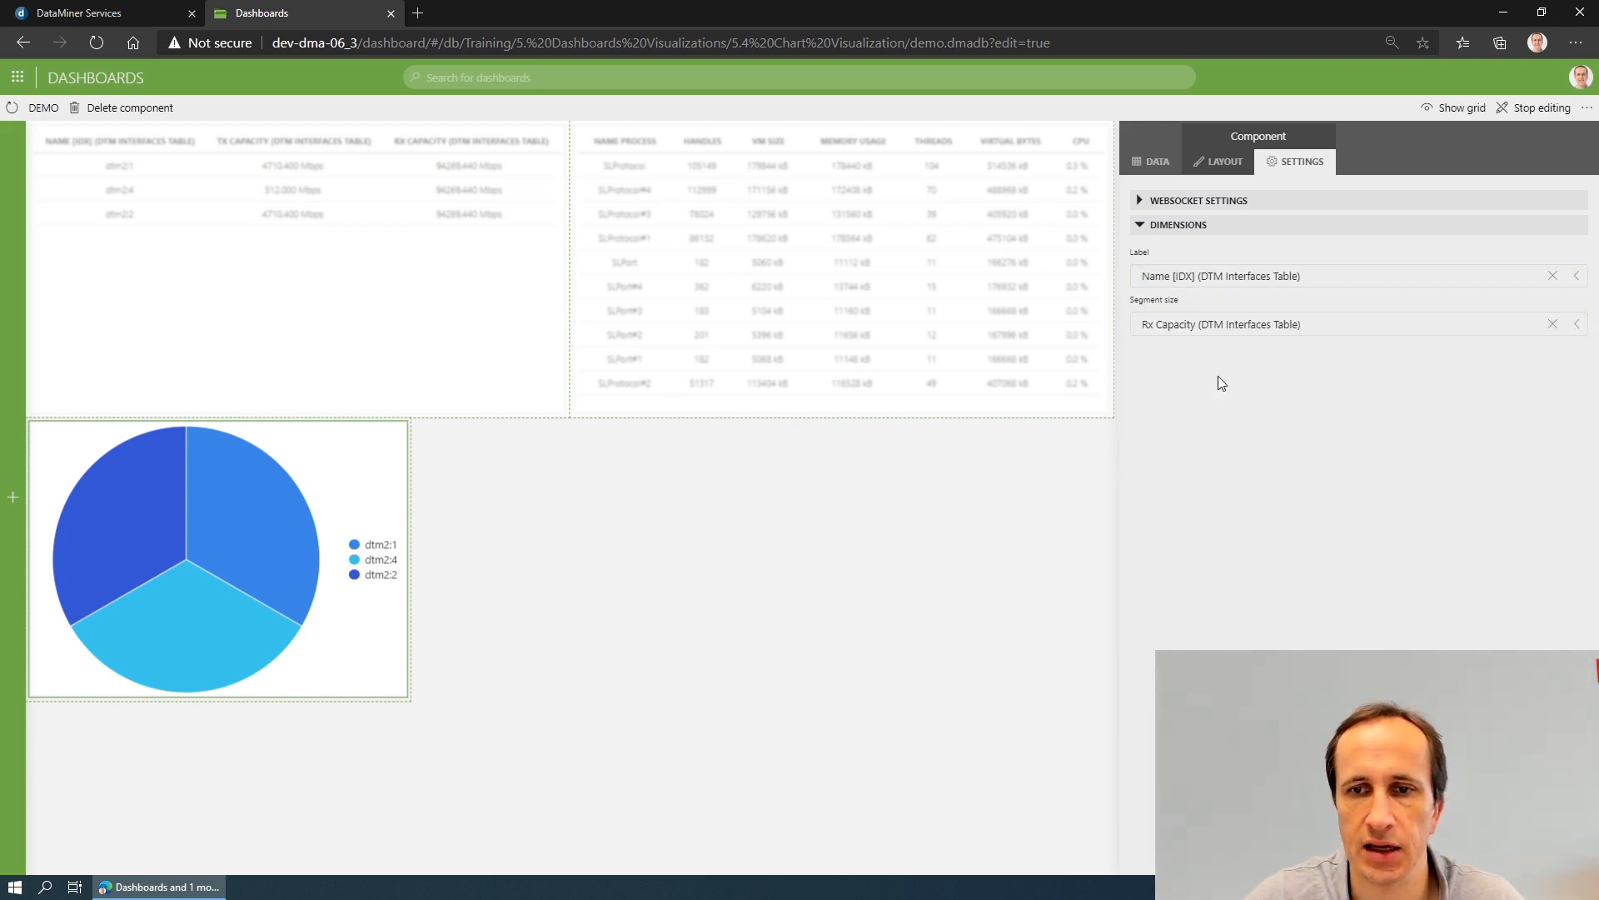
{"action": "left_click", "coordinate": [1216, 332]}
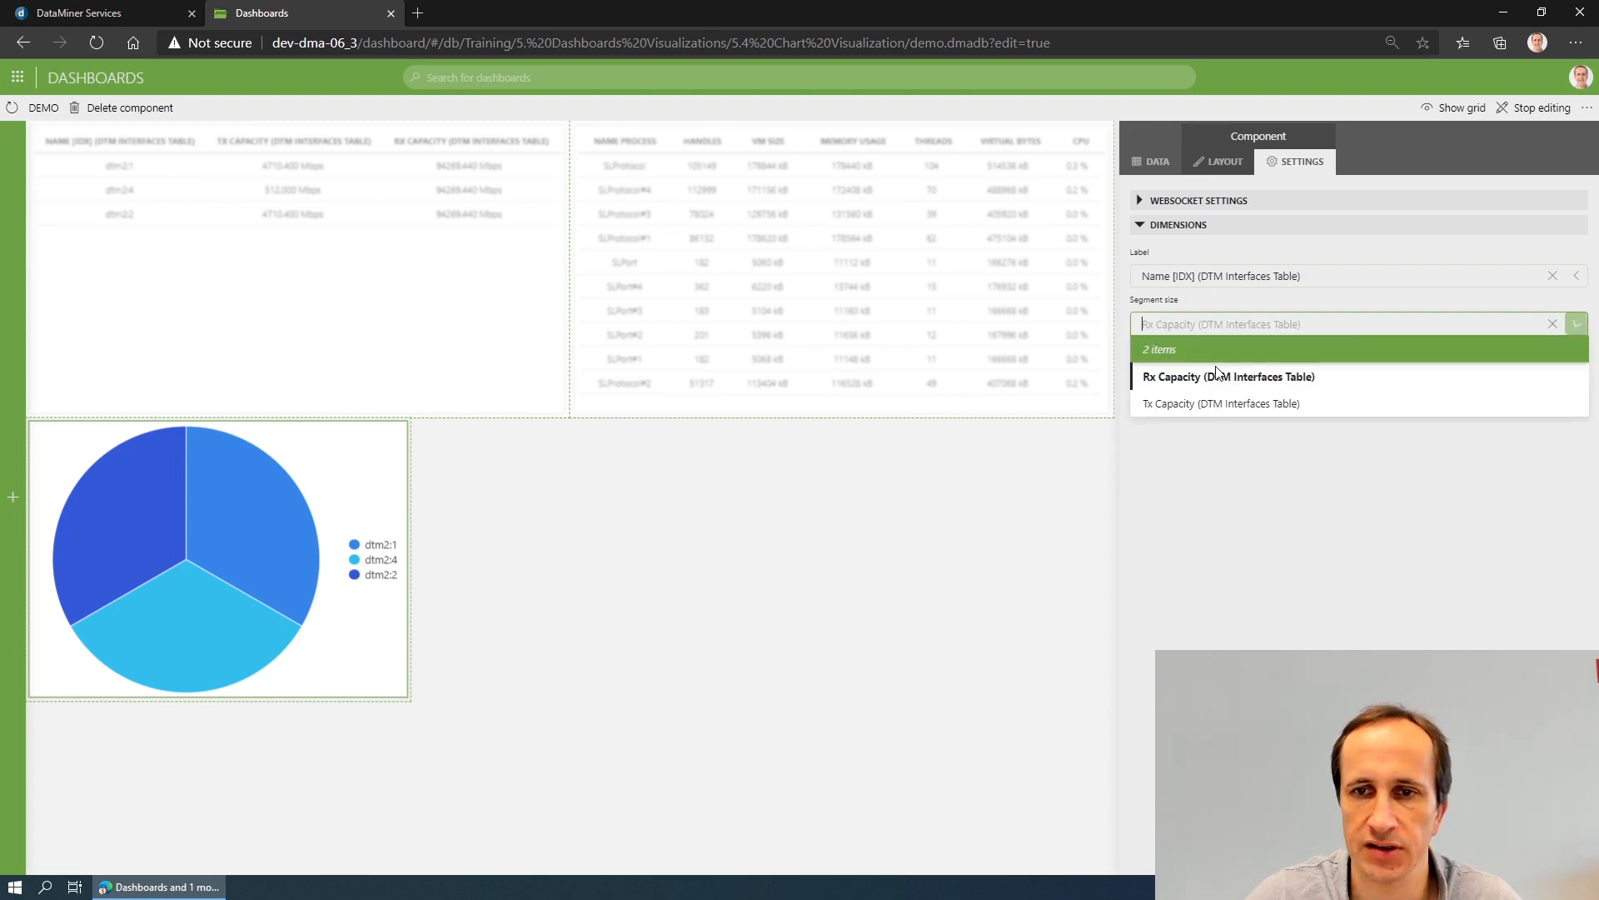
{"action": "left_click", "coordinate": [1212, 406]}
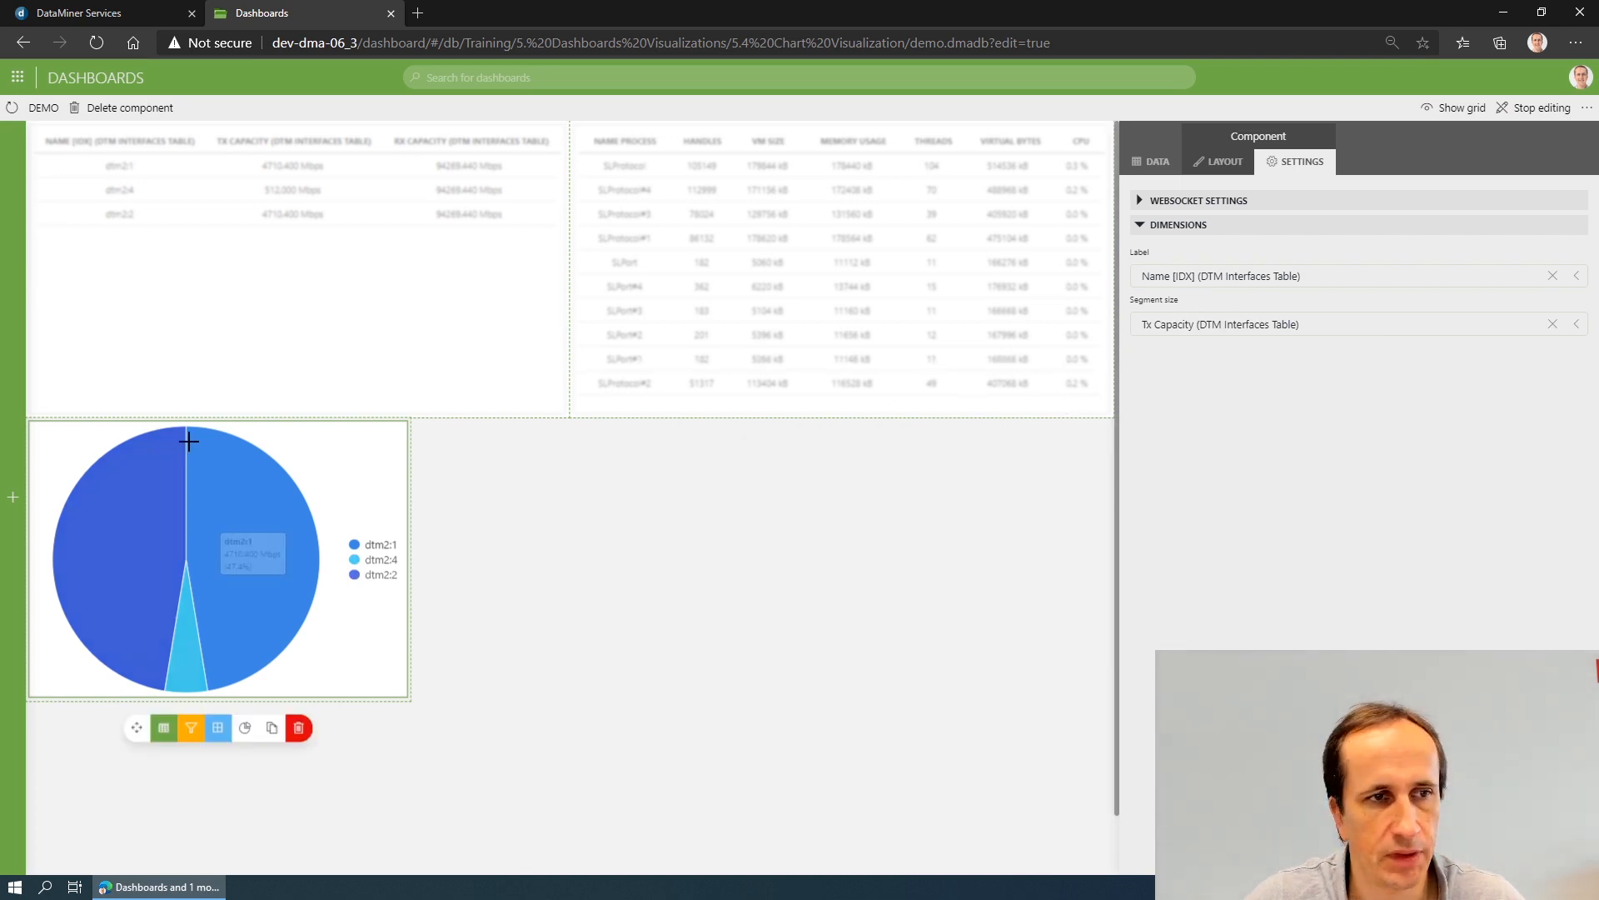
- Add a second pie chart below the Task Manager table, enlarge it, and assign the Task Manager query as its data
{"action": "mouse_move", "coordinate": [13, 382]}
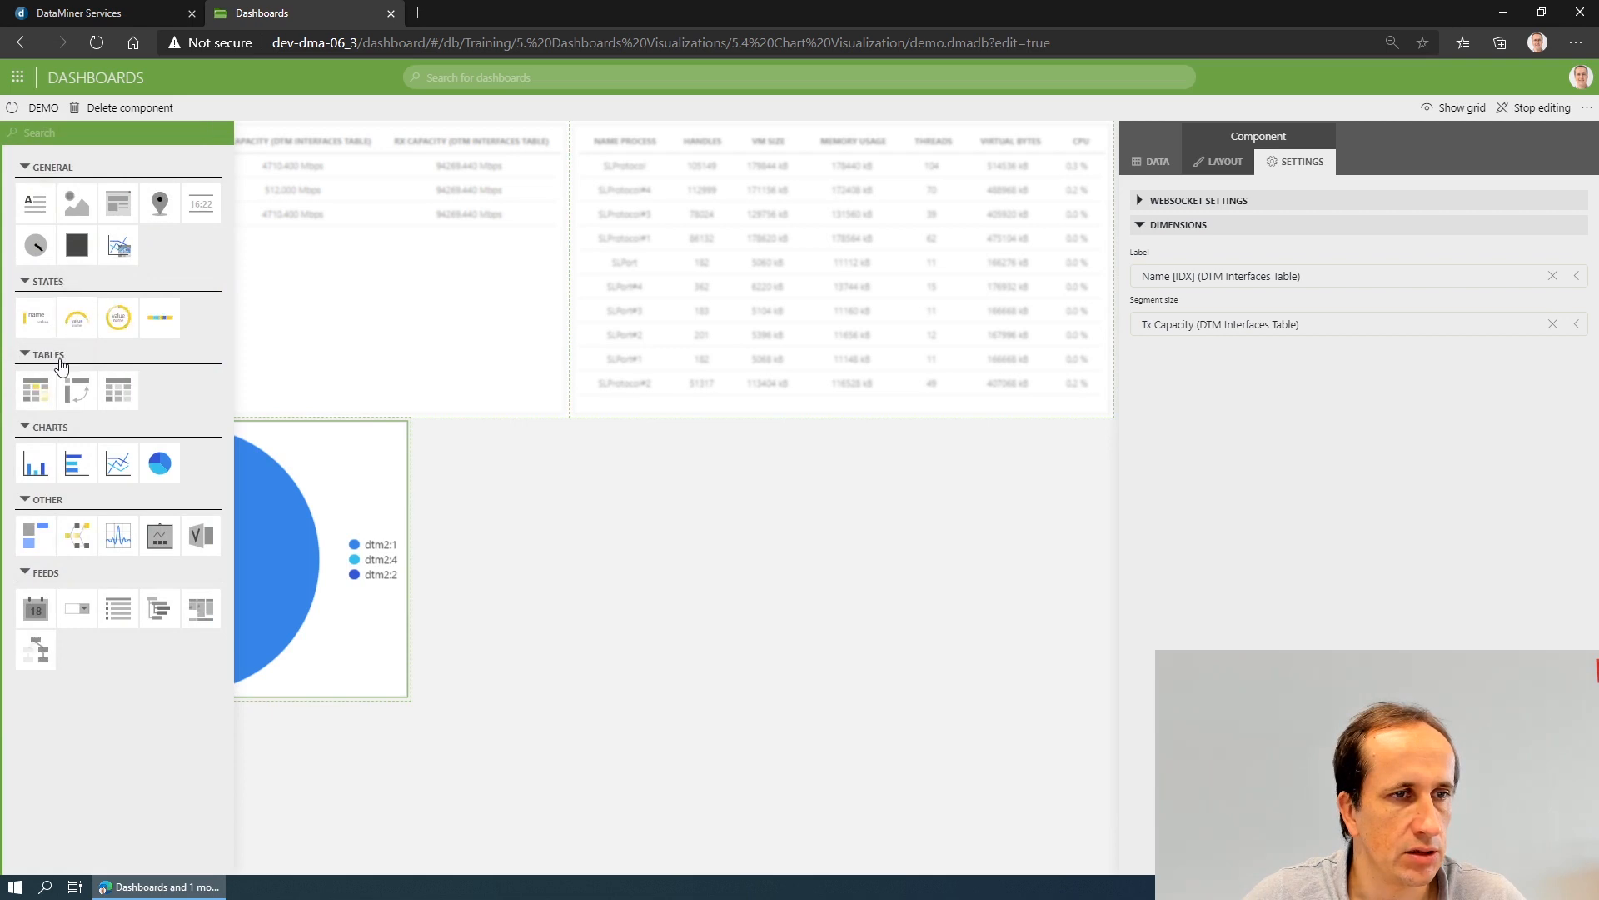
{"action": "left_click_drag", "start_coordinate": [161, 463], "coordinate": [749, 536]}
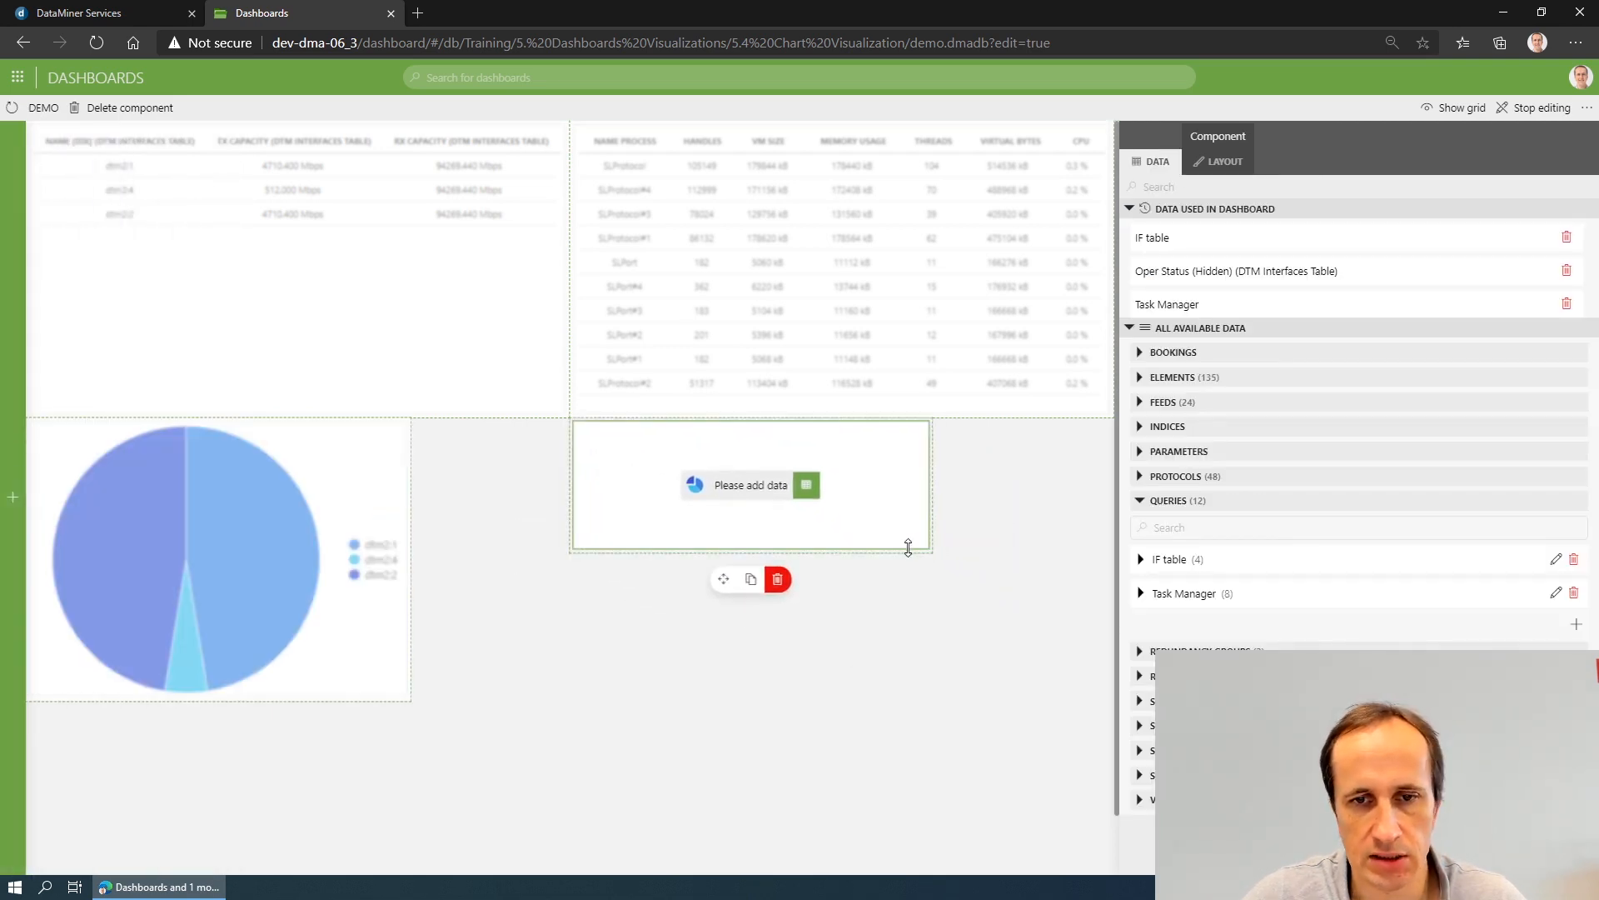
{"action": "left_click_drag", "start_coordinate": [908, 547], "coordinate": [905, 684]}
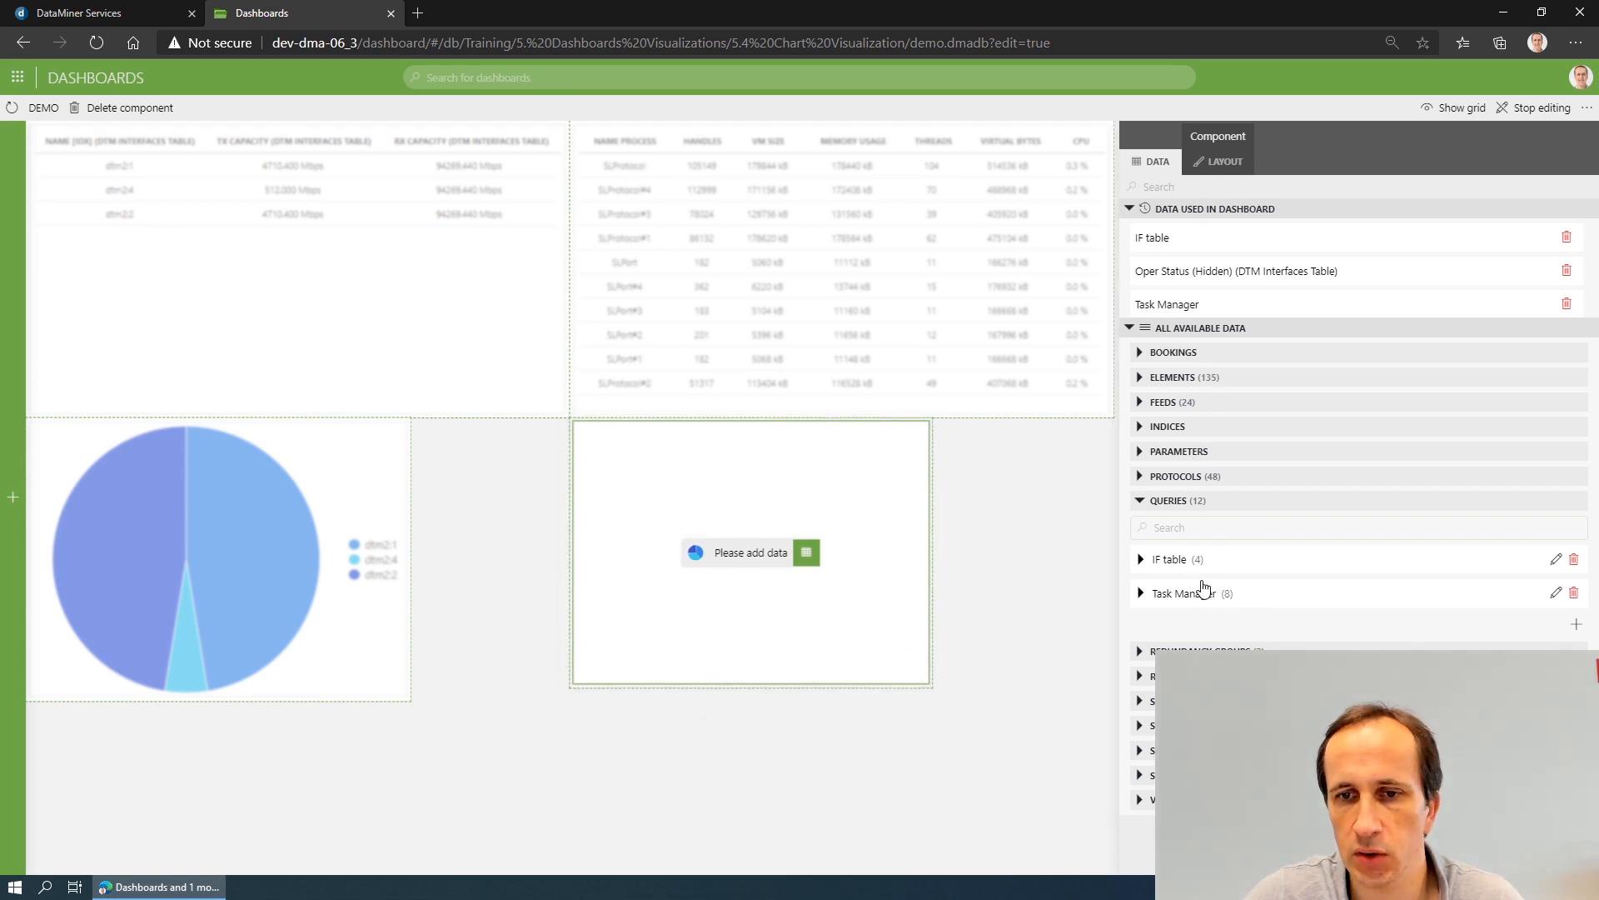
{"action": "left_click_drag", "start_coordinate": [1204, 588], "coordinate": [750, 554]}
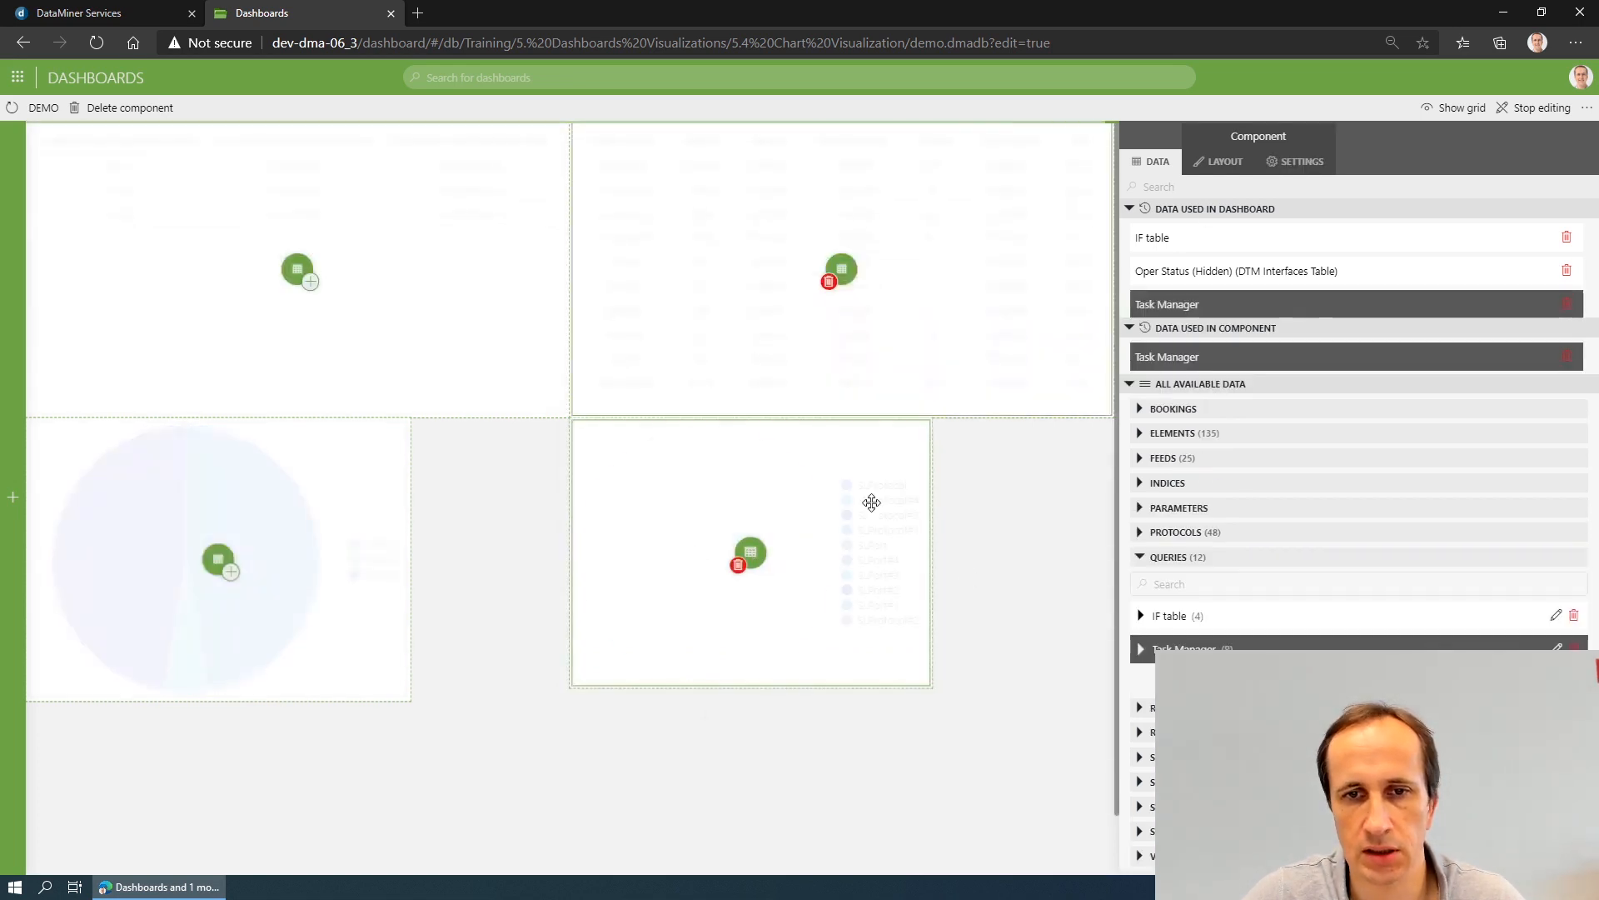
{"action": "left_click", "coordinate": [1067, 505]}
- Set the Task Manager pie chart's label to Name Process and its segment size to Threads
{"action": "mouse_move", "coordinate": [882, 448]}
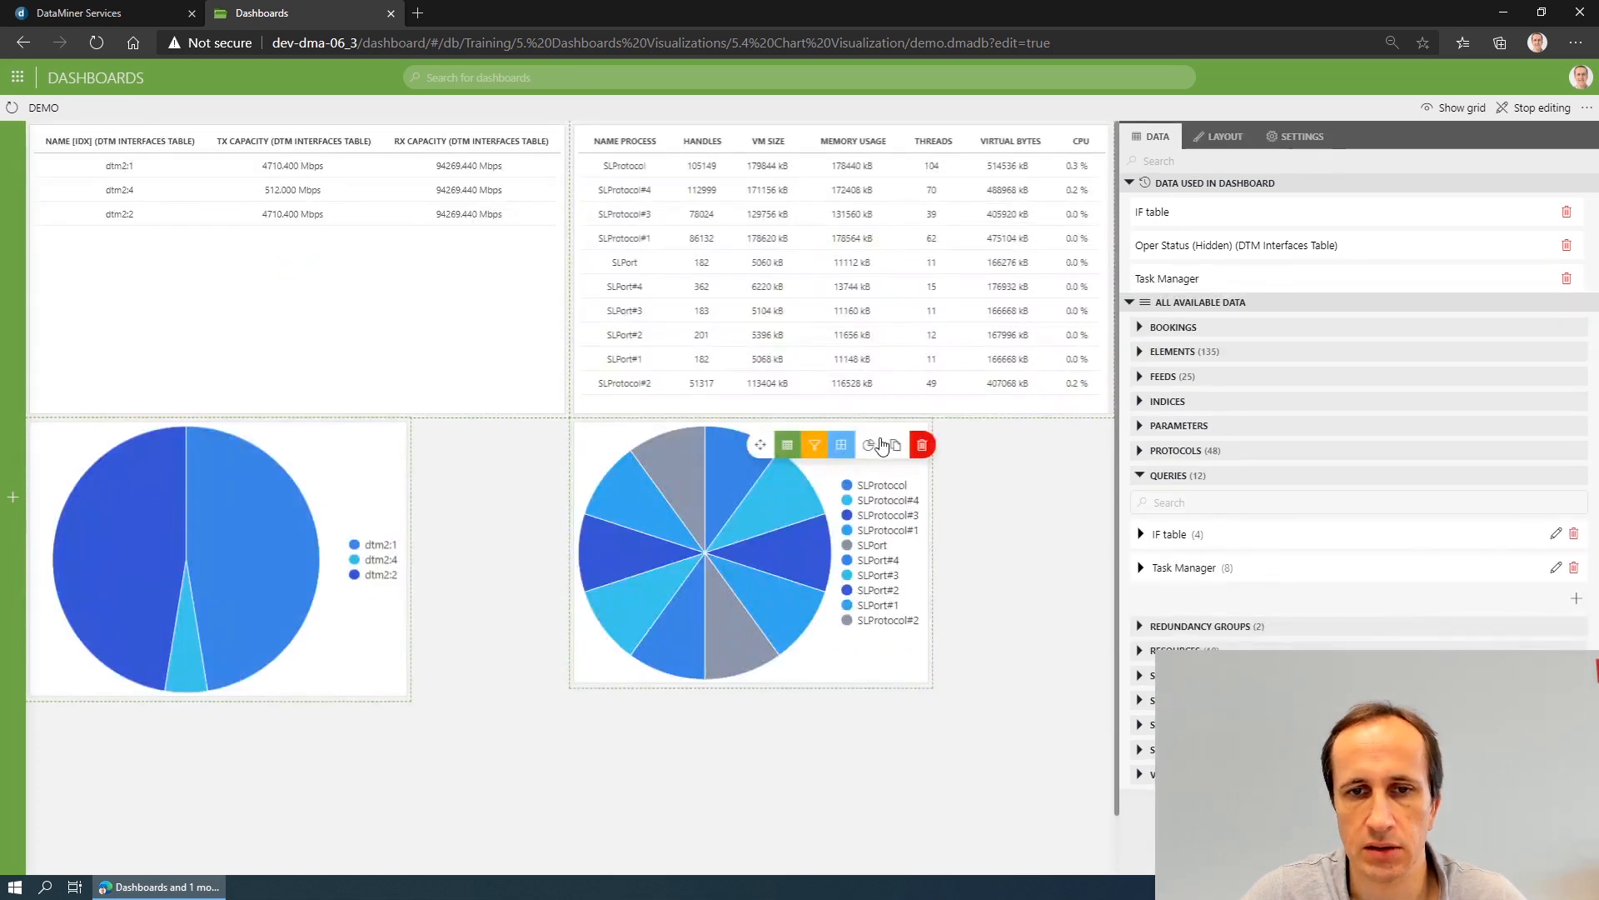
{"action": "left_click", "coordinate": [855, 666]}
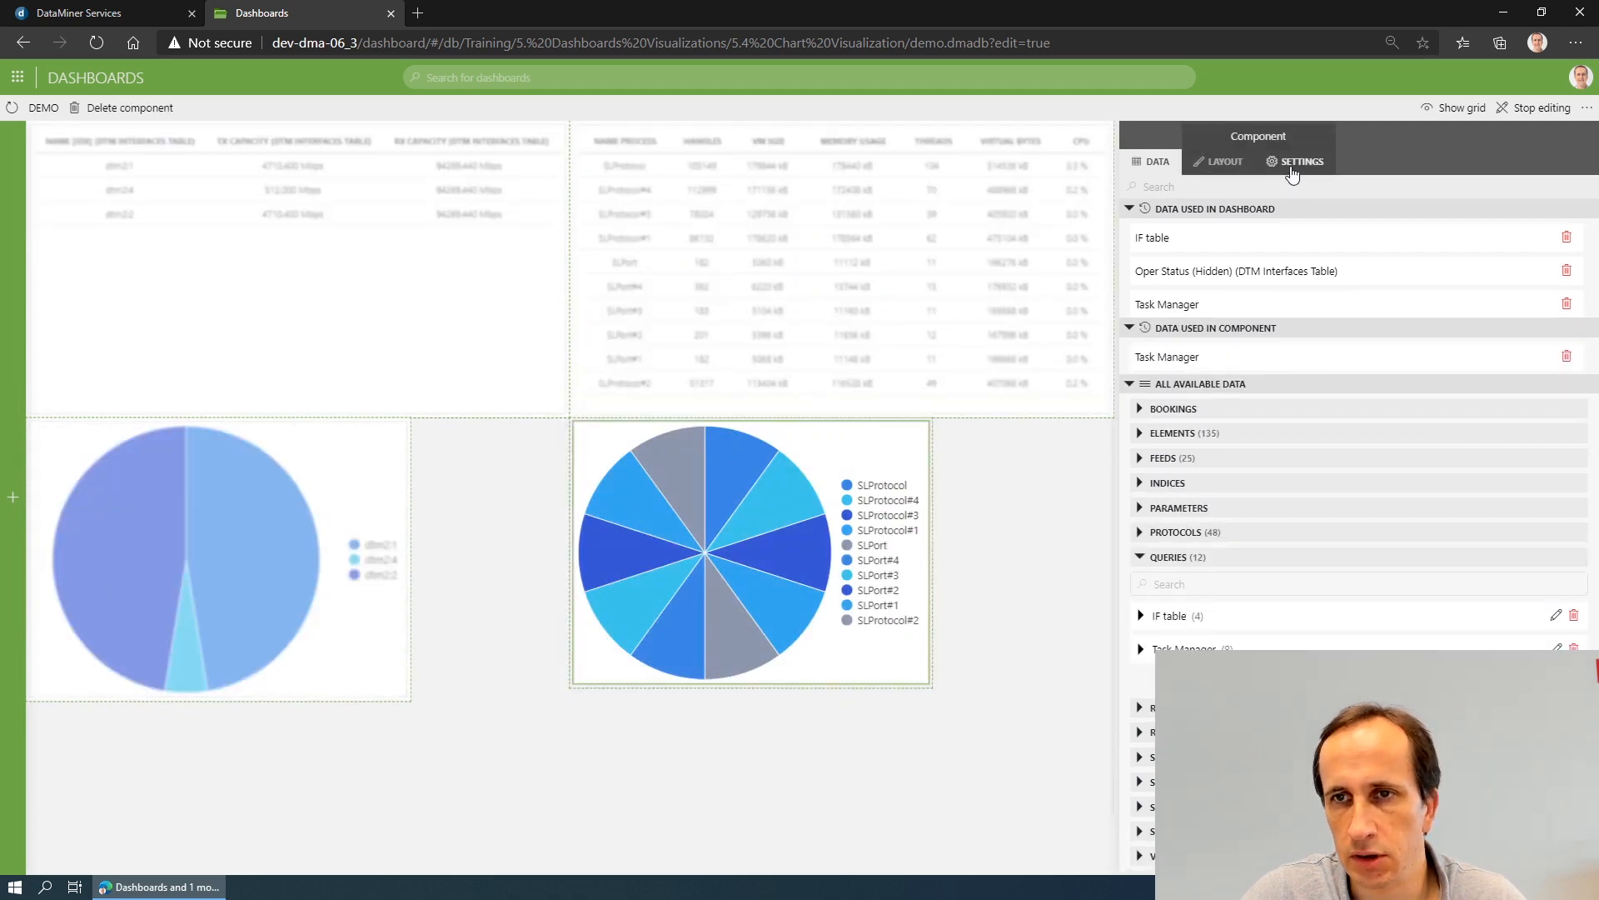
{"action": "left_click", "coordinate": [1292, 171]}
{"action": "left_click", "coordinate": [1219, 275]}
{"action": "left_click", "coordinate": [1200, 323]}
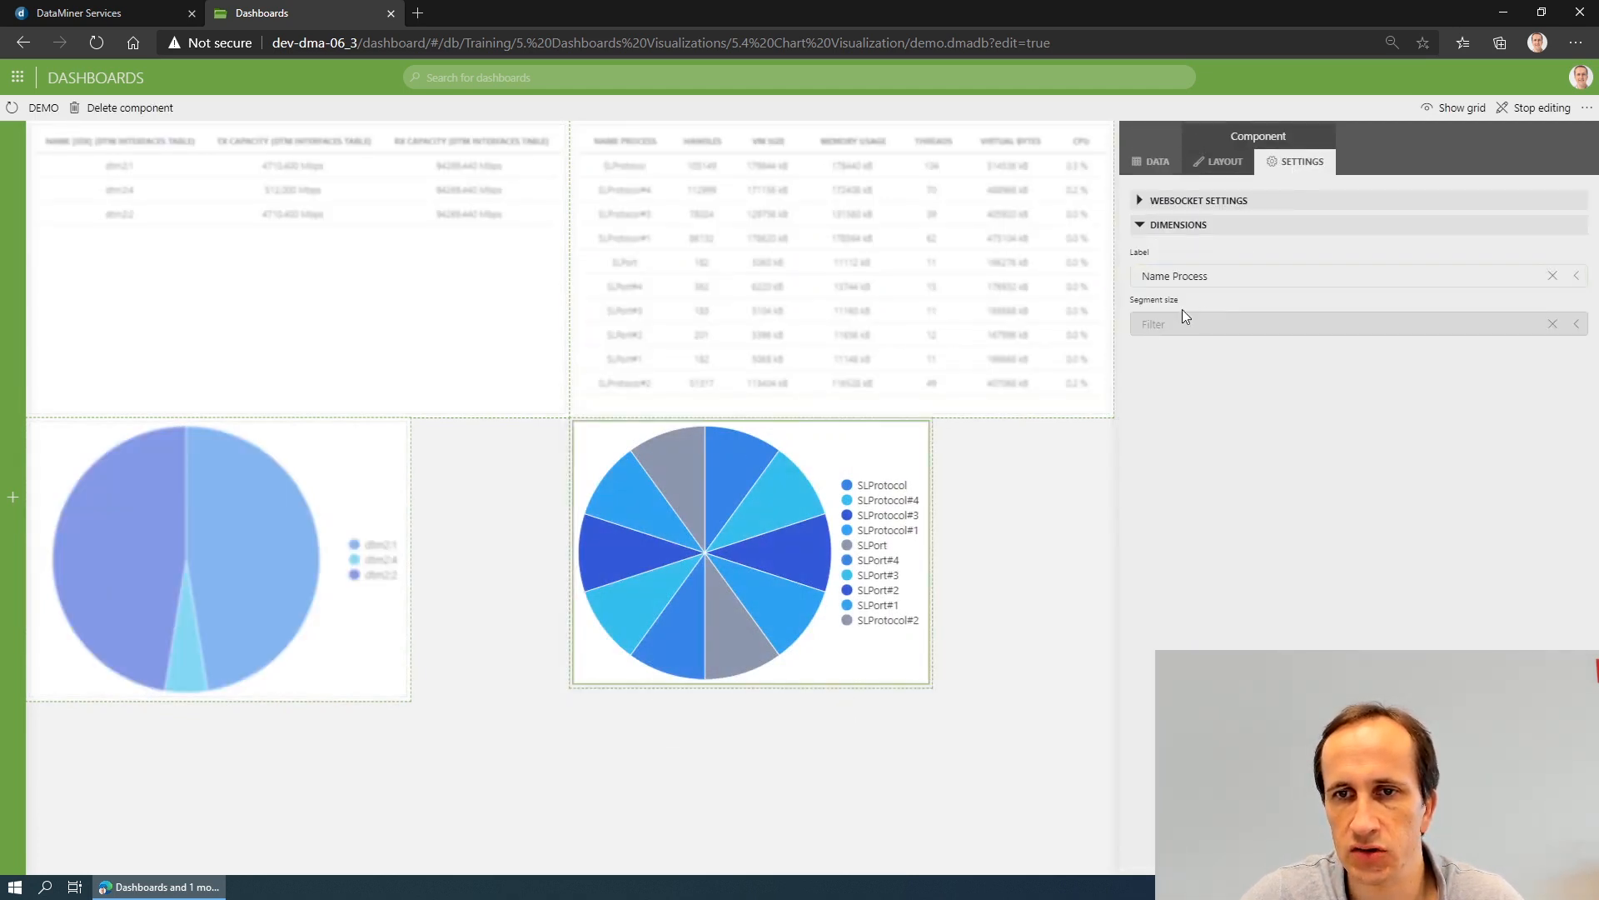
{"action": "left_click", "coordinate": [1183, 323]}
{"action": "left_click", "coordinate": [1183, 403]}
- Try VM Size and Memory Usage as the Task Manager pie chart's segment size, and settle on Virtual bytes
{"action": "left_click", "coordinate": [1215, 324]}
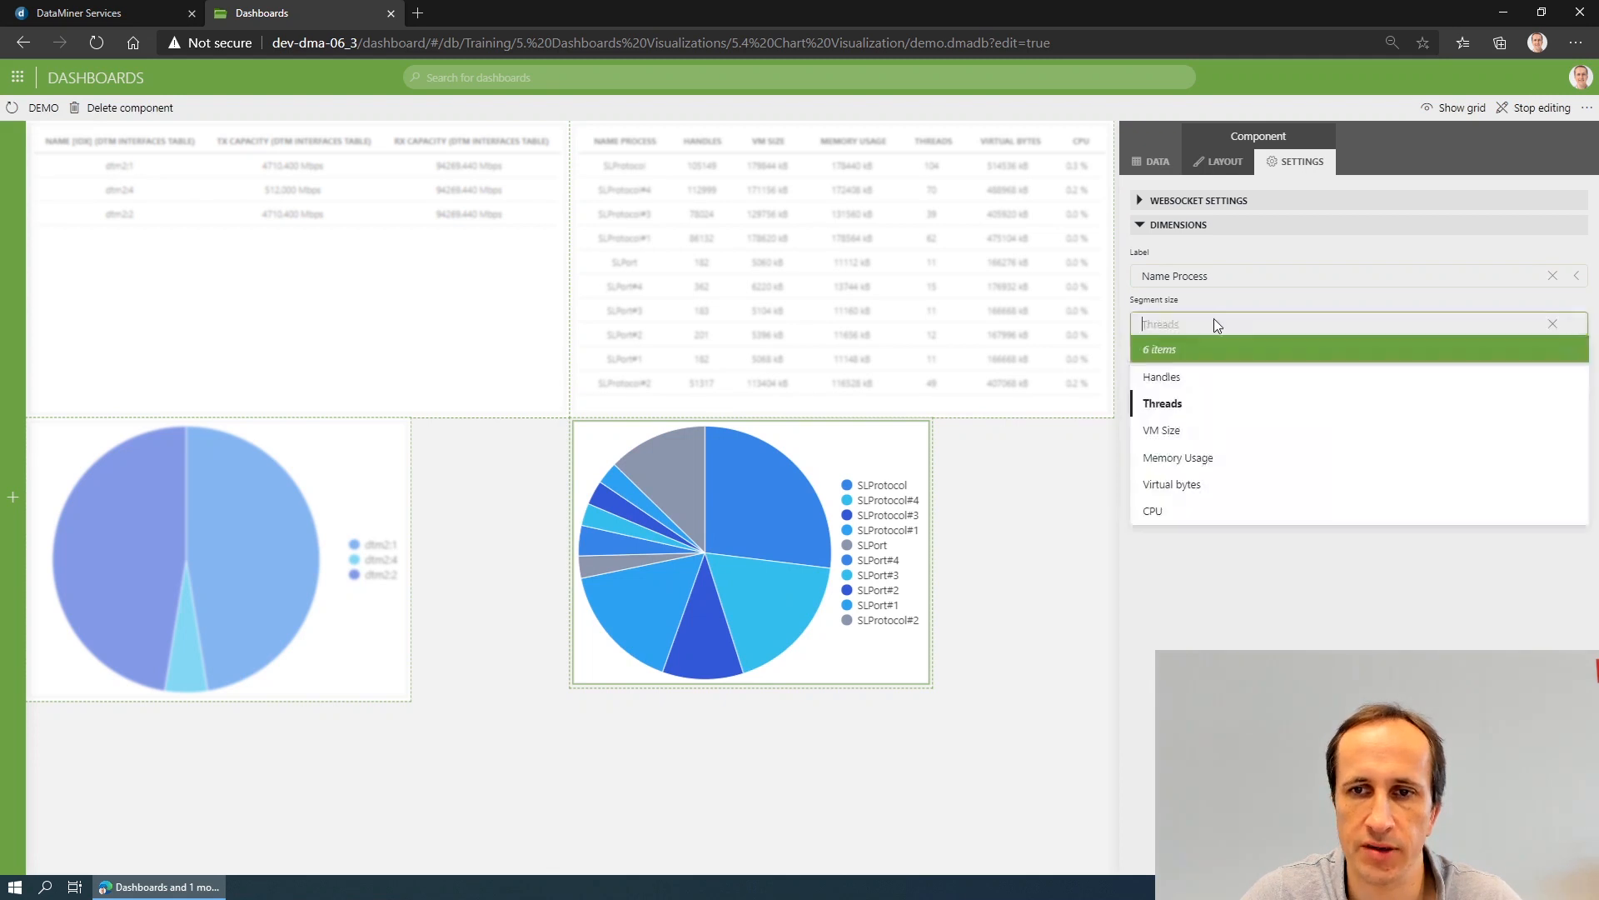
{"action": "left_click", "coordinate": [1183, 430]}
{"action": "left_click", "coordinate": [1196, 323]}
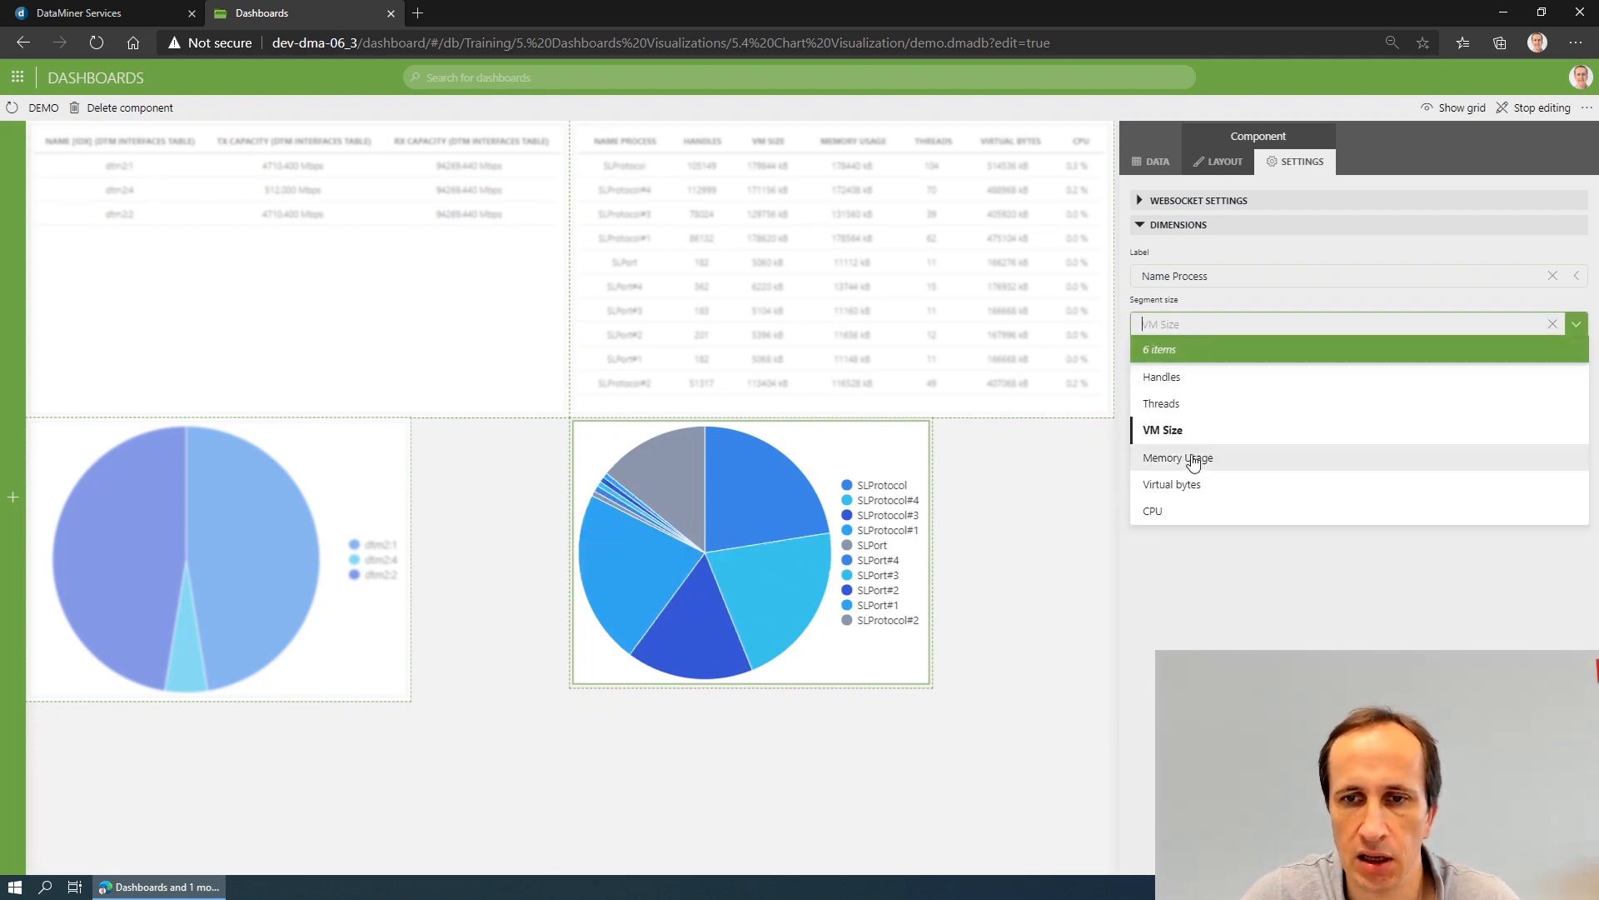
{"action": "left_click", "coordinate": [1193, 458]}
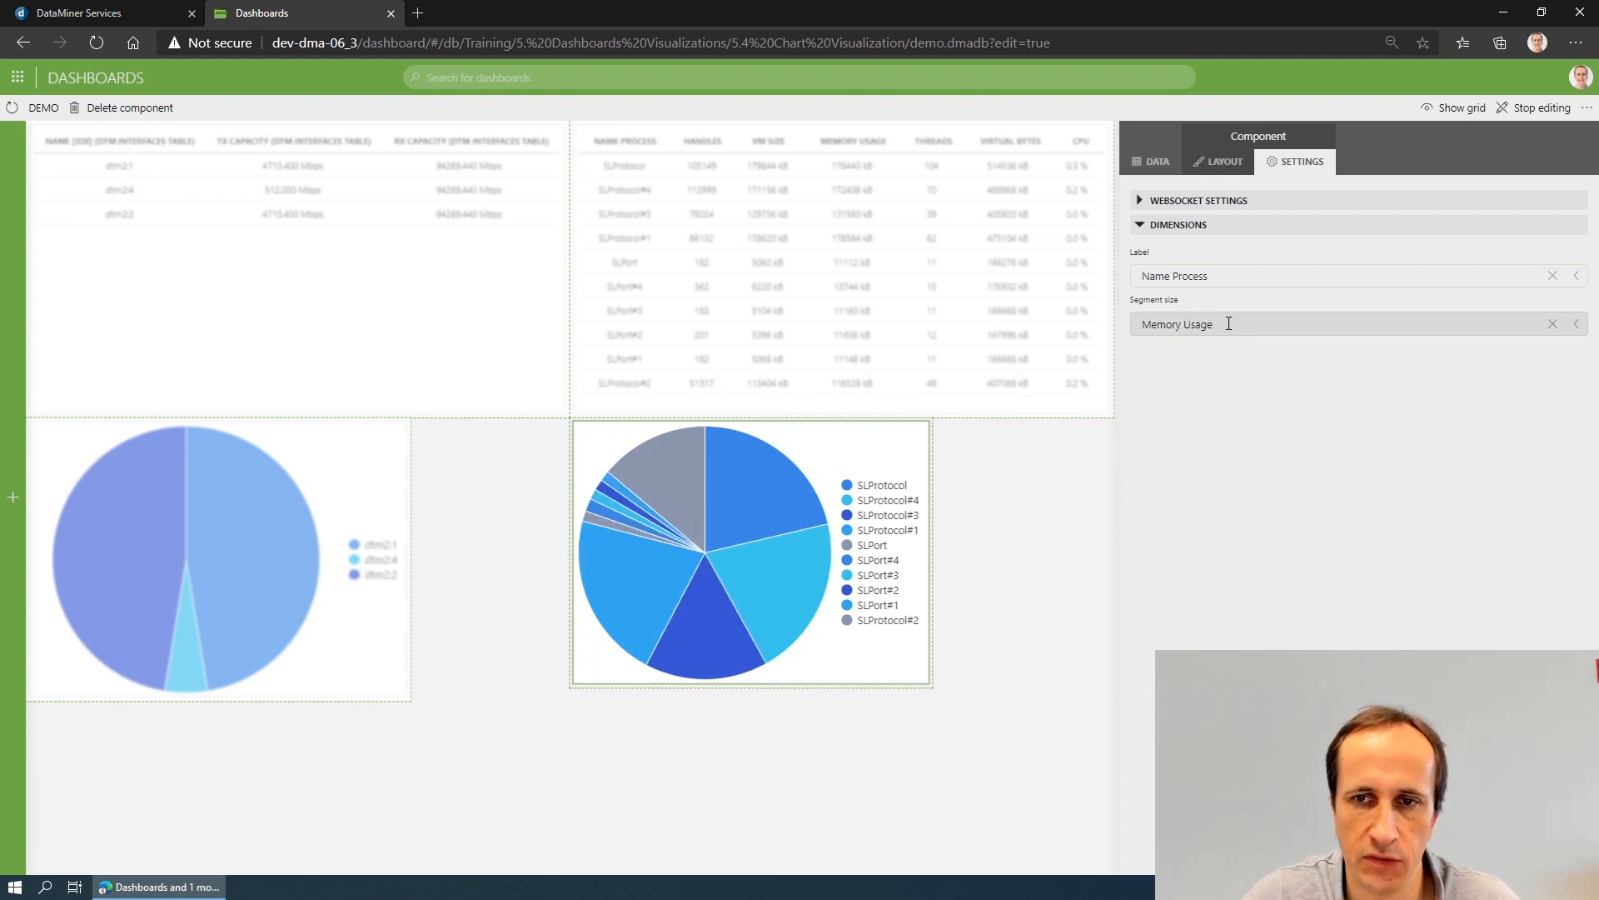
{"action": "left_click", "coordinate": [1204, 324]}
{"action": "left_click", "coordinate": [1220, 483]}
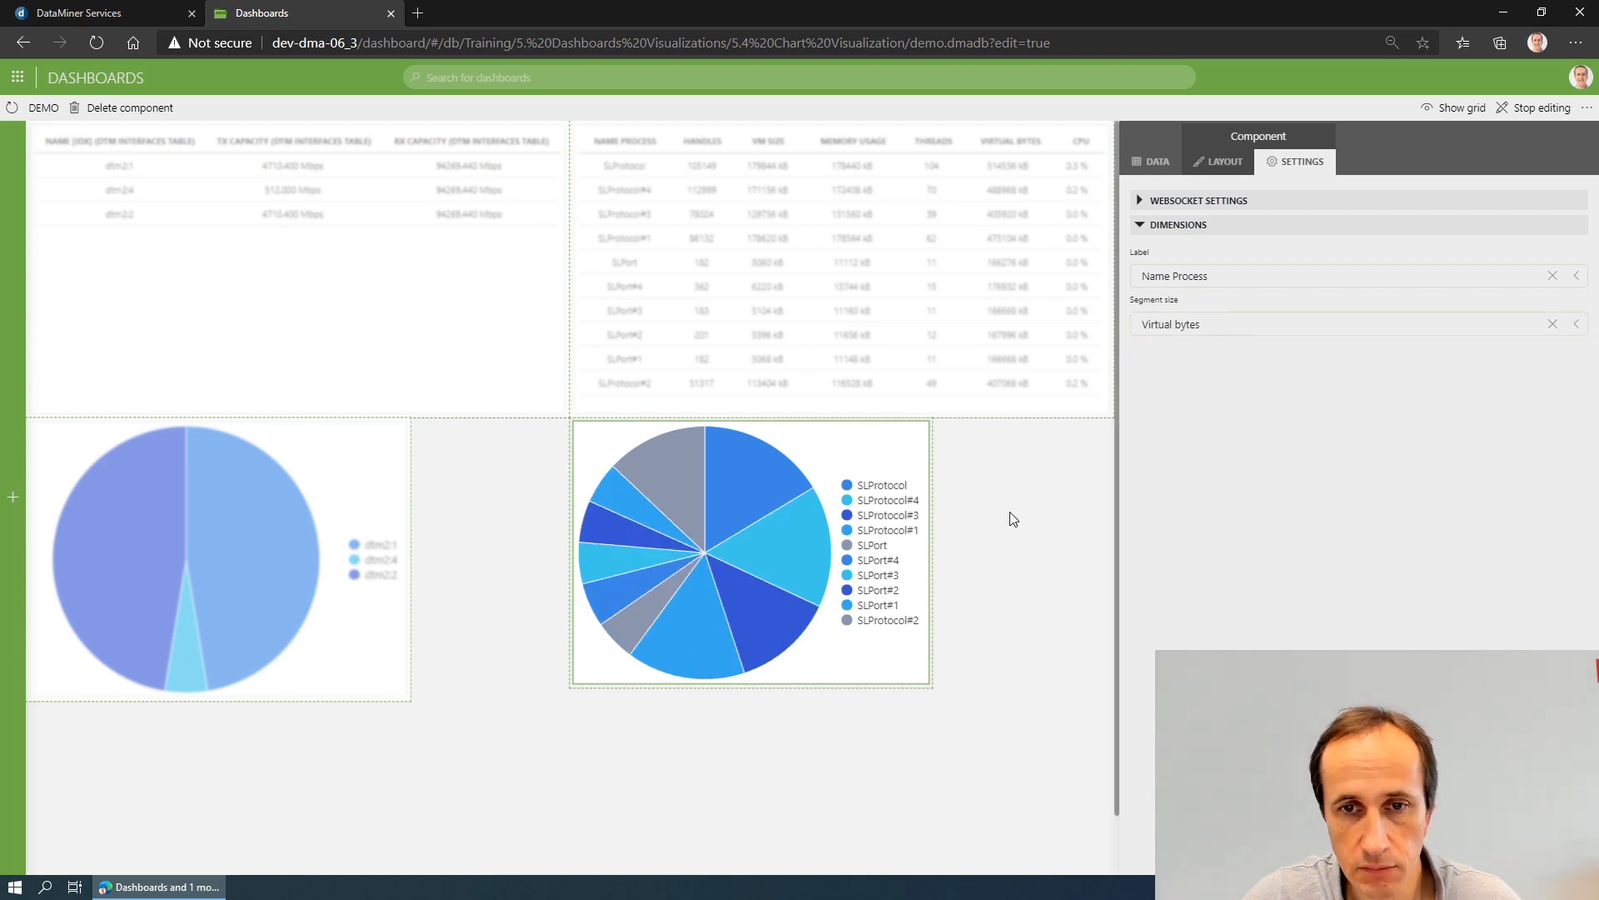
- Change the Task Manager pie chart's shape to Donut and look through its legend positions, tooltip options and segment tooltips
{"action": "left_click", "coordinate": [1222, 161]}
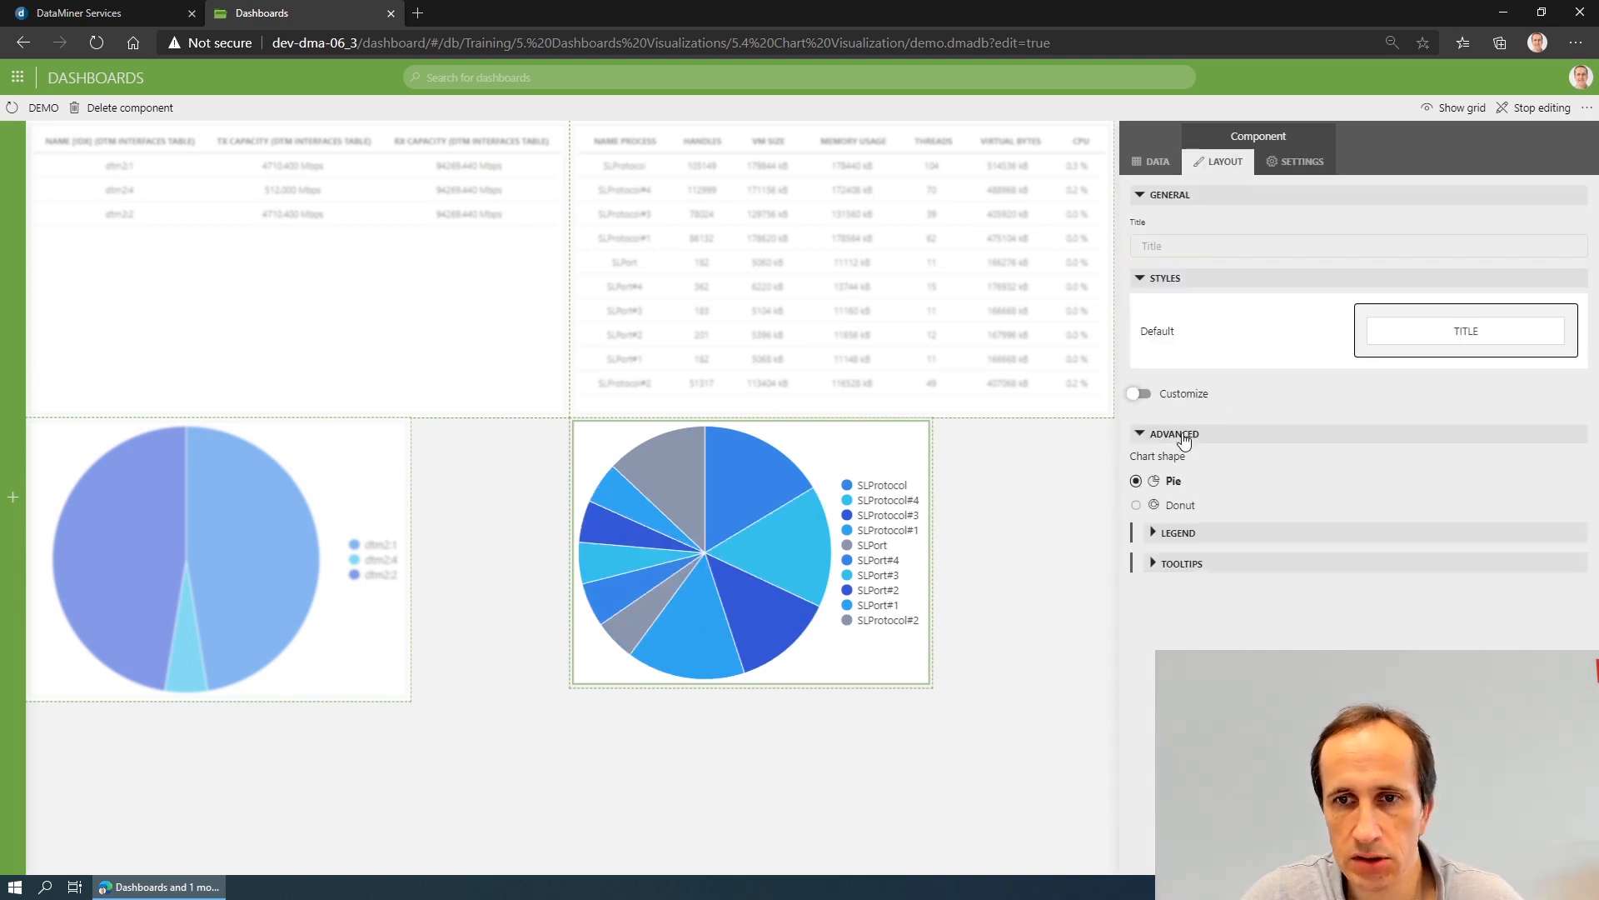
{"action": "left_click", "coordinate": [1189, 506]}
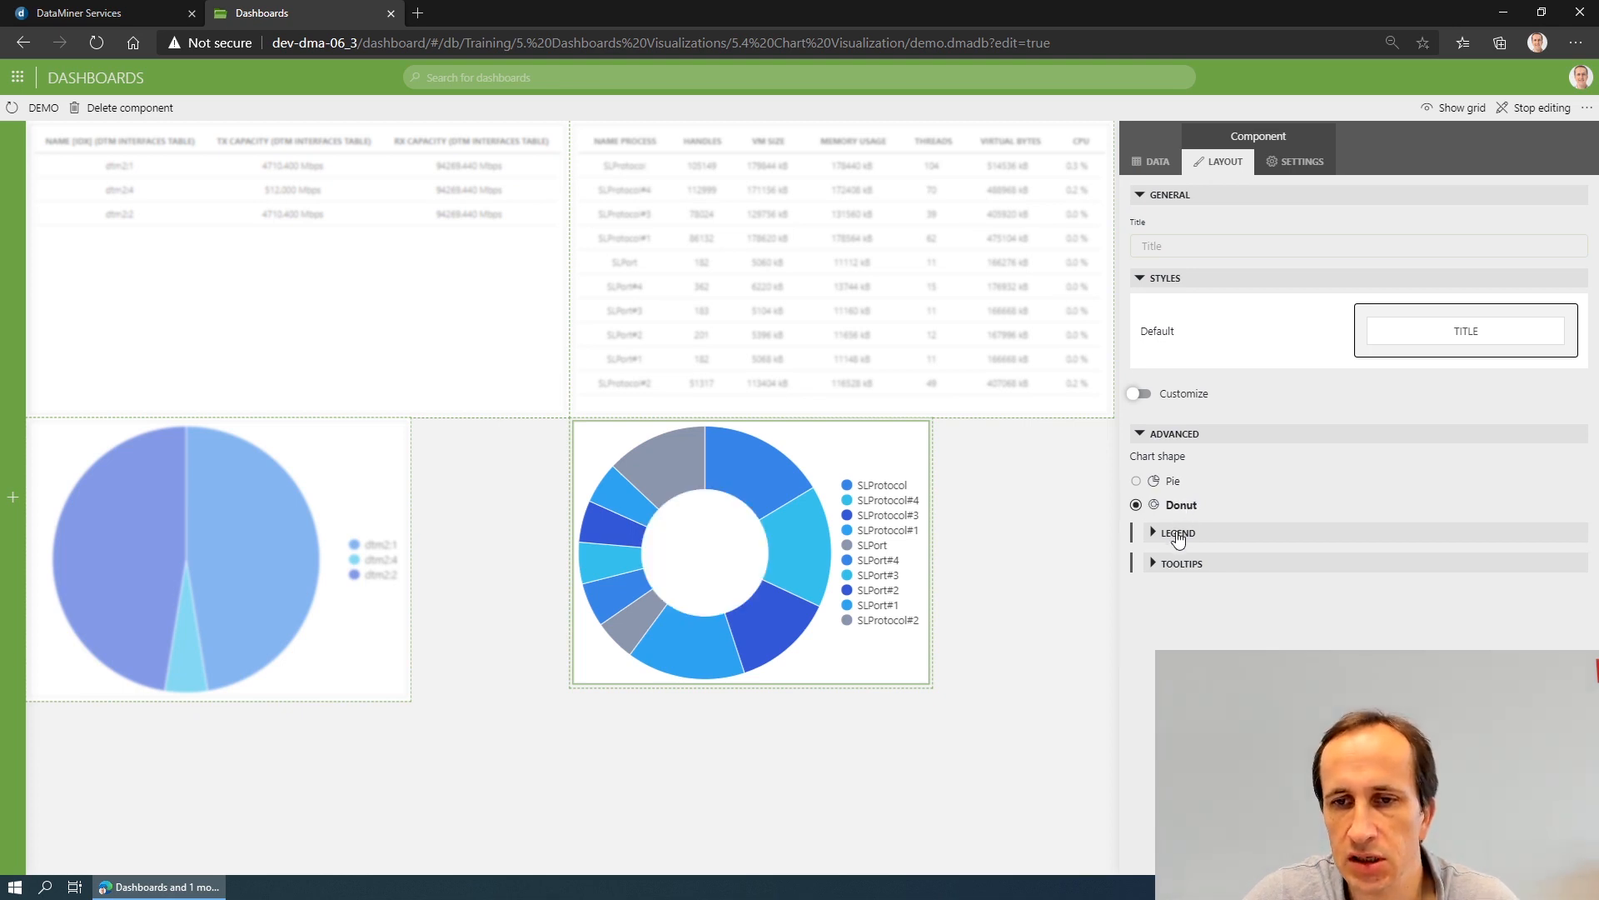
{"action": "left_click", "coordinate": [1178, 538]}
{"action": "left_click", "coordinate": [1198, 614]}
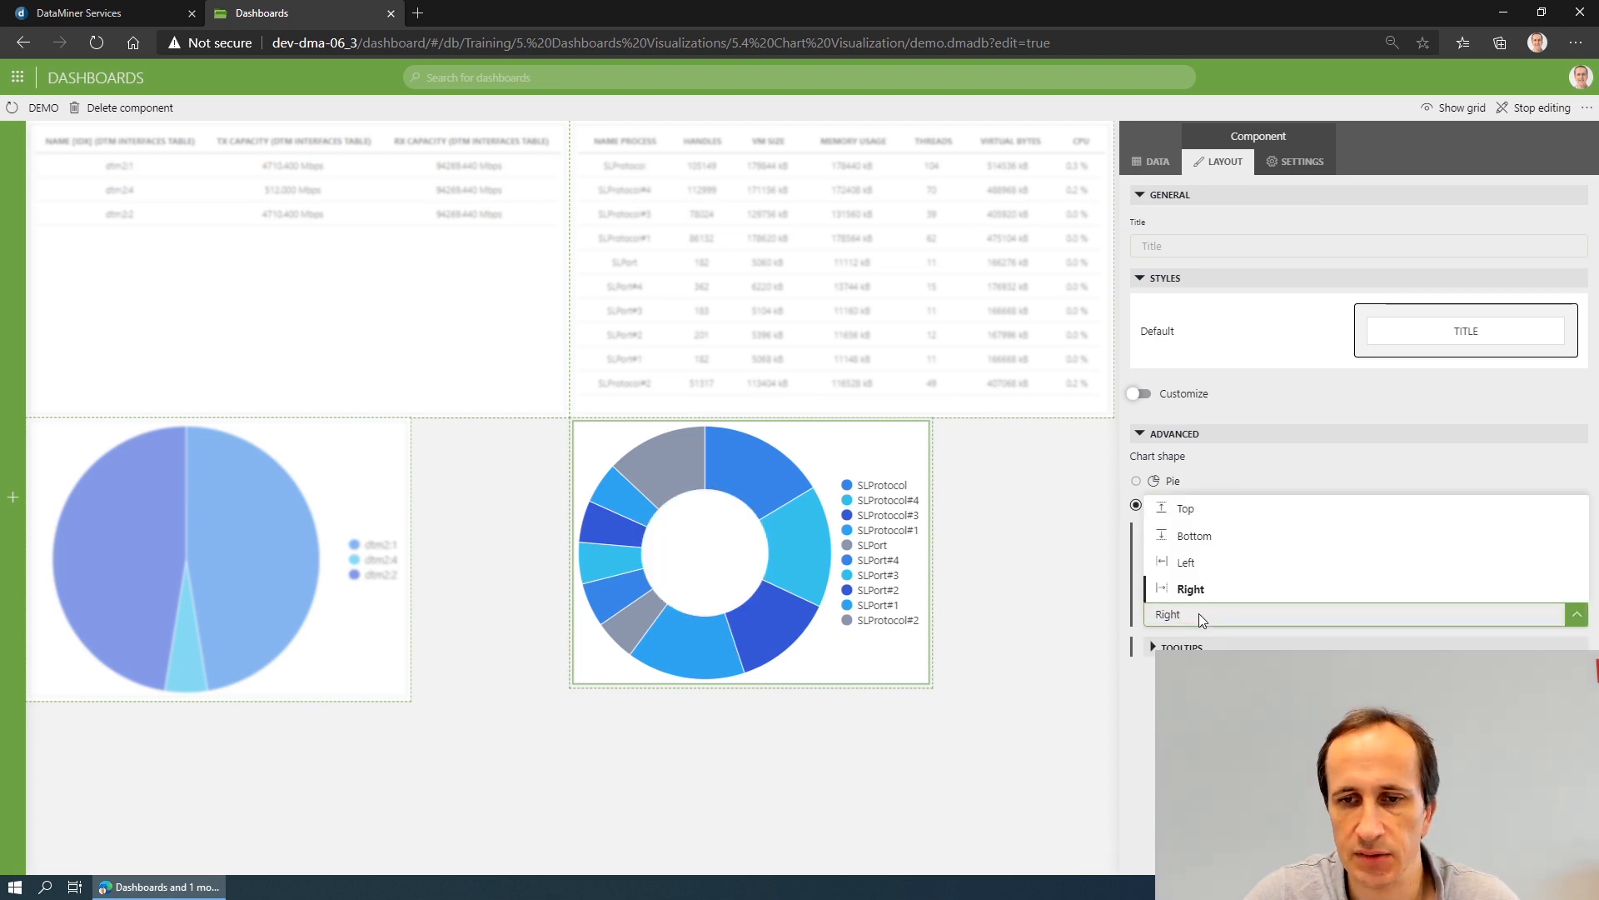
{"action": "left_click", "coordinate": [1235, 469]}
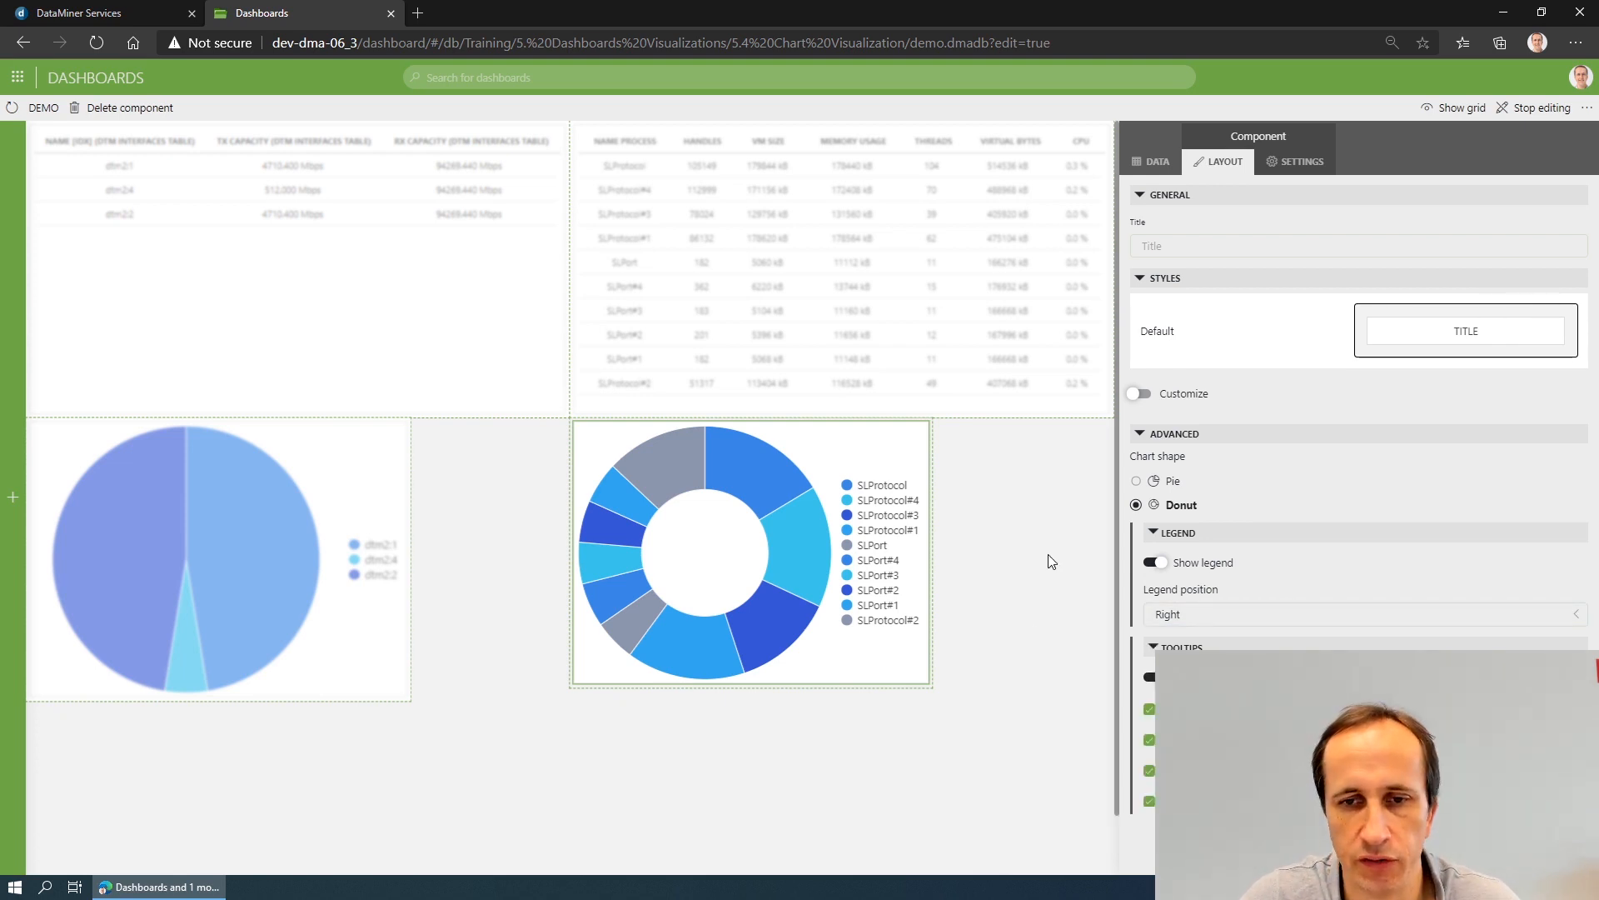
{"action": "mouse_move", "coordinate": [764, 481]}
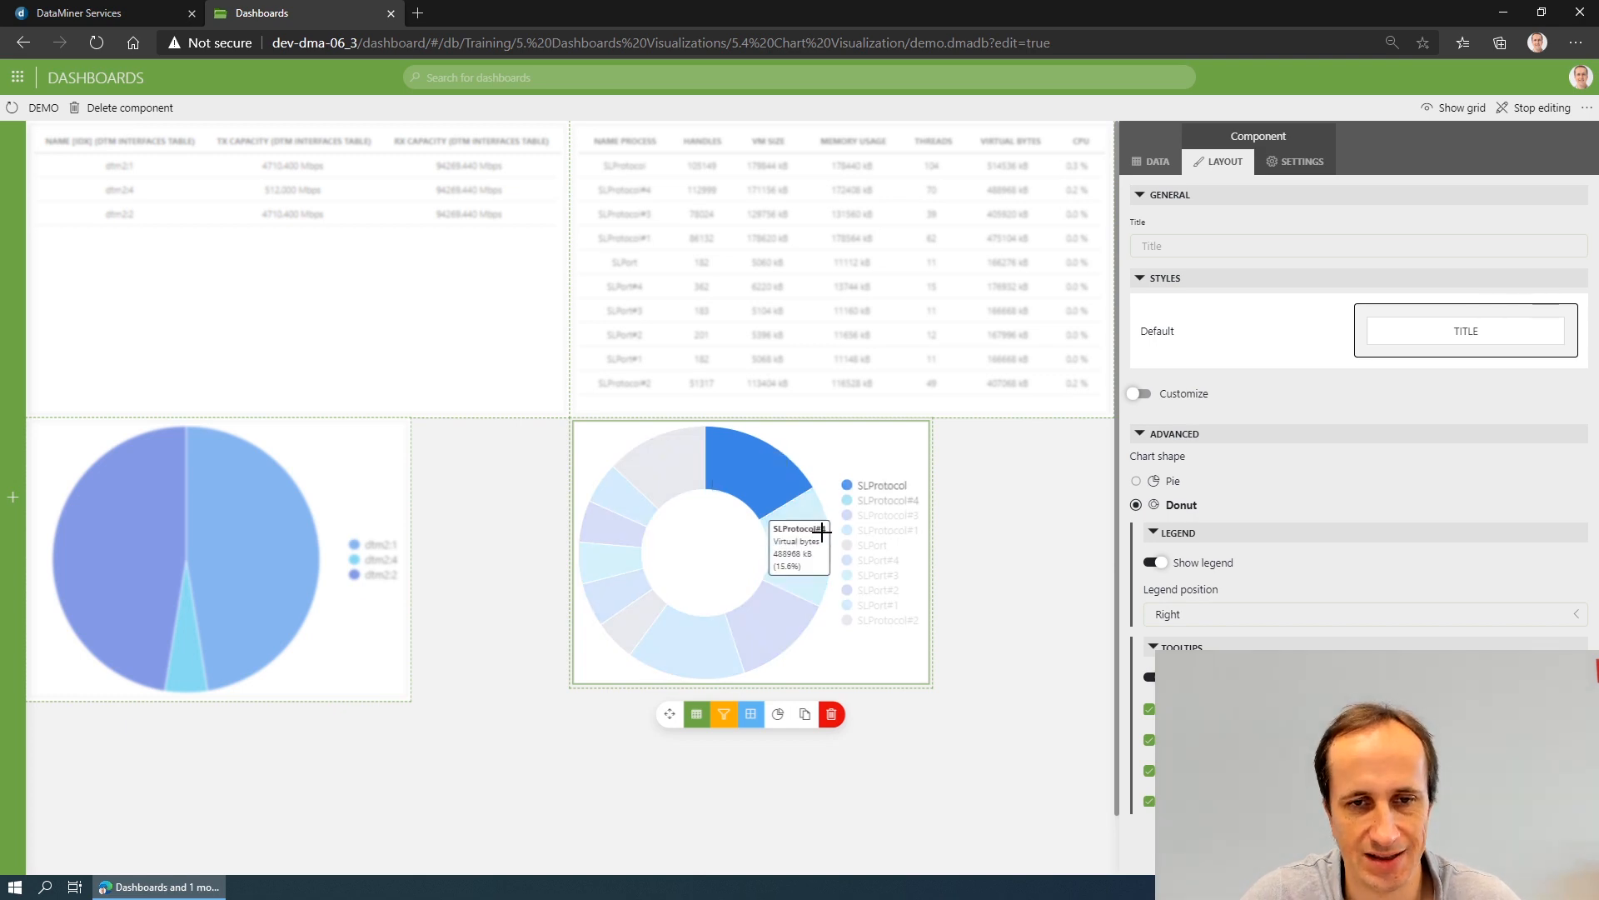
{"action": "mouse_move", "coordinate": [790, 598]}
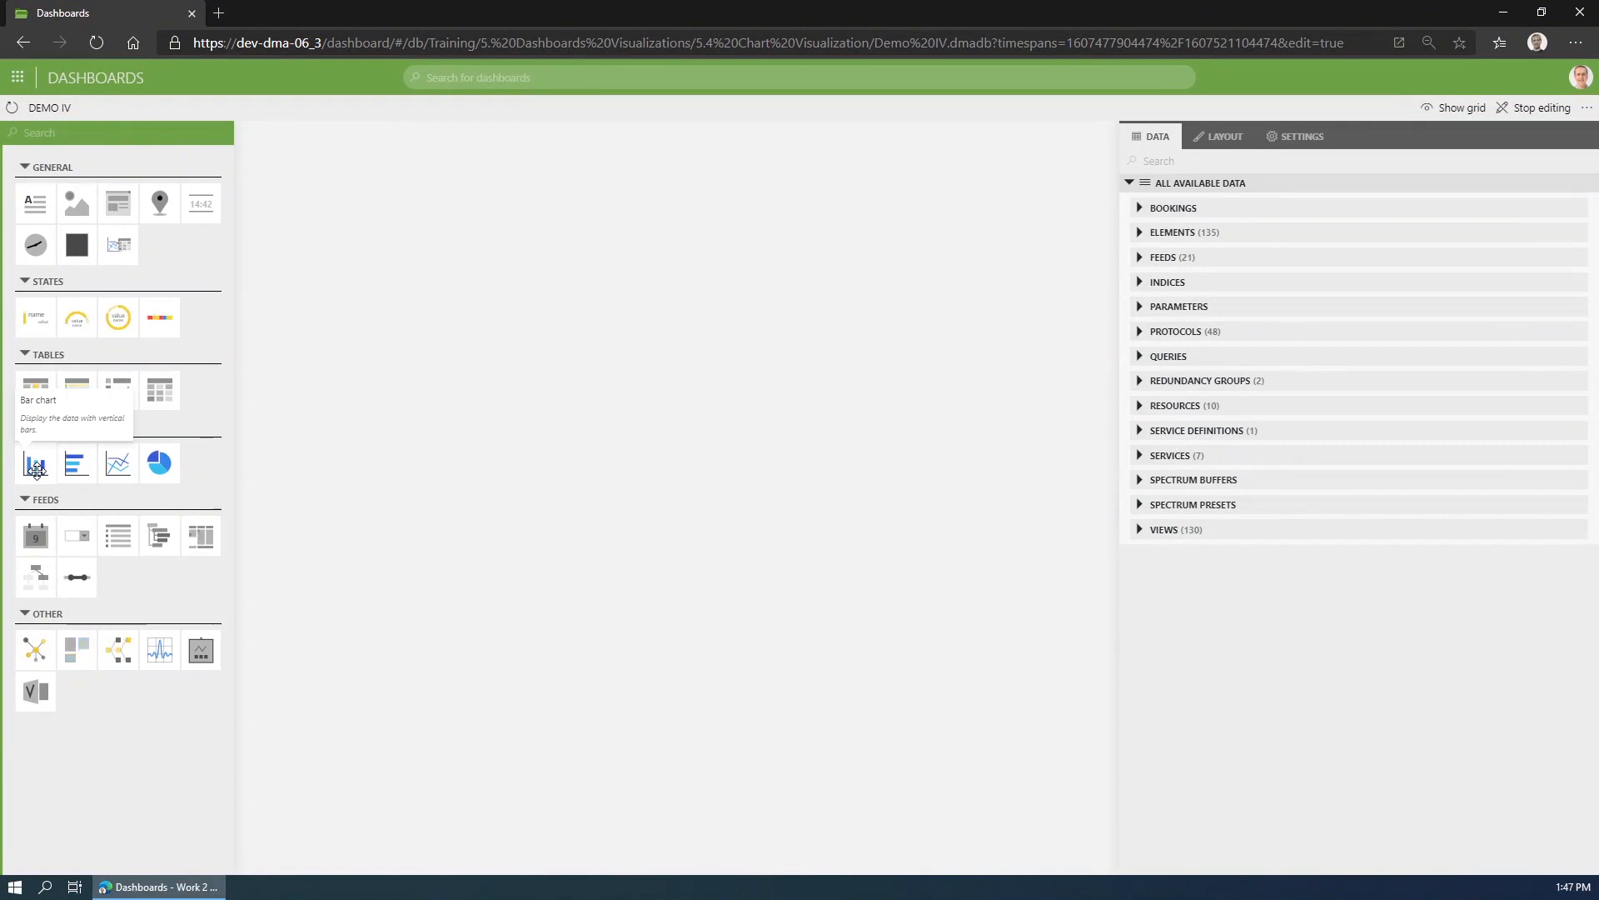
- Add an enlarged bar chart to the empty dashboard and assign the Infrastructure view as its data
{"action": "left_click_drag", "start_coordinate": [35, 468], "coordinate": [317, 187]}
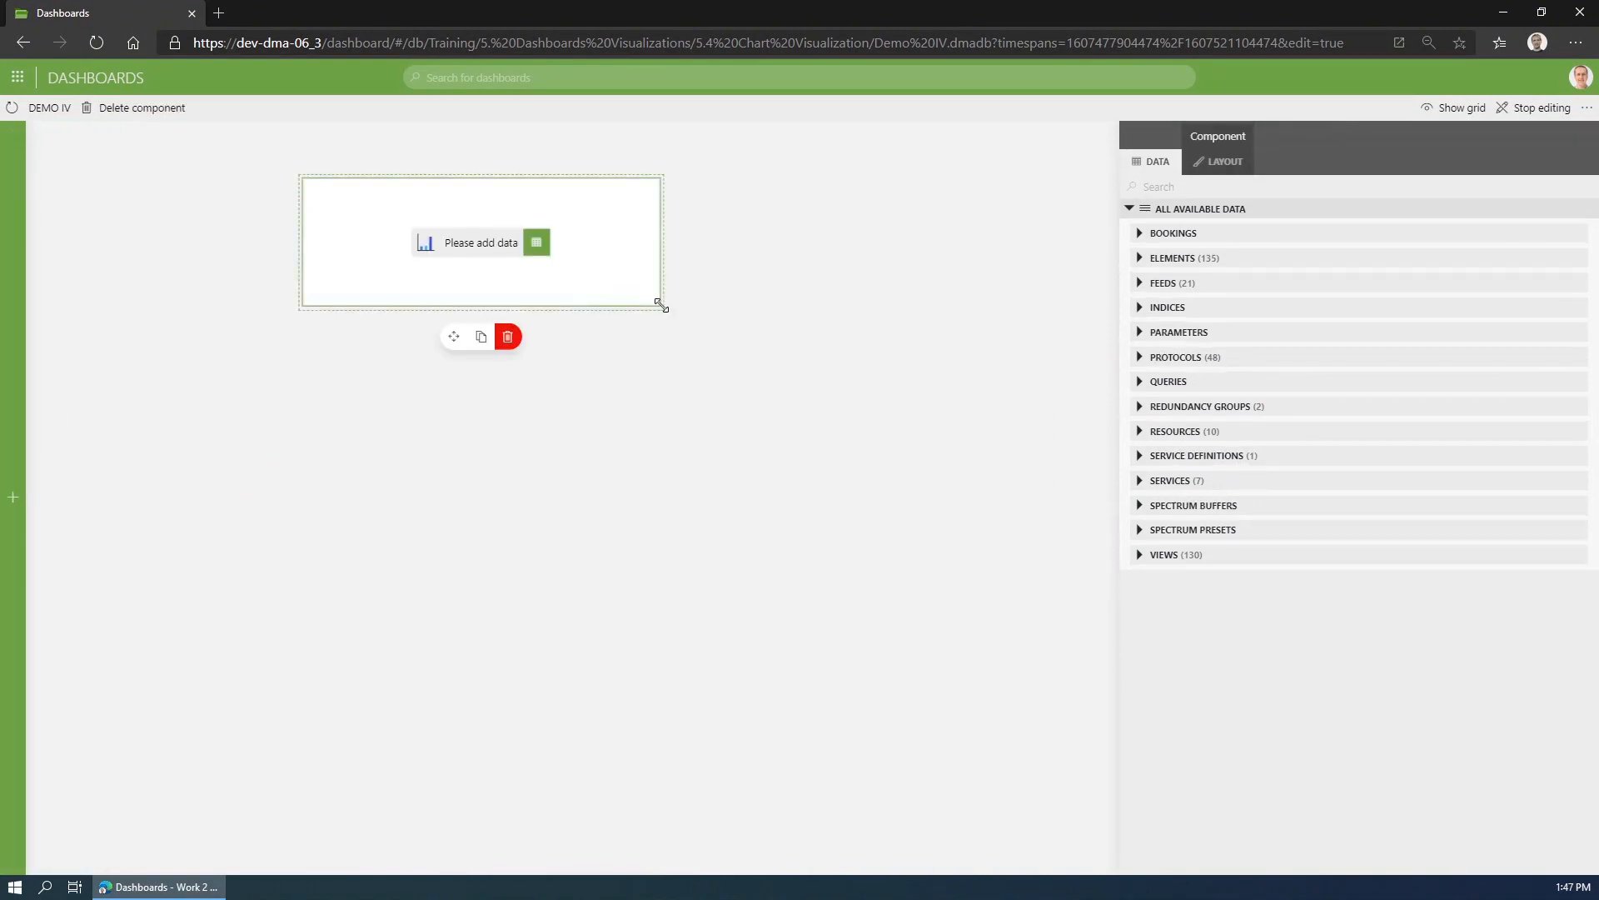
{"action": "left_click_drag", "start_coordinate": [657, 307], "coordinate": [883, 625]}
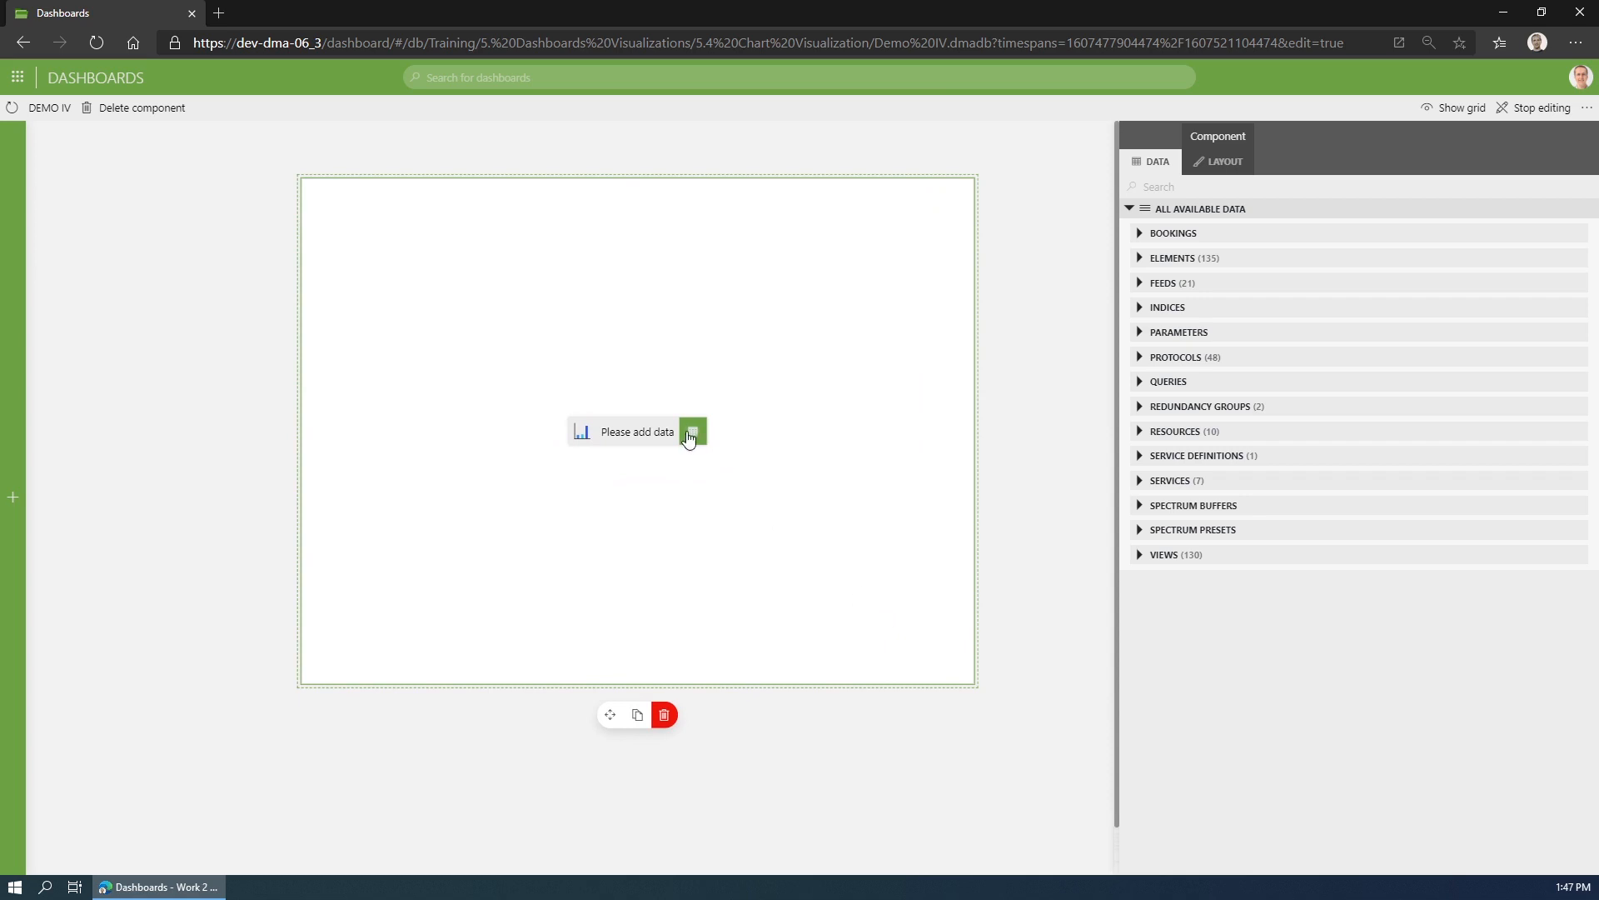
{"action": "left_click", "coordinate": [1140, 556]}
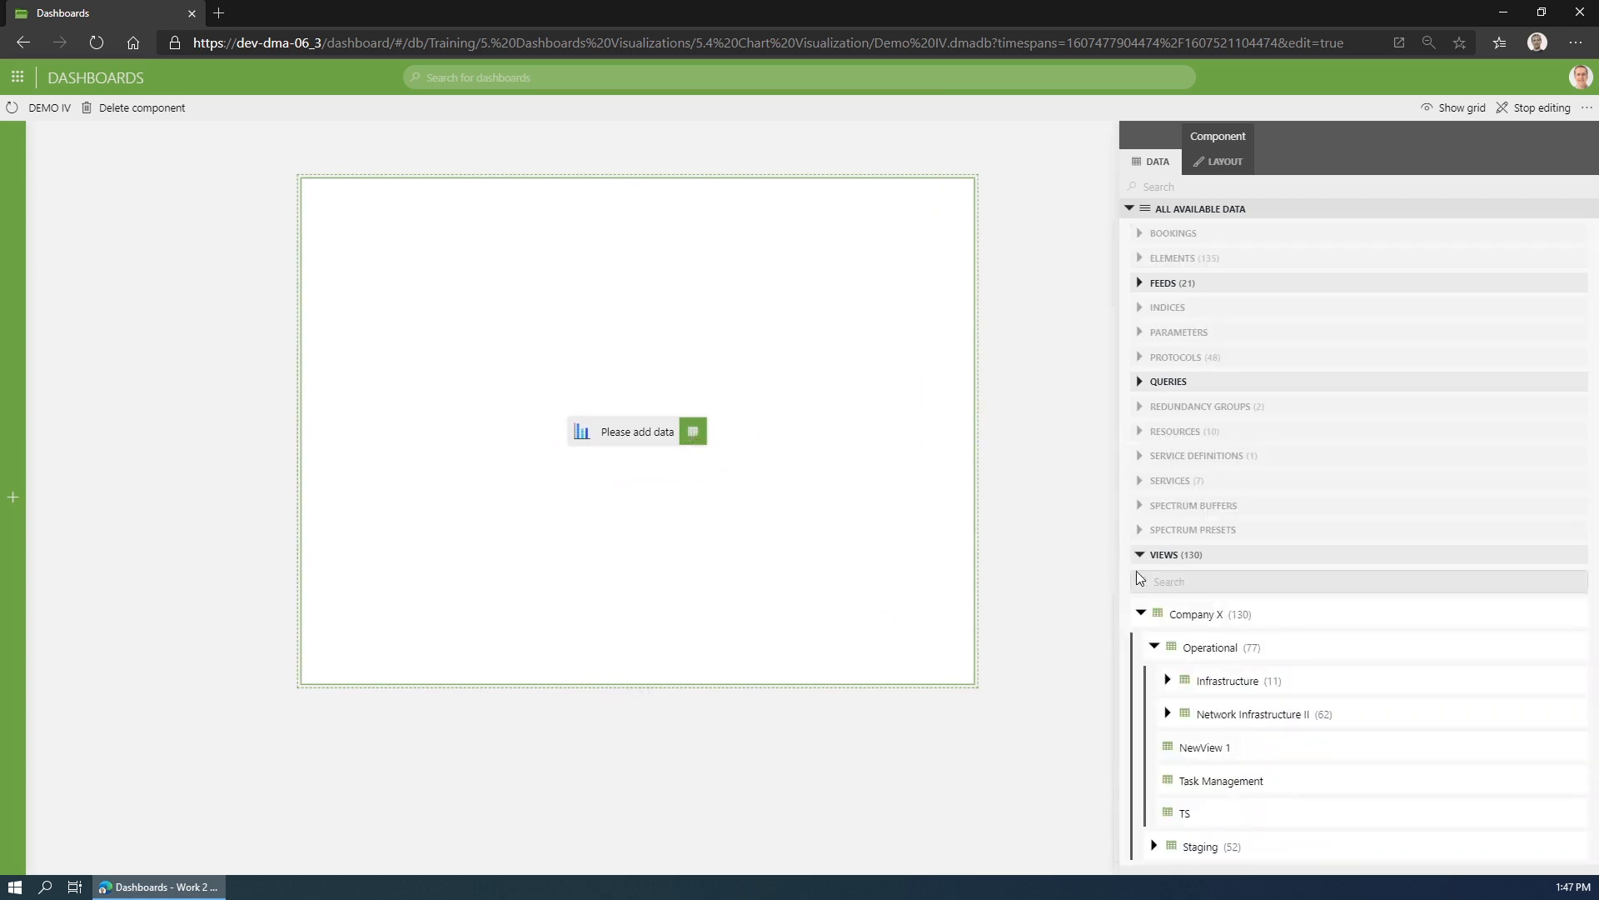
{"action": "left_click_drag", "start_coordinate": [1239, 679], "coordinate": [646, 437]}
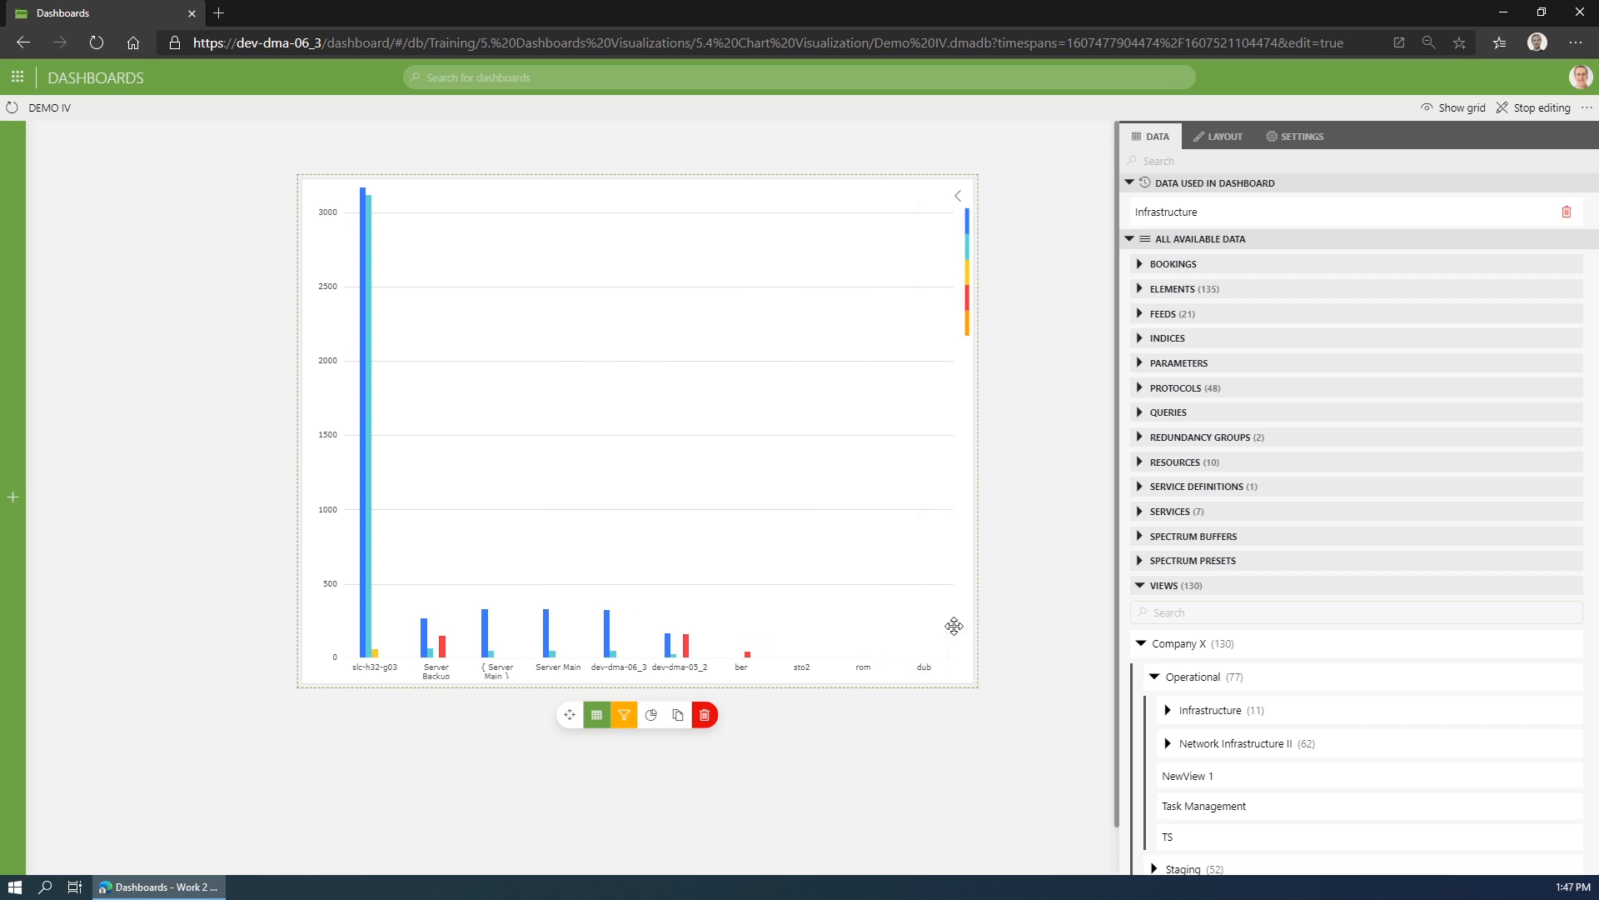
- Look through the bar chart's available Source, Type and Select options in its general settings
{"action": "left_click", "coordinate": [911, 517]}
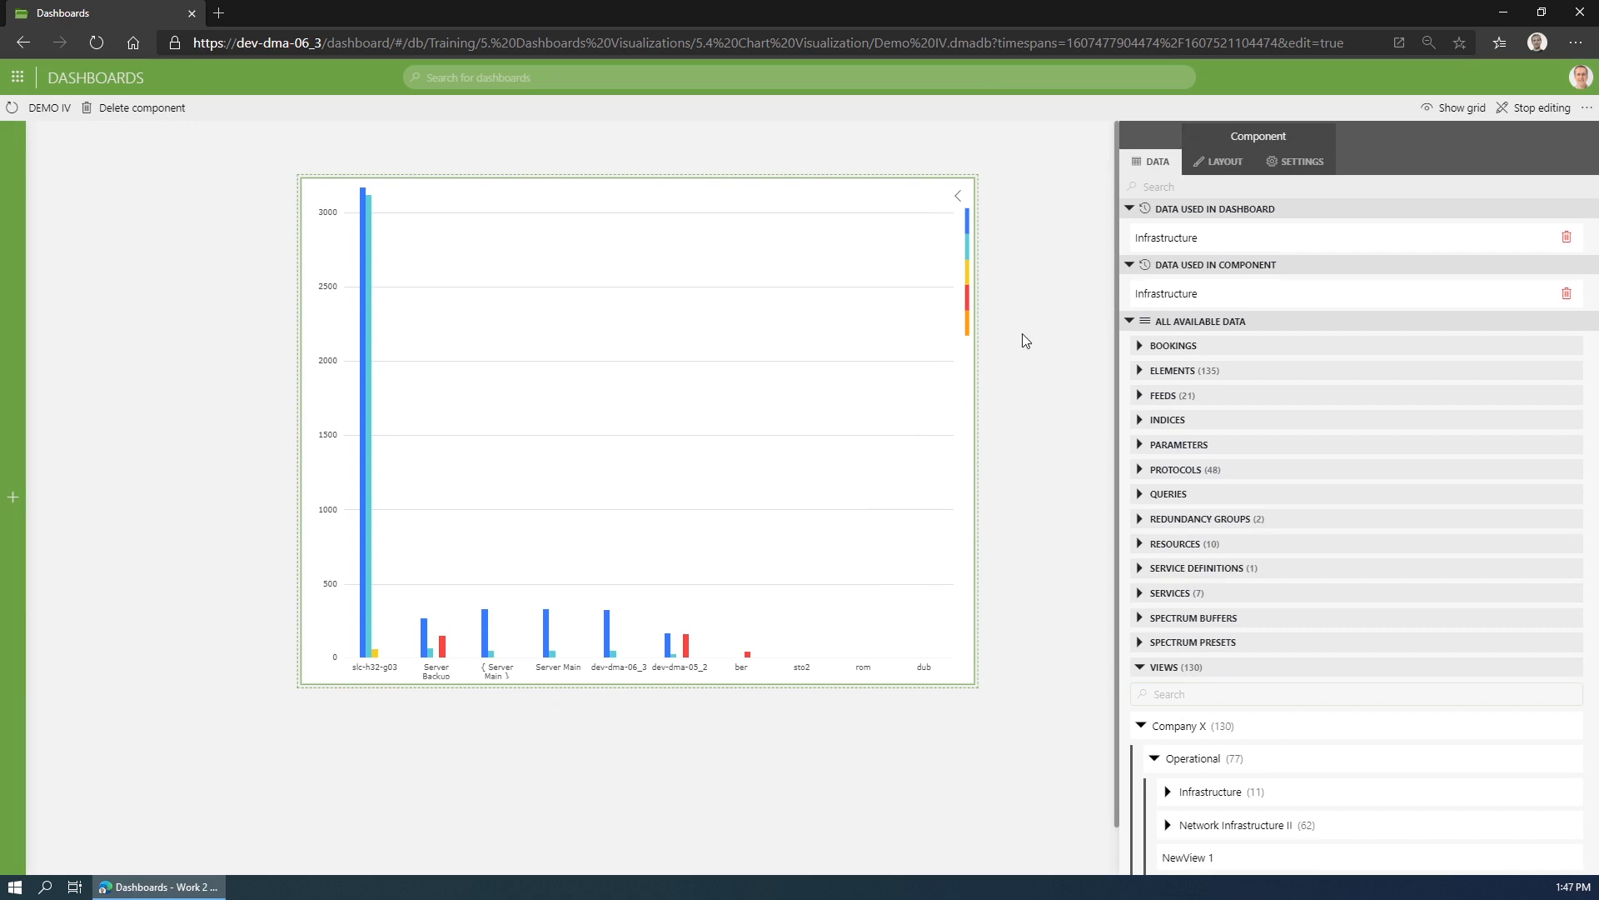
{"action": "left_click", "coordinate": [1297, 164]}
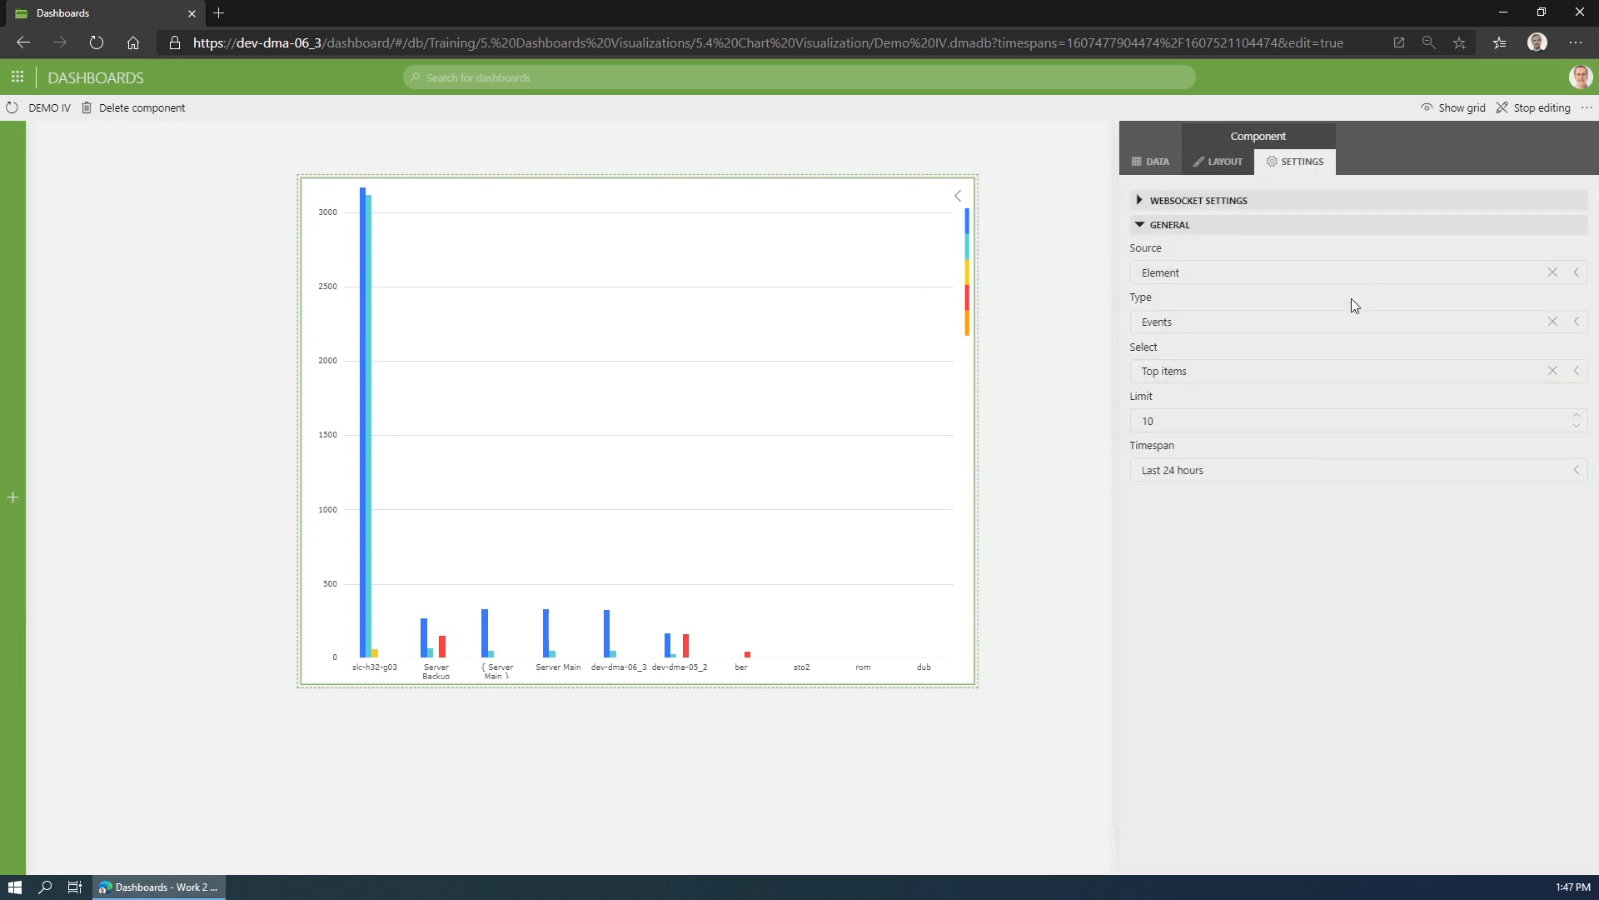
{"action": "left_click", "coordinate": [1374, 270]}
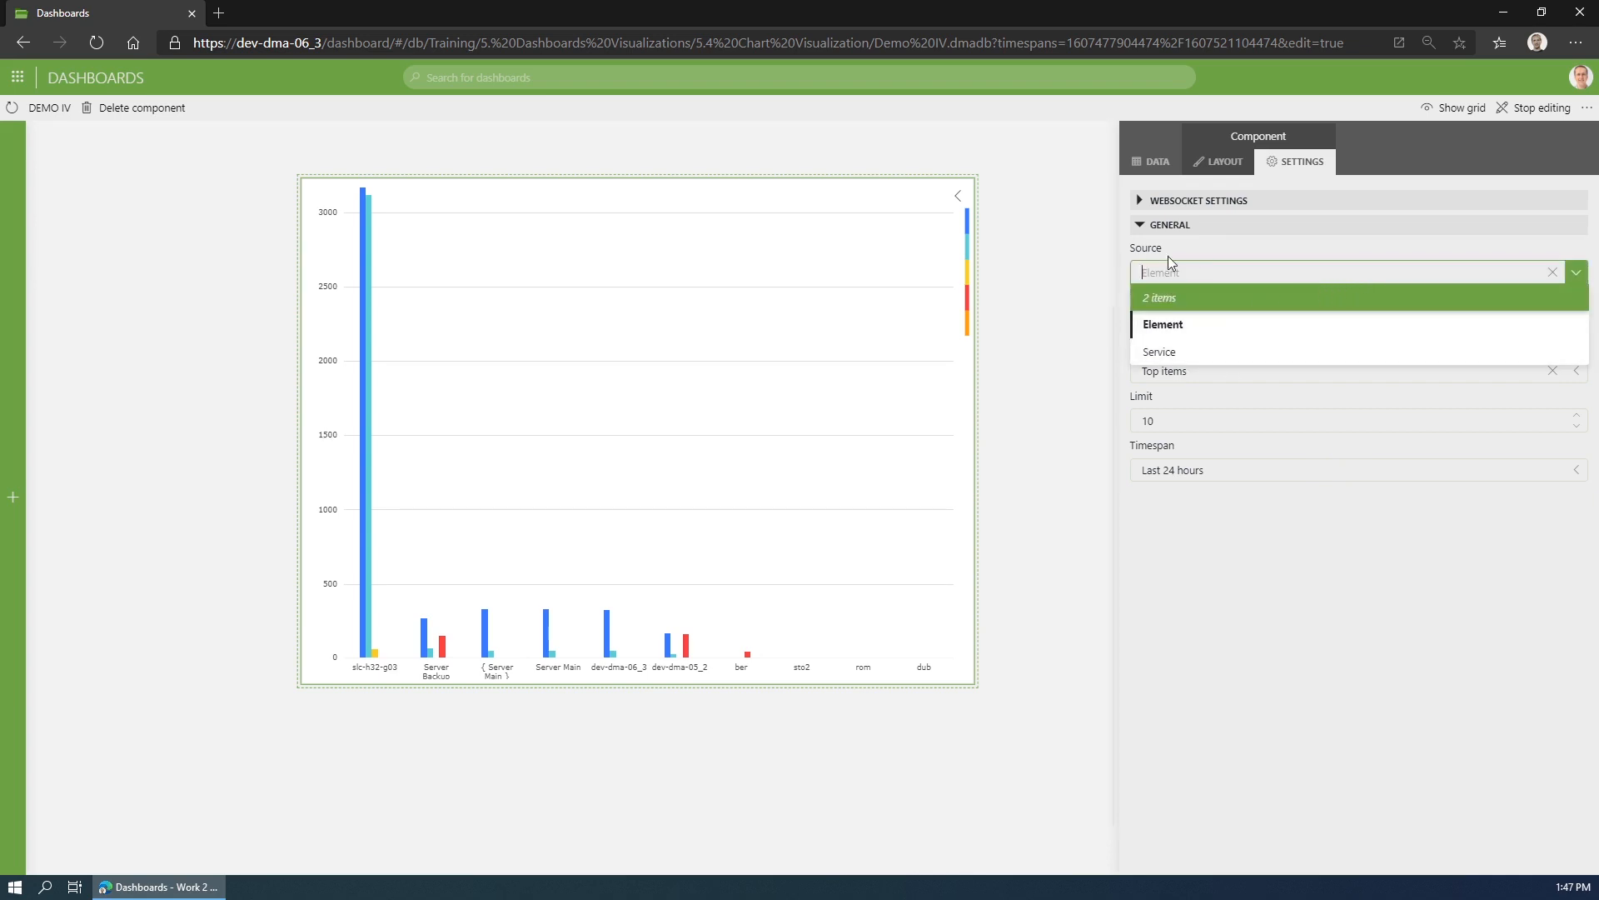
{"action": "left_click", "coordinate": [1087, 282]}
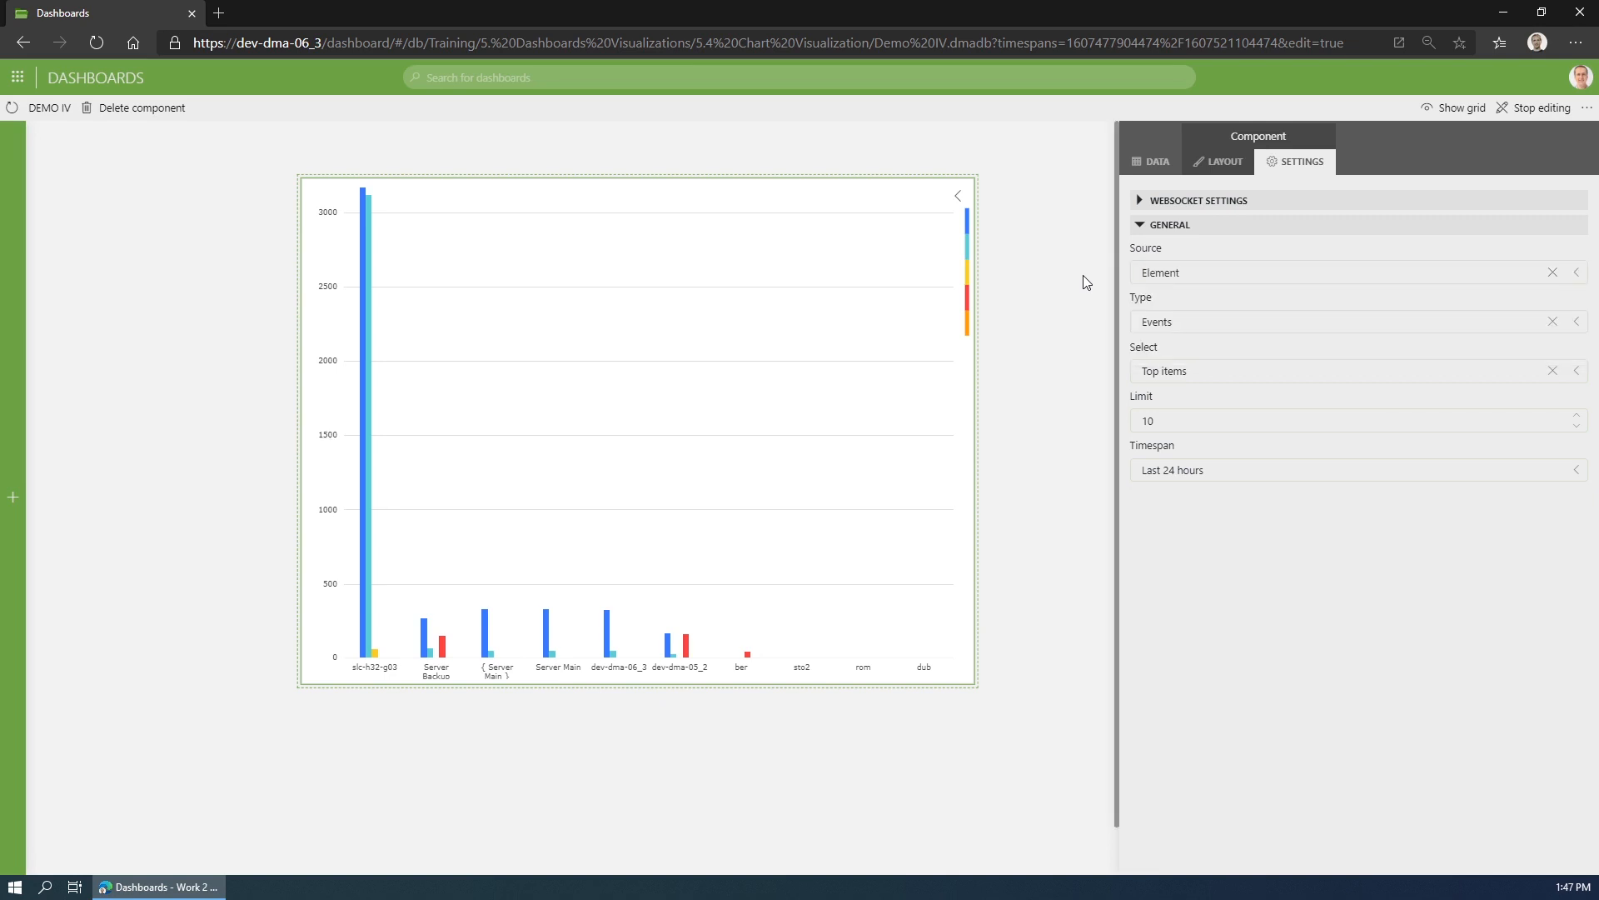
{"action": "left_click", "coordinate": [1194, 323]}
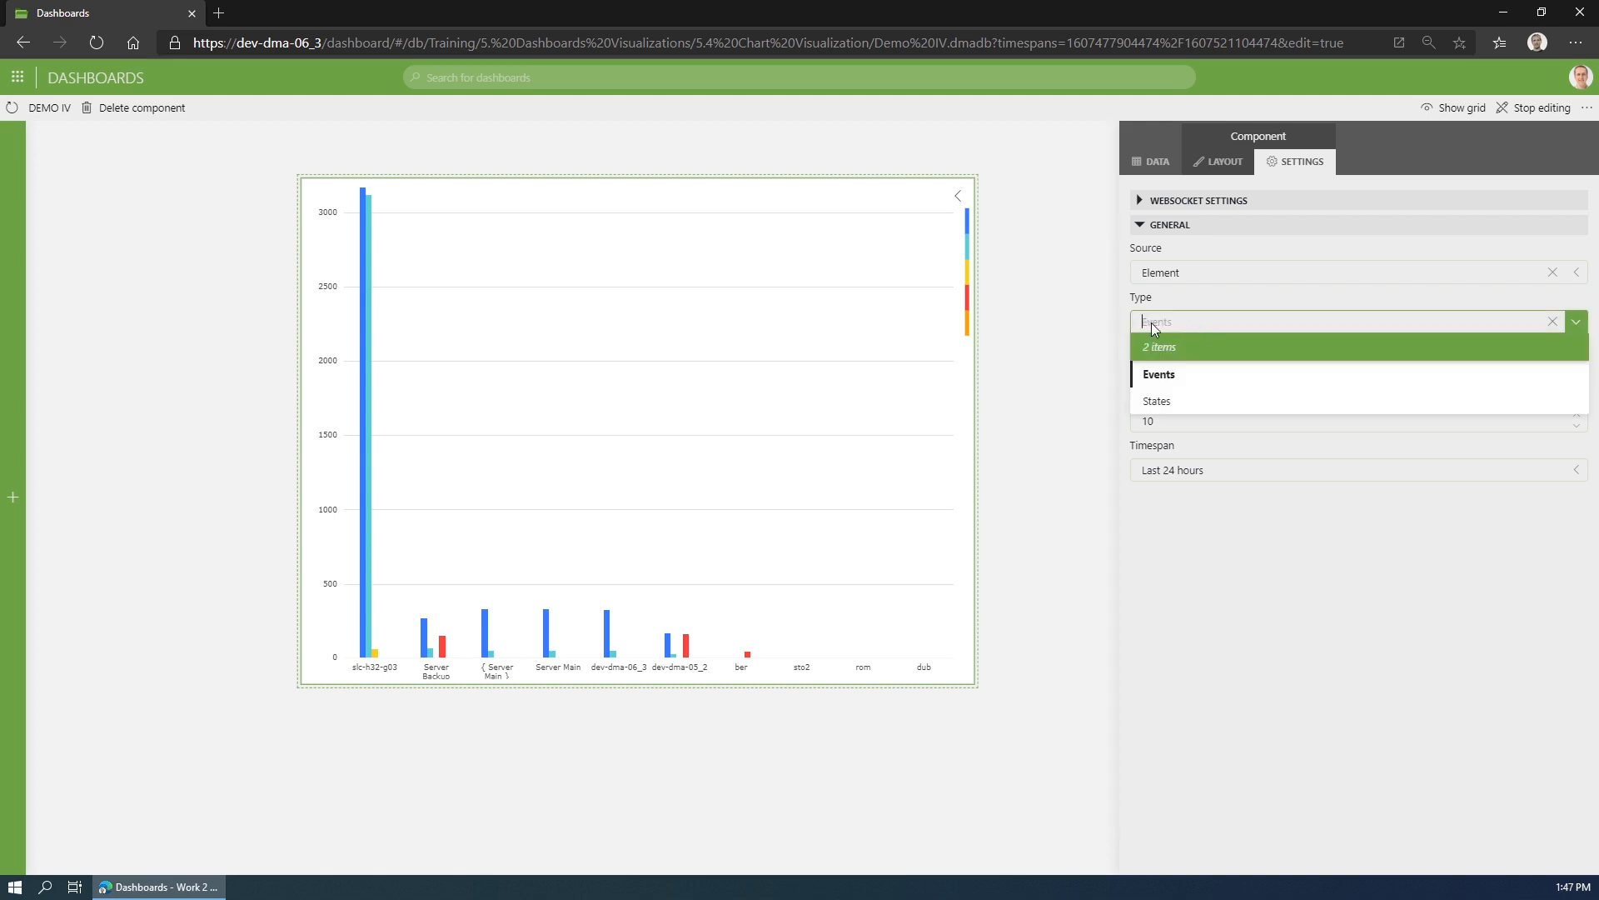
{"action": "left_click", "coordinate": [1199, 321]}
{"action": "left_click", "coordinate": [1245, 373]}
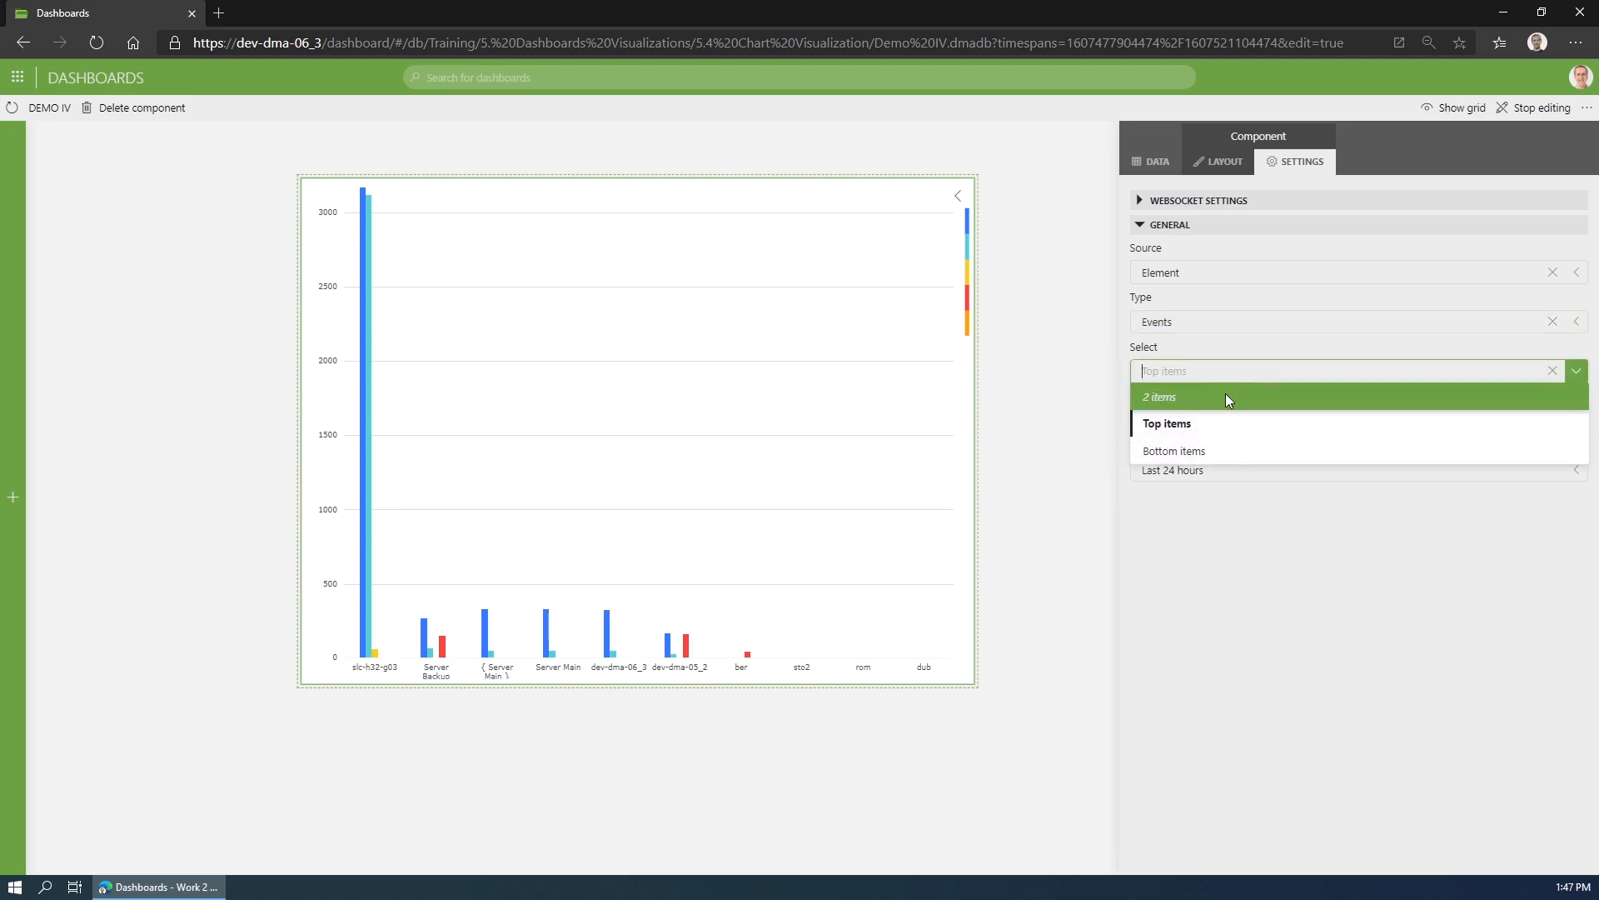
{"action": "left_click", "coordinate": [1236, 372]}
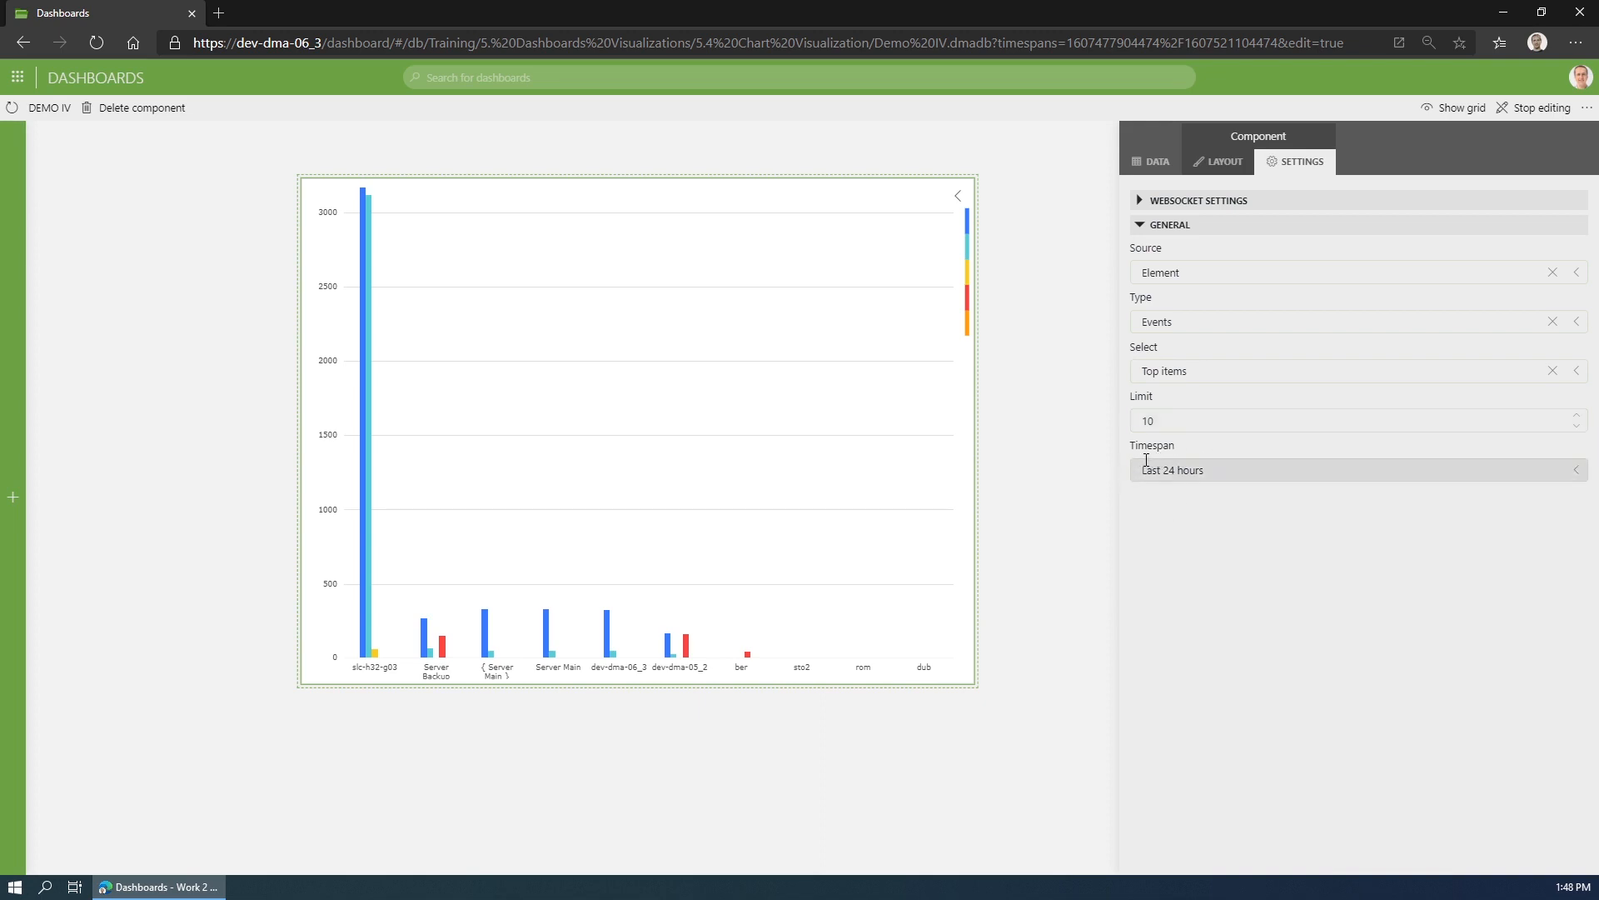
- Try excluding the Warning and Minor severities from the bar chart, and include both again
{"action": "left_click", "coordinate": [1225, 165]}
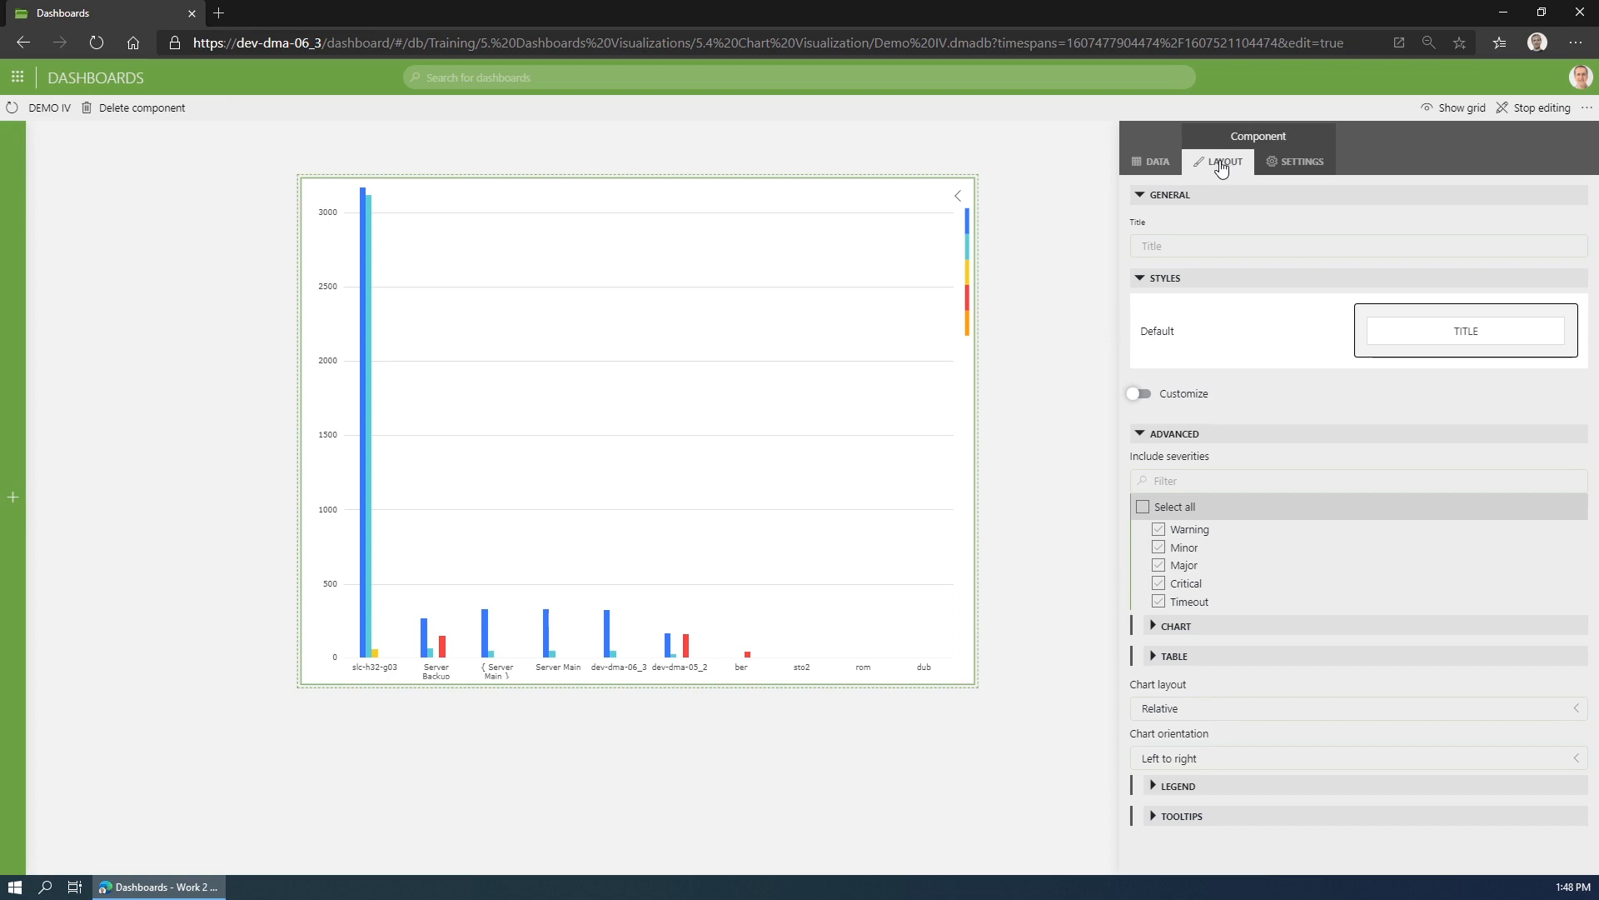
{"action": "left_click", "coordinate": [1158, 529]}
{"action": "left_click", "coordinate": [1161, 549]}
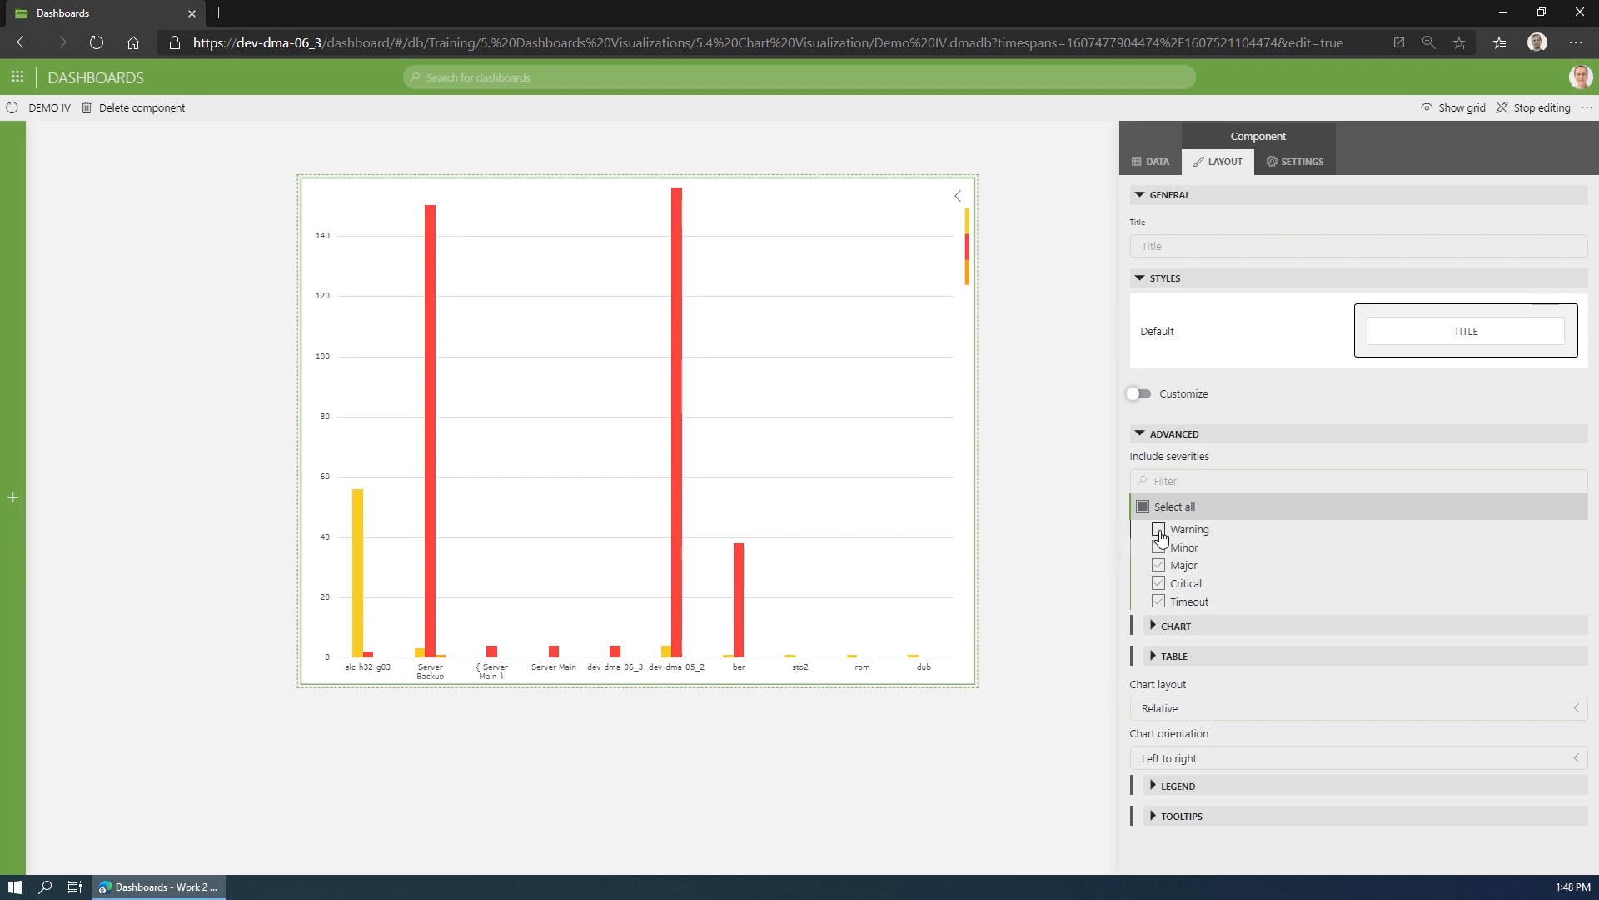
{"action": "left_click", "coordinate": [1158, 529]}
{"action": "left_click", "coordinate": [1158, 547]}
- Try reversing the bar chart's data, expand the legend to show its labels, and turn the reversal off again
{"action": "left_click", "coordinate": [1160, 625]}
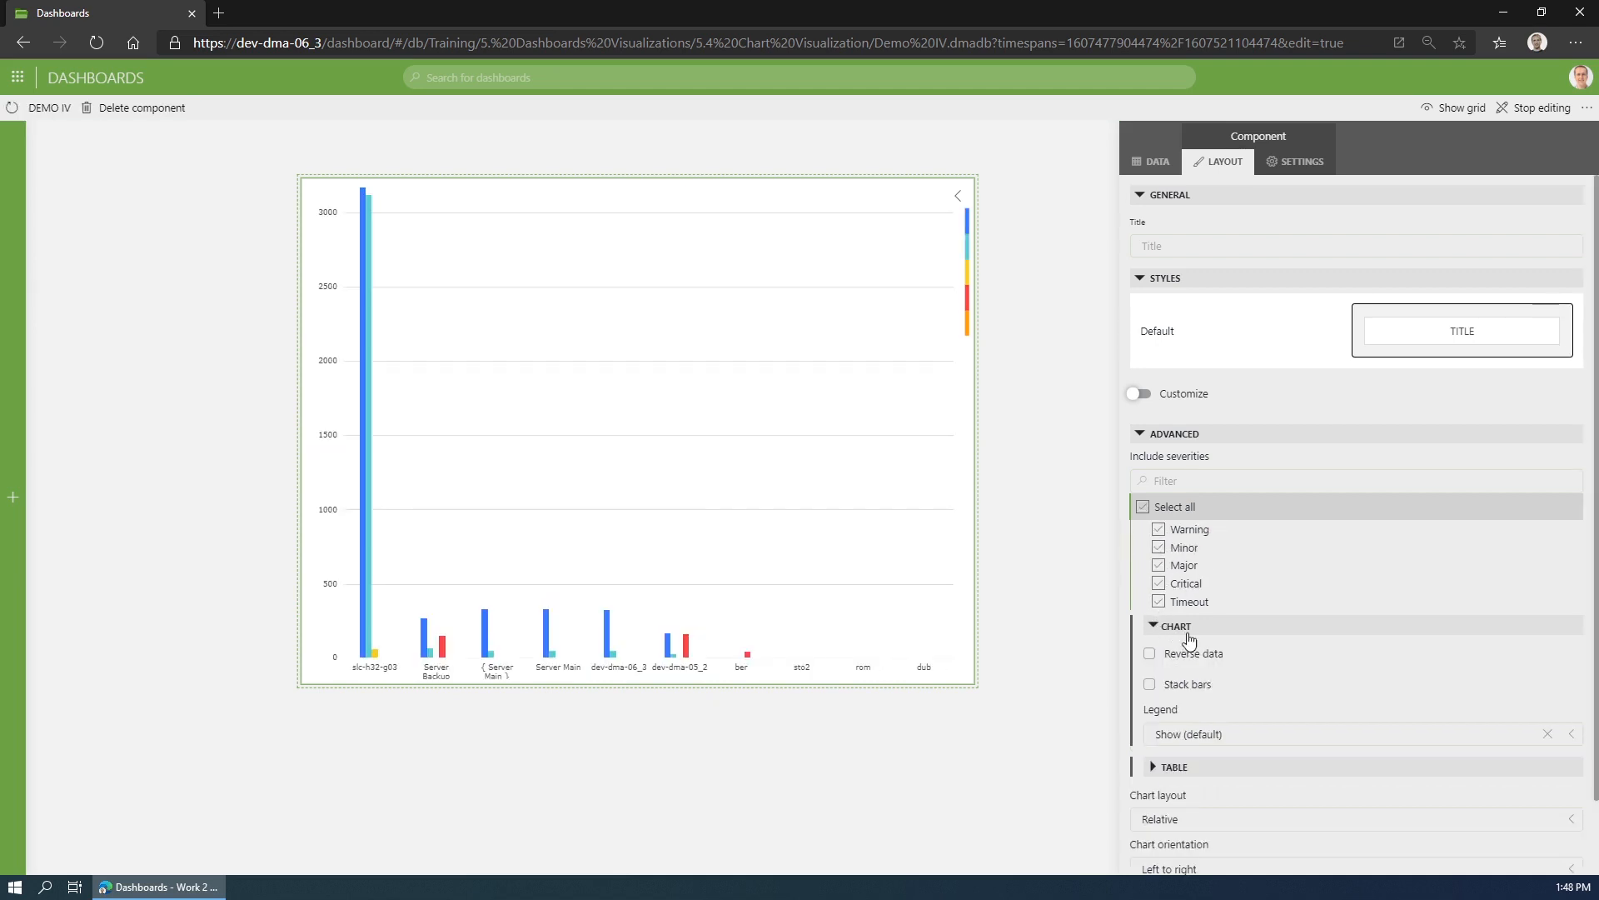
{"action": "left_click", "coordinate": [1186, 660]}
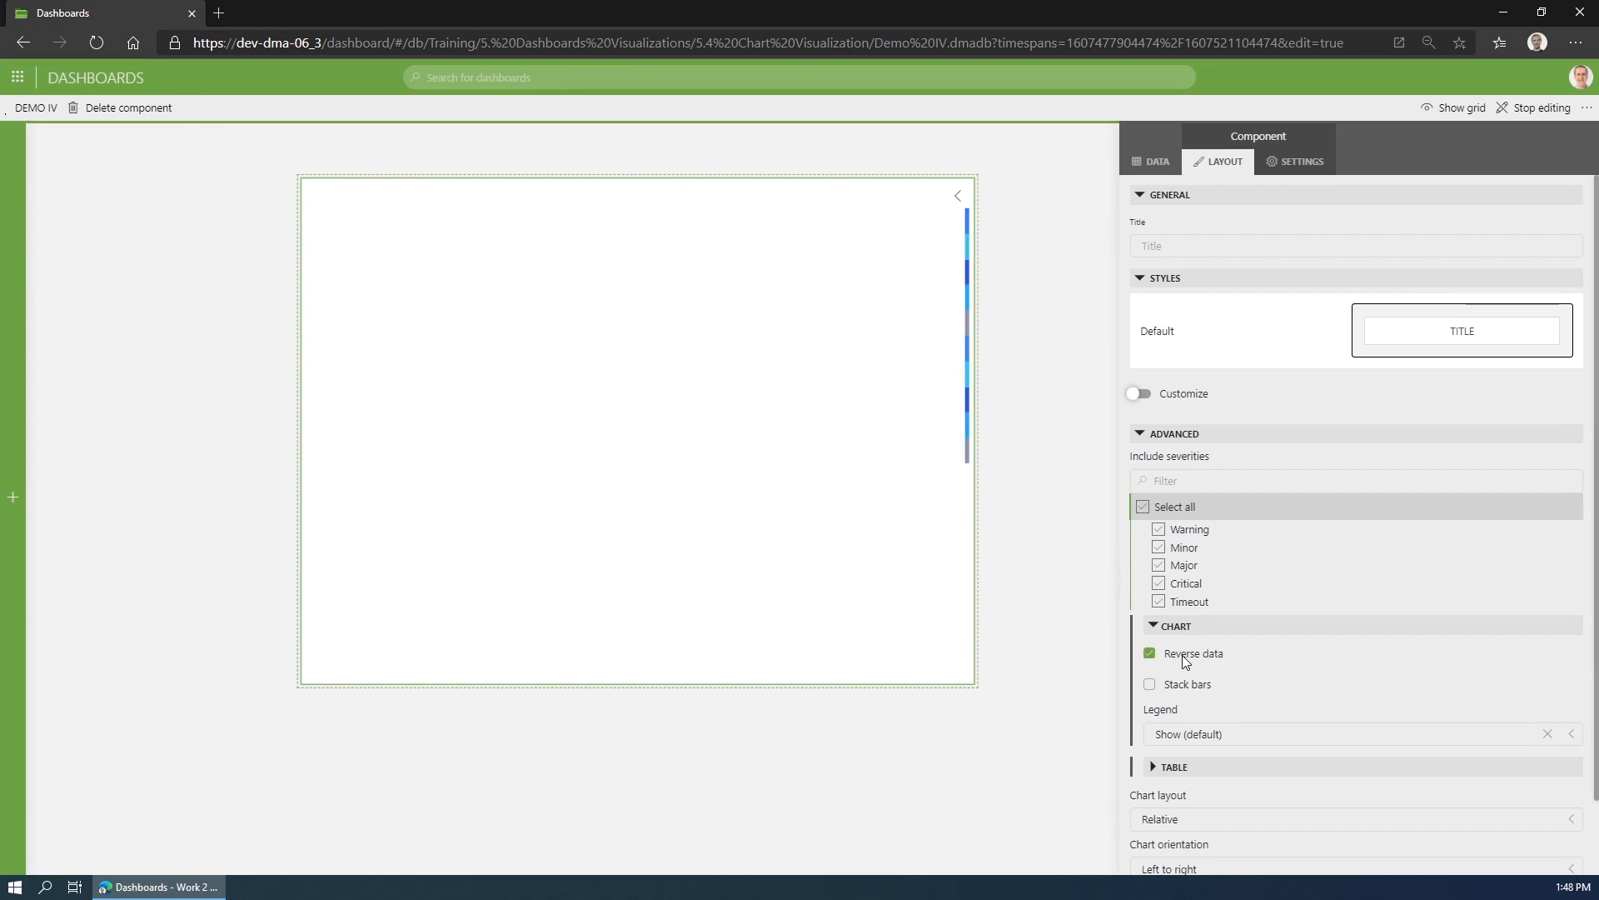
{"action": "mouse_move", "coordinate": [967, 349]}
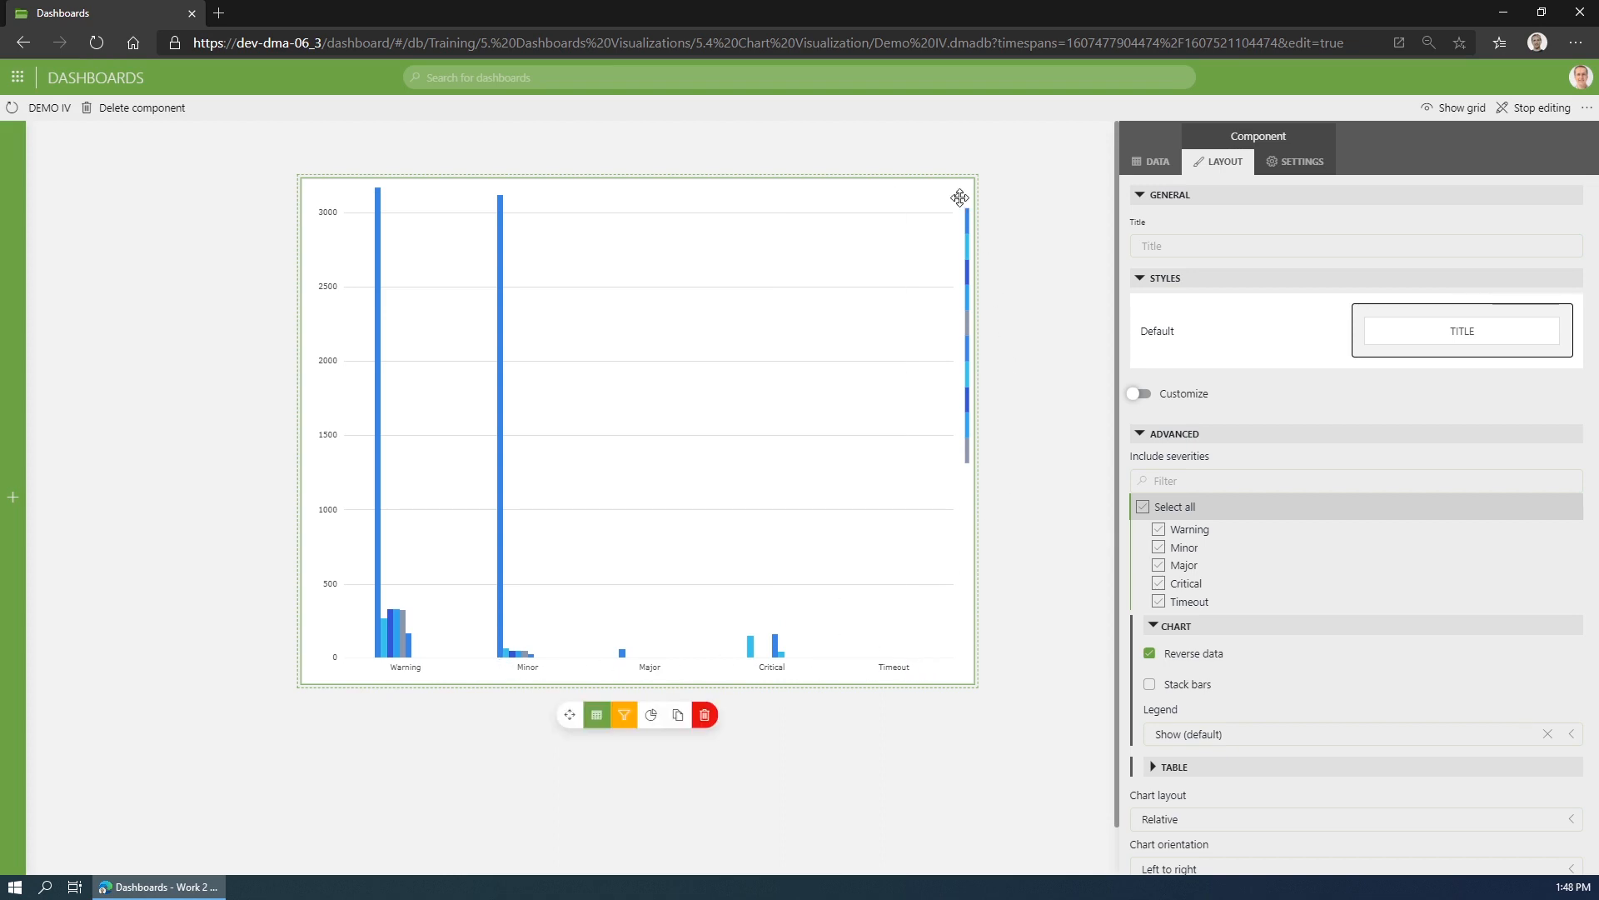
{"action": "left_click", "coordinate": [960, 197]}
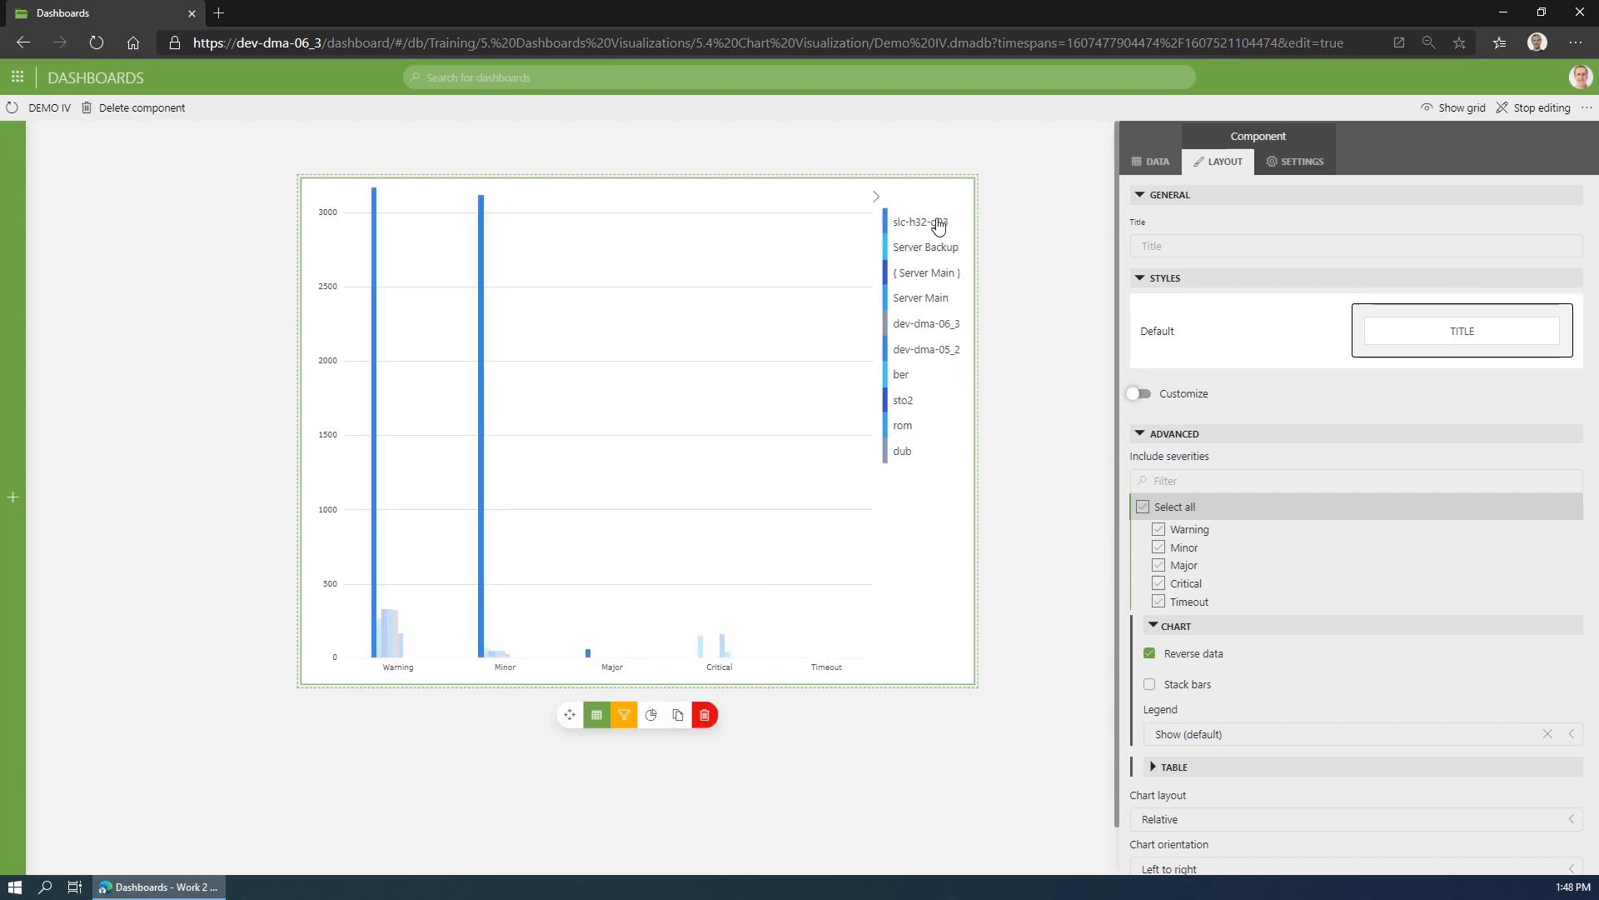
{"action": "left_click", "coordinate": [1178, 656]}
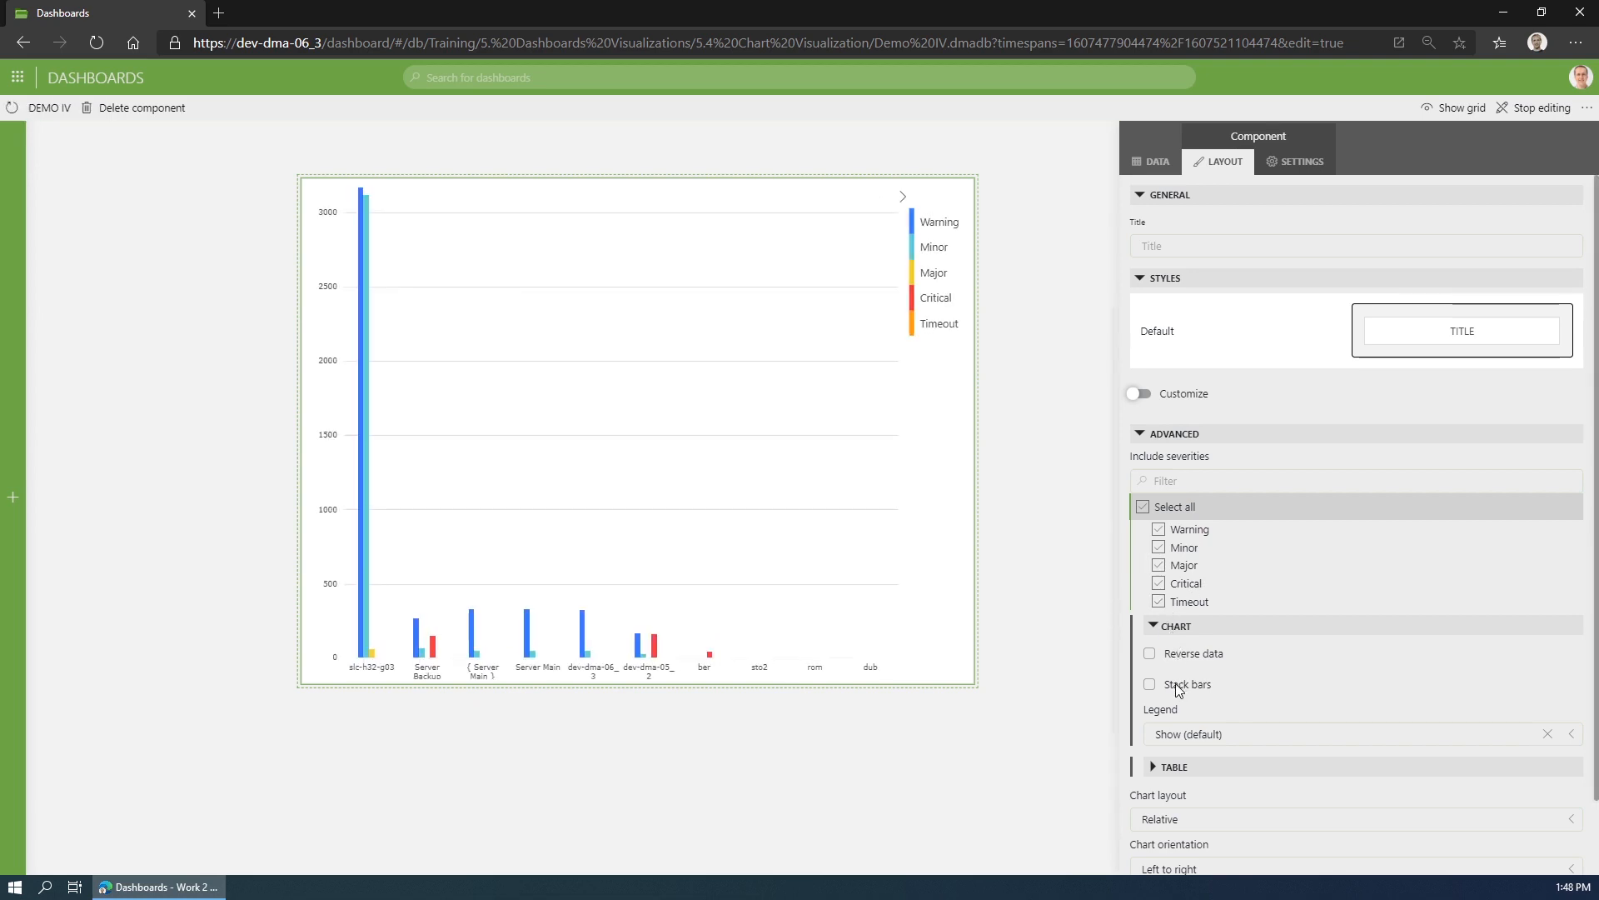
- Stack the chart's bars and show the data table with totals and total info
{"action": "left_click", "coordinate": [1178, 685]}
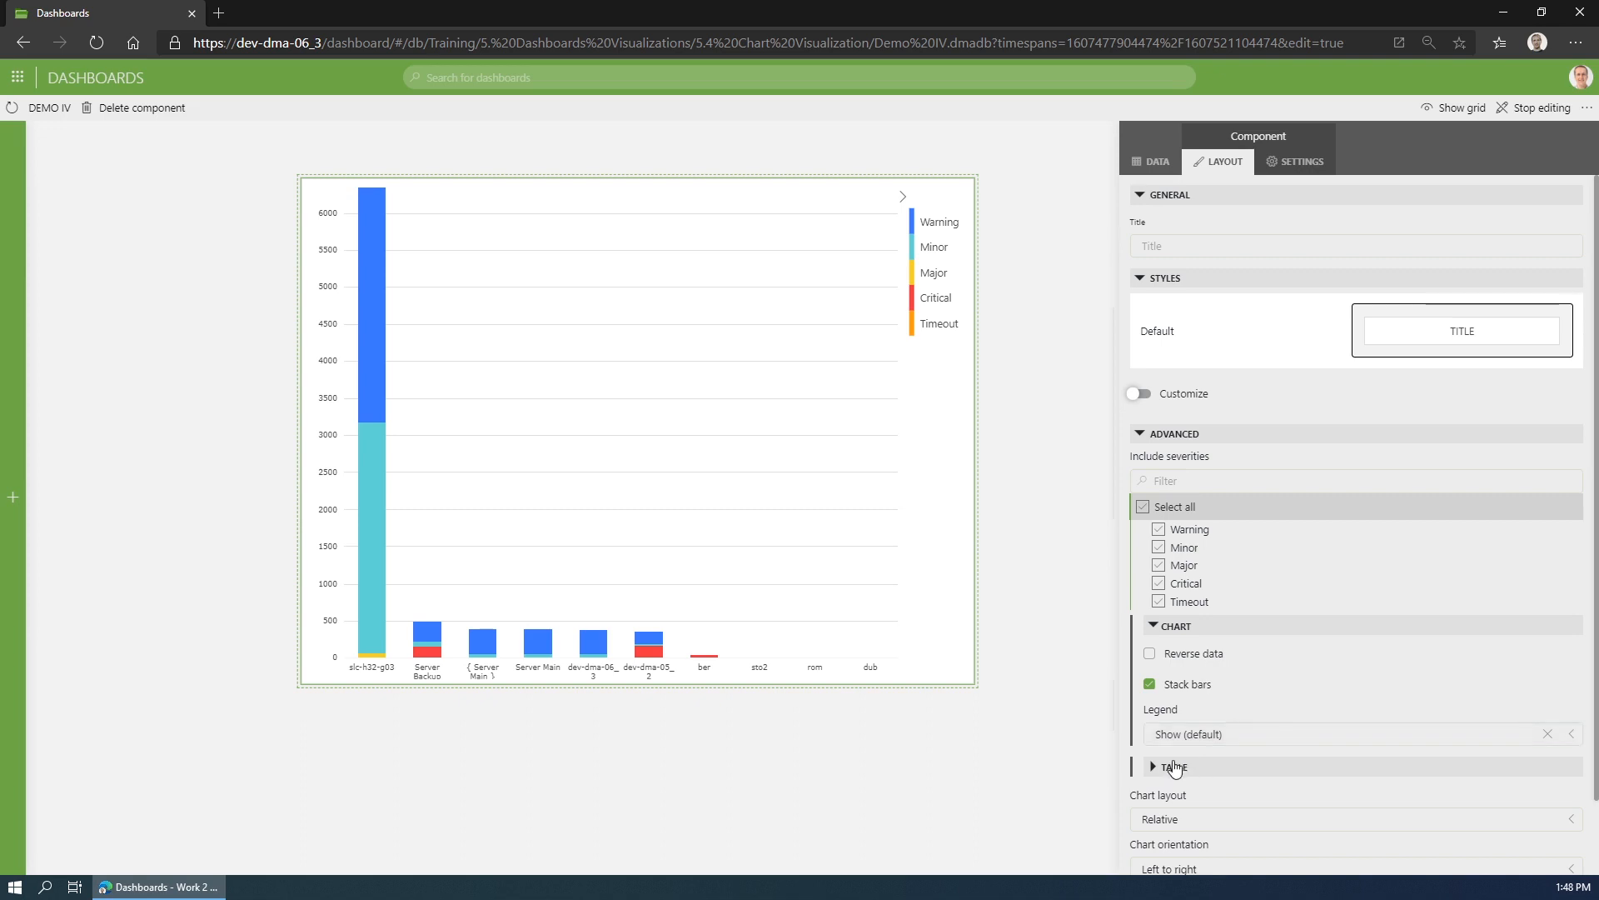
{"action": "left_click", "coordinate": [1156, 767]}
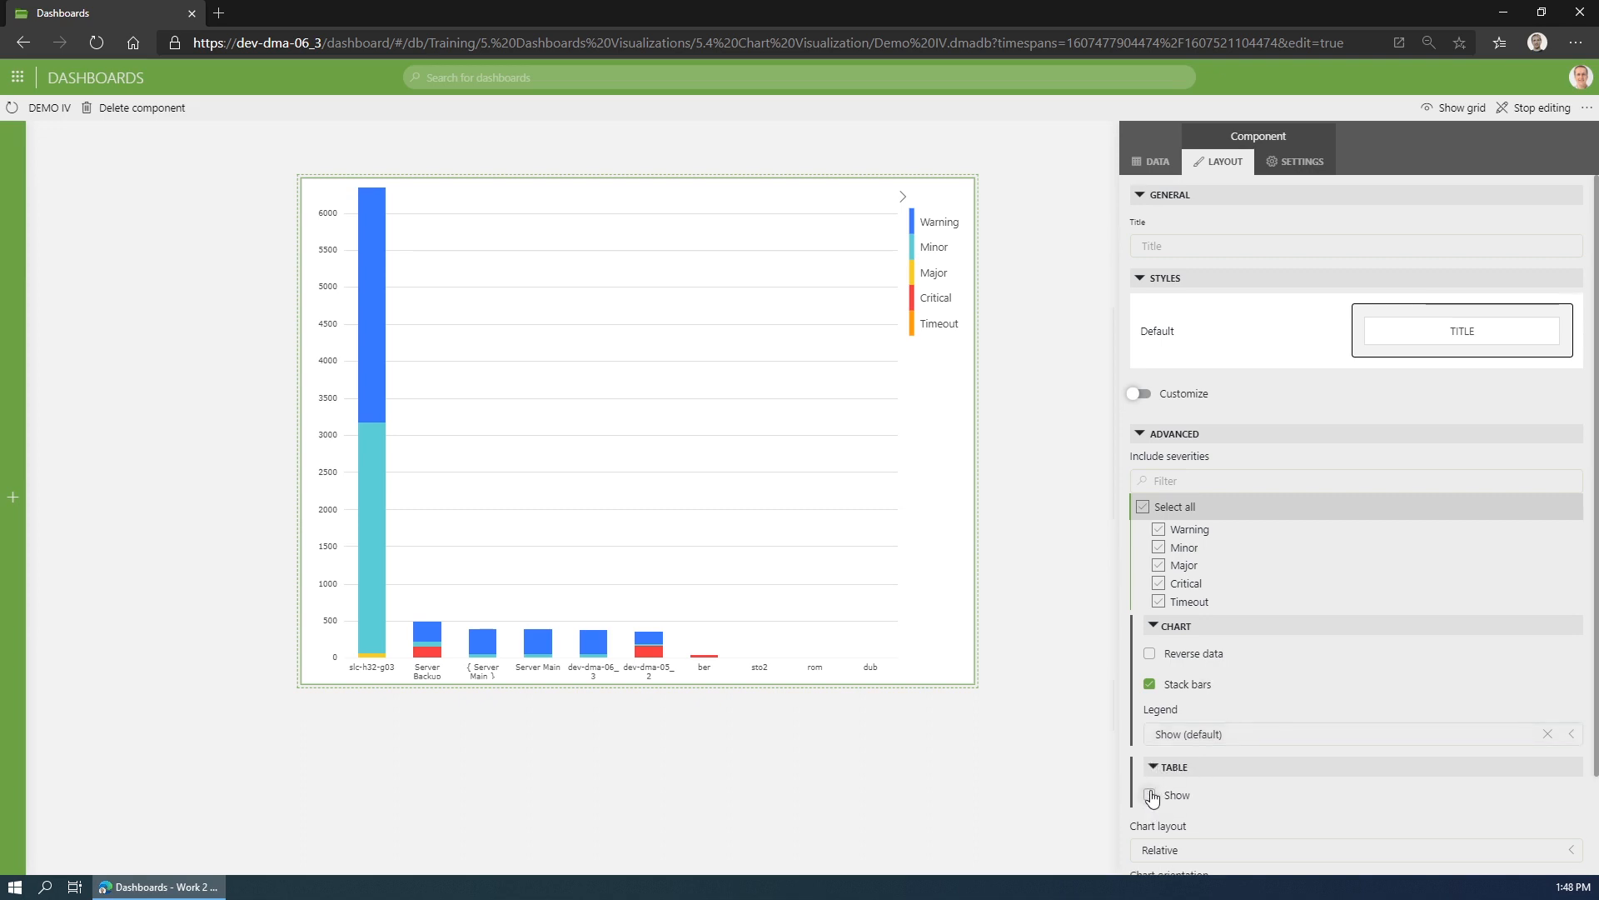
{"action": "left_click", "coordinate": [1151, 796]}
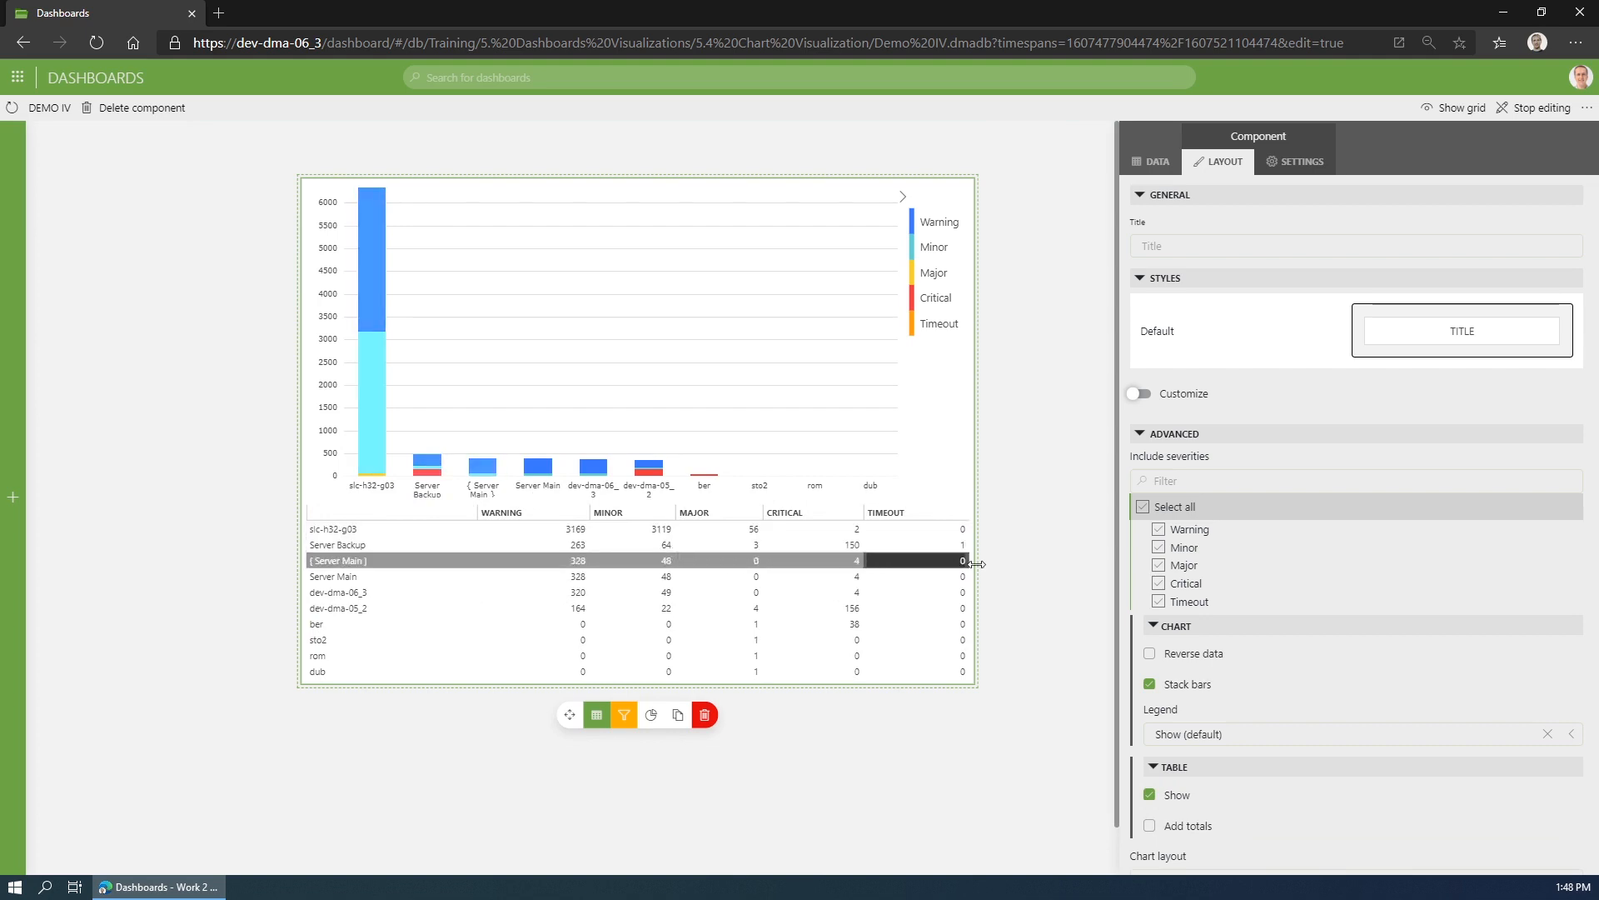
{"action": "left_click", "coordinate": [1180, 827]}
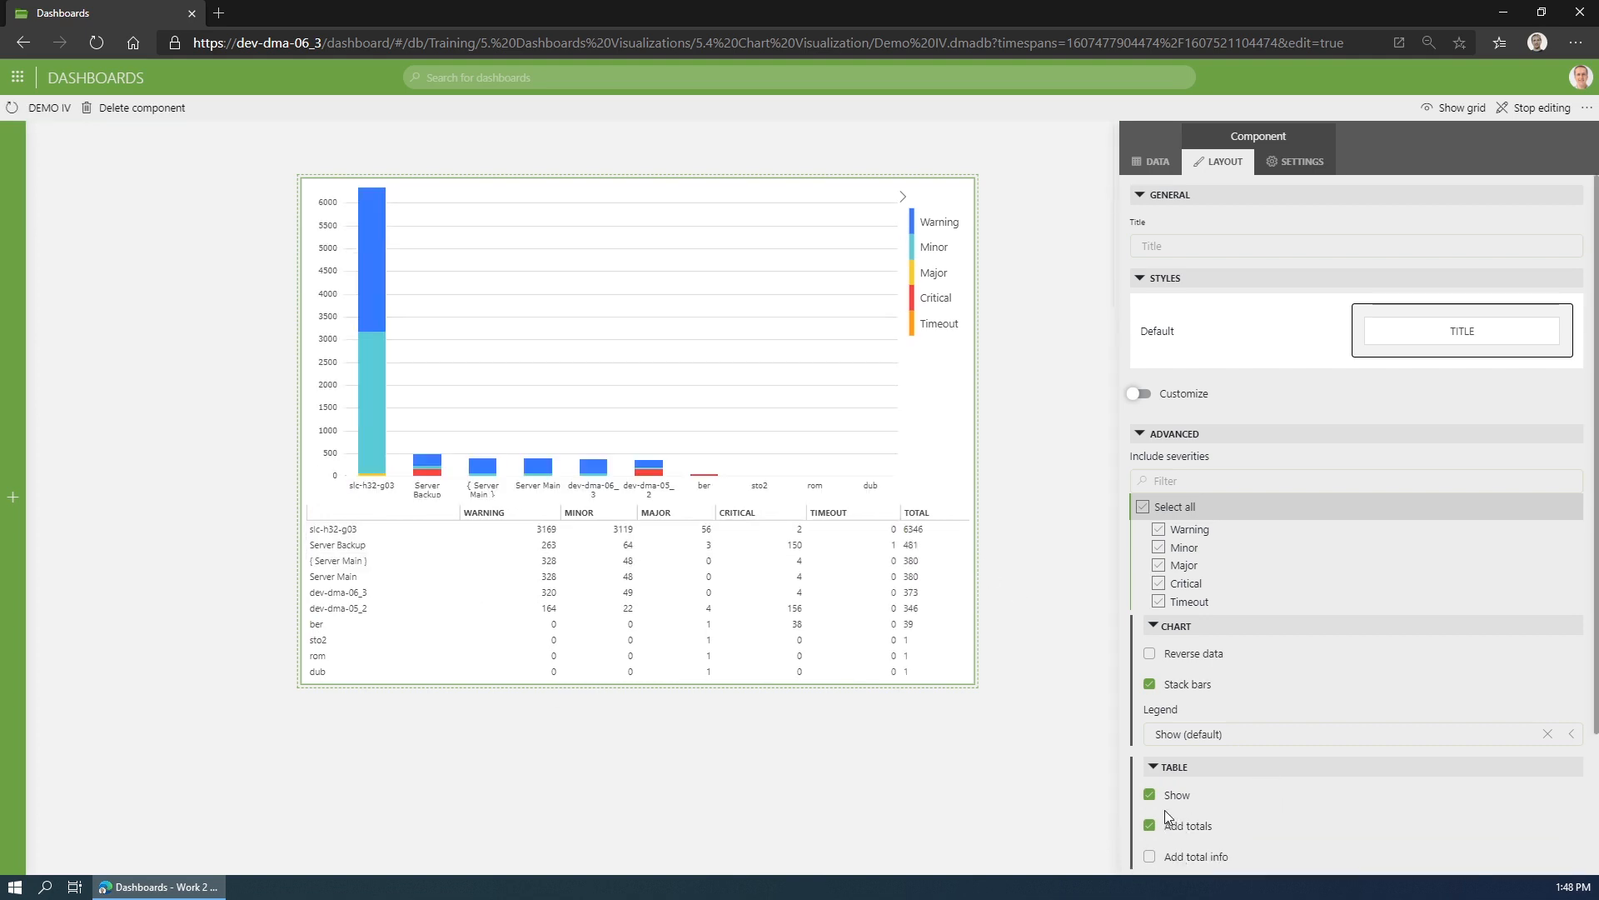
{"action": "left_click", "coordinate": [1183, 858]}
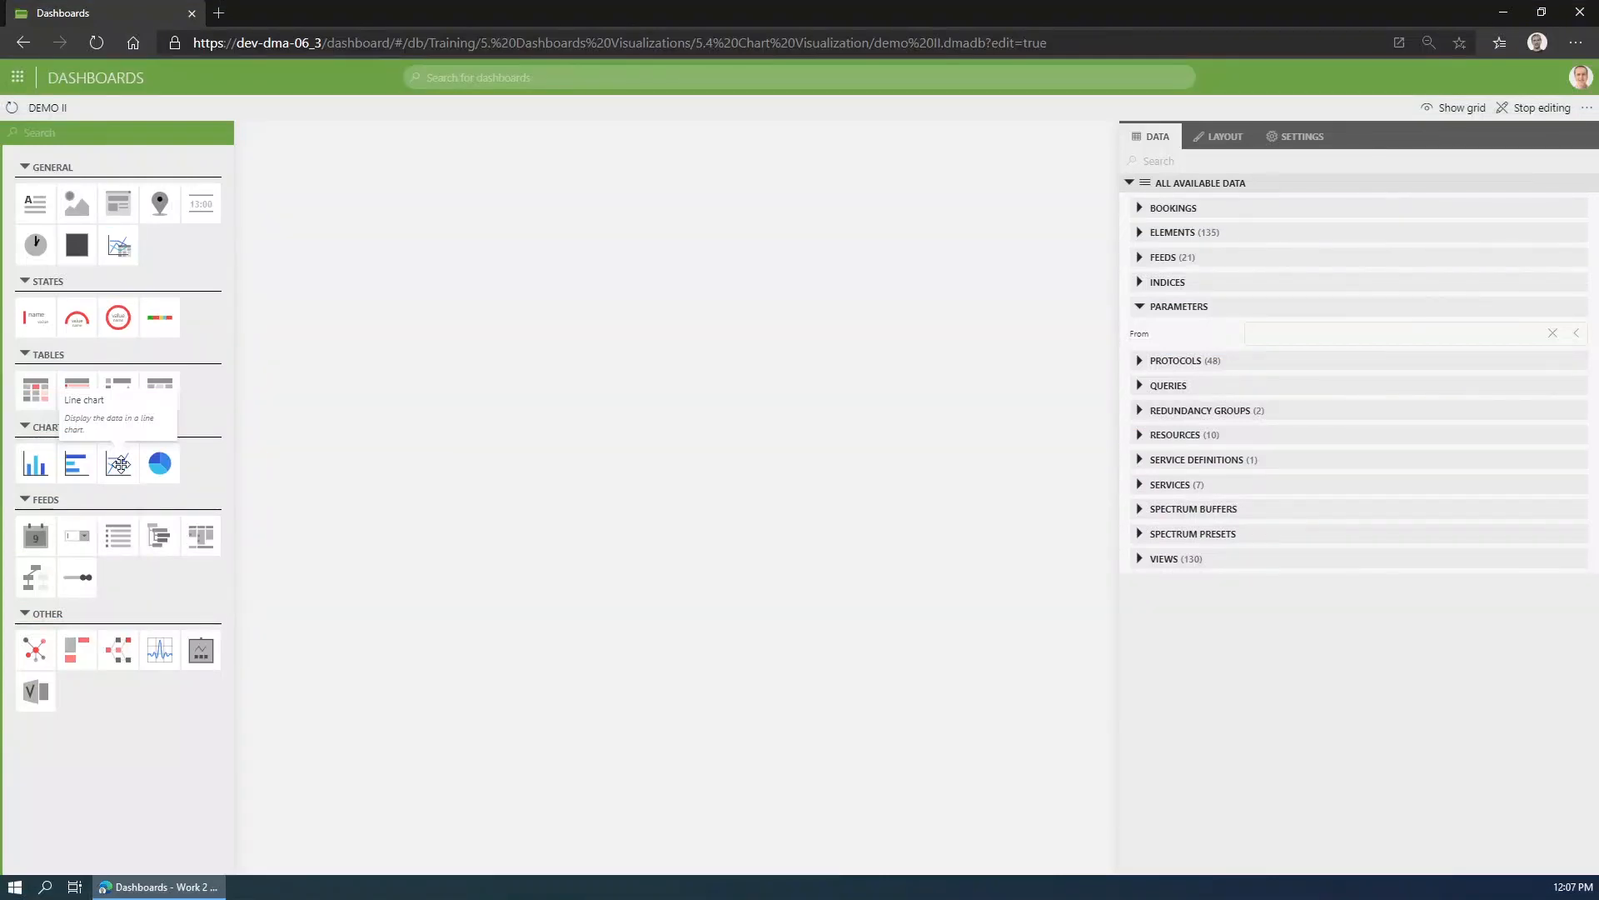
- Add an enlarged line chart to the DEMO II dashboard and assign the Server Main element's Total Processor Load parameter as its data
{"action": "left_click_drag", "start_coordinate": [119, 464], "coordinate": [231, 211]}
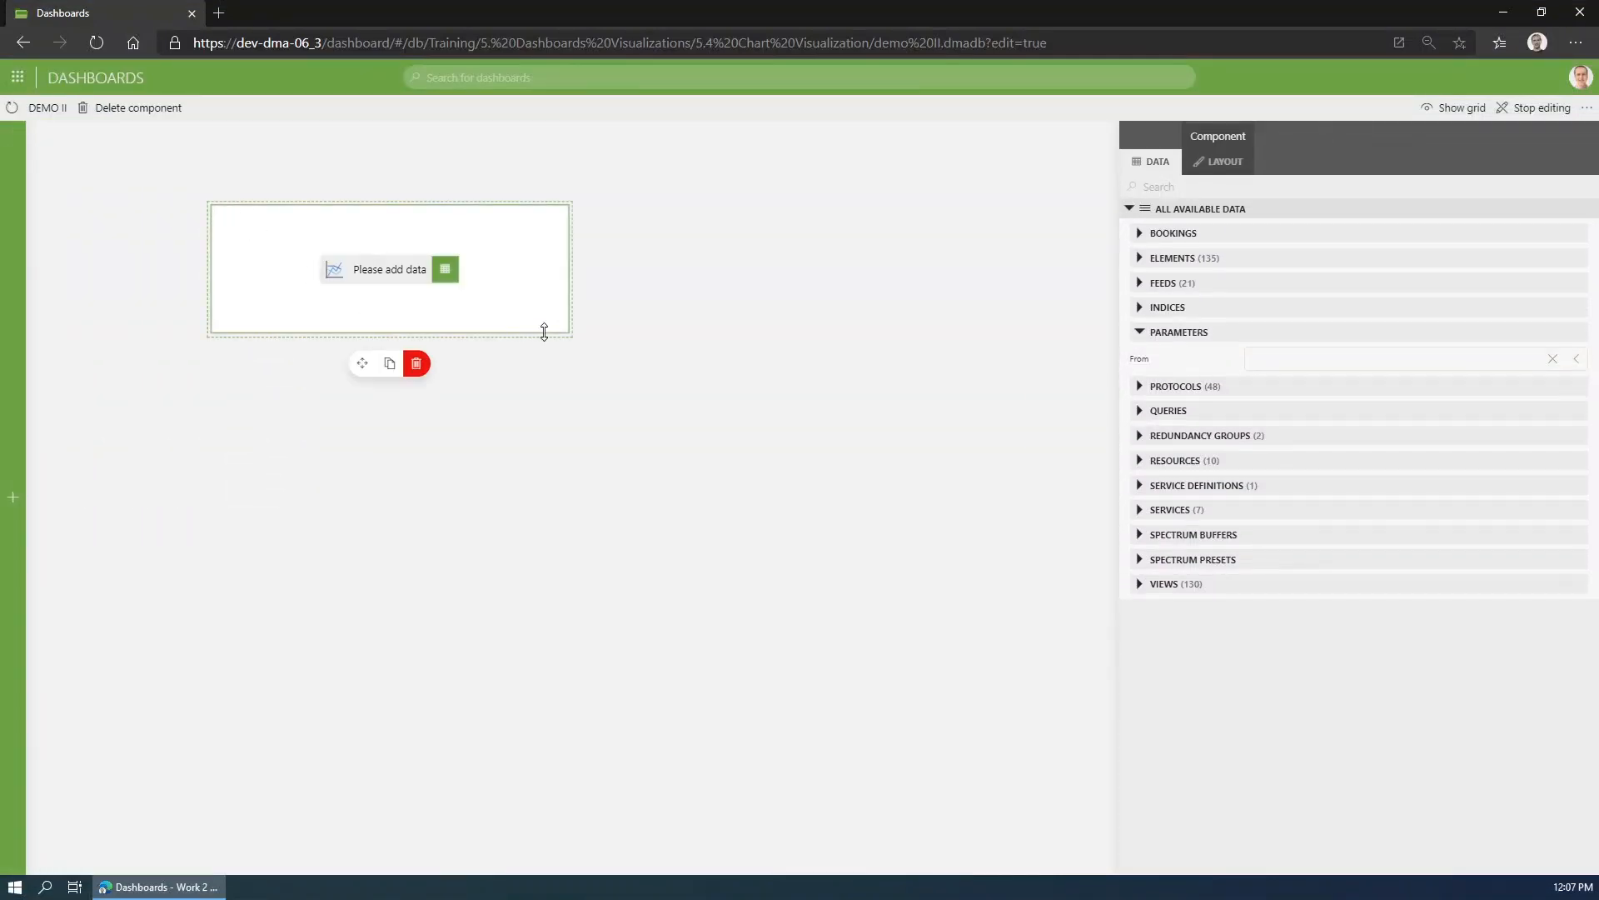
{"action": "left_click_drag", "start_coordinate": [564, 332], "coordinate": [971, 698]}
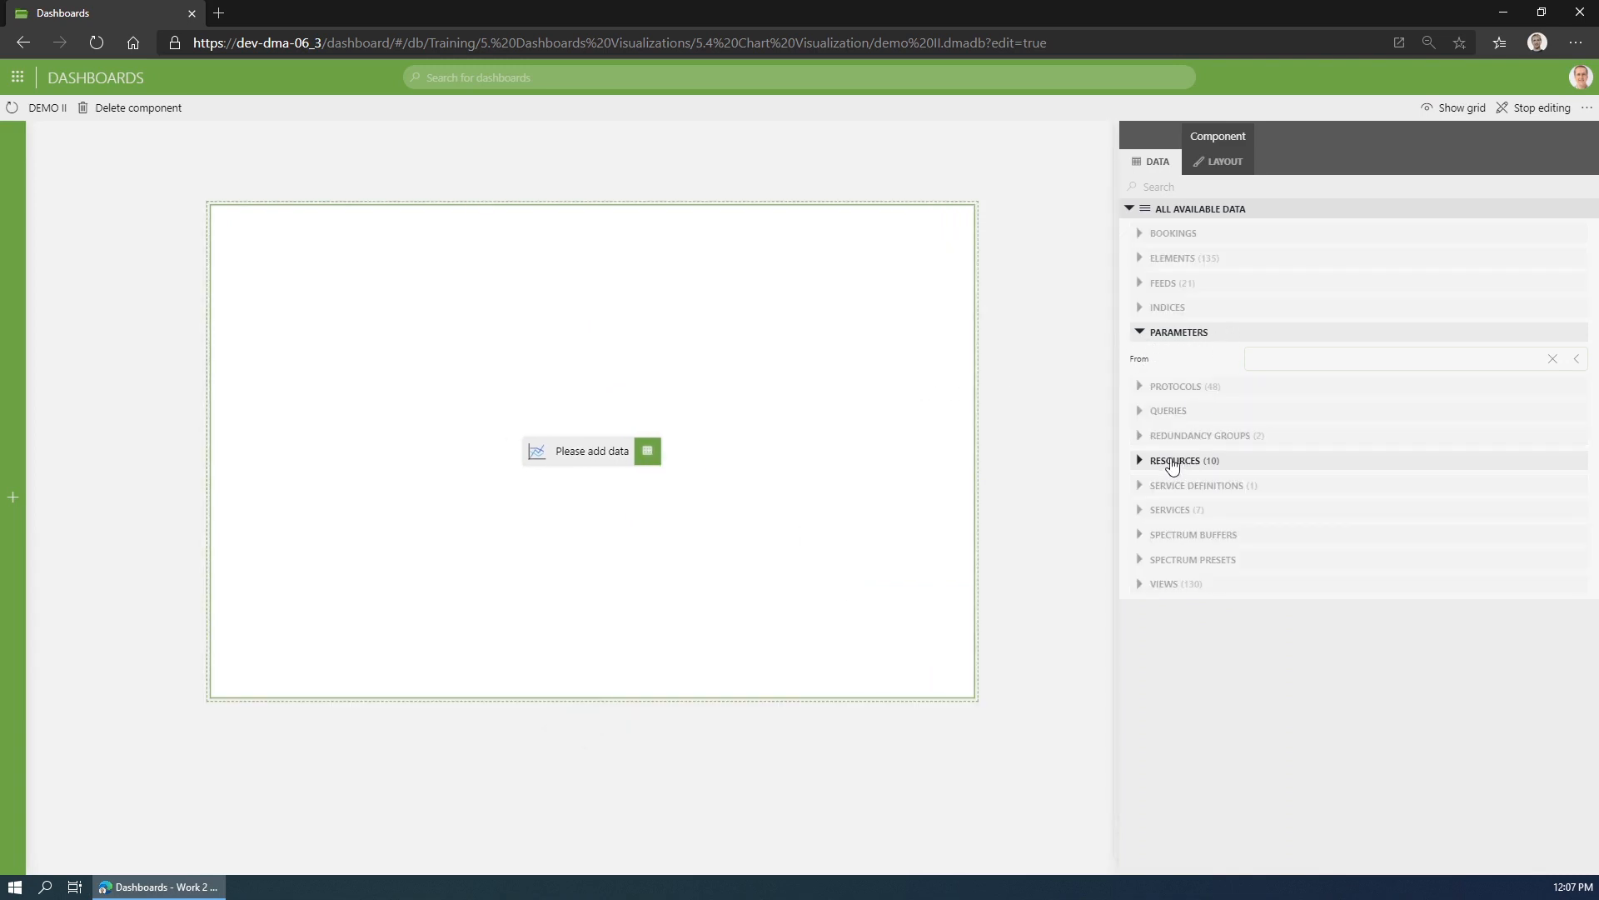
{"action": "left_click", "coordinate": [1281, 358]}
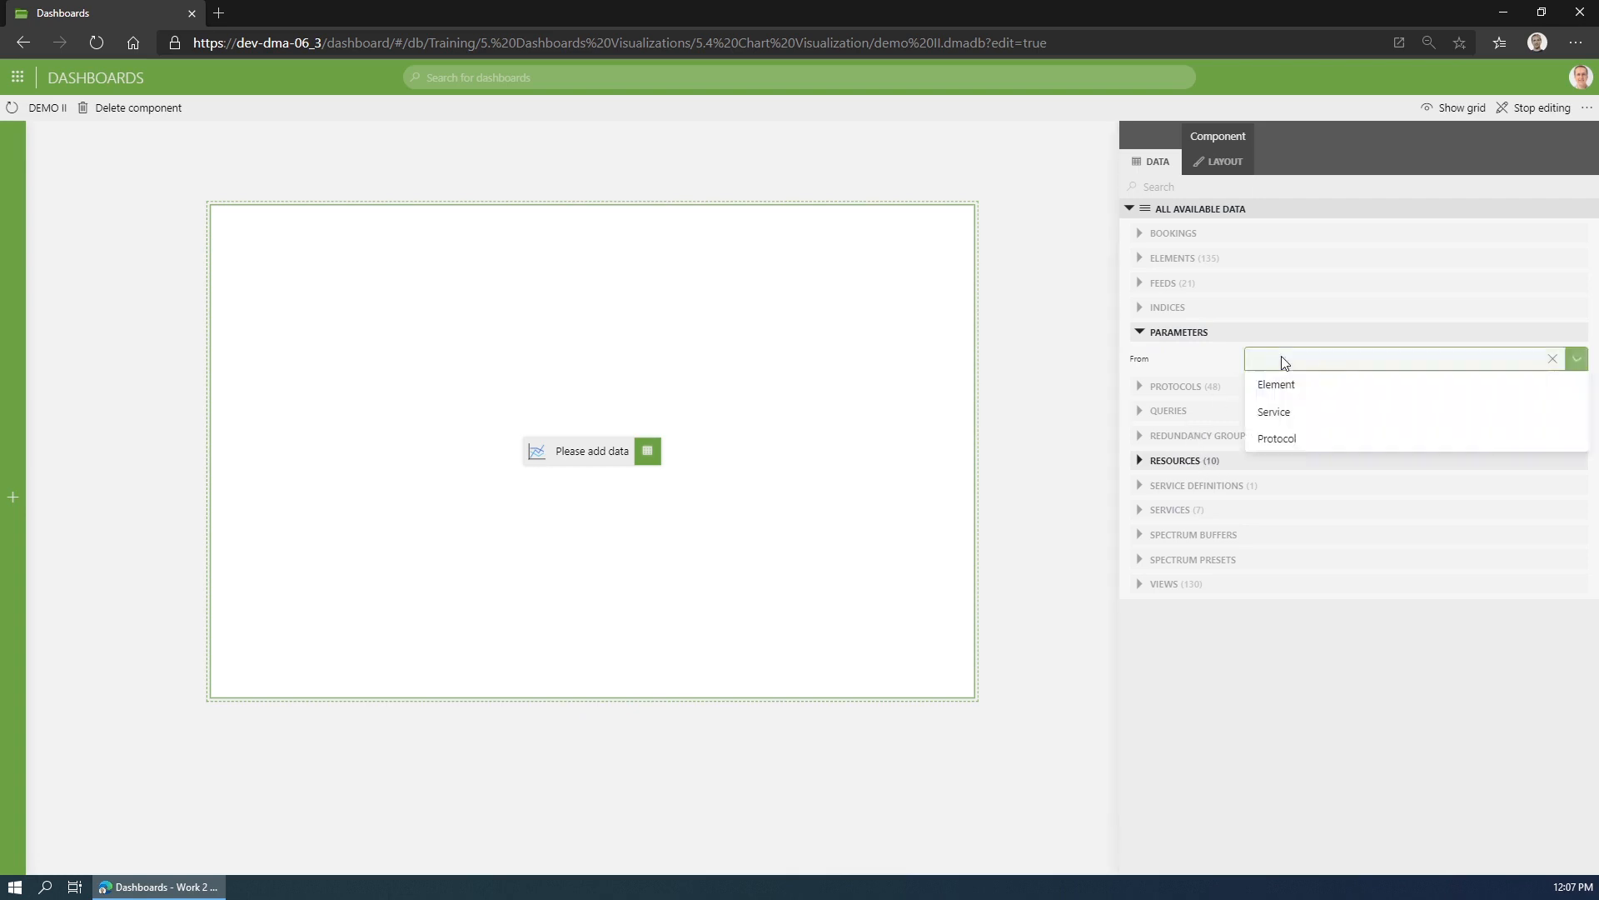
{"action": "left_click", "coordinate": [1291, 387]}
{"action": "left_click", "coordinate": [1454, 360]}
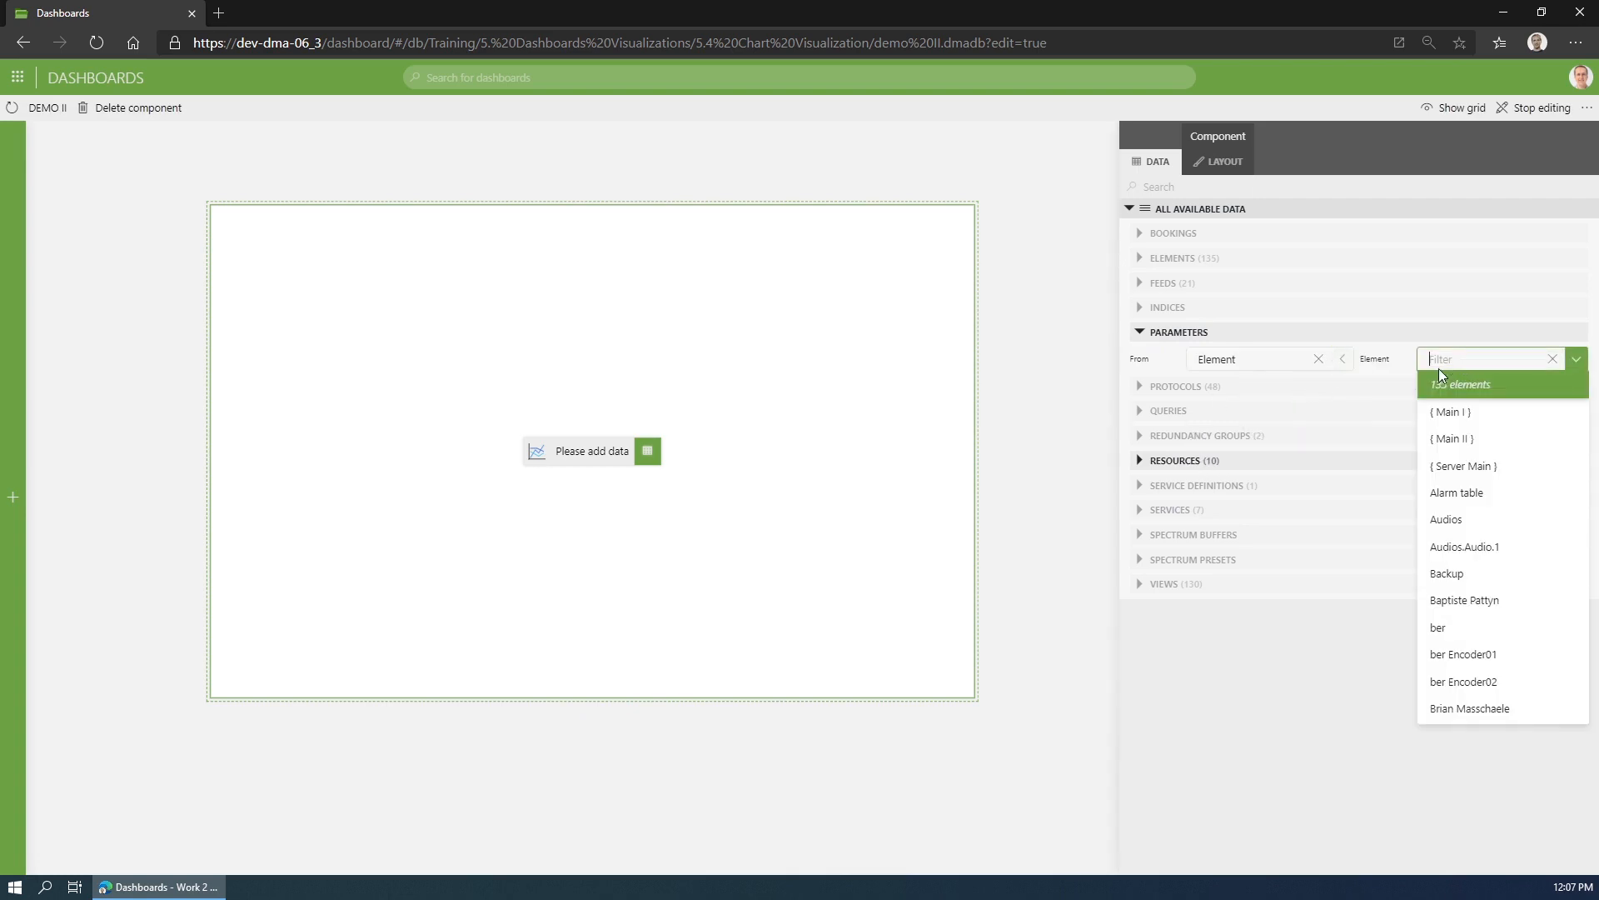
{"action": "type", "text": "ser"}
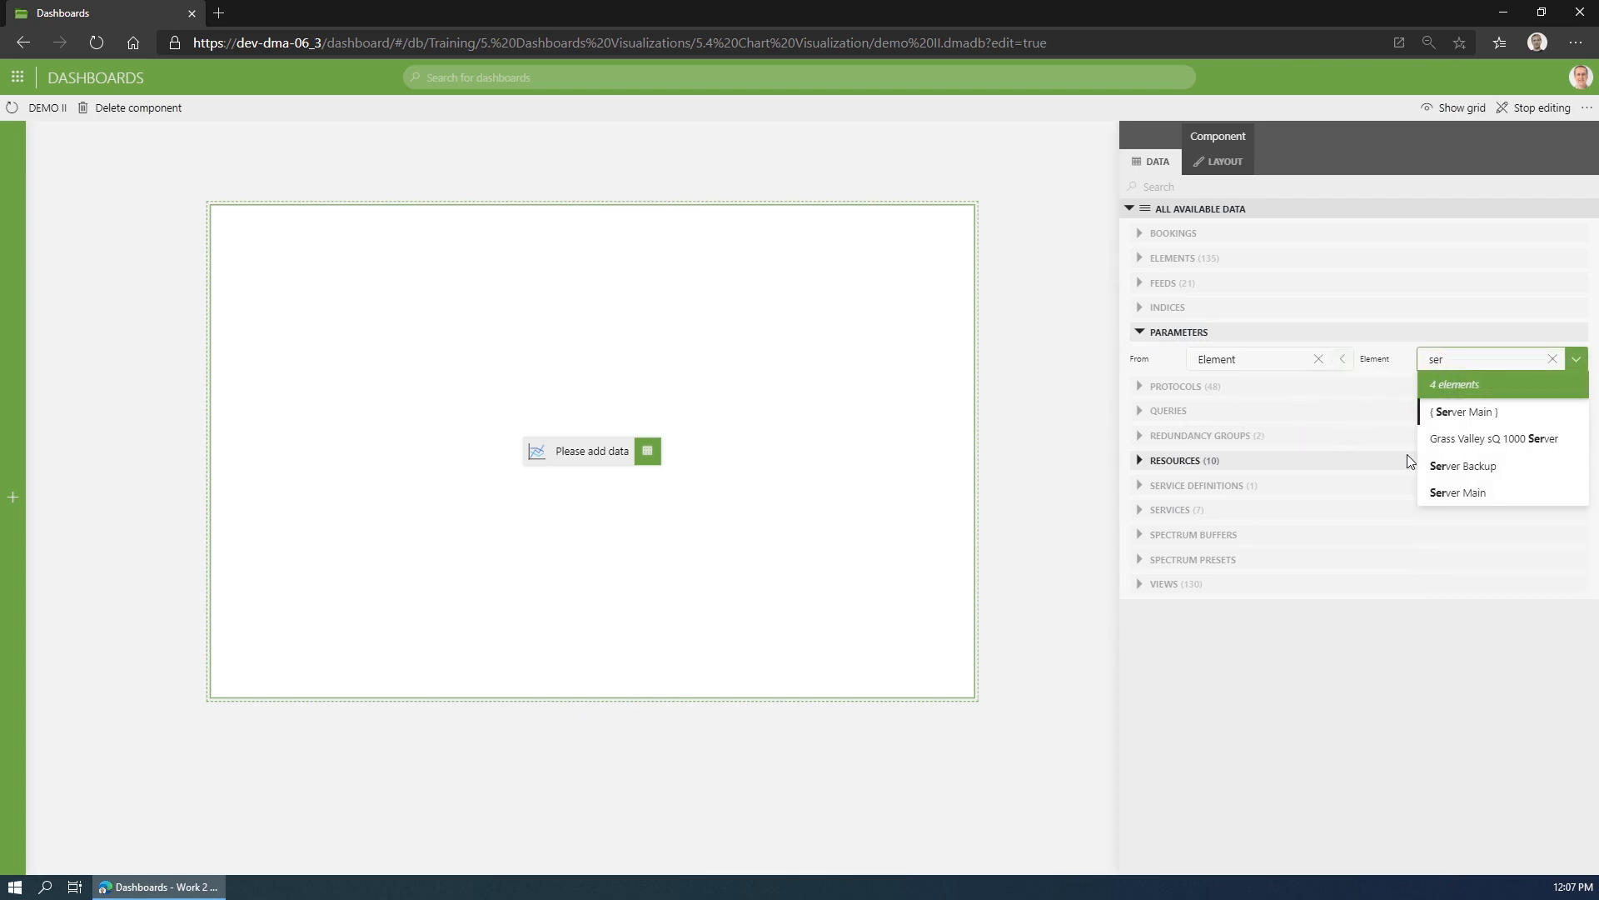
{"action": "left_click", "coordinate": [1488, 495]}
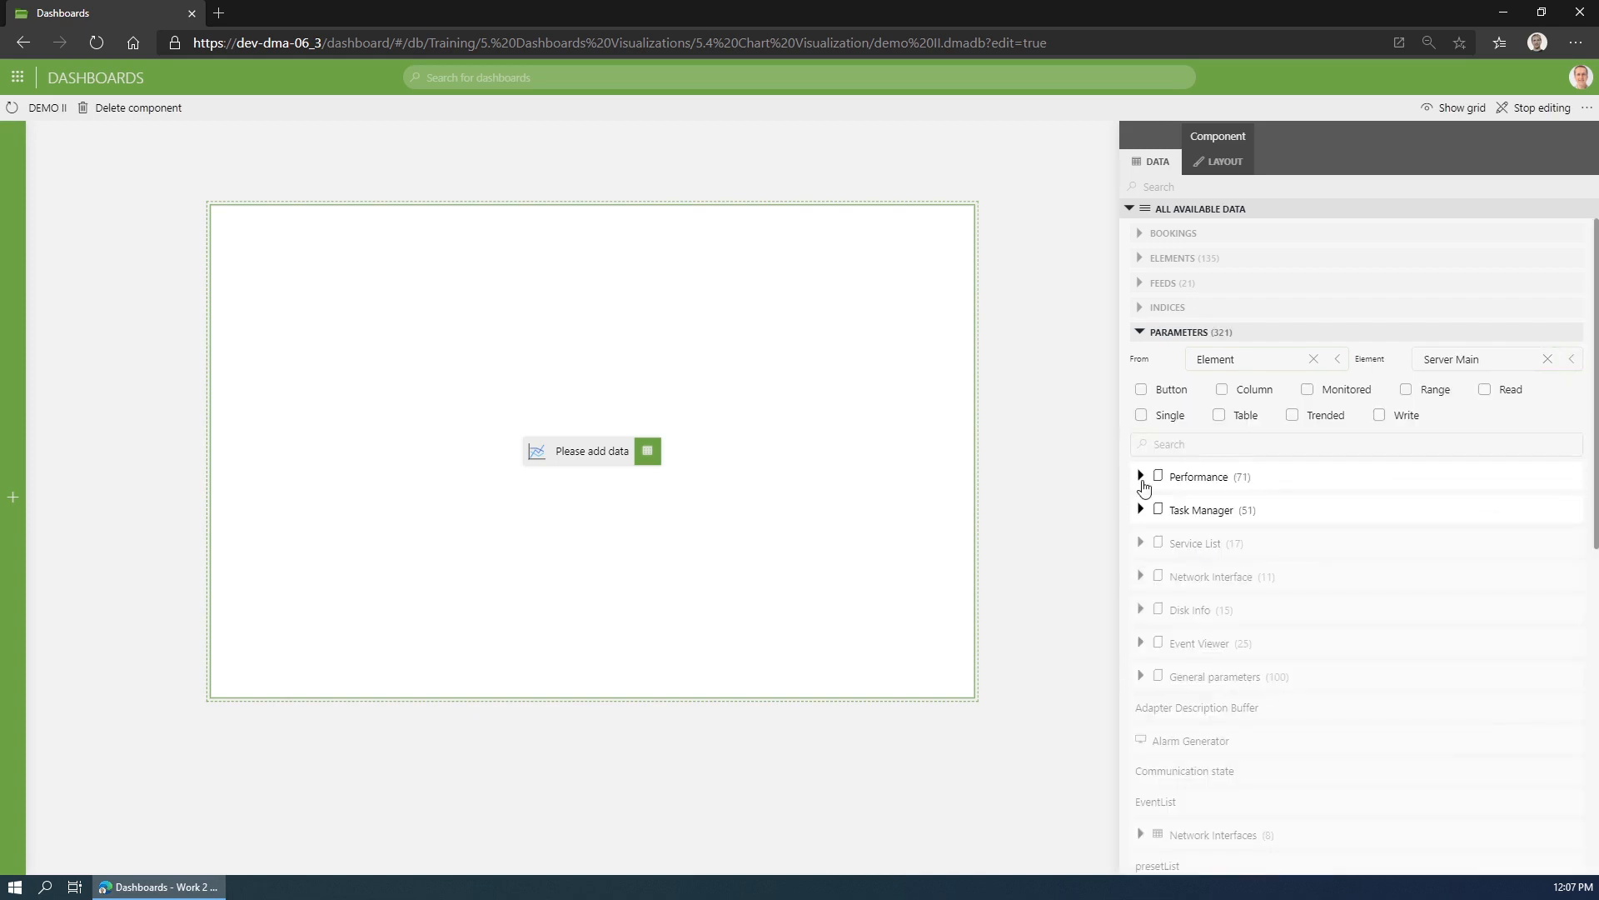
{"action": "left_click", "coordinate": [1148, 480]}
{"action": "left_click_drag", "start_coordinate": [1207, 711], "coordinate": [671, 463]}
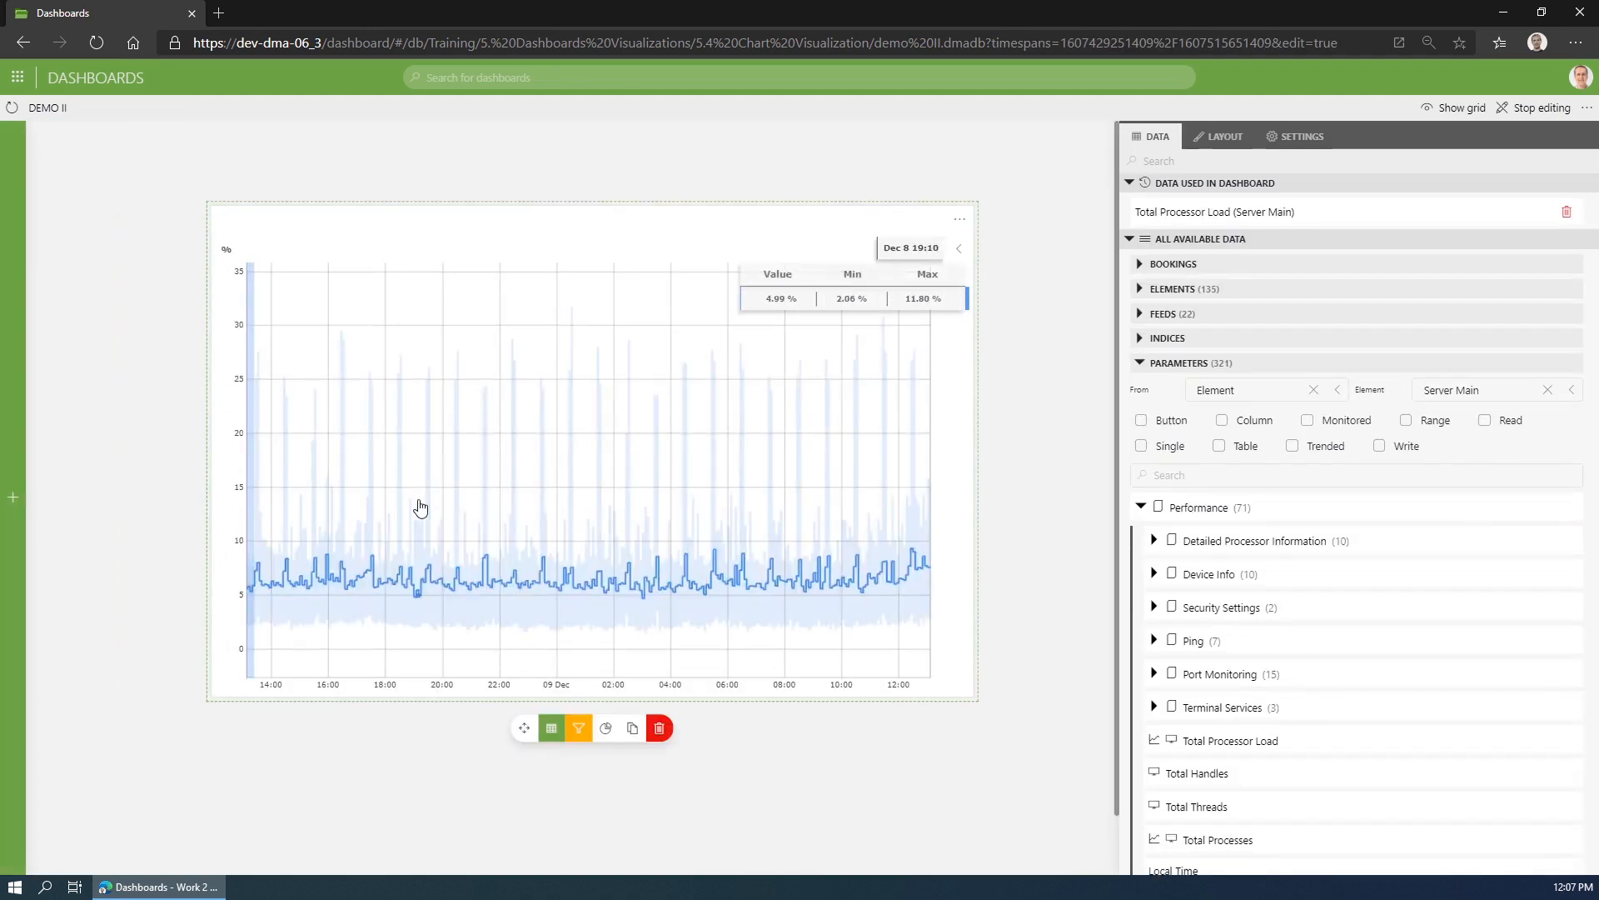
- Set the Total Processor Load line chart's trend span to Last 12 hours
{"action": "left_click", "coordinate": [665, 232]}
{"action": "left_click", "coordinate": [1284, 161]}
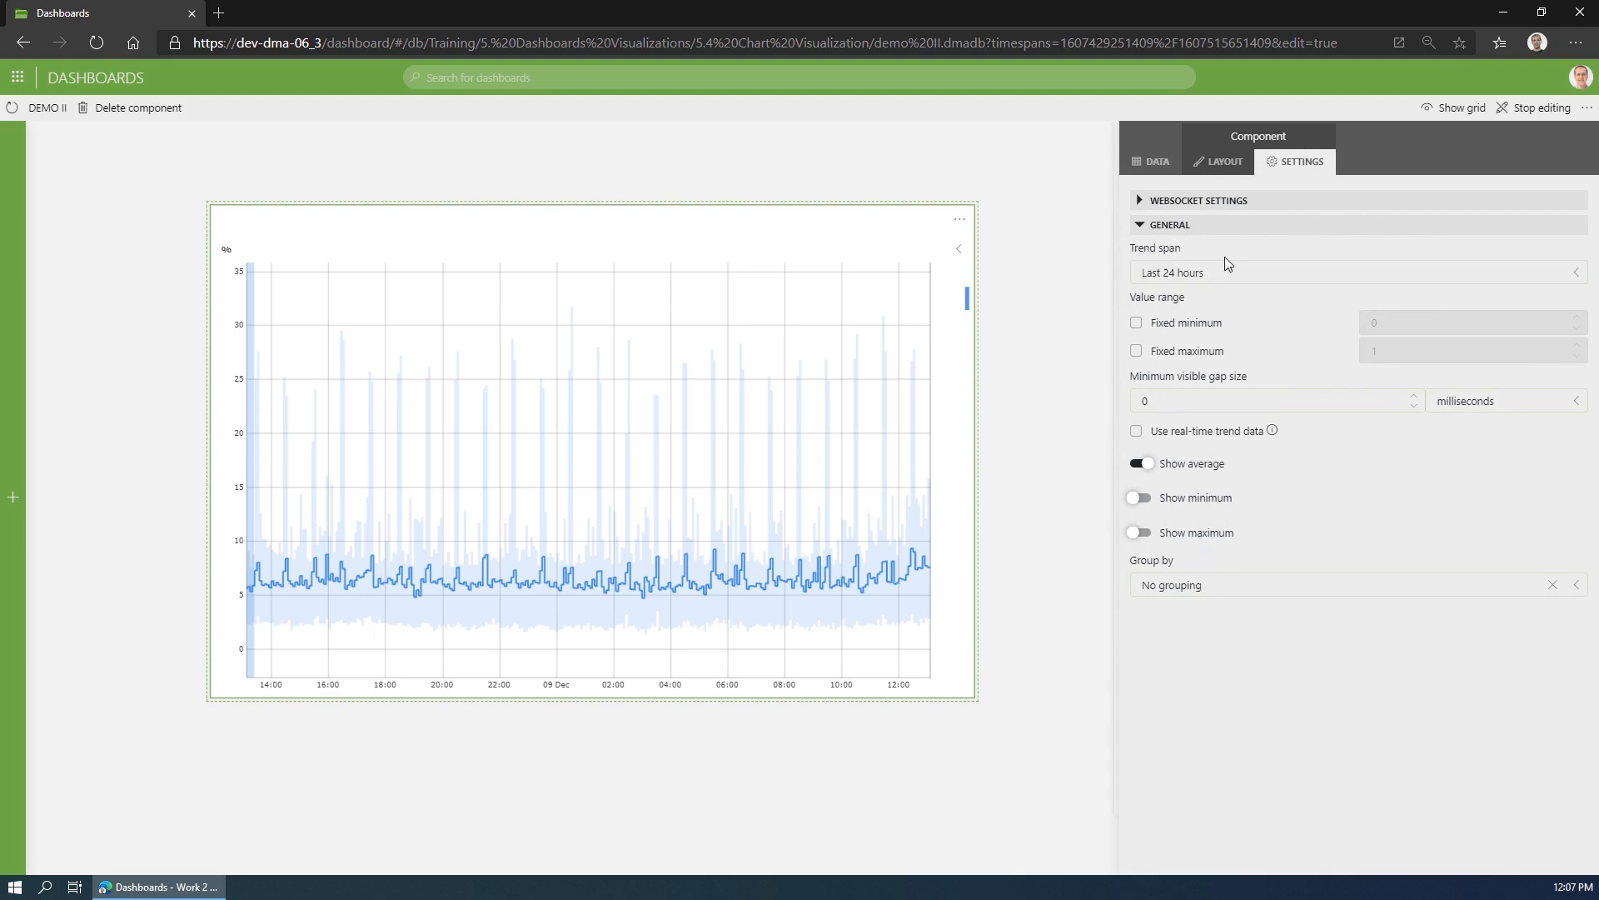
{"action": "left_click", "coordinate": [1259, 269]}
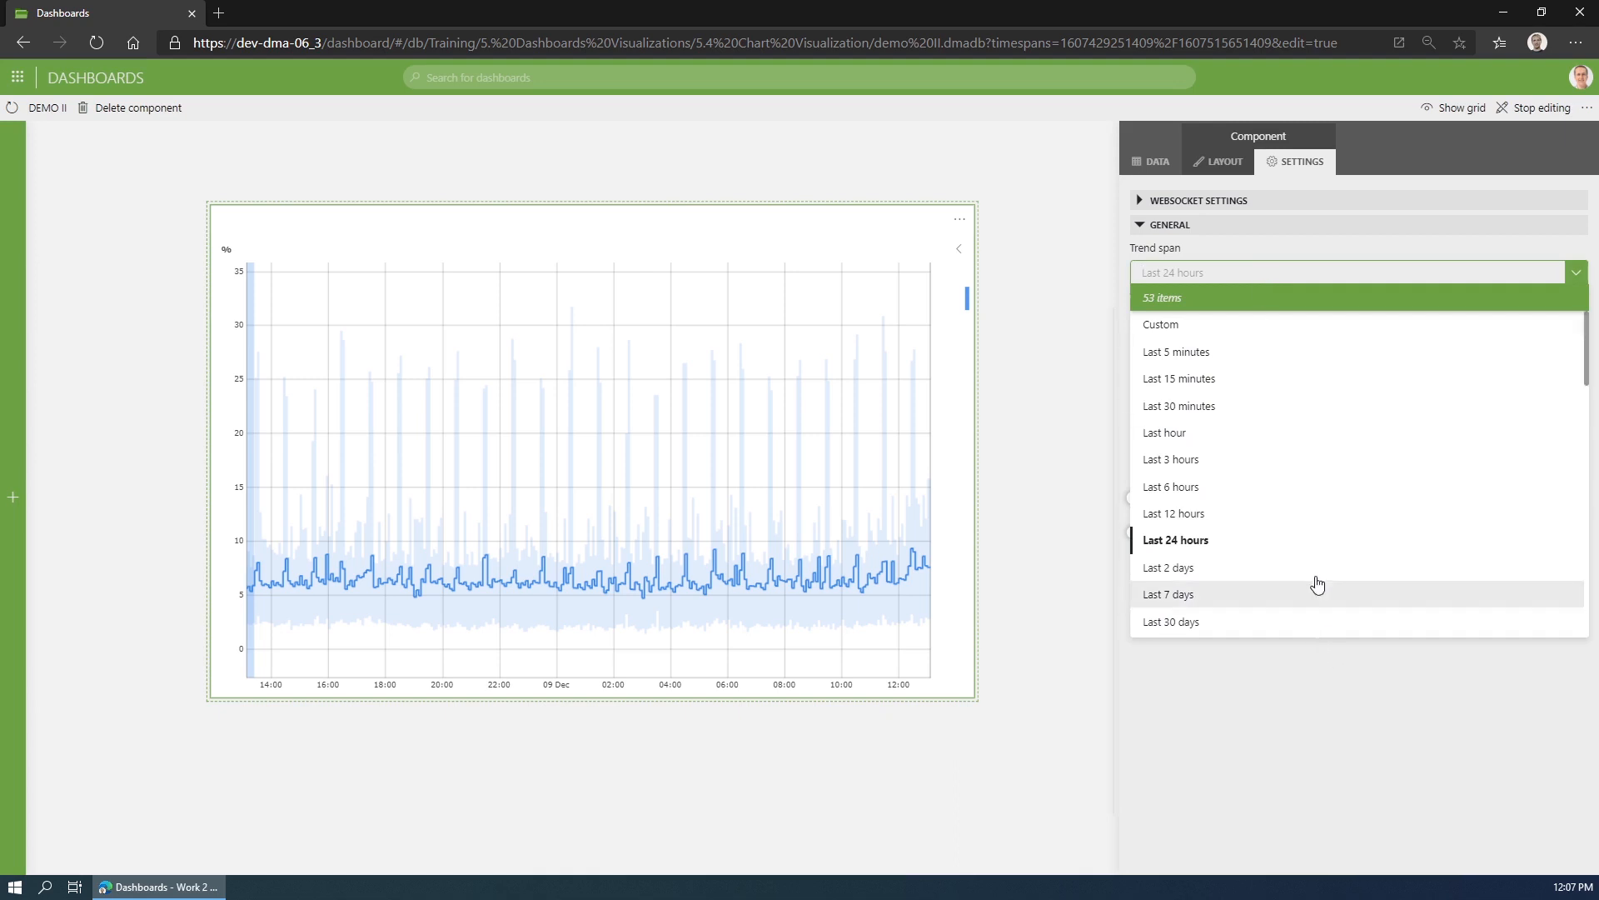
{"action": "left_click", "coordinate": [1287, 523]}
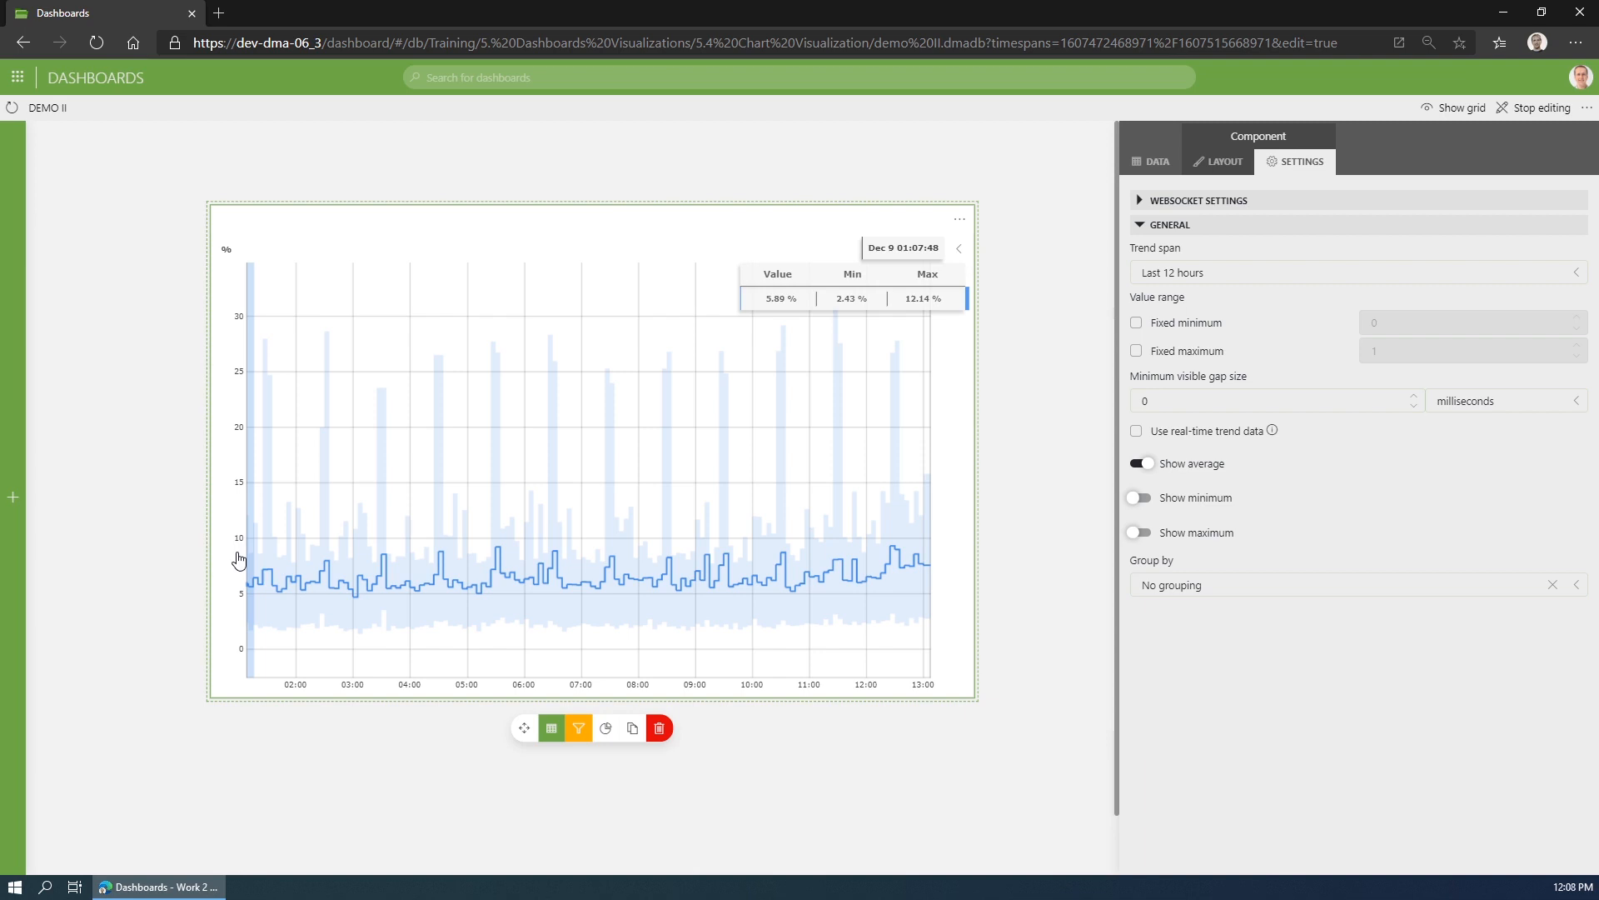
- Fix the Total Processor Load line chart's value range to a minimum of 0 and a maximum of 100
{"action": "left_click", "coordinate": [1165, 325]}
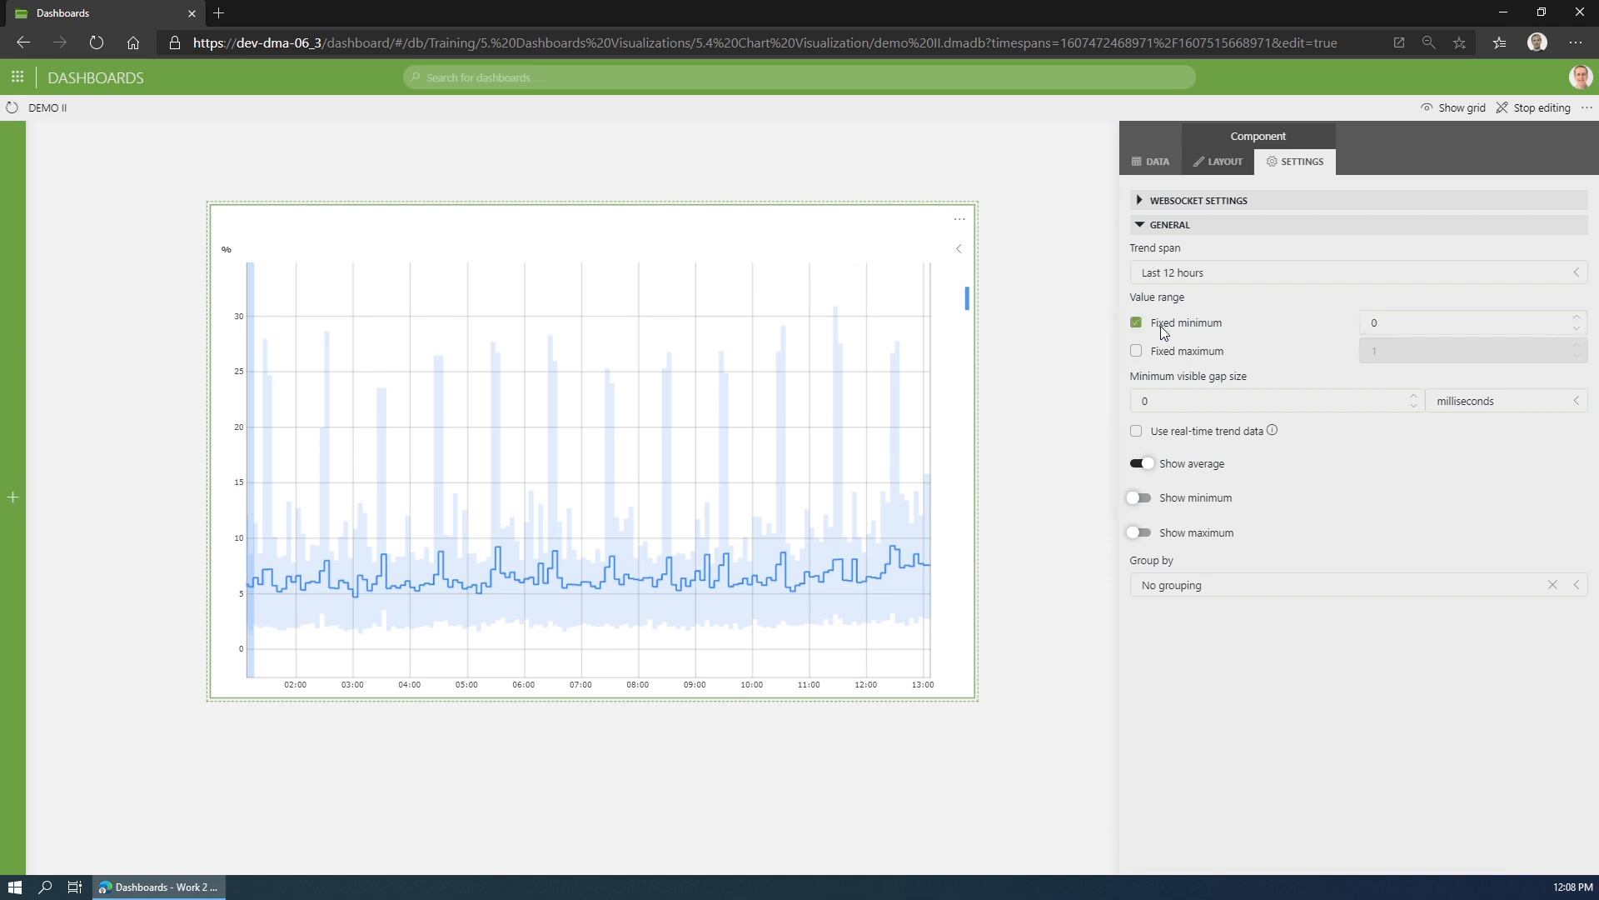
{"action": "left_click", "coordinate": [1169, 353]}
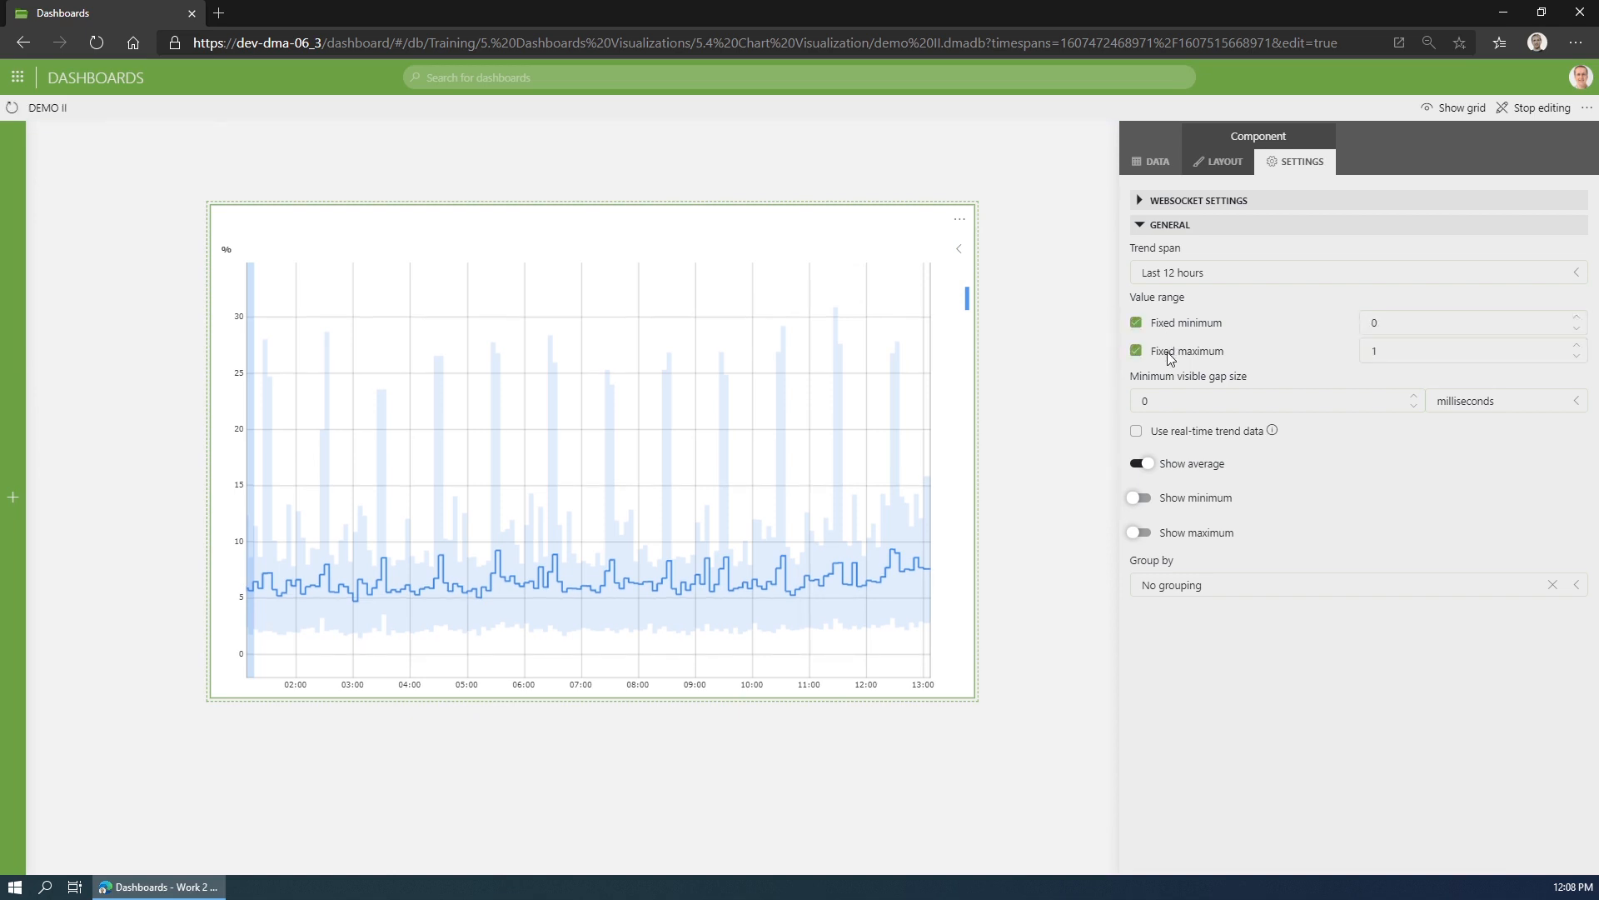
{"action": "left_click", "coordinate": [1425, 349]}
{"action": "type", "text": "00"}
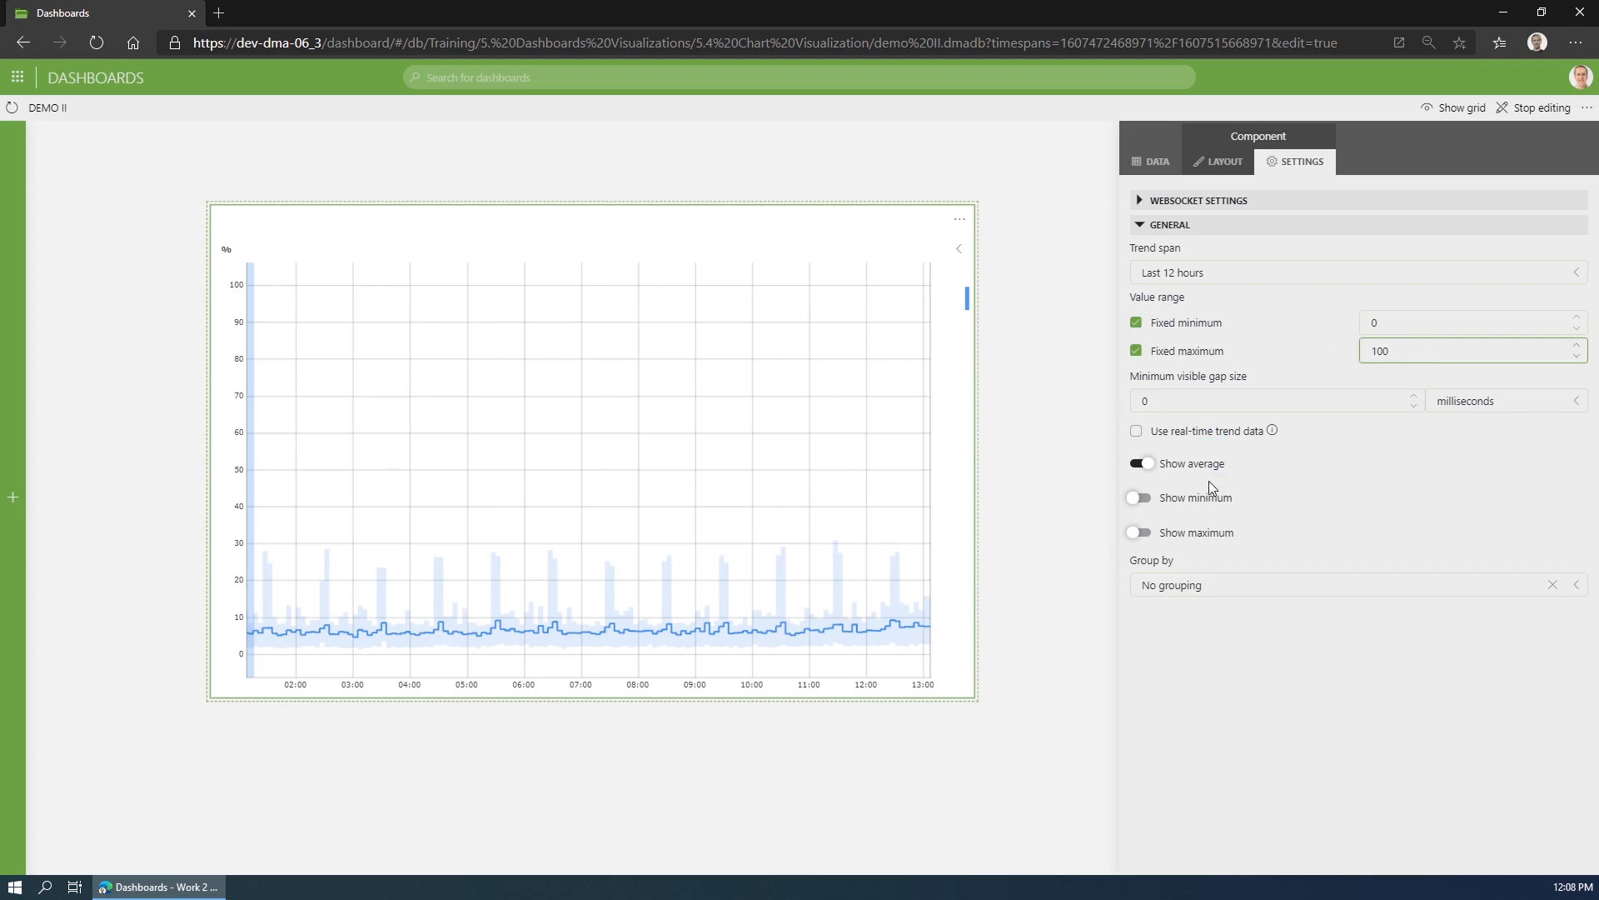
- Try real-time trend data and the minimum and maximum lines on the chart, and return to showing only the average trend line
{"action": "left_click", "coordinate": [1174, 431]}
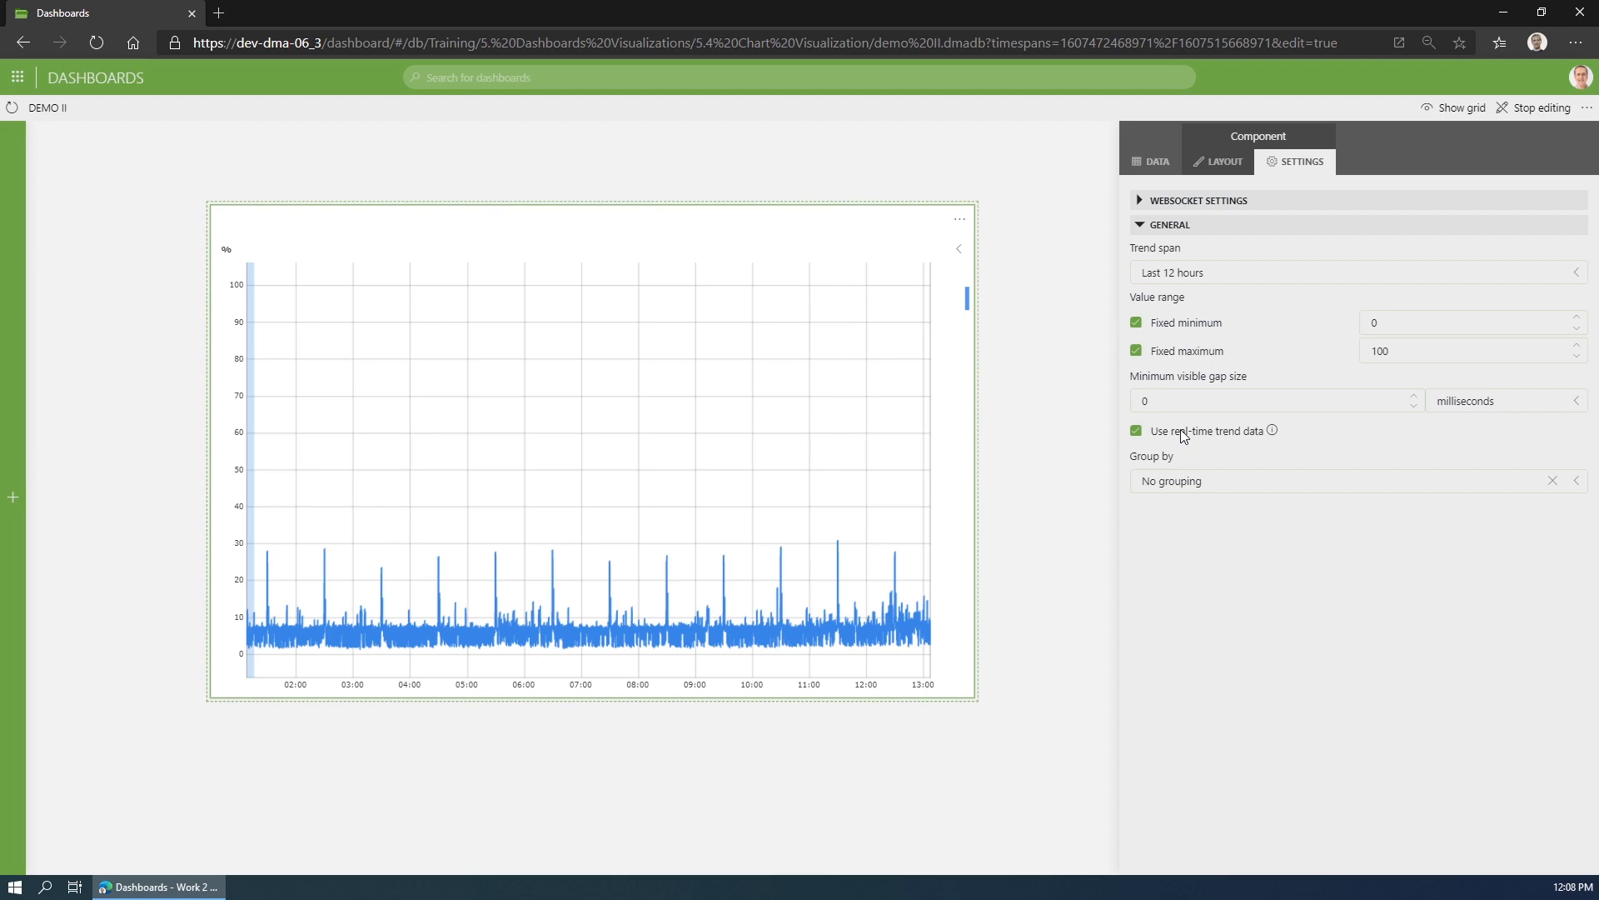
{"action": "left_click", "coordinate": [1184, 433]}
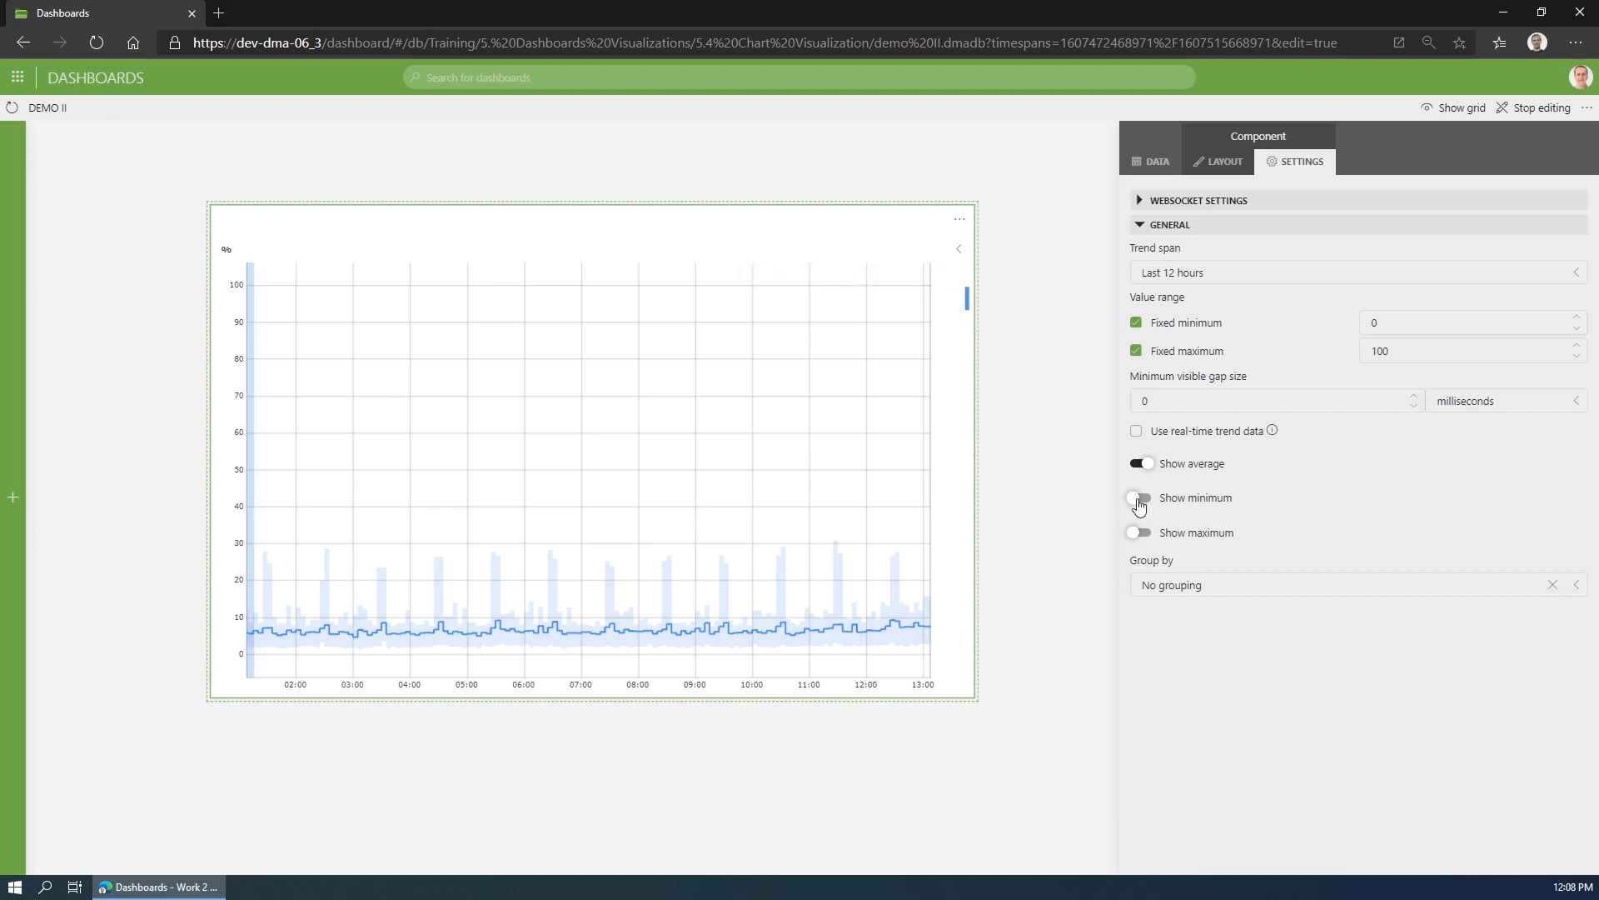
{"action": "left_click", "coordinate": [1139, 498]}
{"action": "left_click", "coordinate": [1138, 464]}
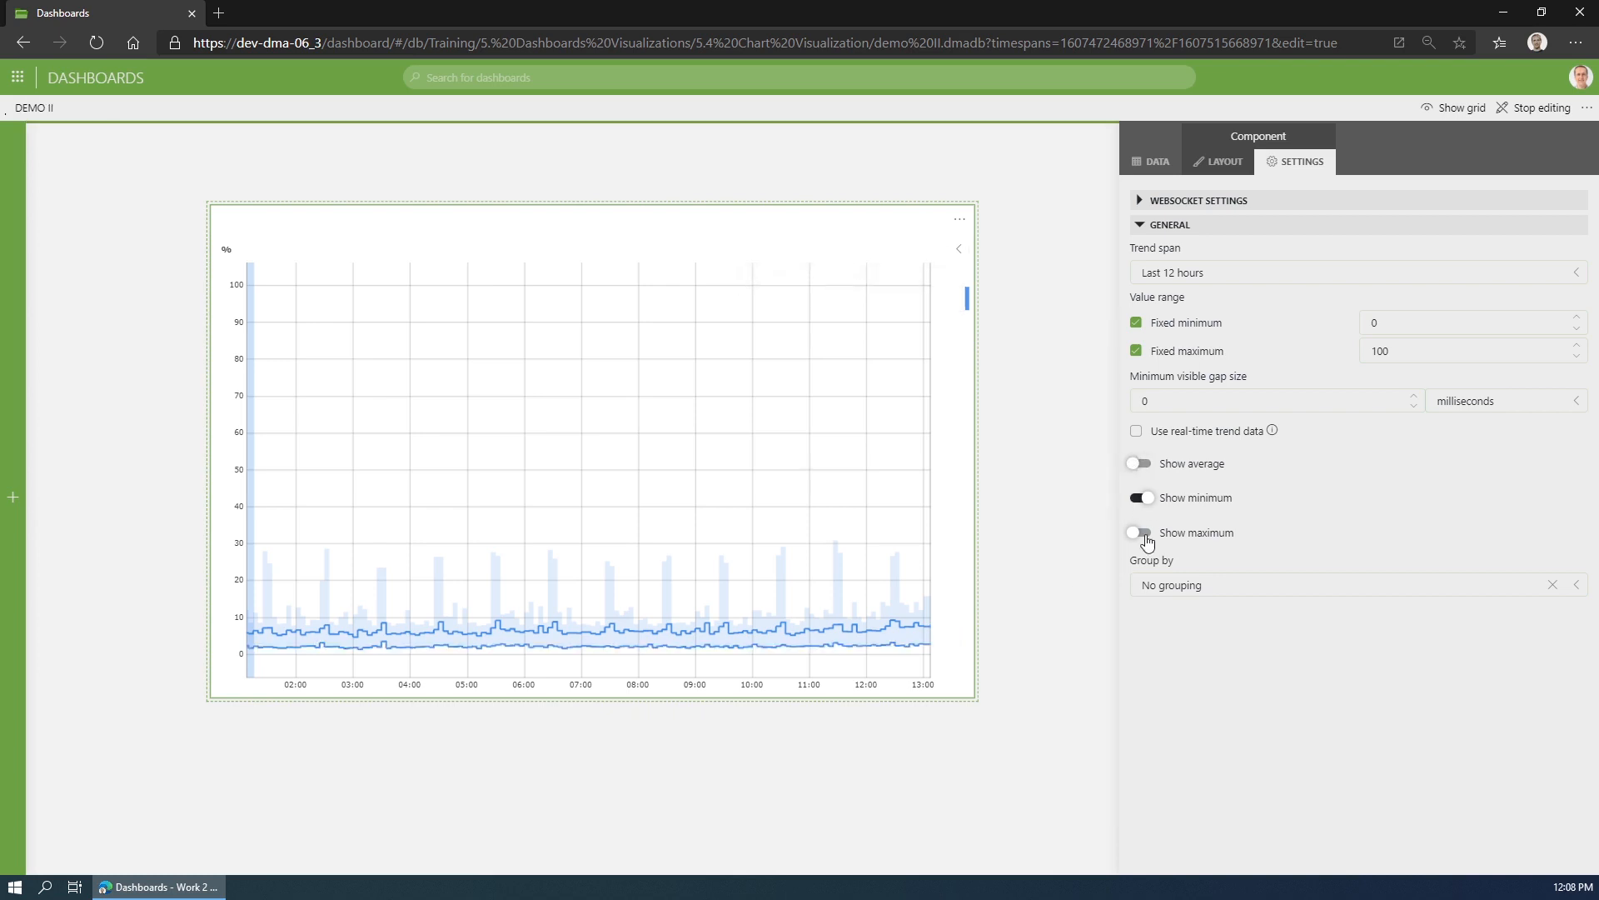
{"action": "left_click", "coordinate": [1138, 533]}
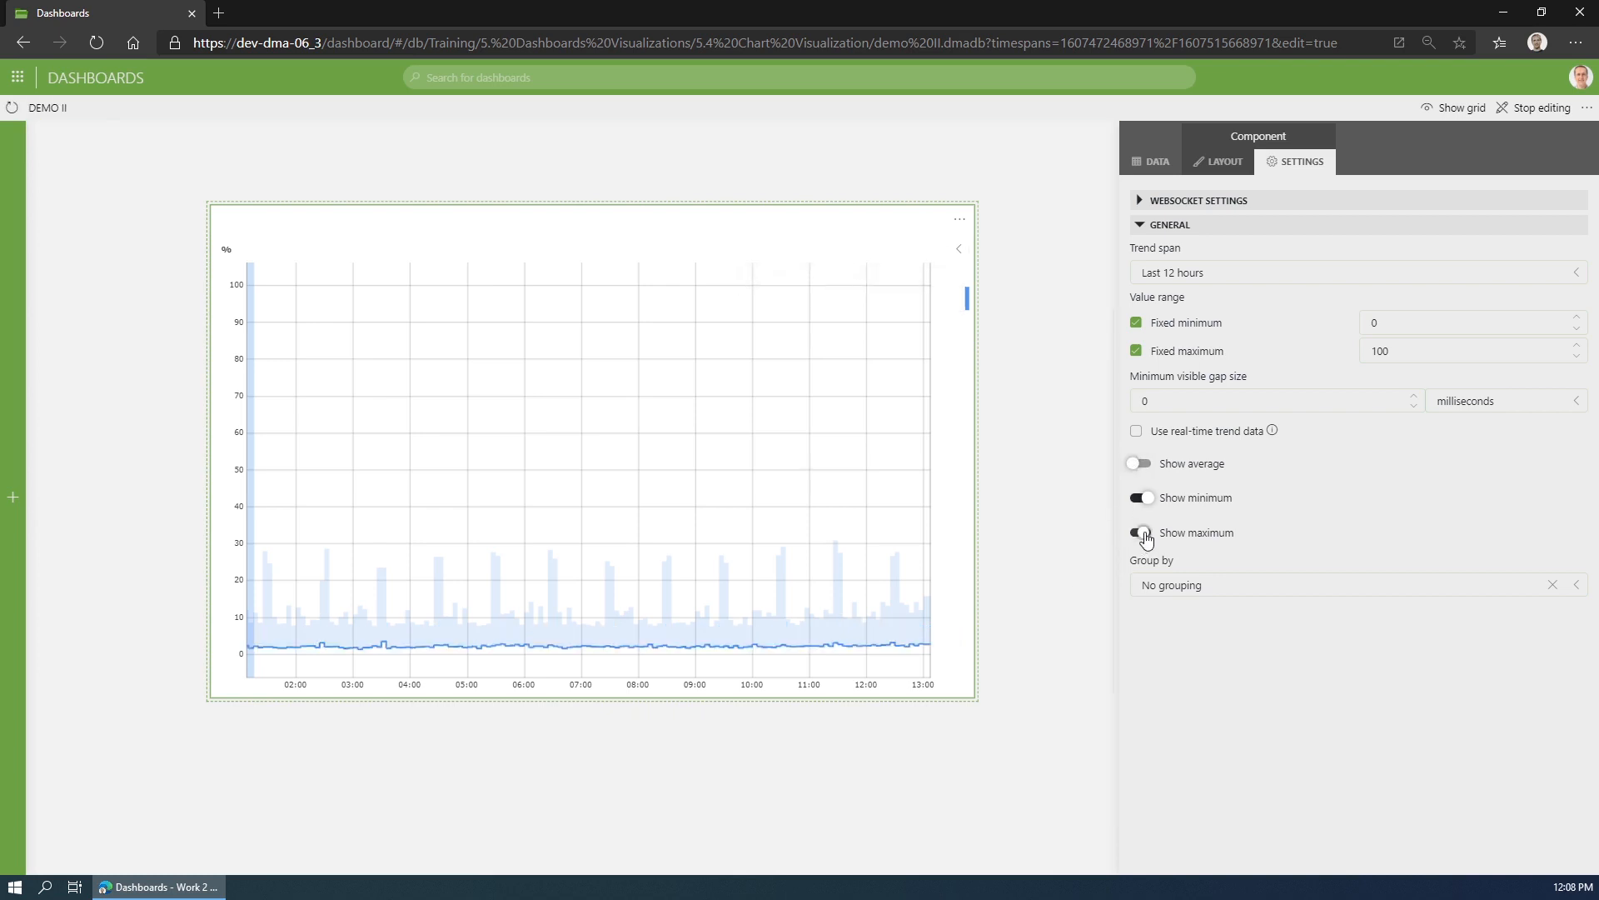
{"action": "left_click", "coordinate": [1139, 463]}
{"action": "left_click", "coordinate": [1137, 497]}
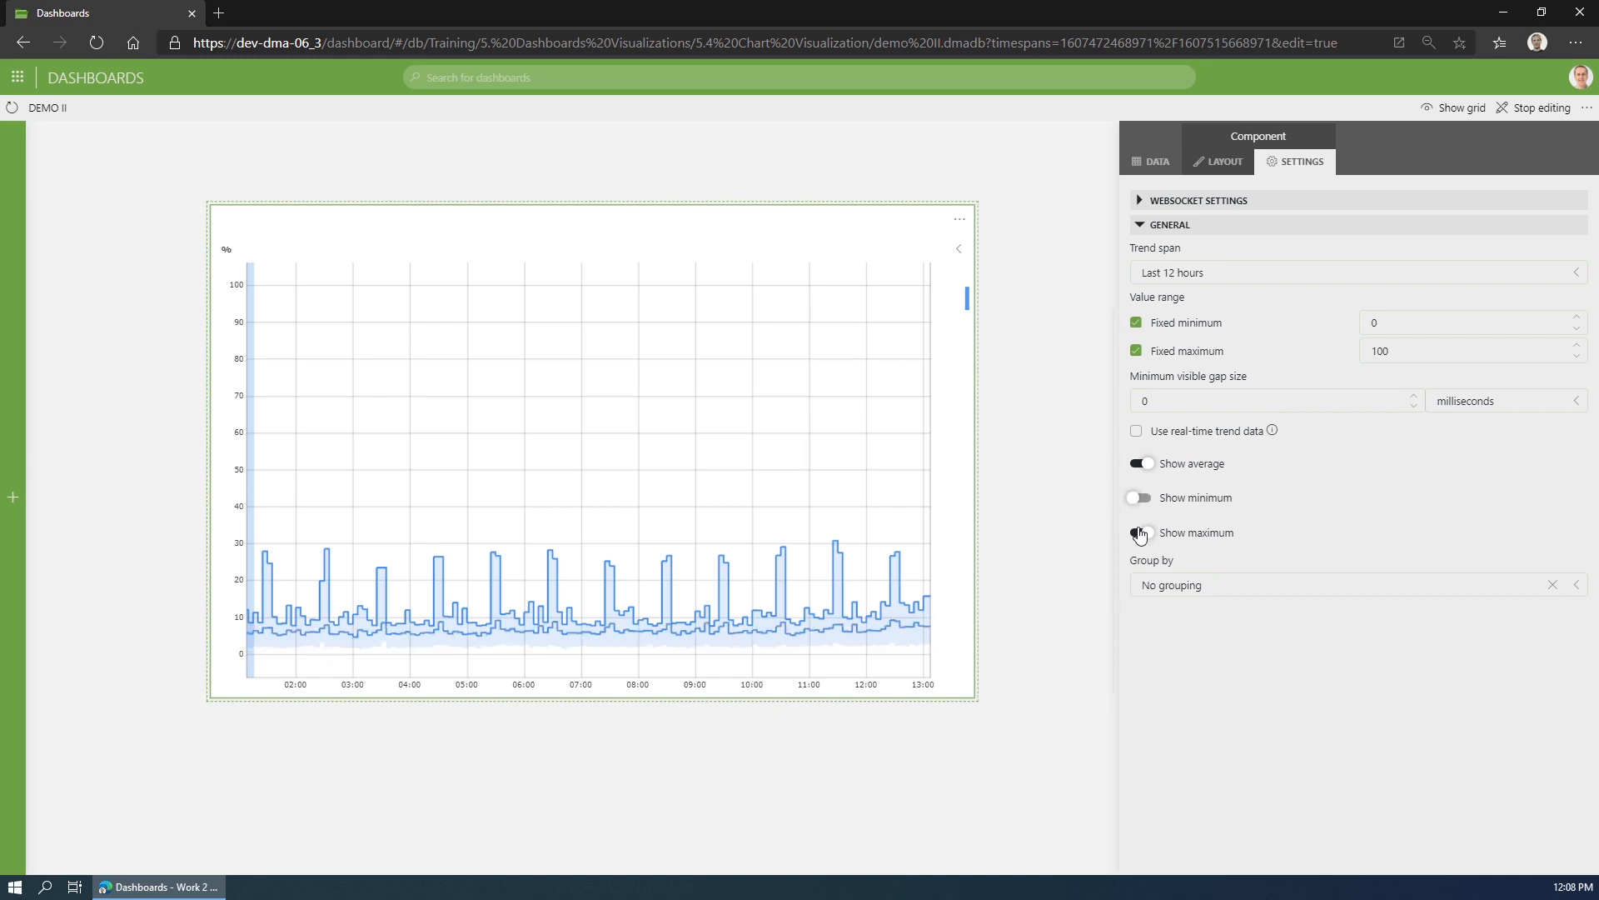
{"action": "left_click", "coordinate": [1139, 533]}
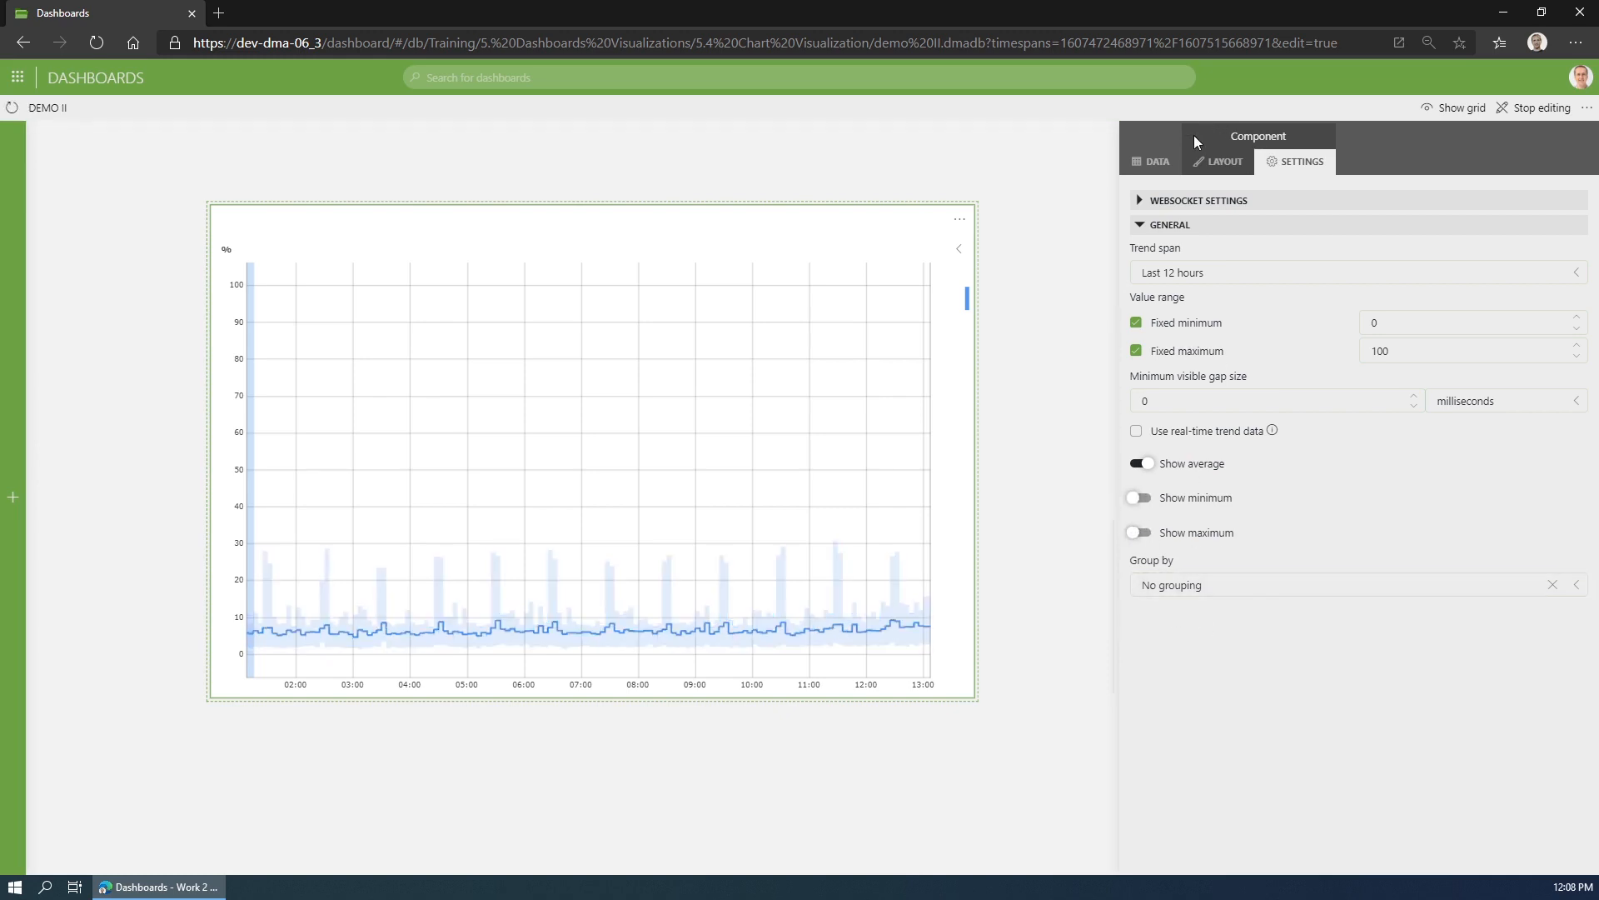
- Show the range selector on the line chart and narrow its visible range to start shortly before 09:00
{"action": "left_click", "coordinate": [1224, 162]}
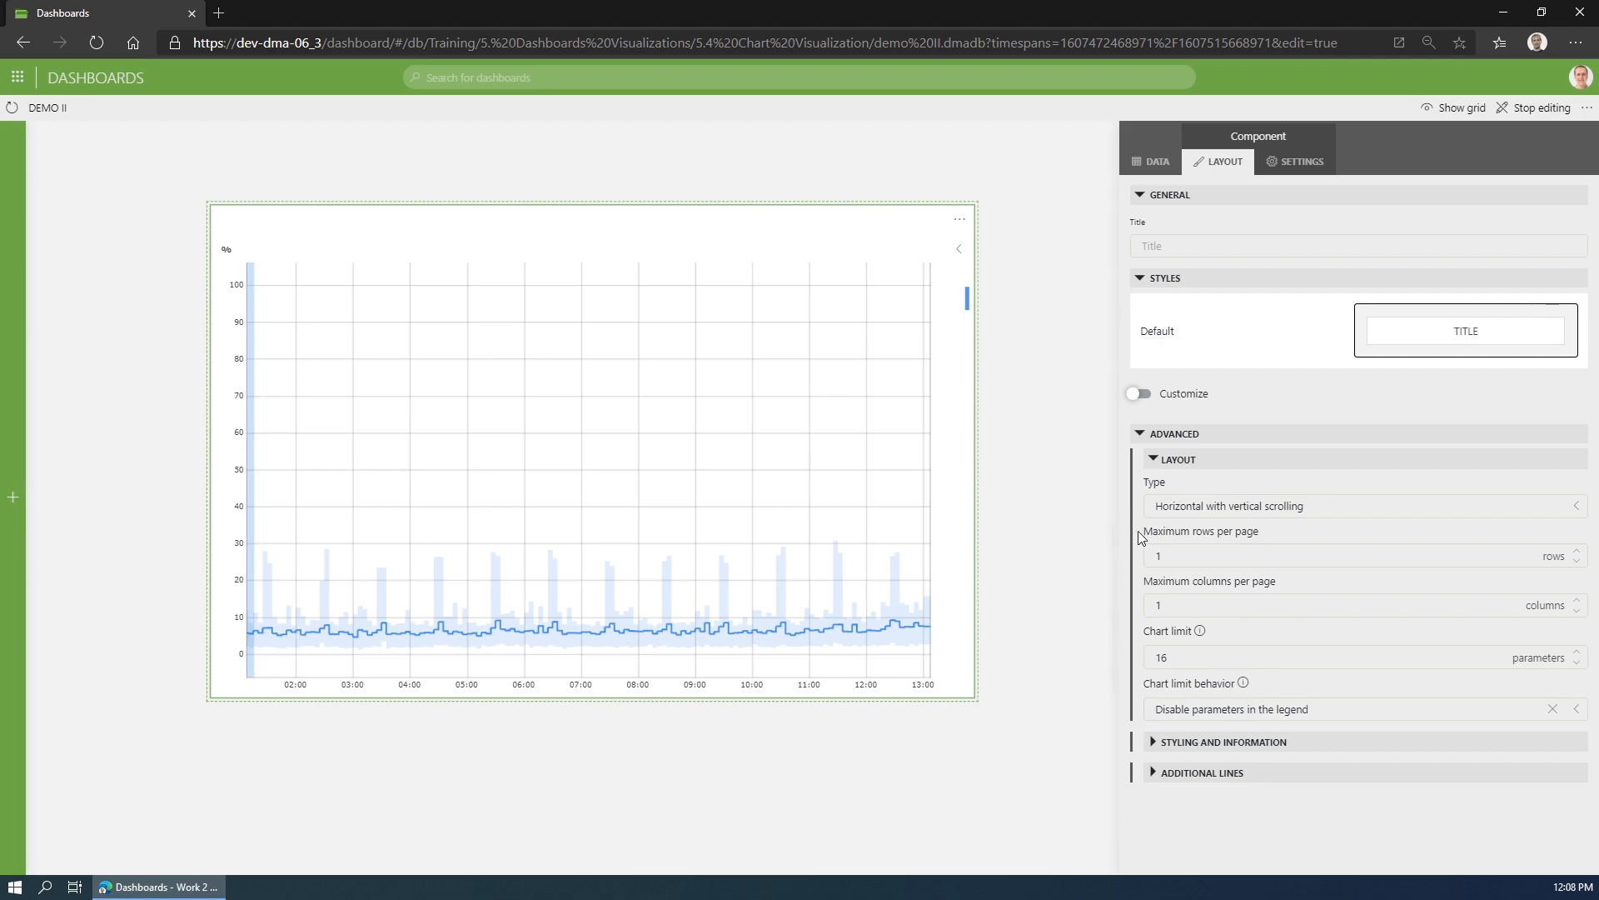
{"action": "left_click", "coordinate": [1156, 464]}
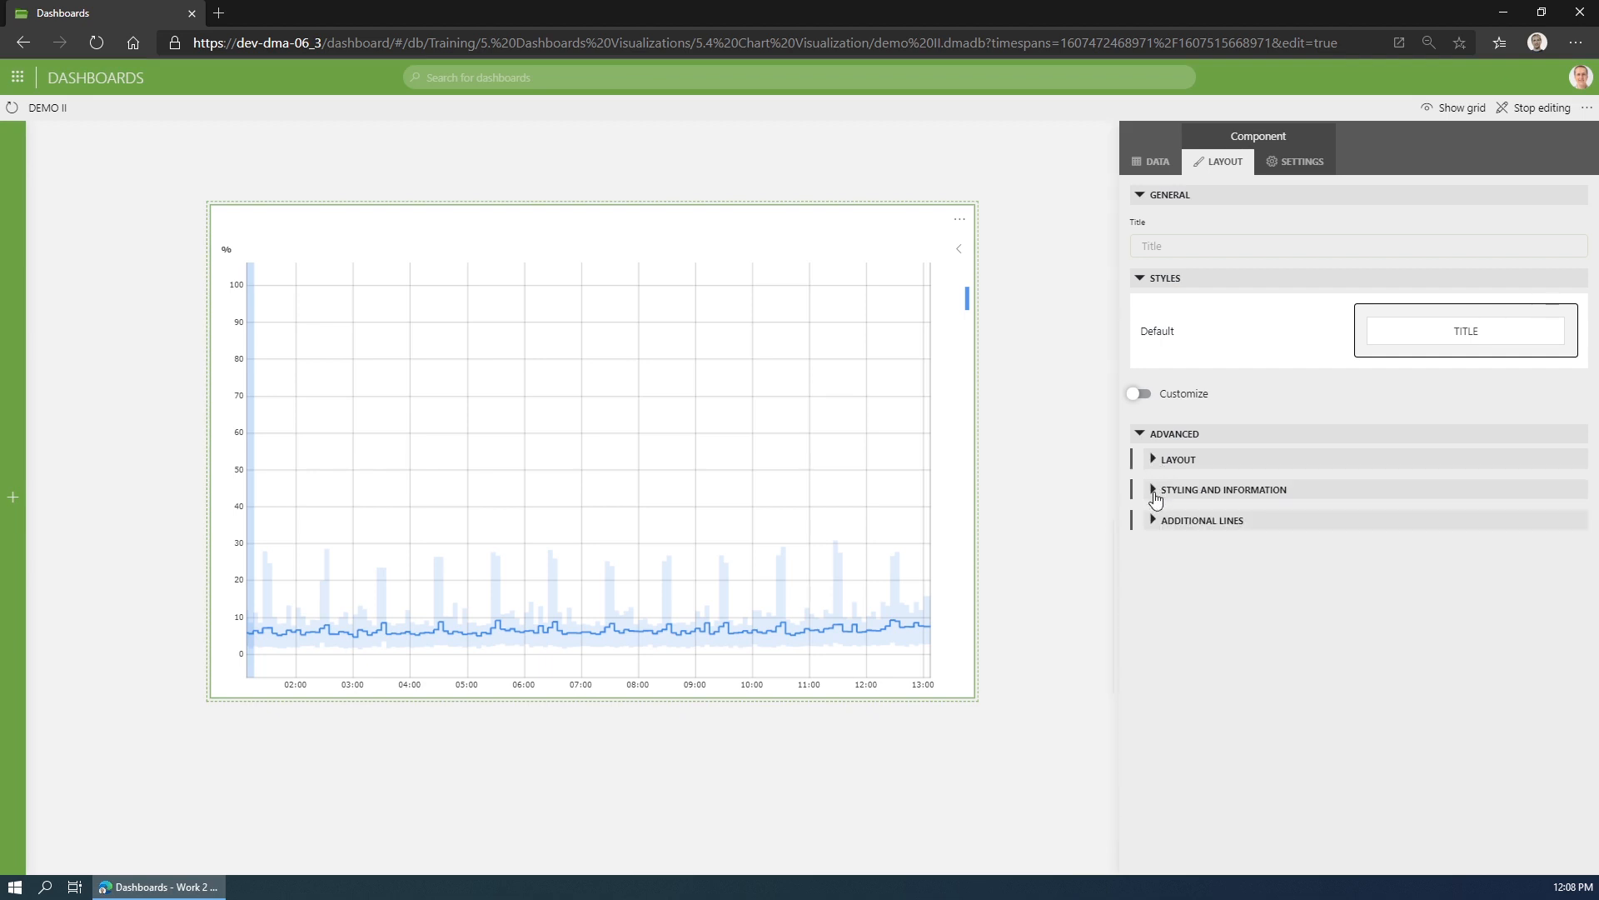
{"action": "left_click", "coordinate": [1153, 494]}
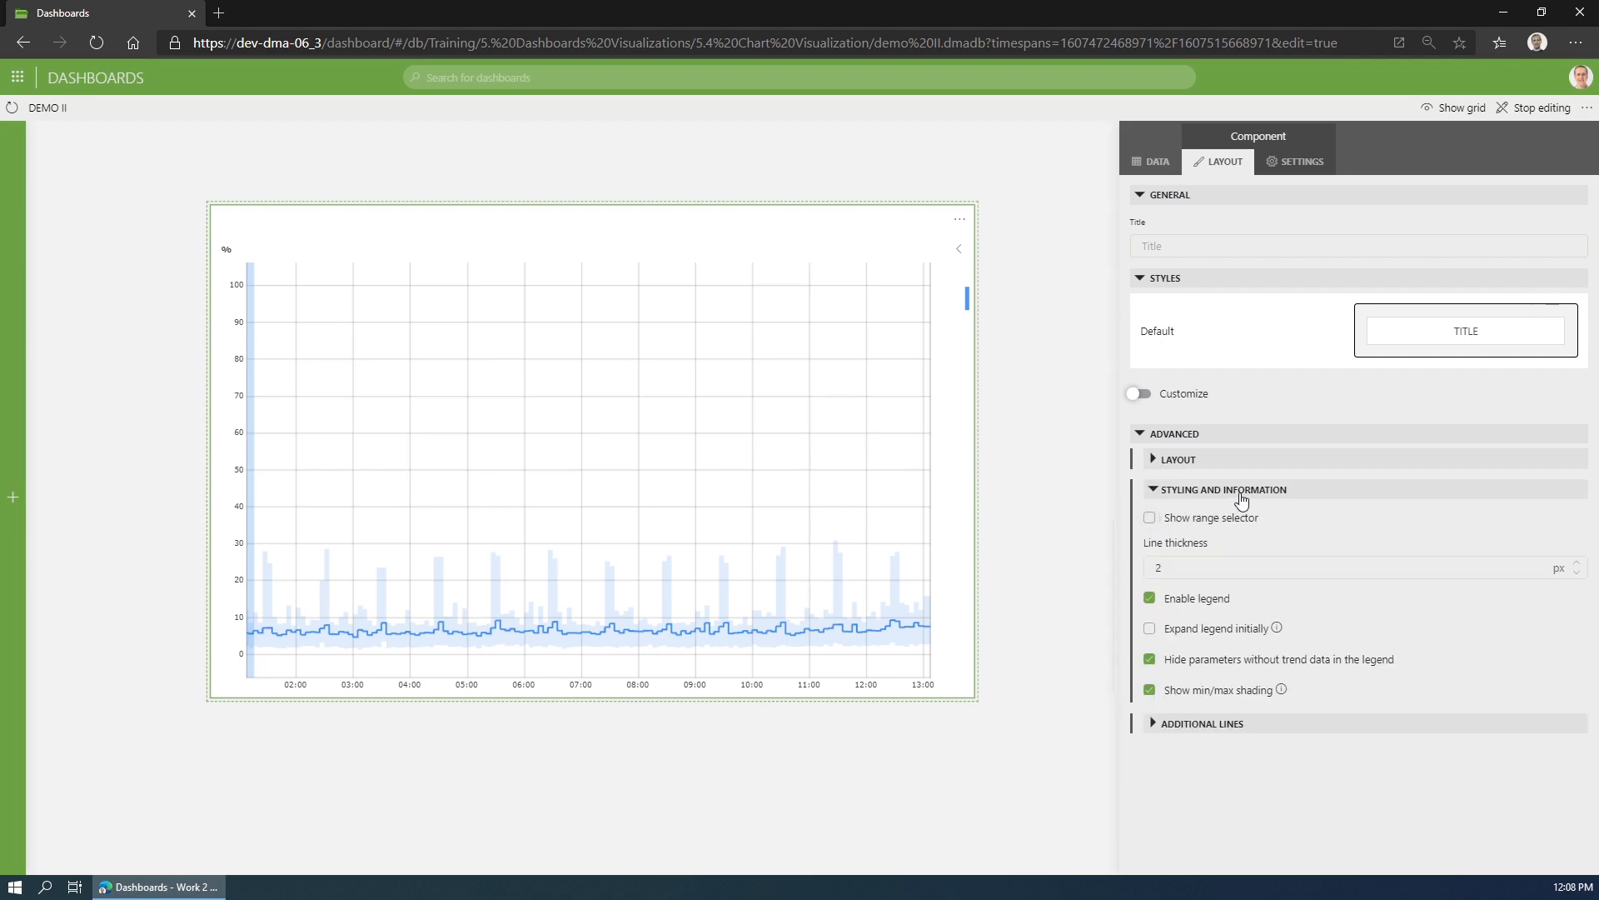
{"action": "left_click", "coordinate": [1191, 527]}
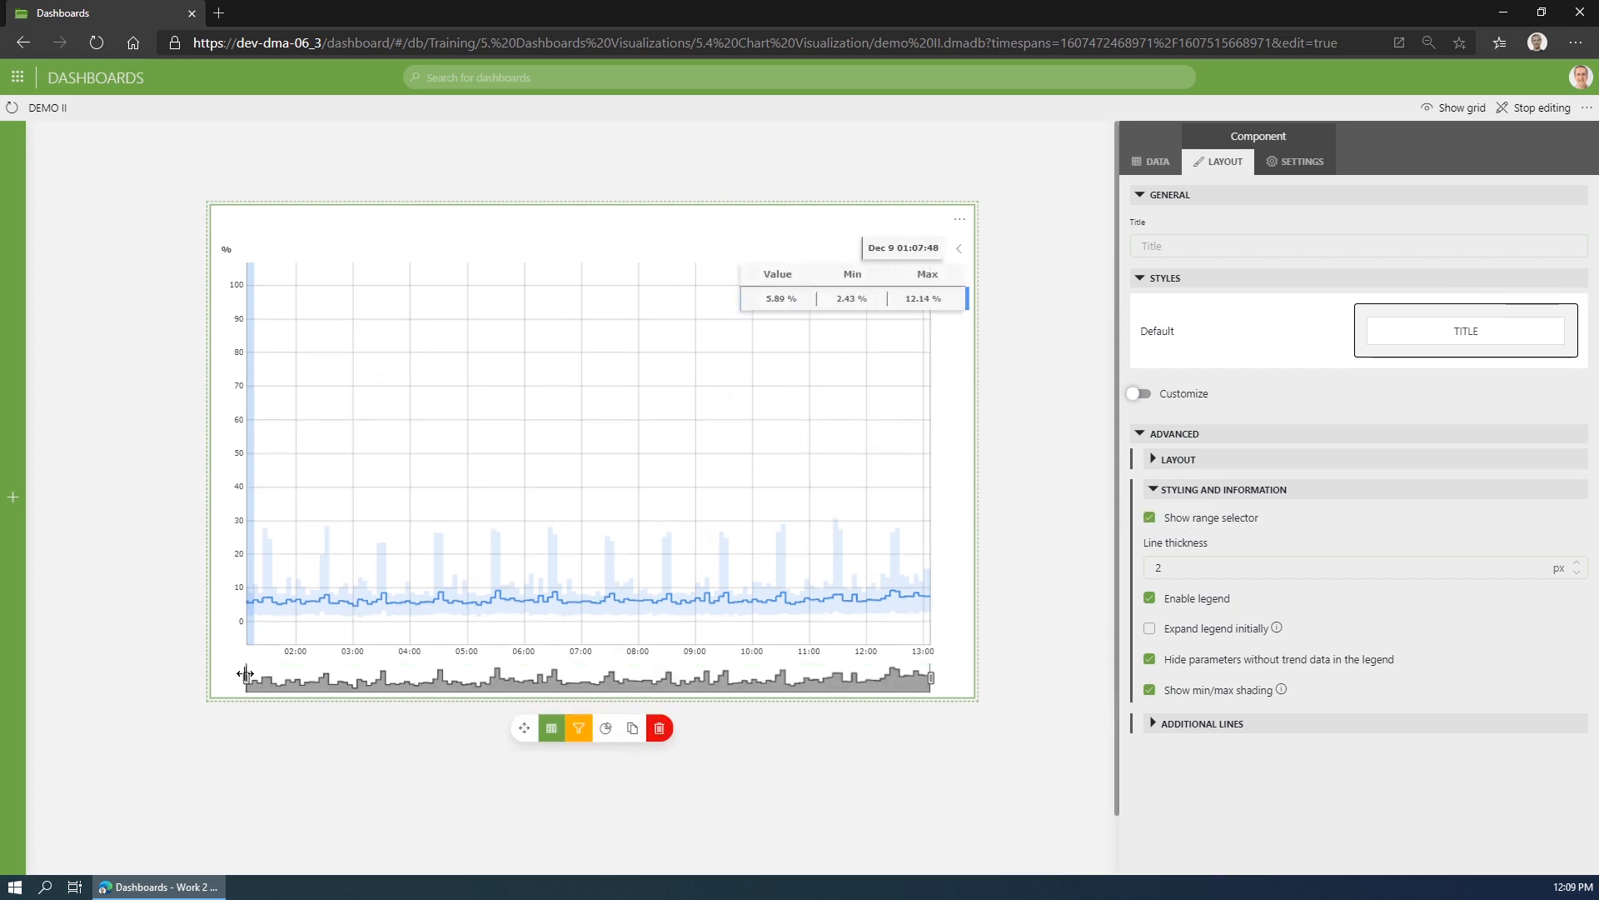
{"action": "left_click_drag", "start_coordinate": [340, 677], "coordinate": [682, 678]}
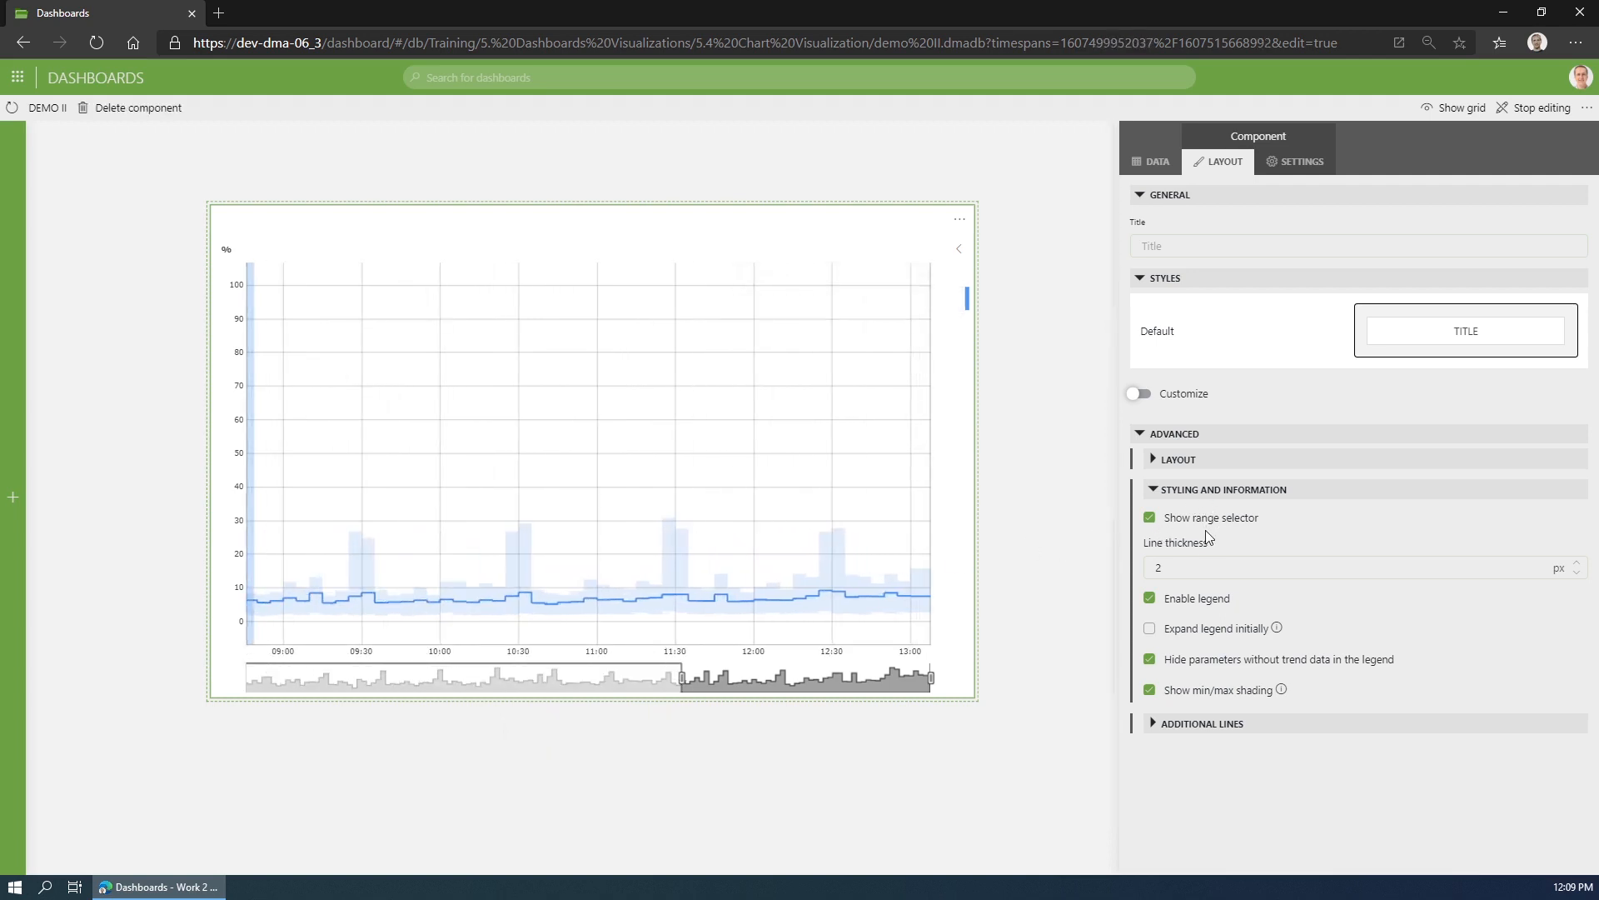
- Set the chart's line thickness to 3 px and have the legend expanded initially, keeping the min/max shading on
{"action": "double_click", "coordinate": [1207, 557]}
{"action": "type", "text": "3"}
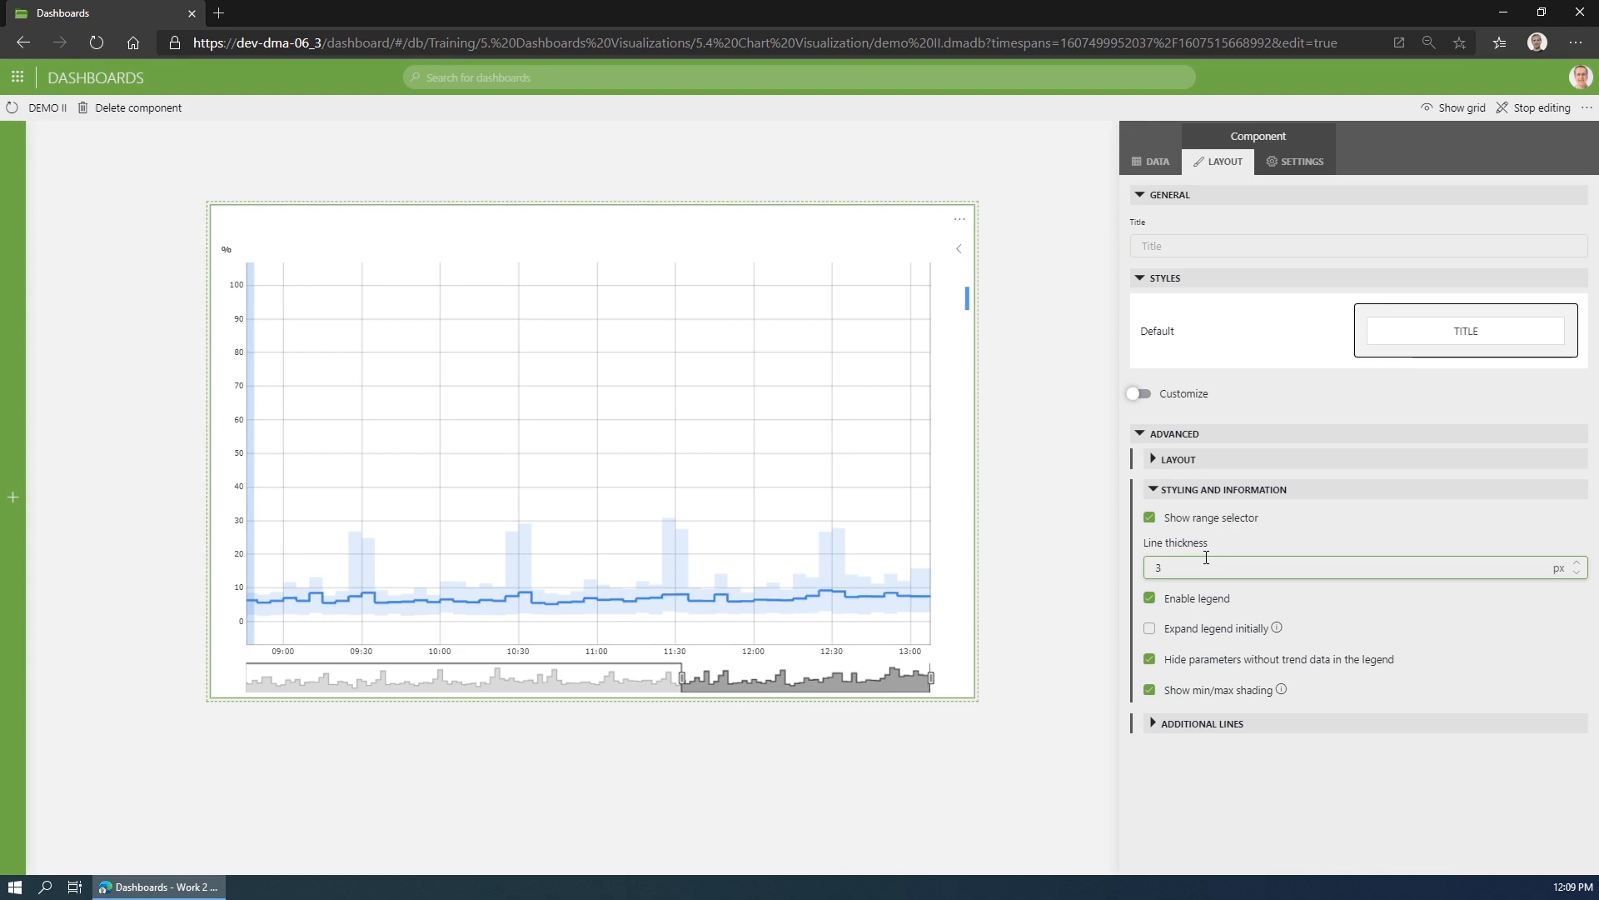
{"action": "left_click", "coordinate": [1178, 639]}
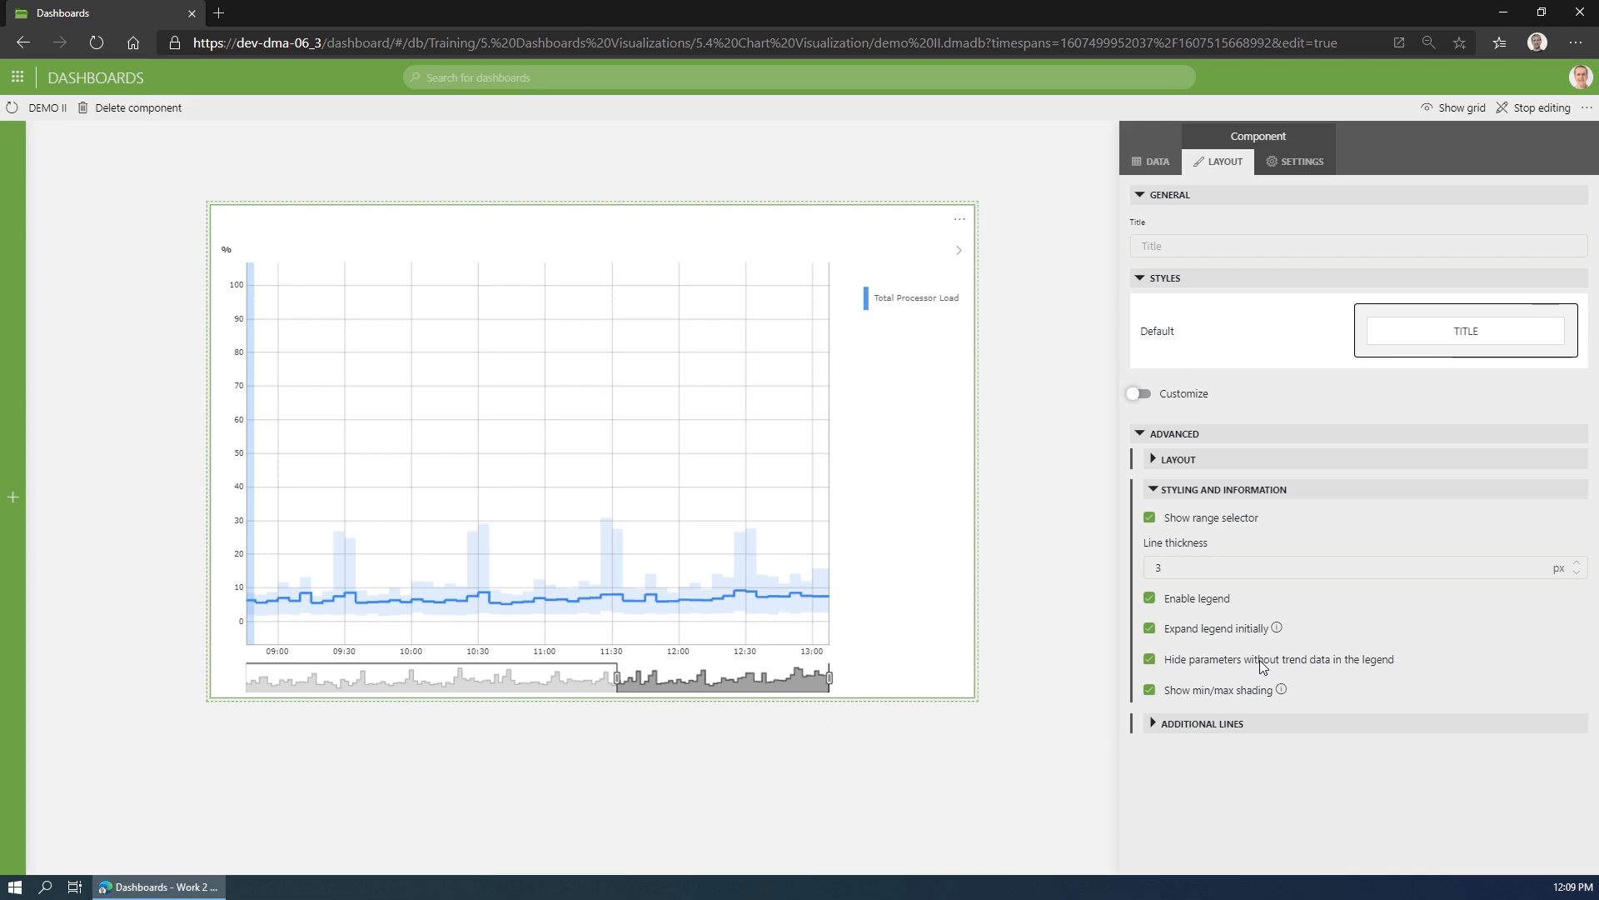
{"action": "left_click", "coordinate": [1212, 692]}
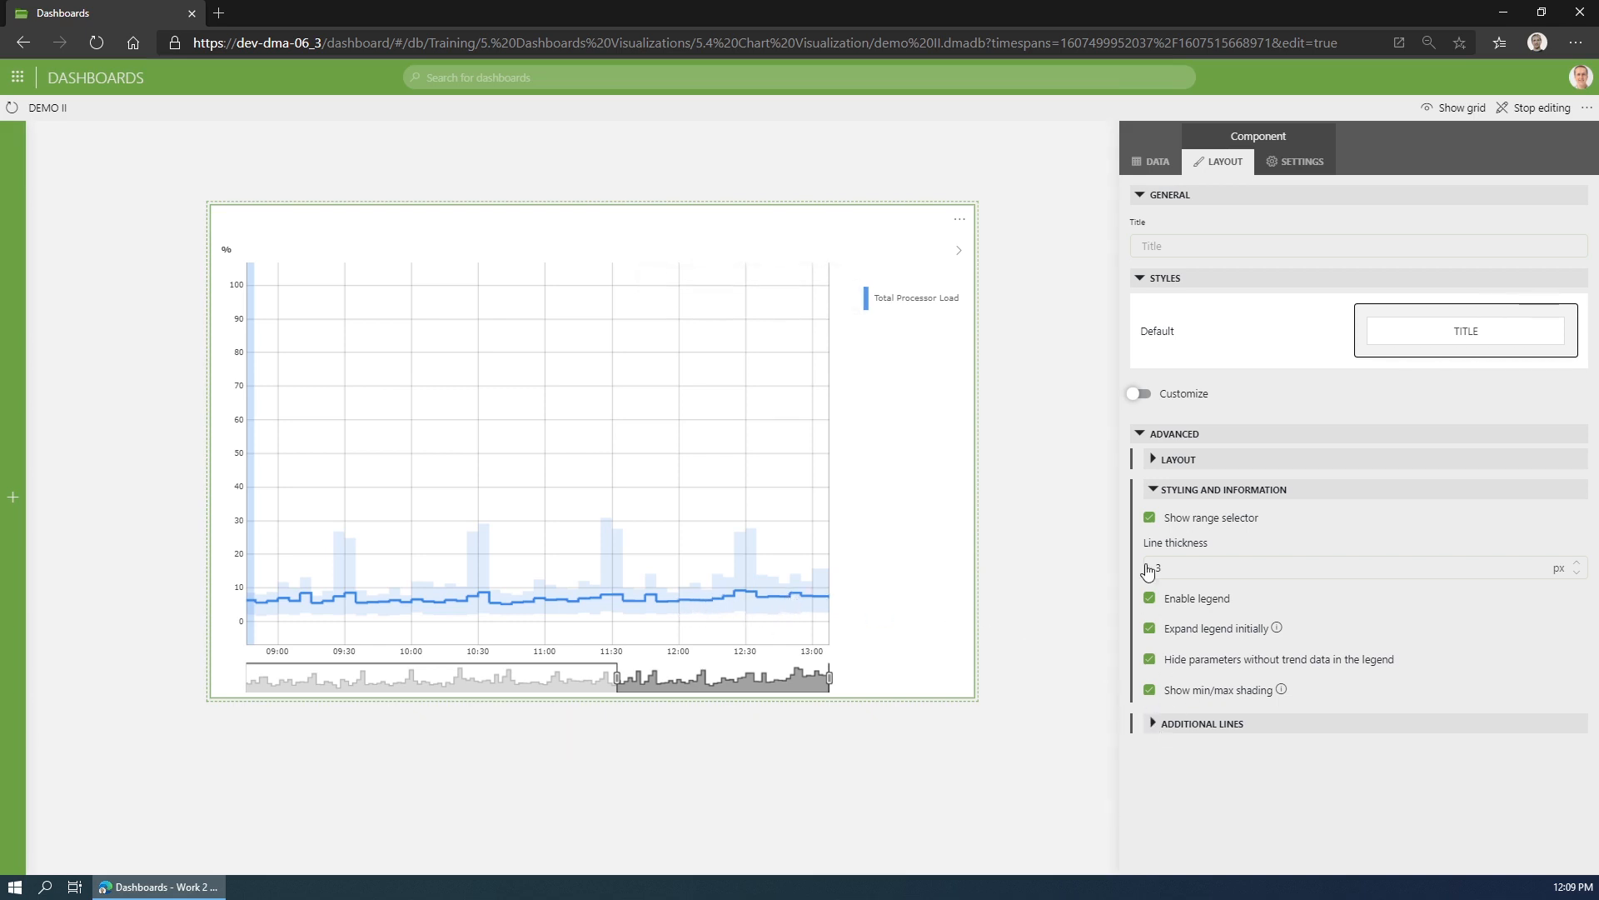
- Show the 95th percentile line on the chart, enable boundary lines and add one boundary line
{"action": "left_click", "coordinate": [1153, 489]}
{"action": "left_click", "coordinate": [1154, 520]}
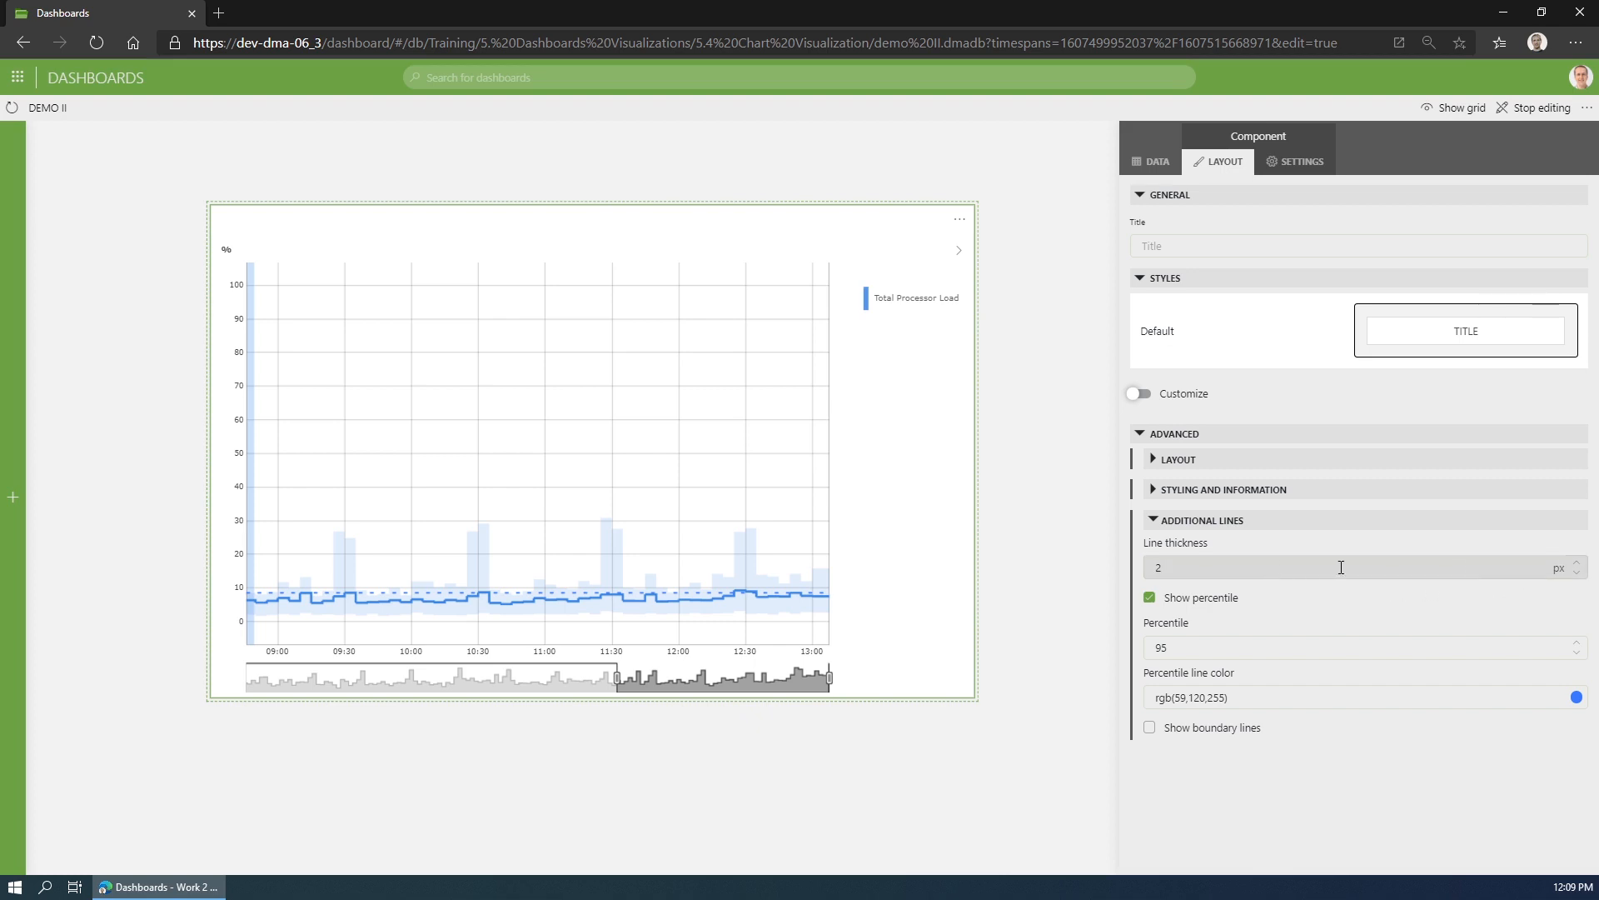
{"action": "left_click", "coordinate": [1199, 732]}
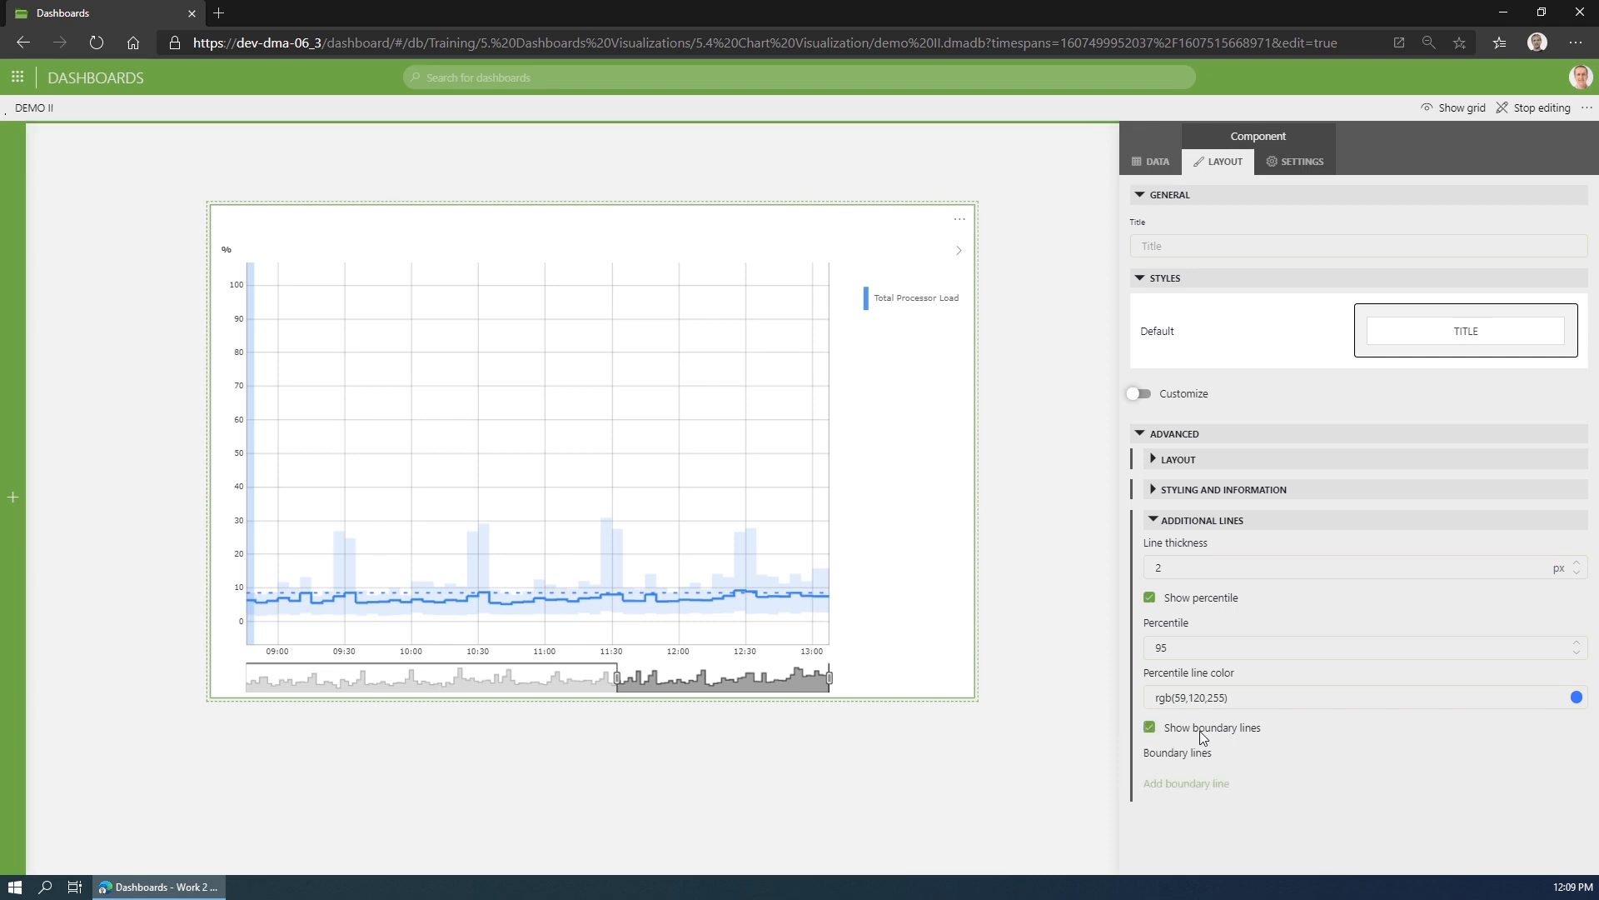
{"action": "left_click", "coordinate": [1200, 785]}
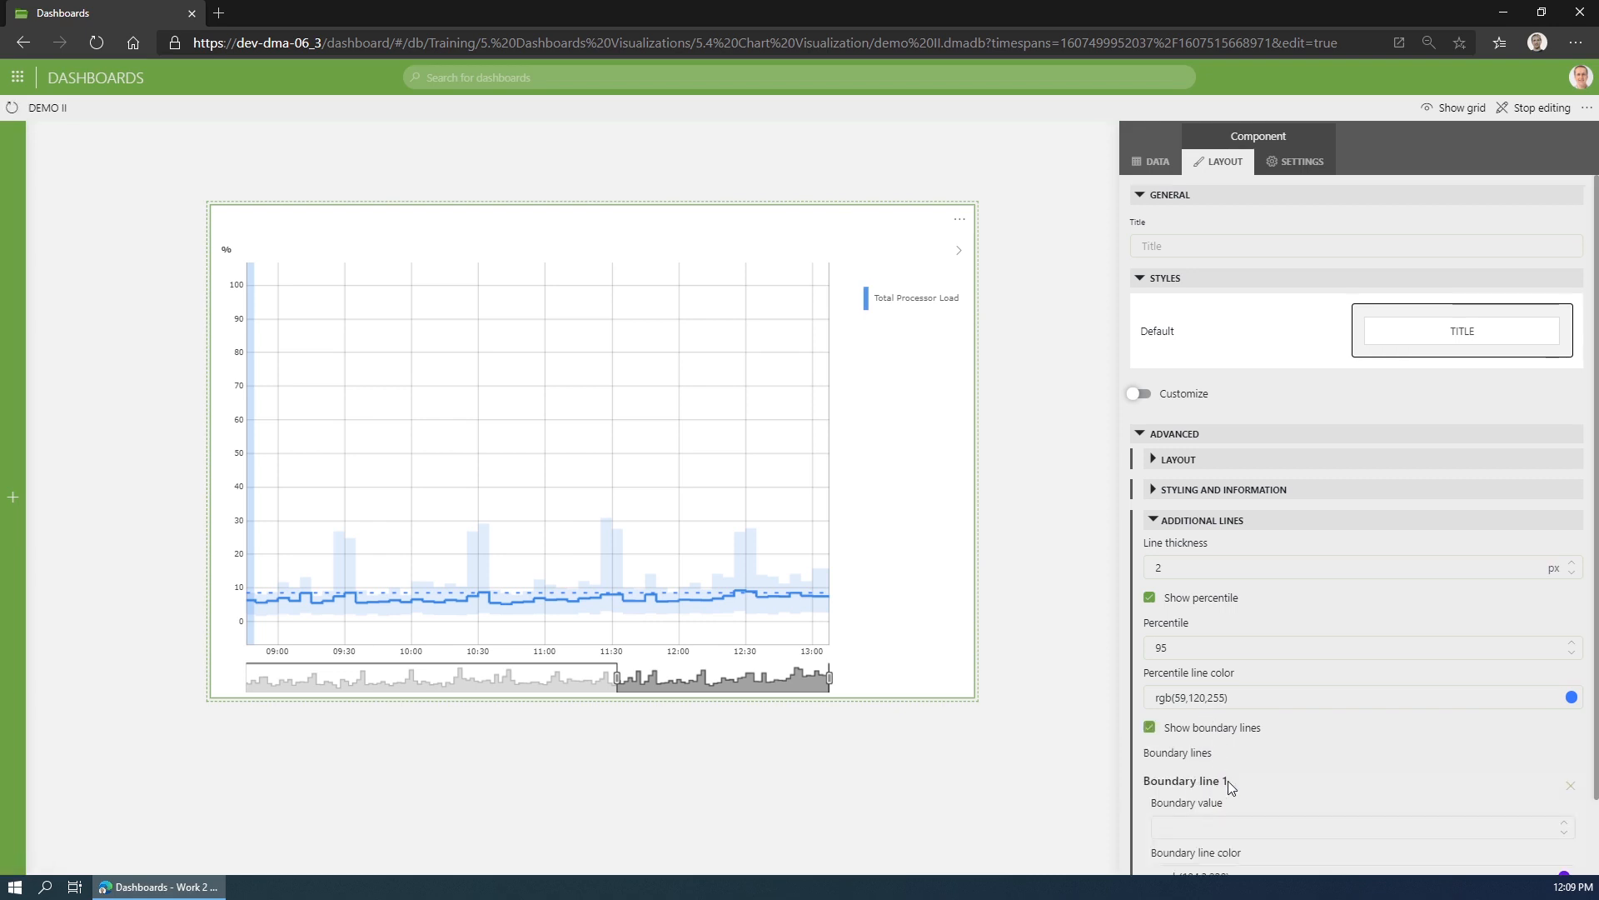
{"action": "scroll", "coordinate": [1241, 774], "scroll_direction": "down", "scroll_amount": 1}
{"action": "left_click", "coordinate": [1182, 737]}
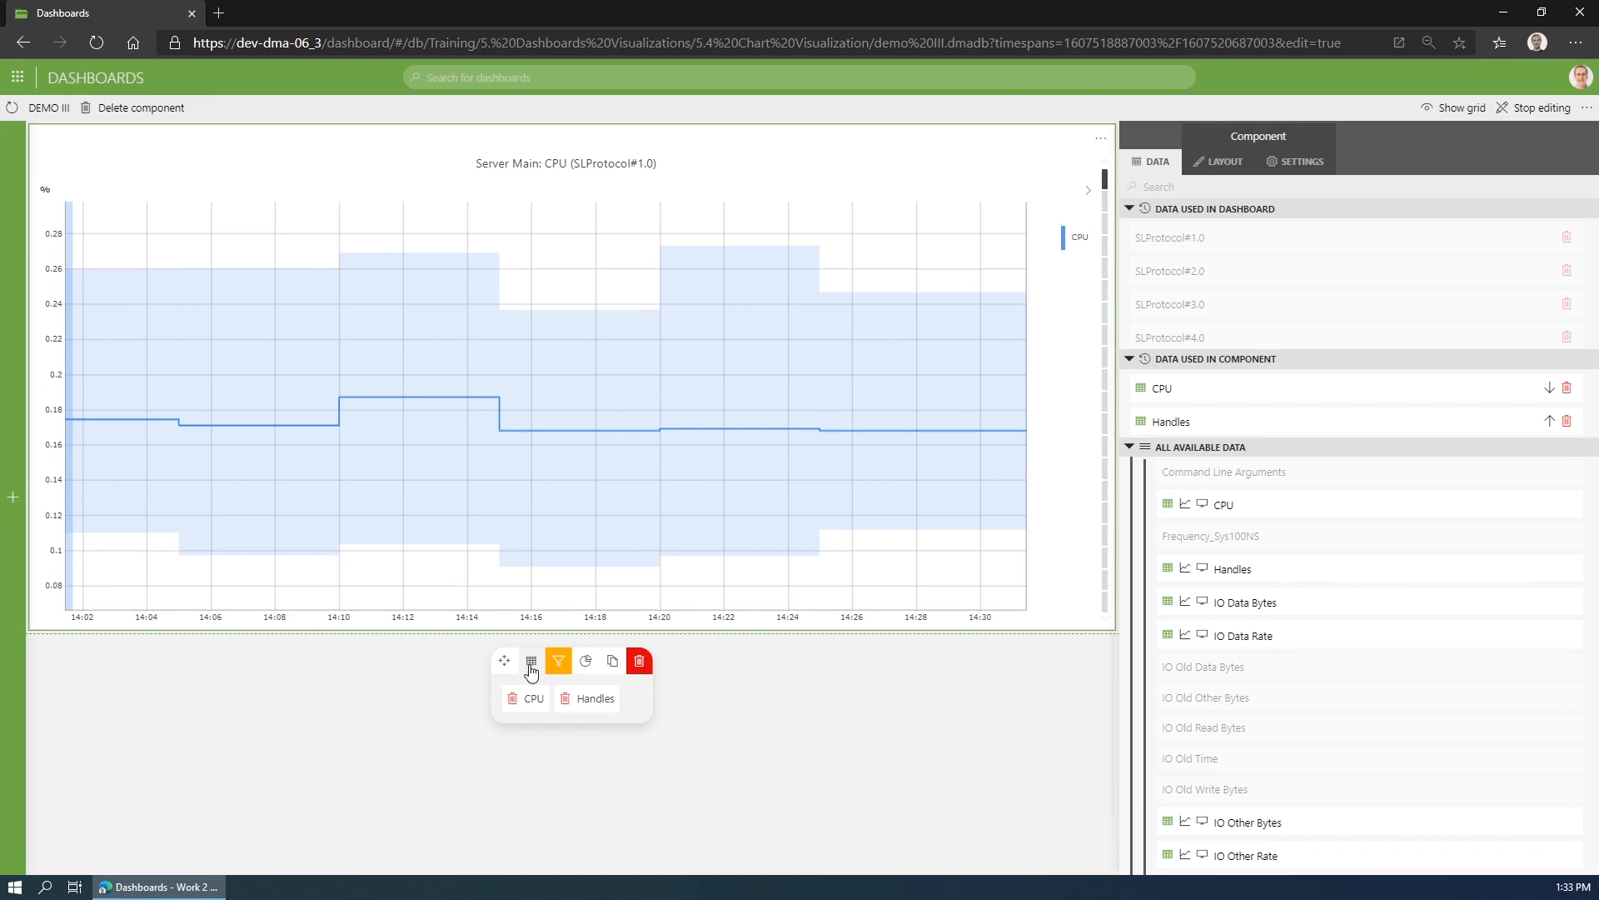
- Review the filters on the DEMO III CPU and Handles line chart and browse its separate ungrouped charts
{"action": "left_click", "coordinate": [559, 665]}
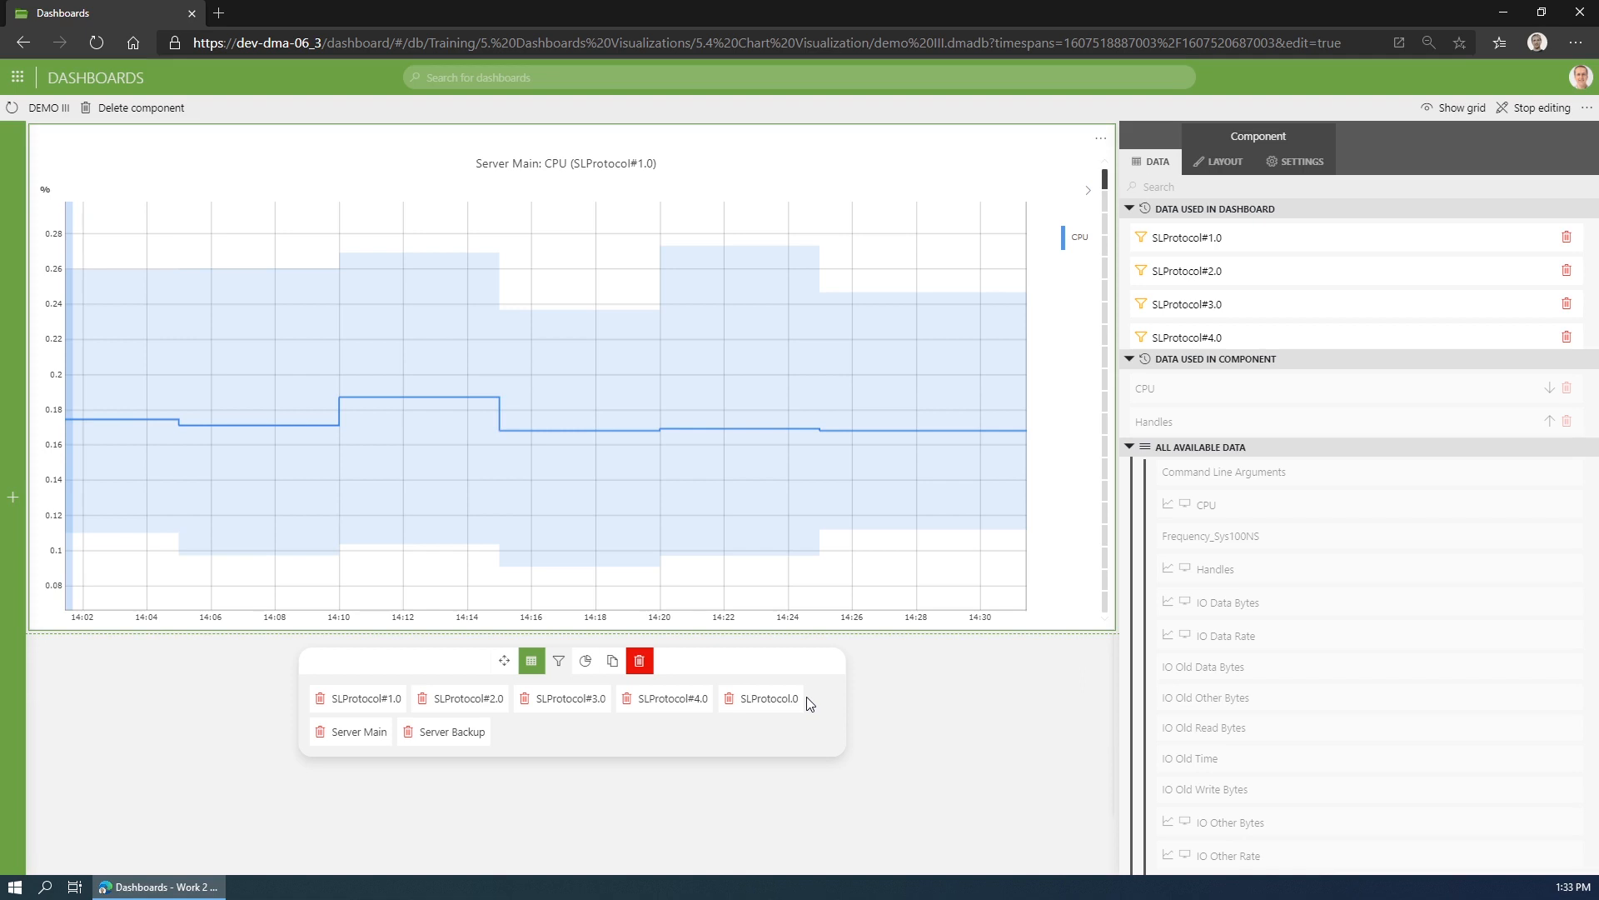
{"action": "left_click", "coordinate": [1297, 164]}
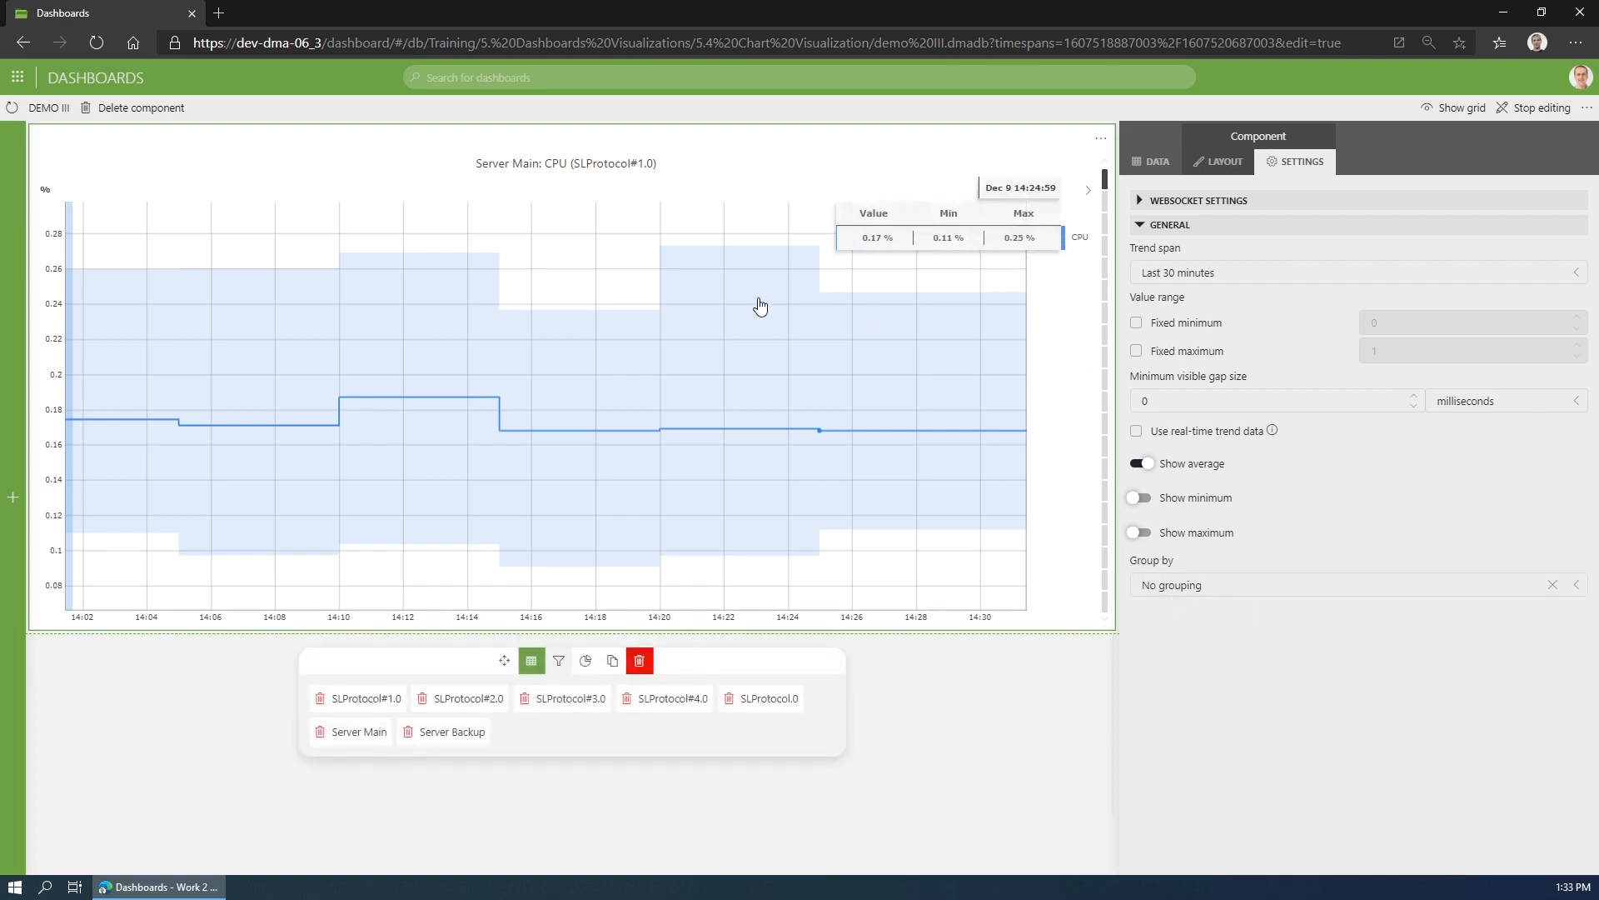
{"action": "scroll", "coordinate": [761, 313], "scroll_direction": "down", "scroll_amount": 5}
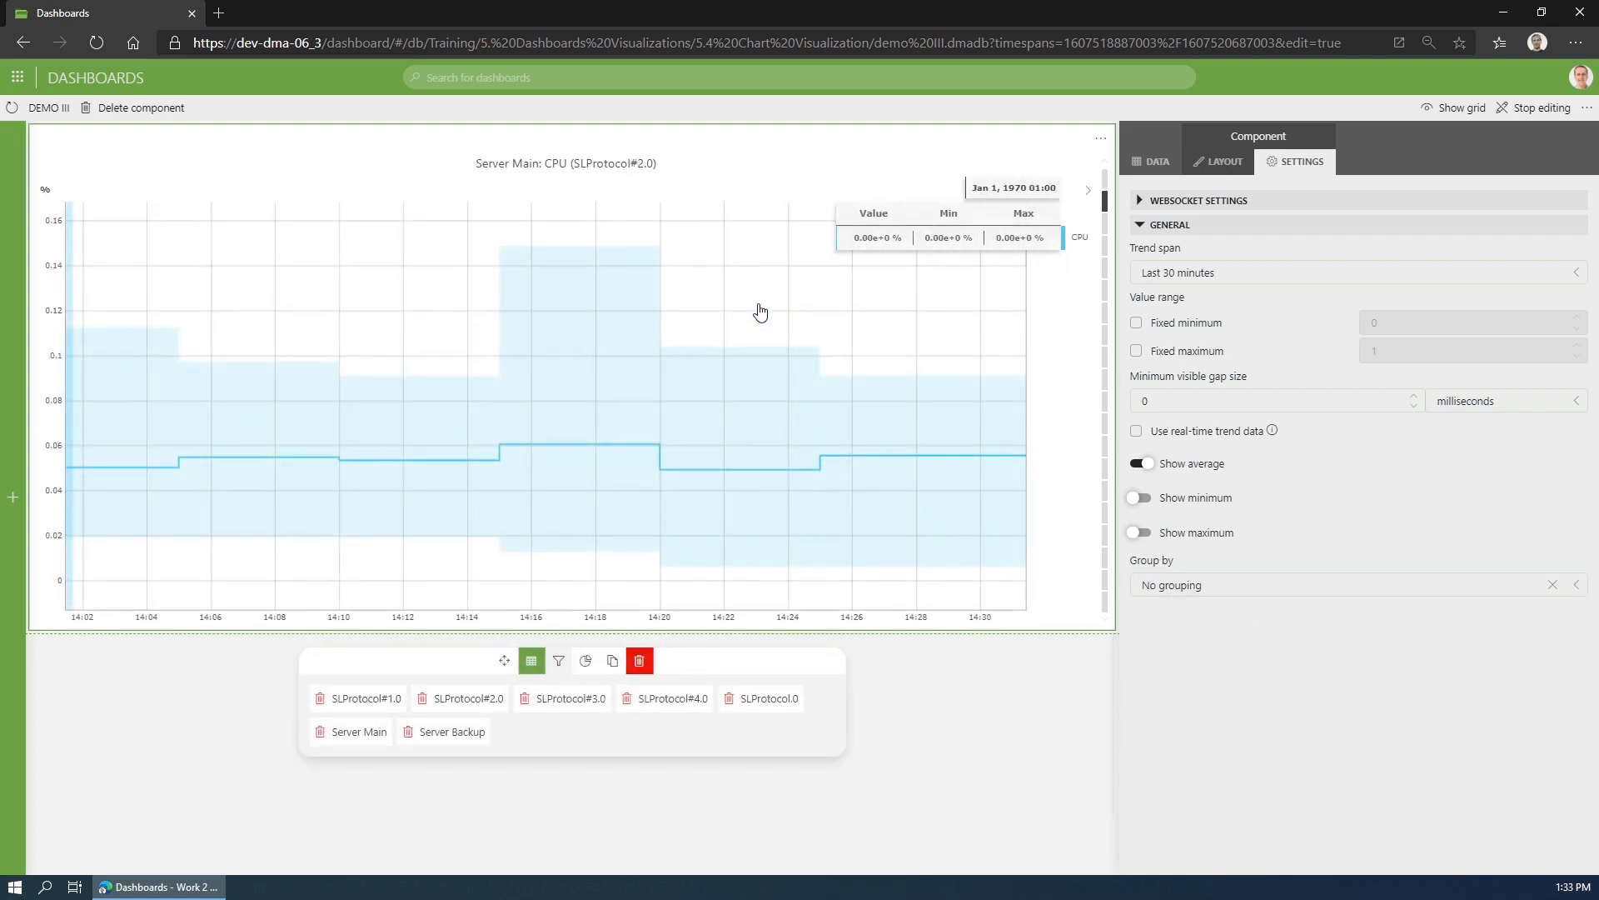
{"action": "scroll", "coordinate": [761, 313], "scroll_direction": "up", "scroll_amount": 5}
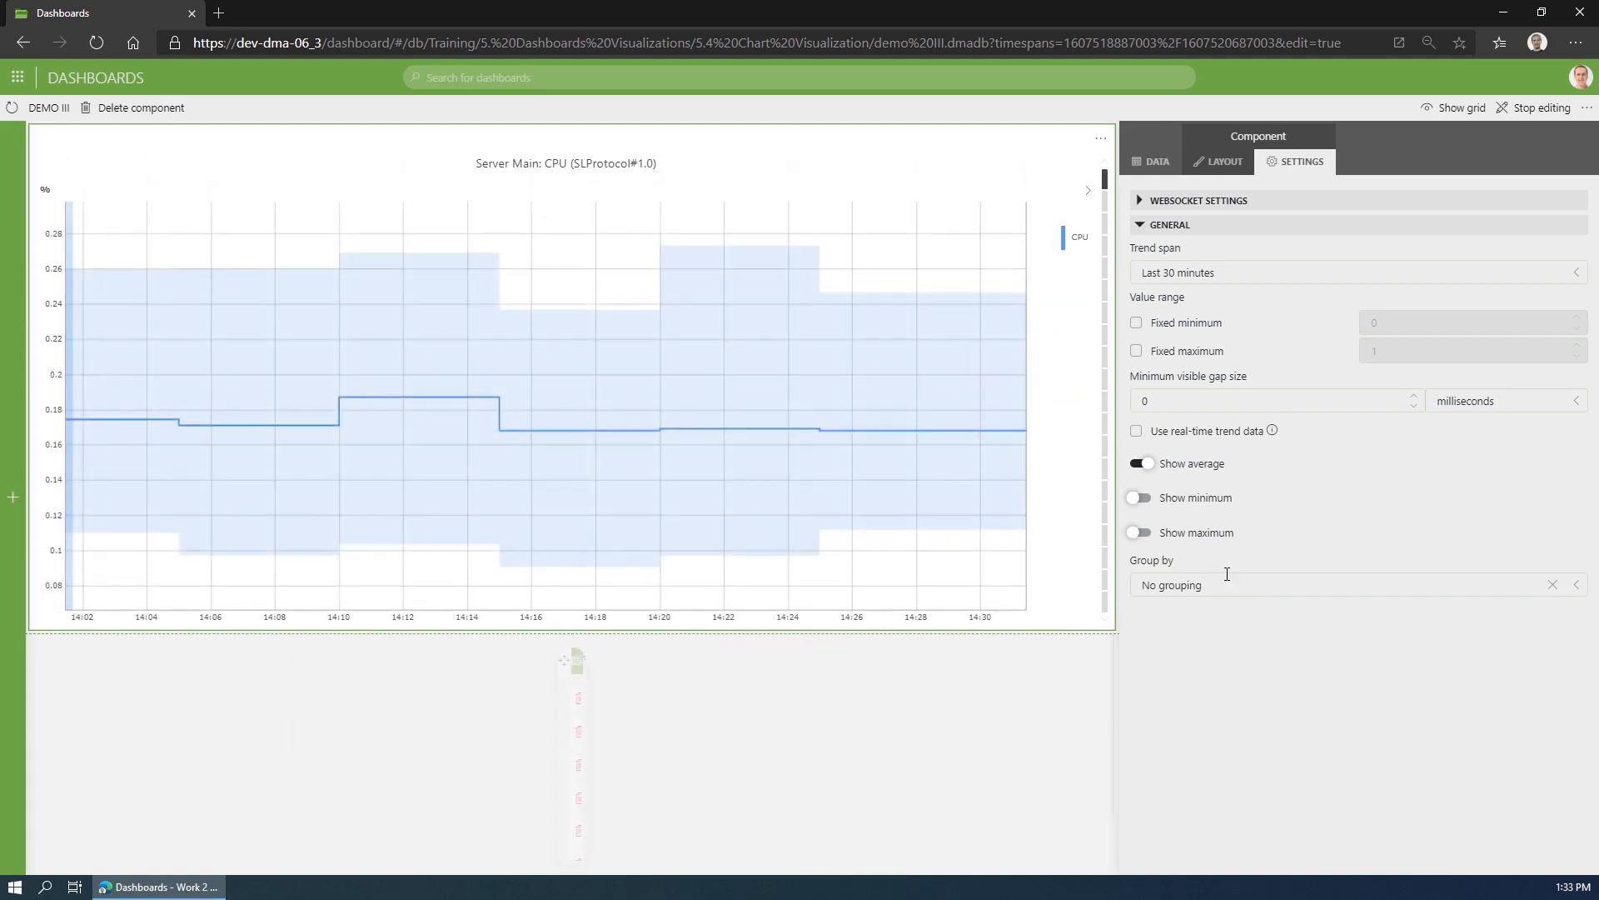
- Try grouping the DEMO III line chart by Parameter and view the resulting CPU and Handles charts
{"action": "left_click", "coordinate": [1224, 583]}
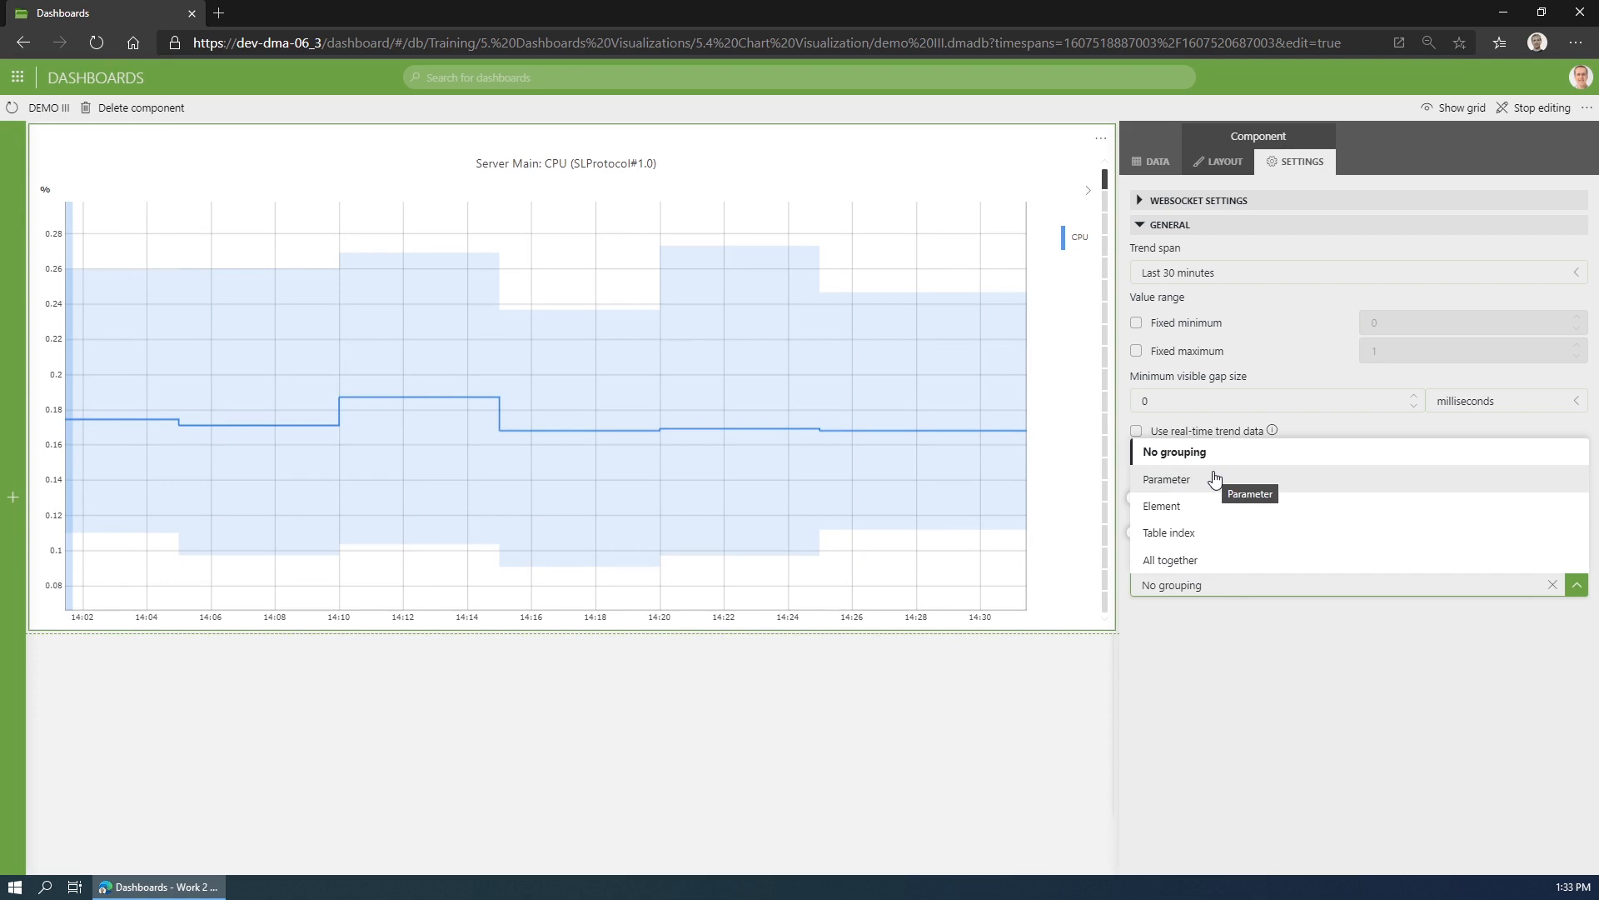
{"action": "left_click", "coordinate": [1215, 479]}
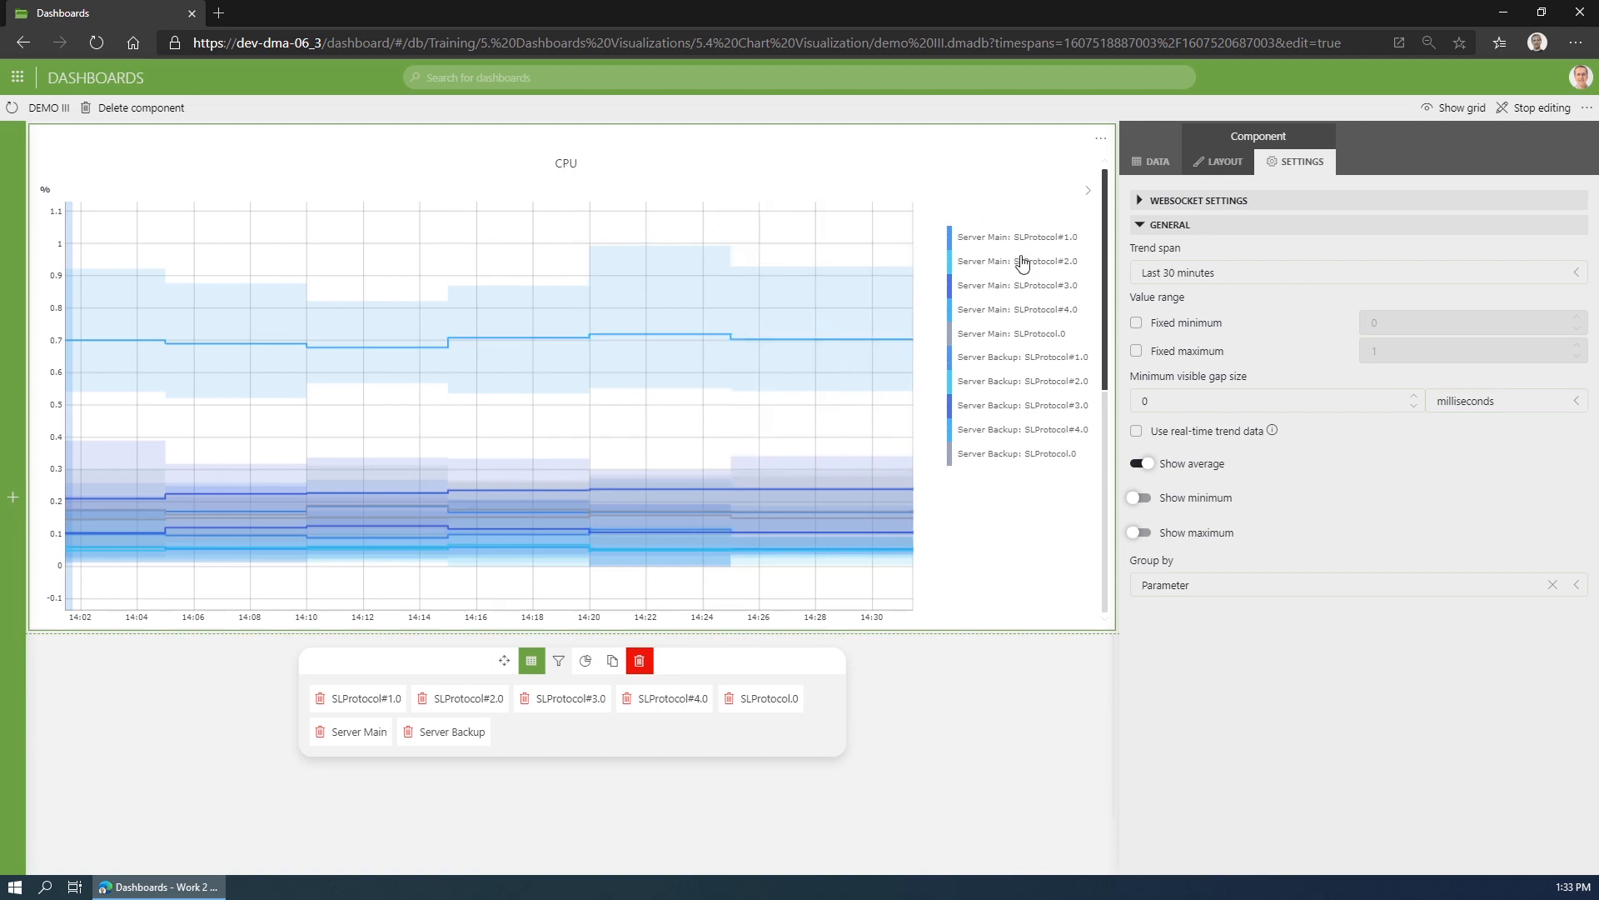
{"action": "scroll", "coordinate": [607, 377], "scroll_direction": "down", "scroll_amount": 2}
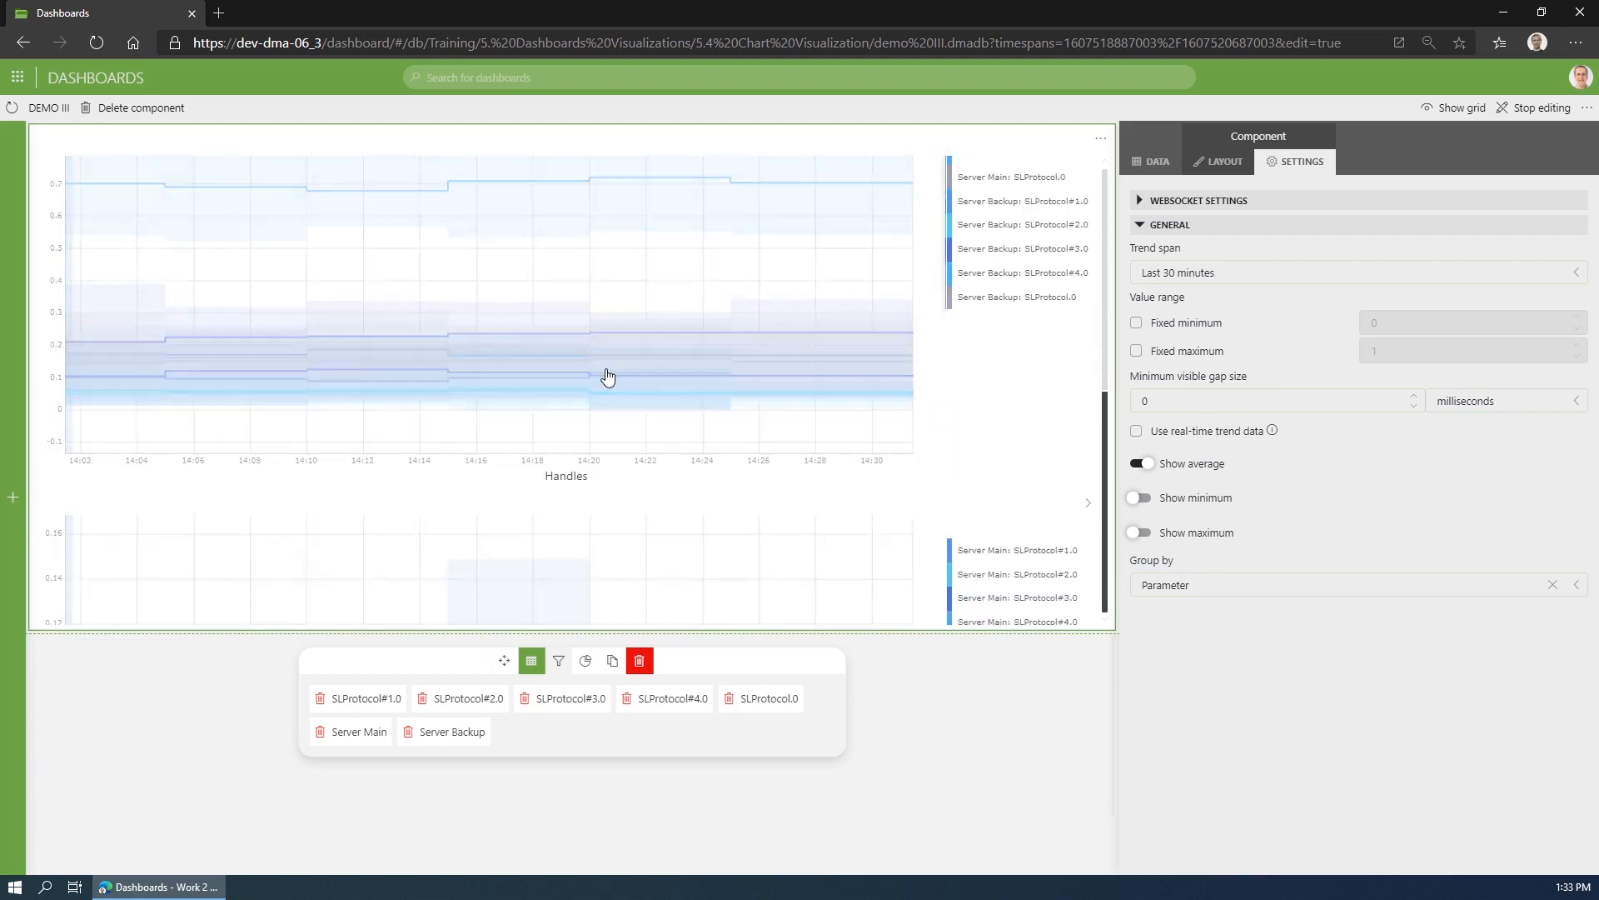
{"action": "scroll", "coordinate": [608, 377], "scroll_direction": "down", "scroll_amount": 3}
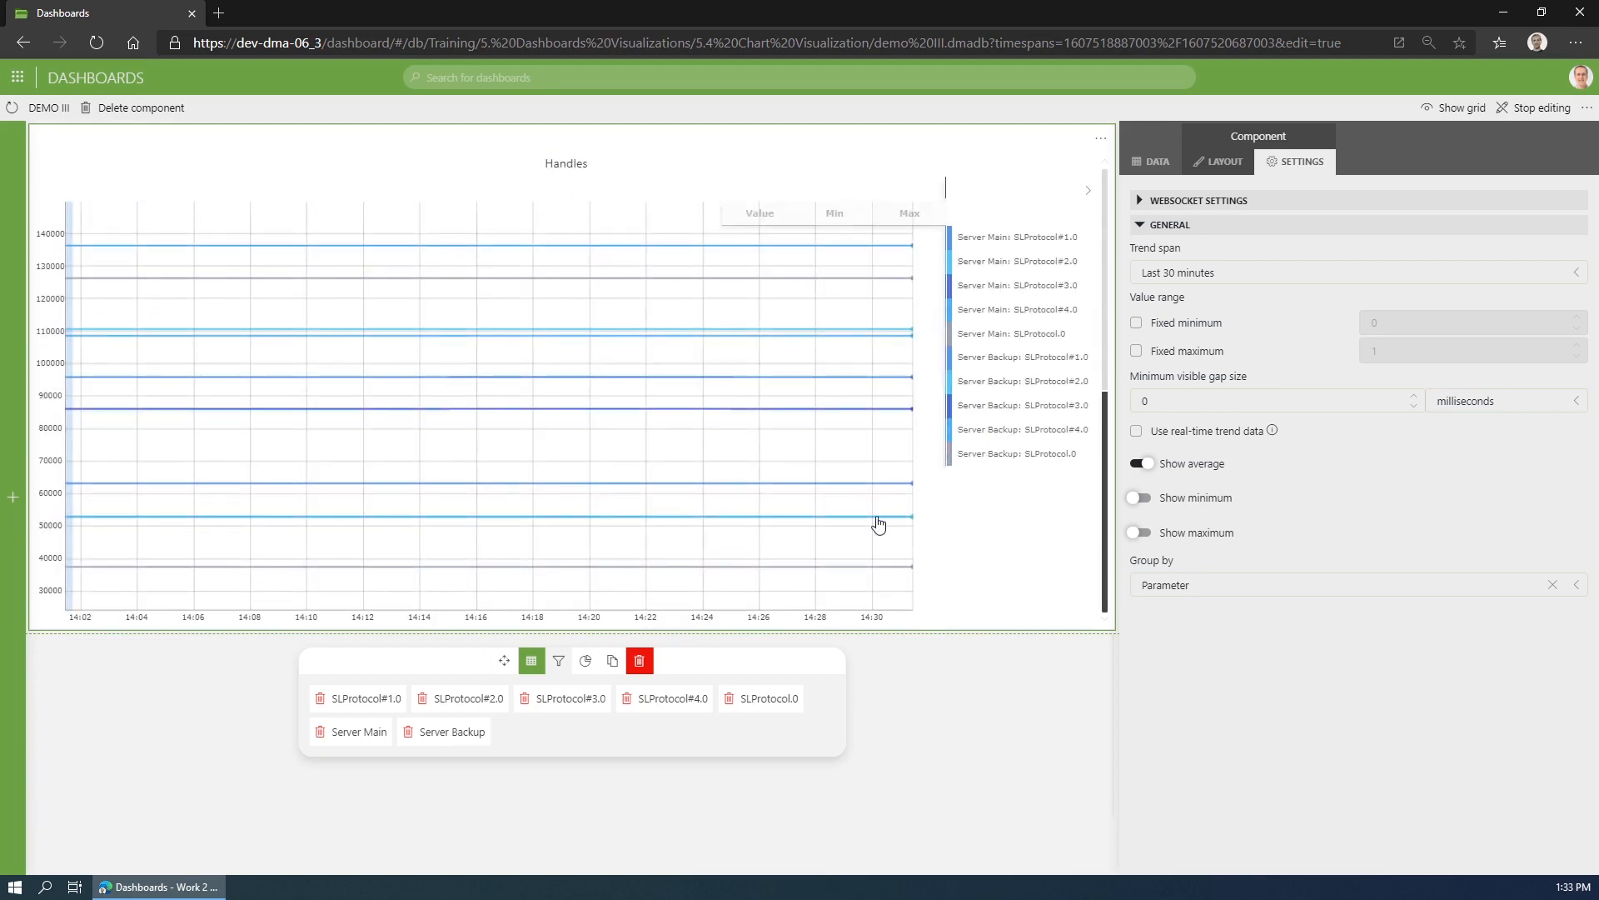
- Try grouping the line chart by Element, view the charts per server, and try grouping by Table index
{"action": "left_click", "coordinate": [1198, 583]}
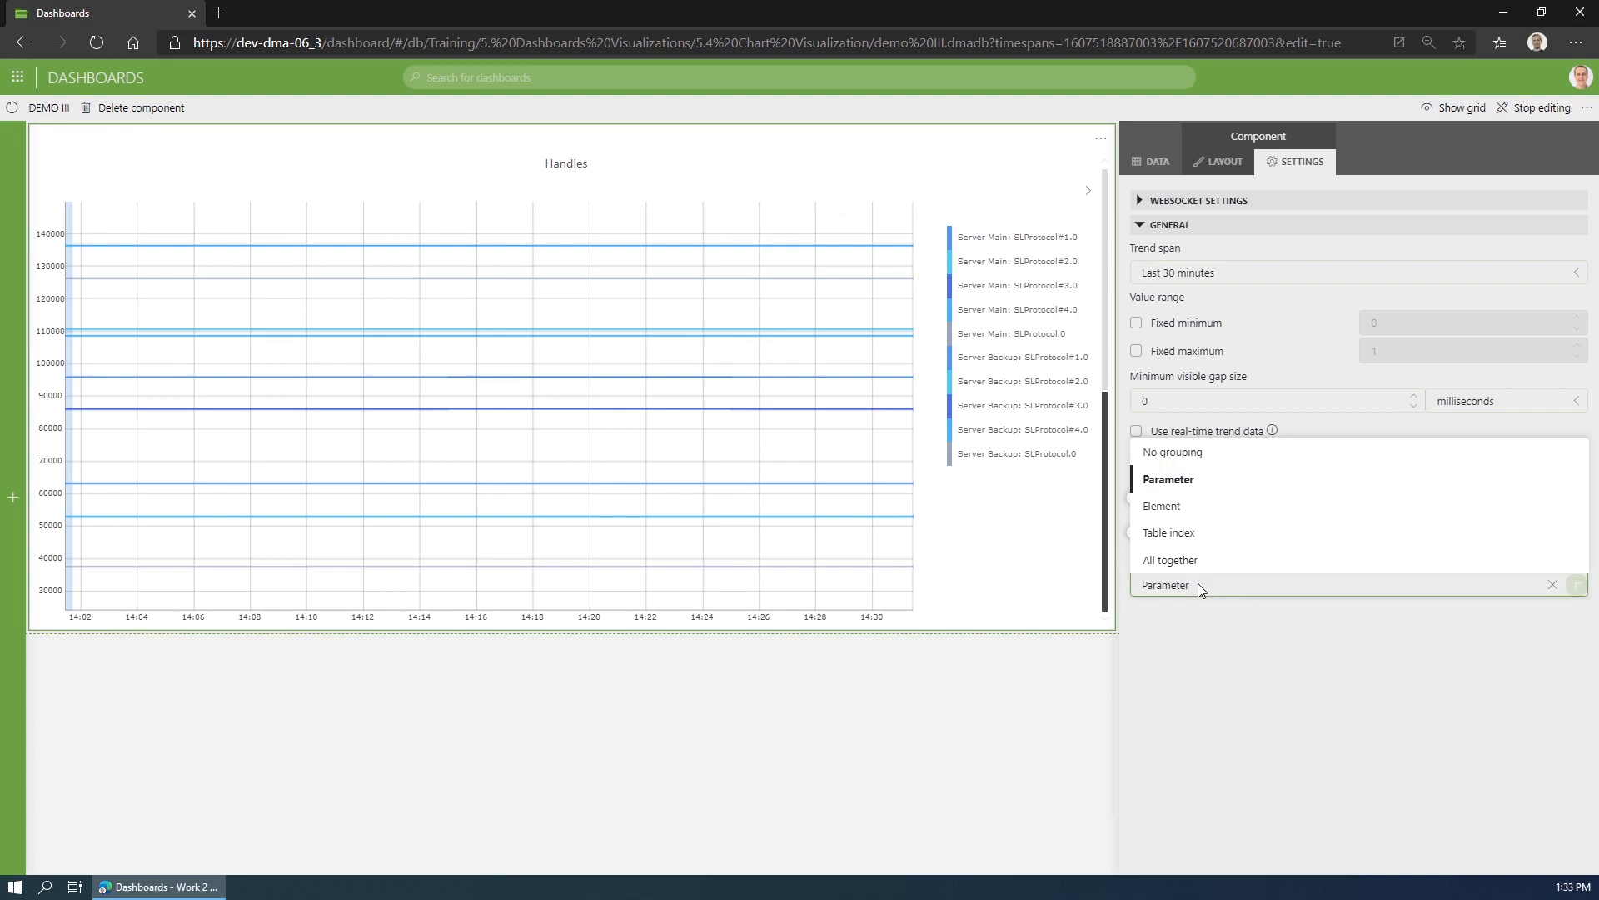
{"action": "left_click", "coordinate": [1206, 508]}
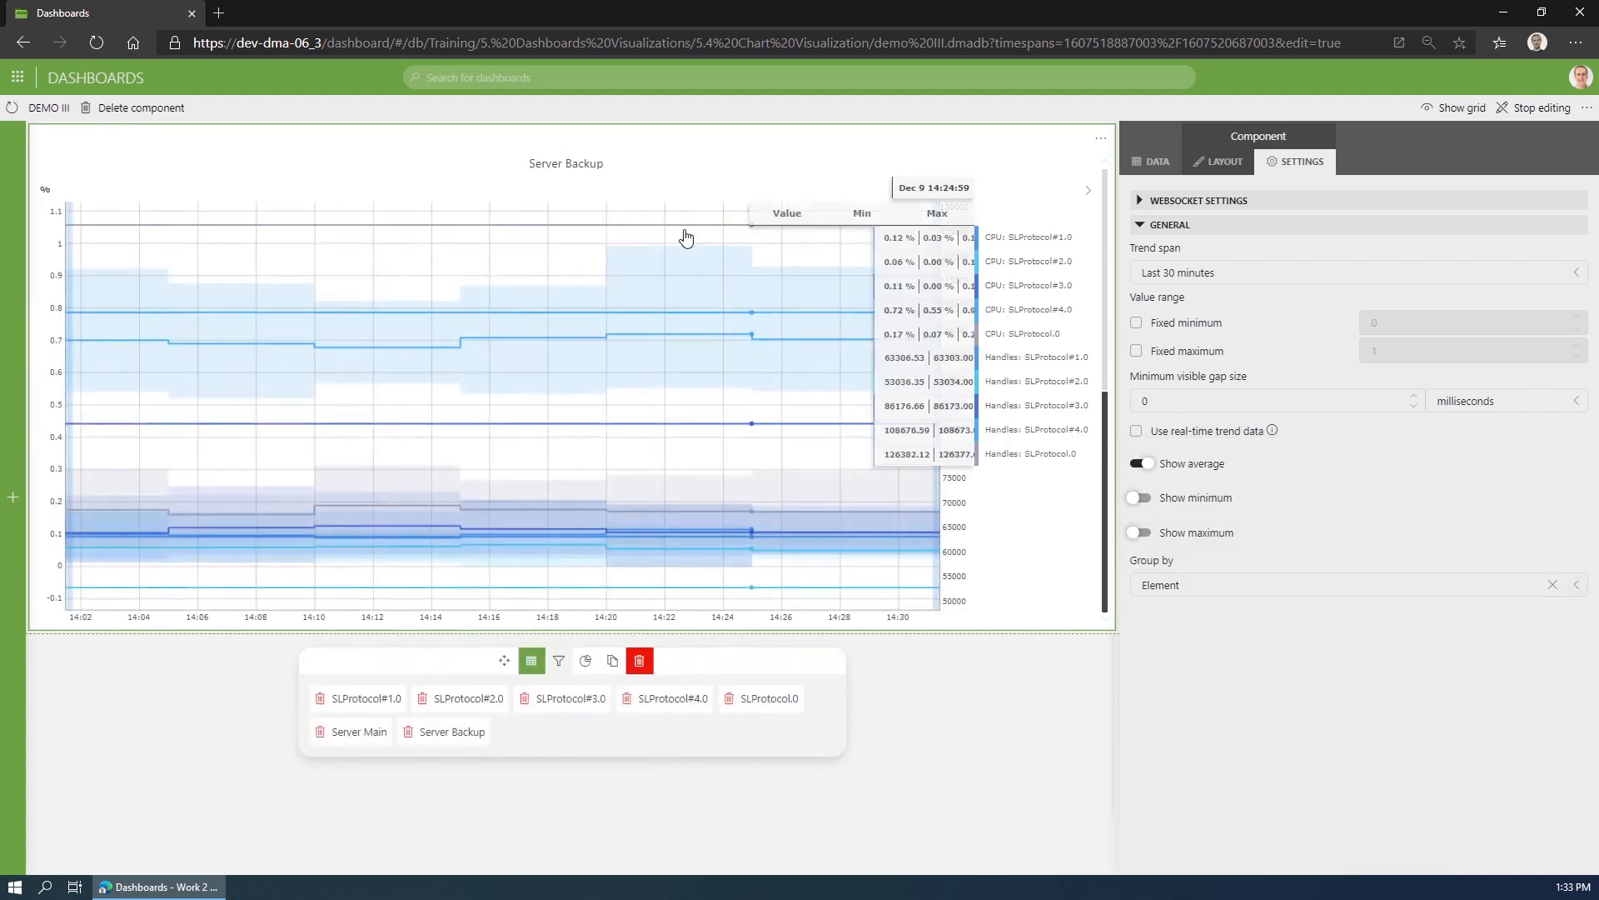
{"action": "scroll", "coordinate": [685, 244], "scroll_direction": "up", "scroll_amount": 5}
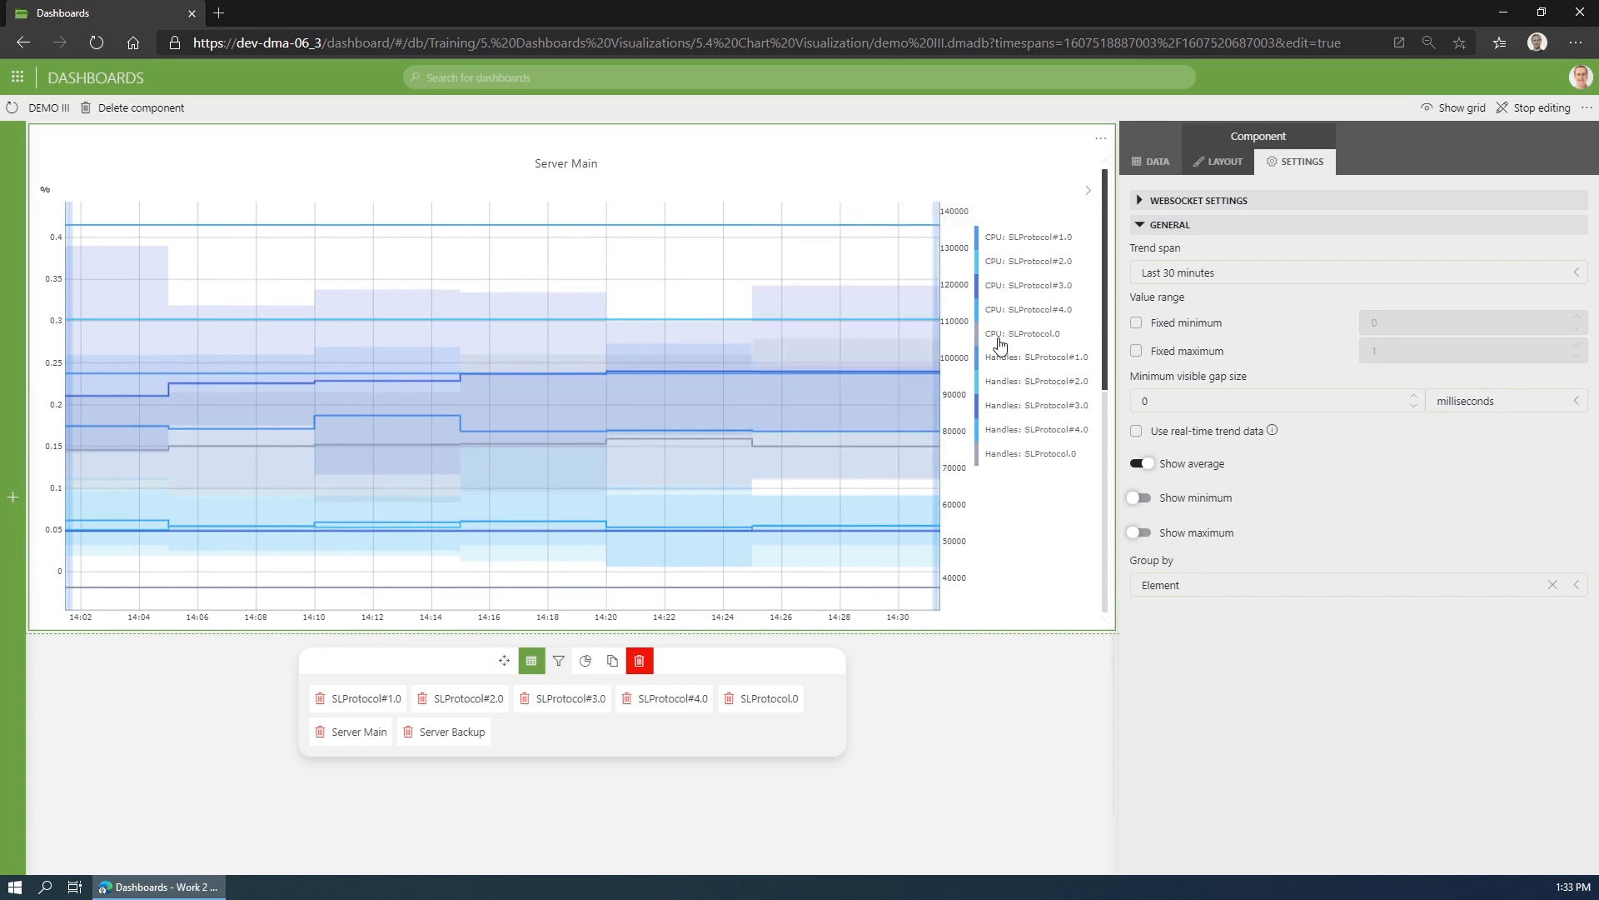
{"action": "left_click", "coordinate": [1208, 583]}
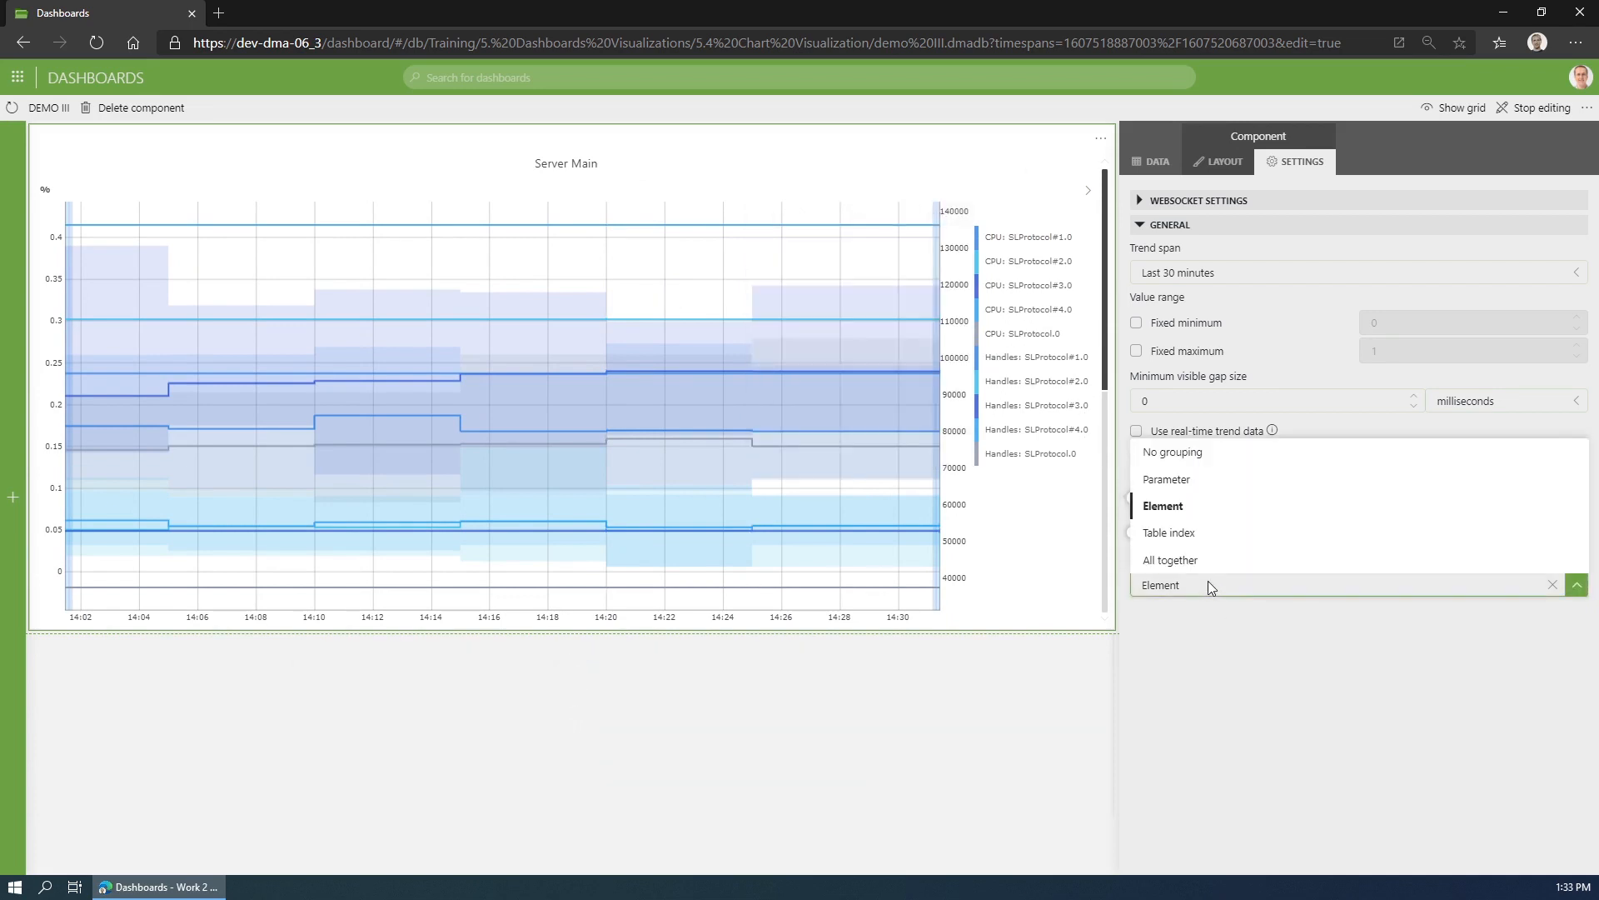
{"action": "left_click", "coordinate": [1212, 540]}
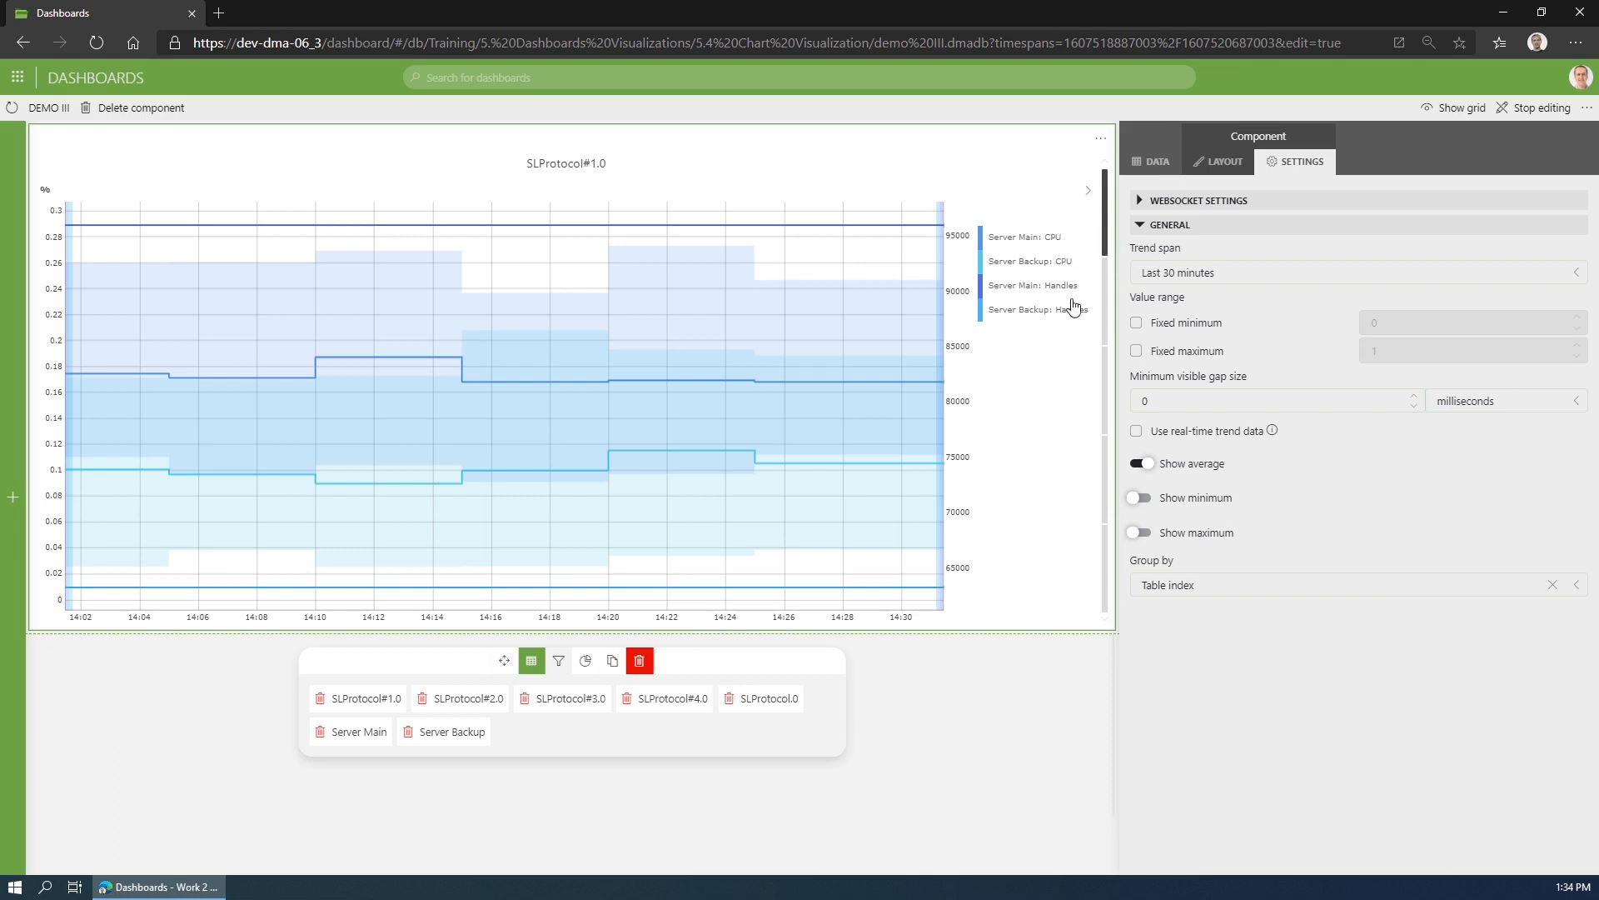
- Group all parameters of the DEMO III line chart into one chart with the All together option
{"action": "left_click", "coordinate": [1201, 583]}
{"action": "left_click", "coordinate": [1196, 559]}
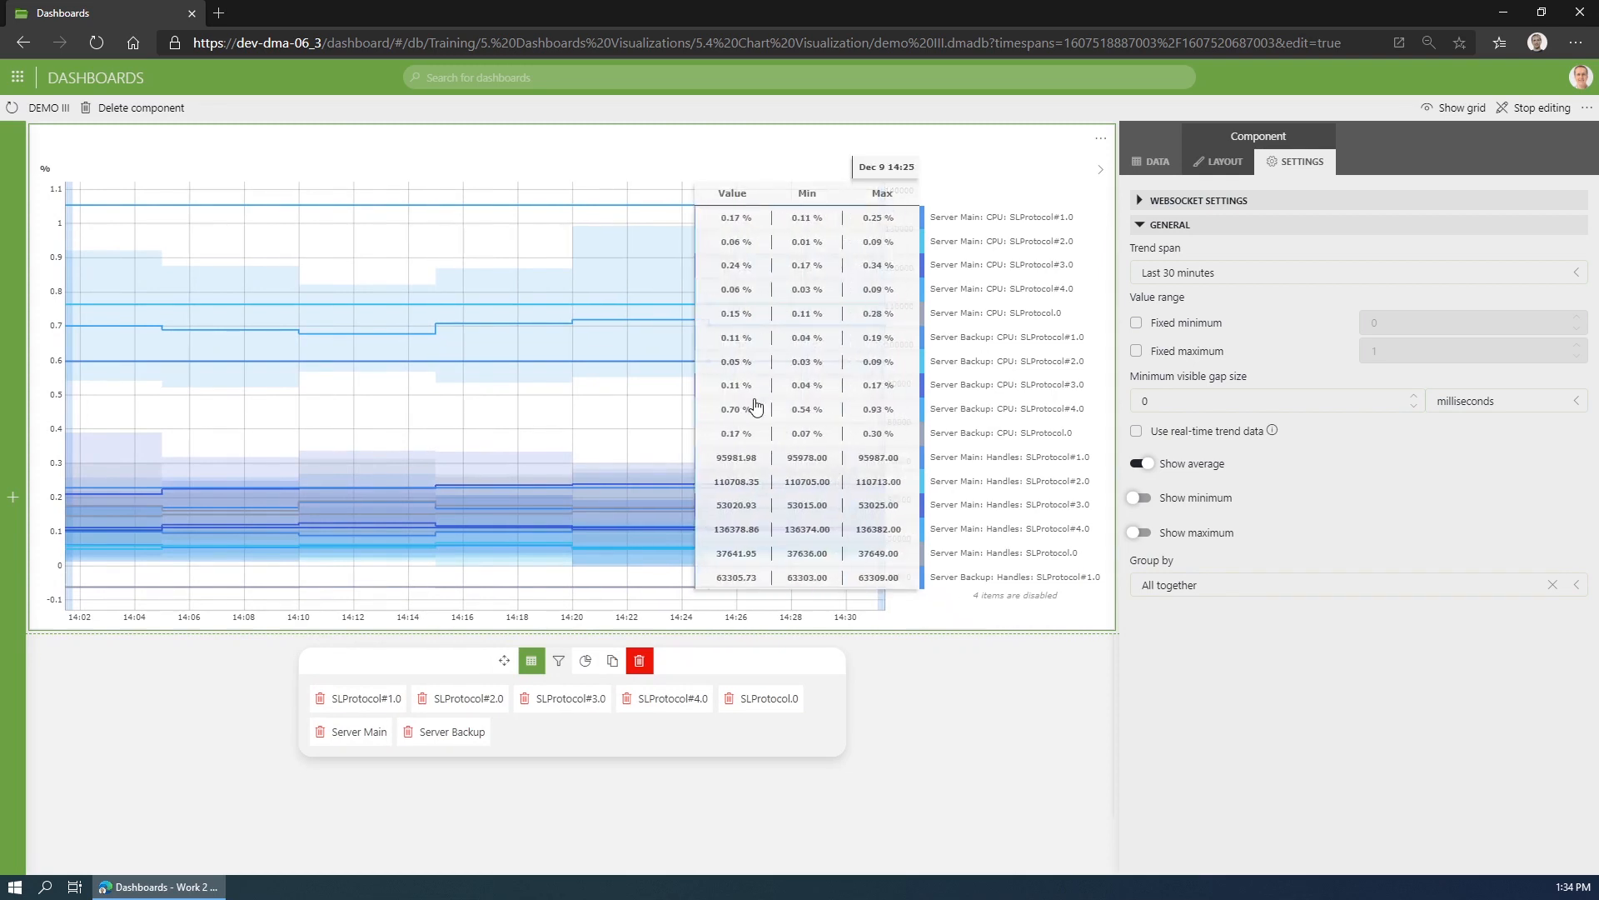
- Group the line chart by Element and view the separate Server Main and Server Backup charts
{"action": "left_click", "coordinate": [1235, 583]}
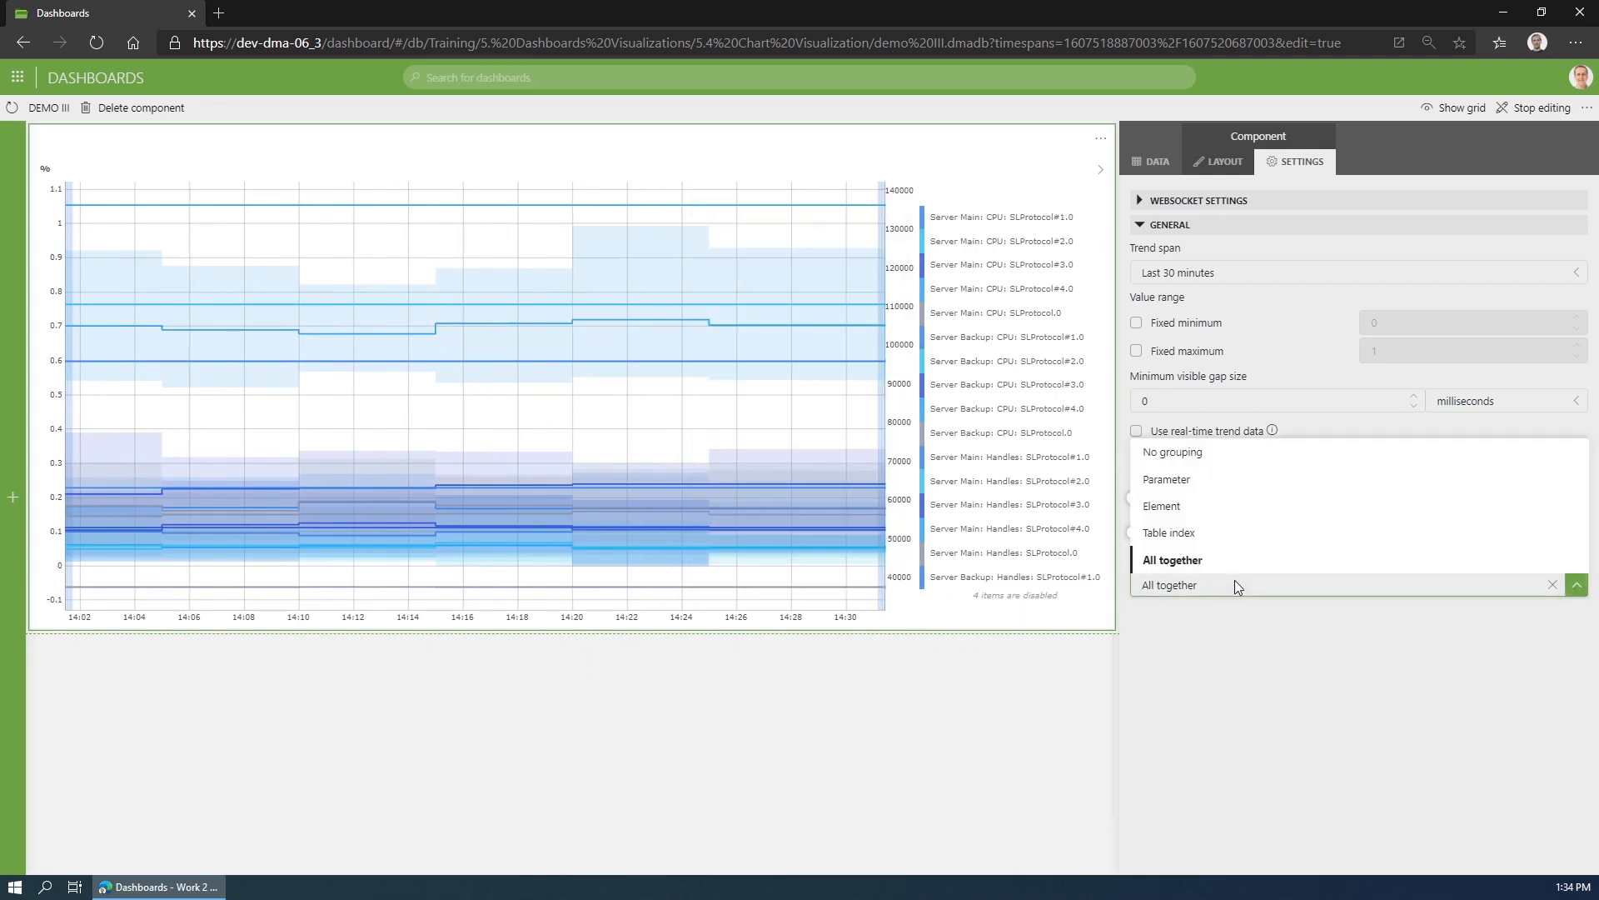
{"action": "left_click", "coordinate": [1239, 505]}
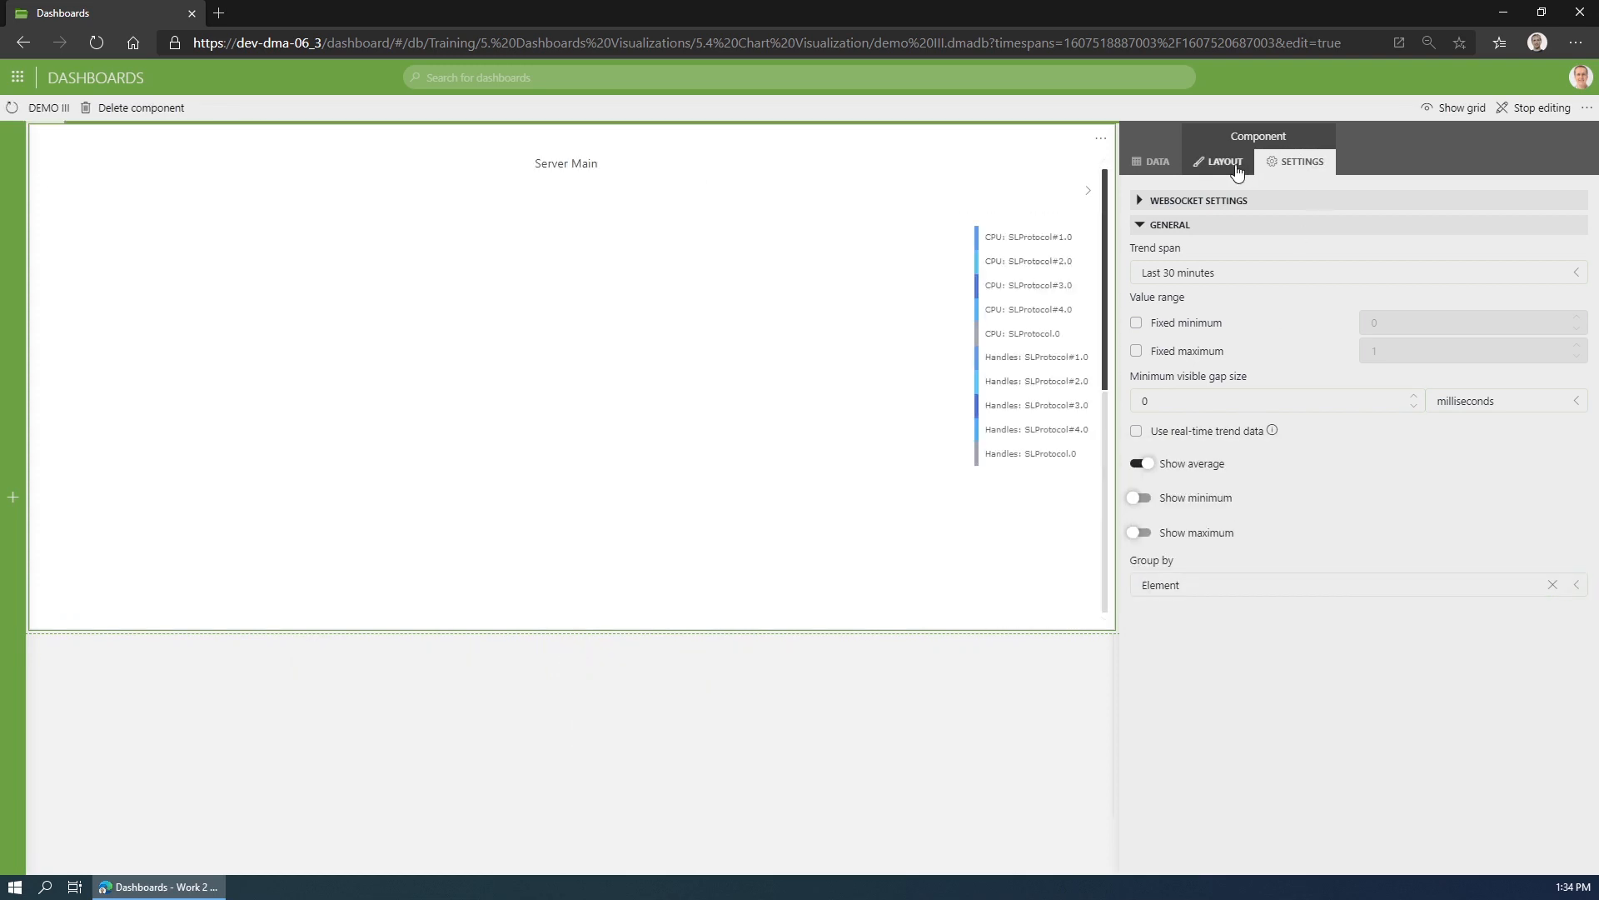
{"action": "left_click", "coordinate": [1220, 161]}
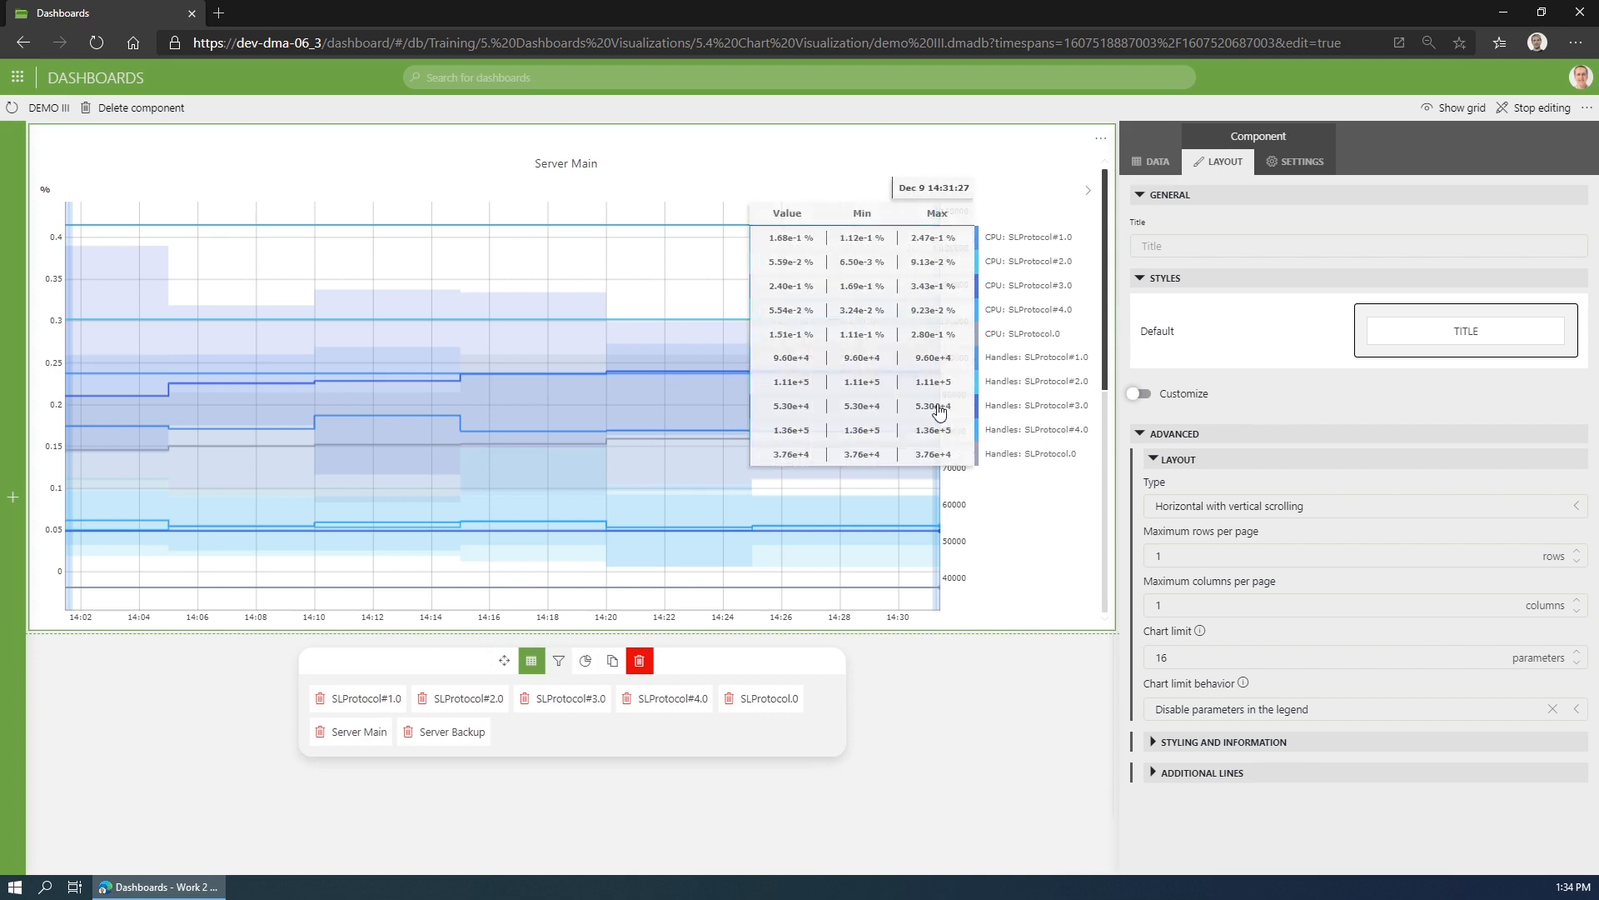
{"action": "scroll", "coordinate": [680, 373], "scroll_direction": "down", "scroll_amount": 3}
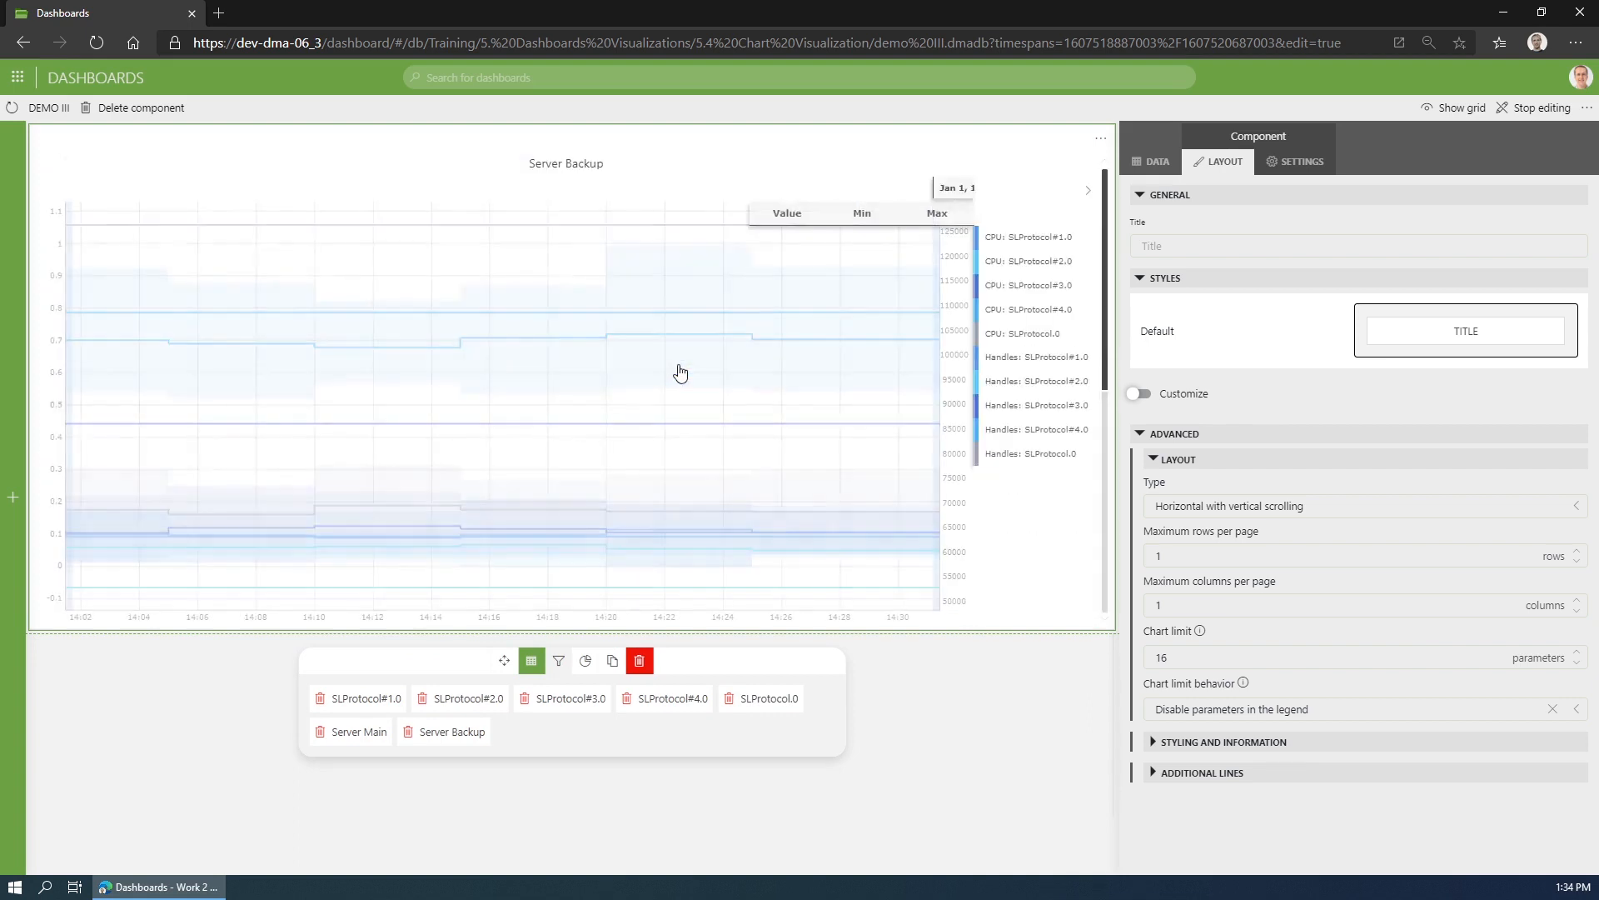
{"action": "scroll", "coordinate": [707, 372], "scroll_direction": "up", "scroll_amount": 3}
- Try a page layout with a maximum of 2 columns per page, and try a maximum of 2 rows per page
{"action": "left_click", "coordinate": [1215, 610]}
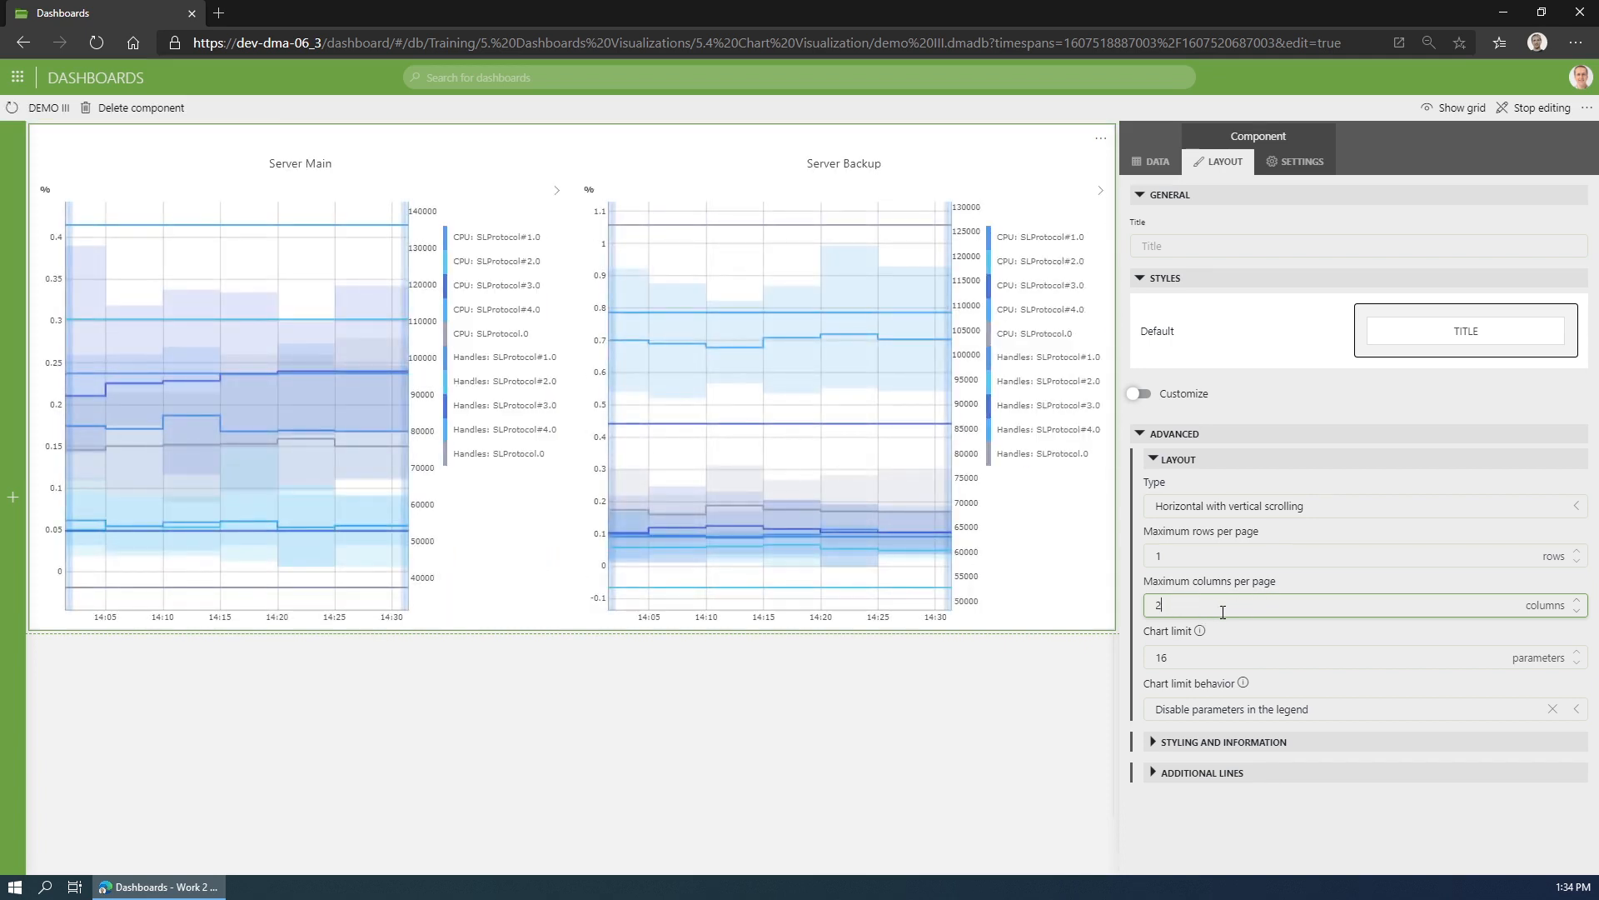
{"action": "double_click", "coordinate": [1200, 556]}
{"action": "type", "text": "2"}
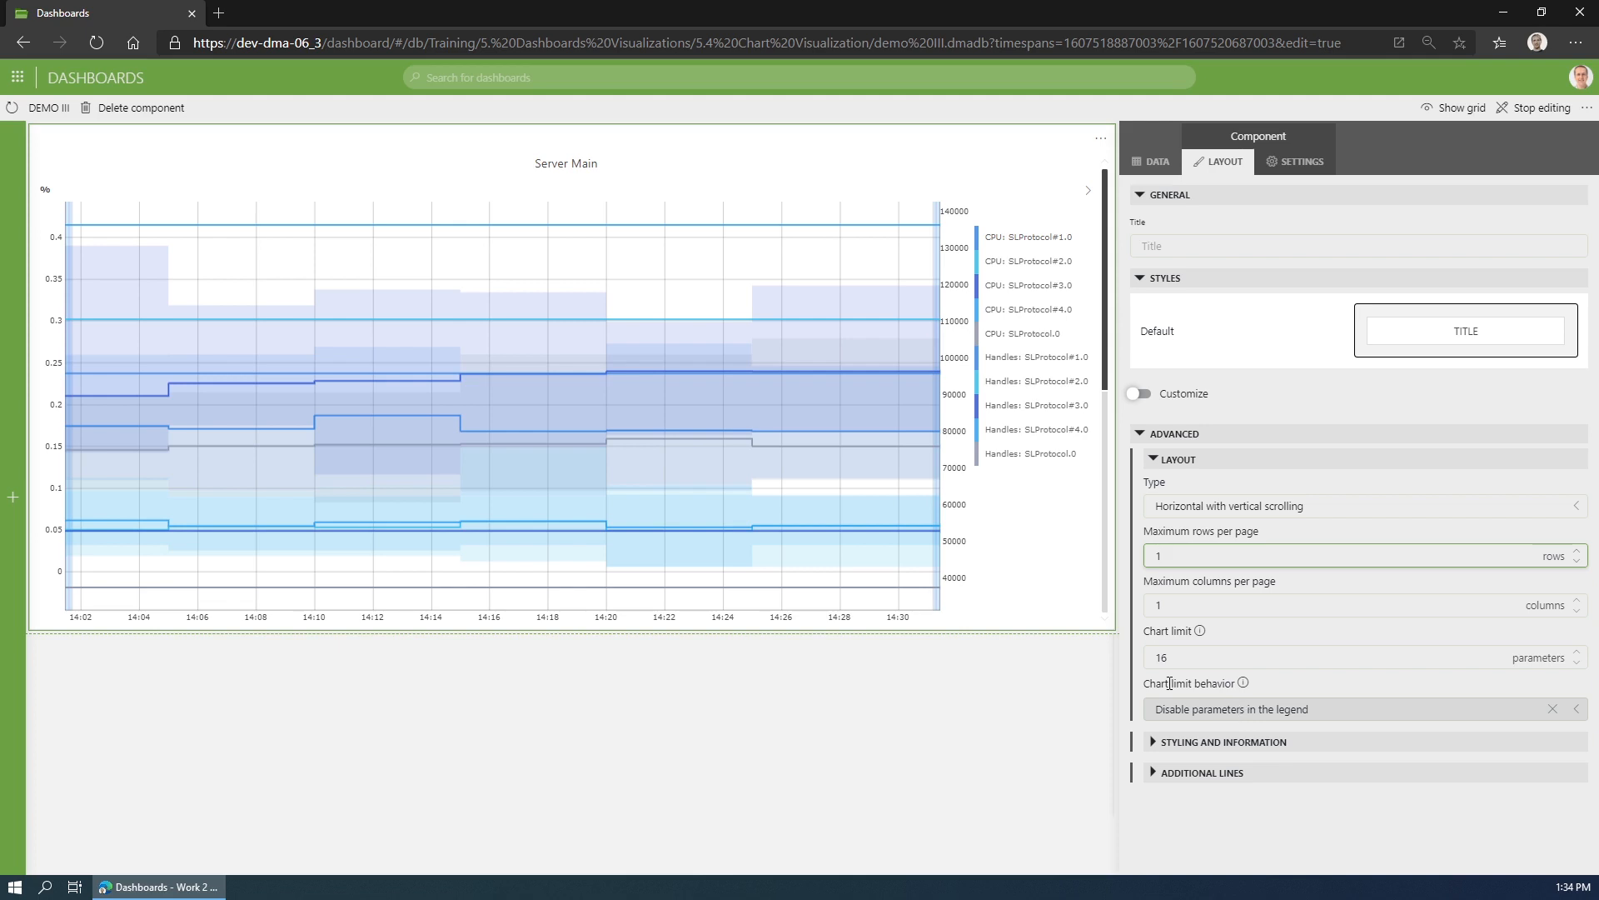
- Group the line chart's parameters with All together again and look through the full legend, including its disabled items
{"action": "left_click", "coordinate": [1296, 161]}
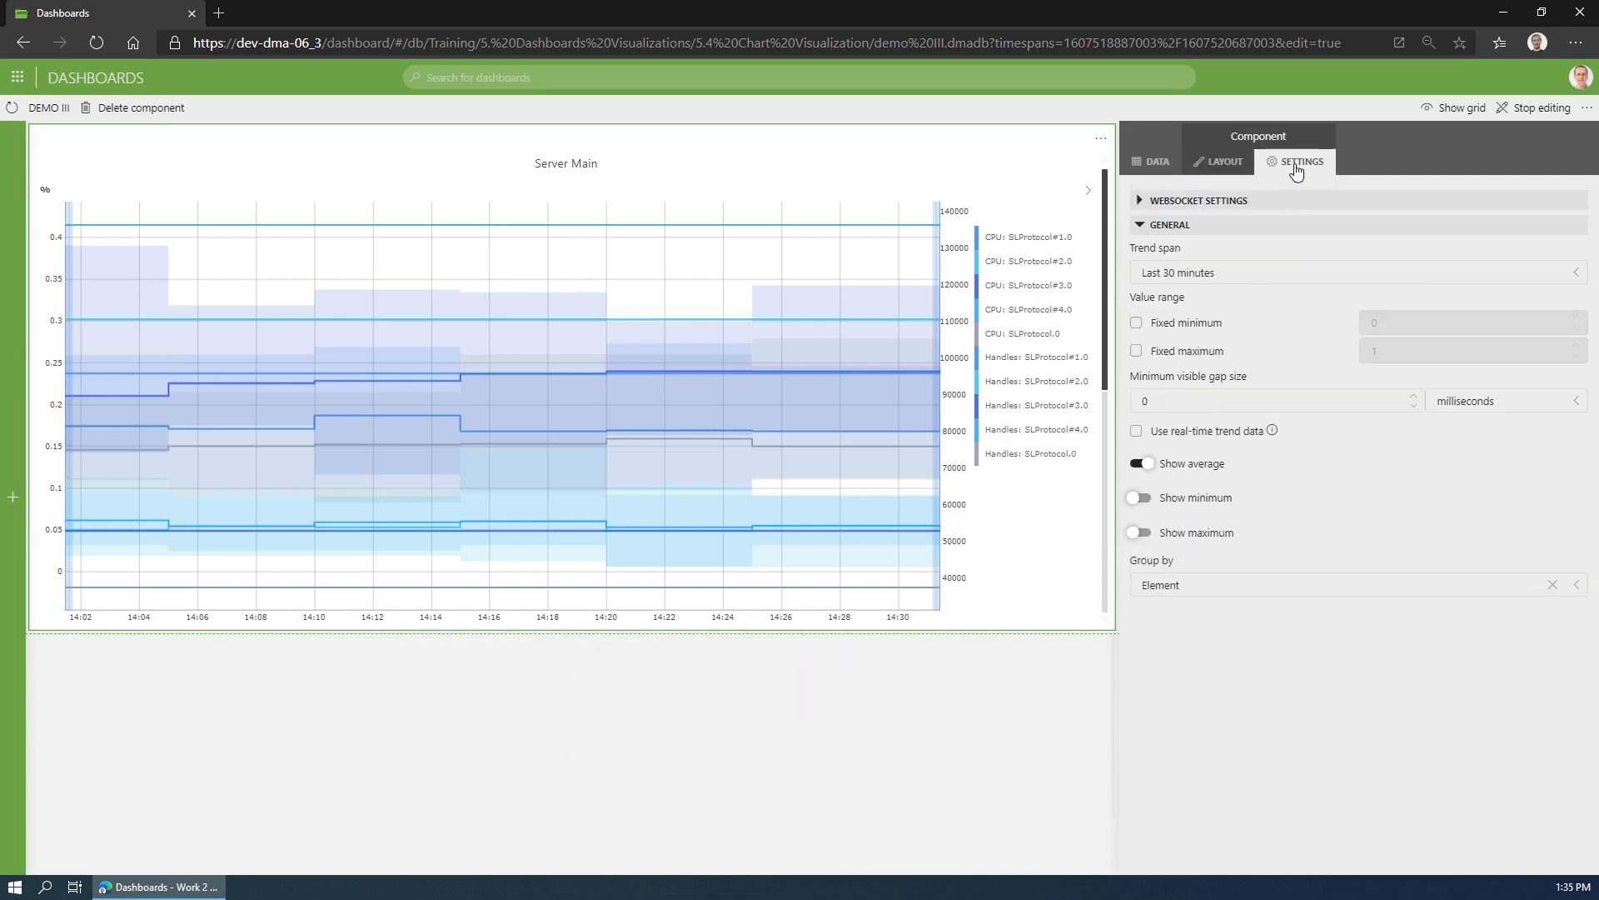
{"action": "left_click", "coordinate": [1186, 585]}
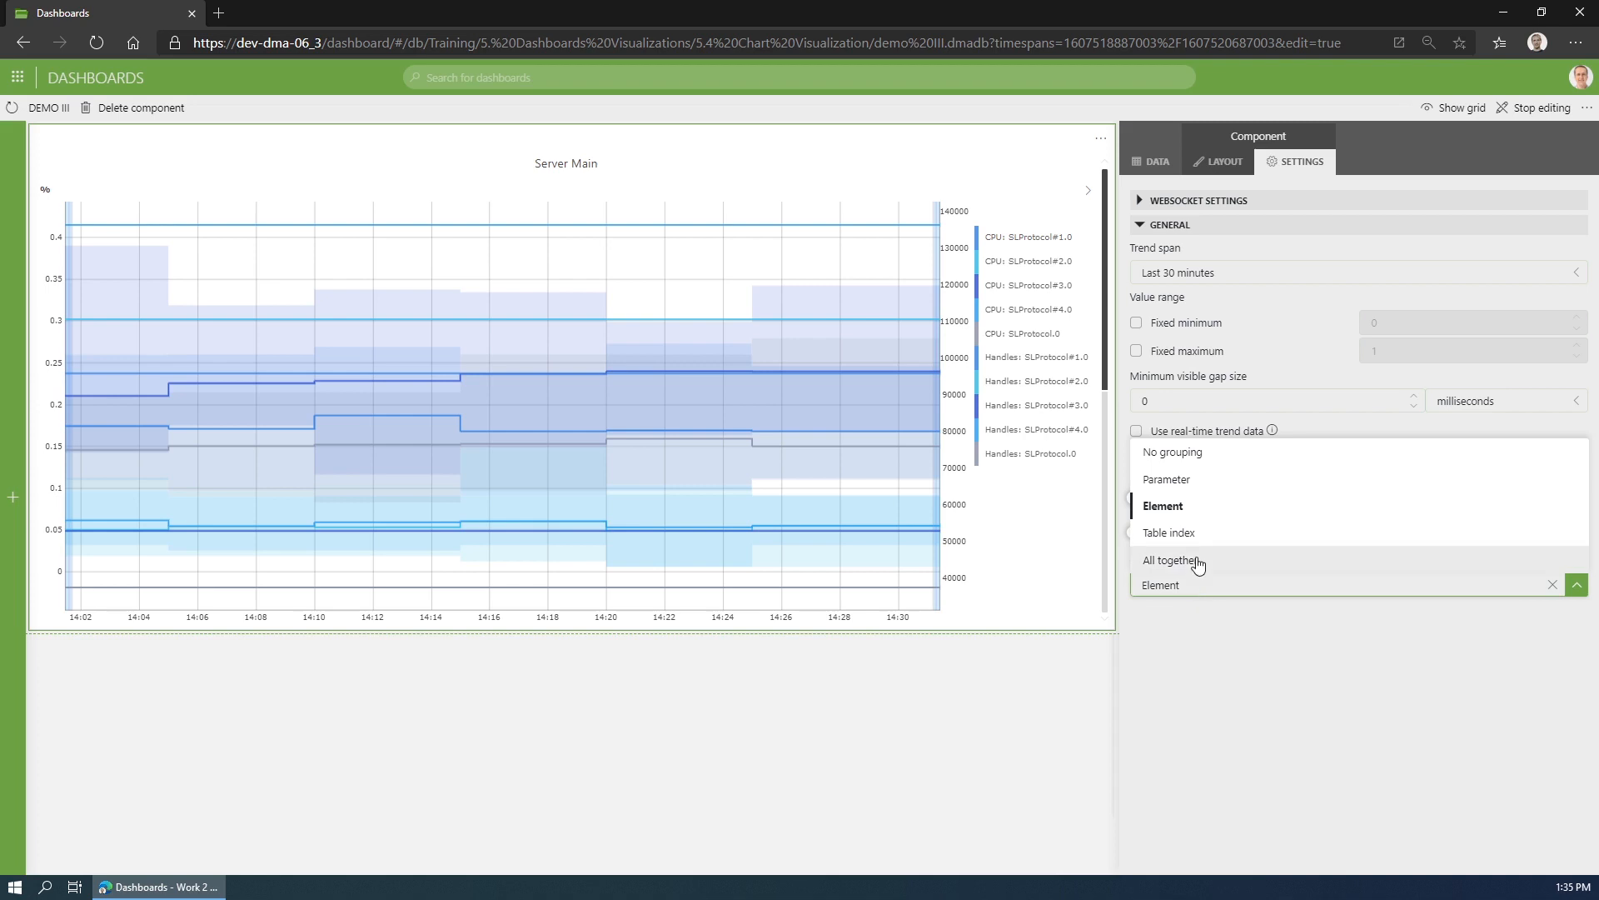
{"action": "left_click", "coordinate": [1197, 560]}
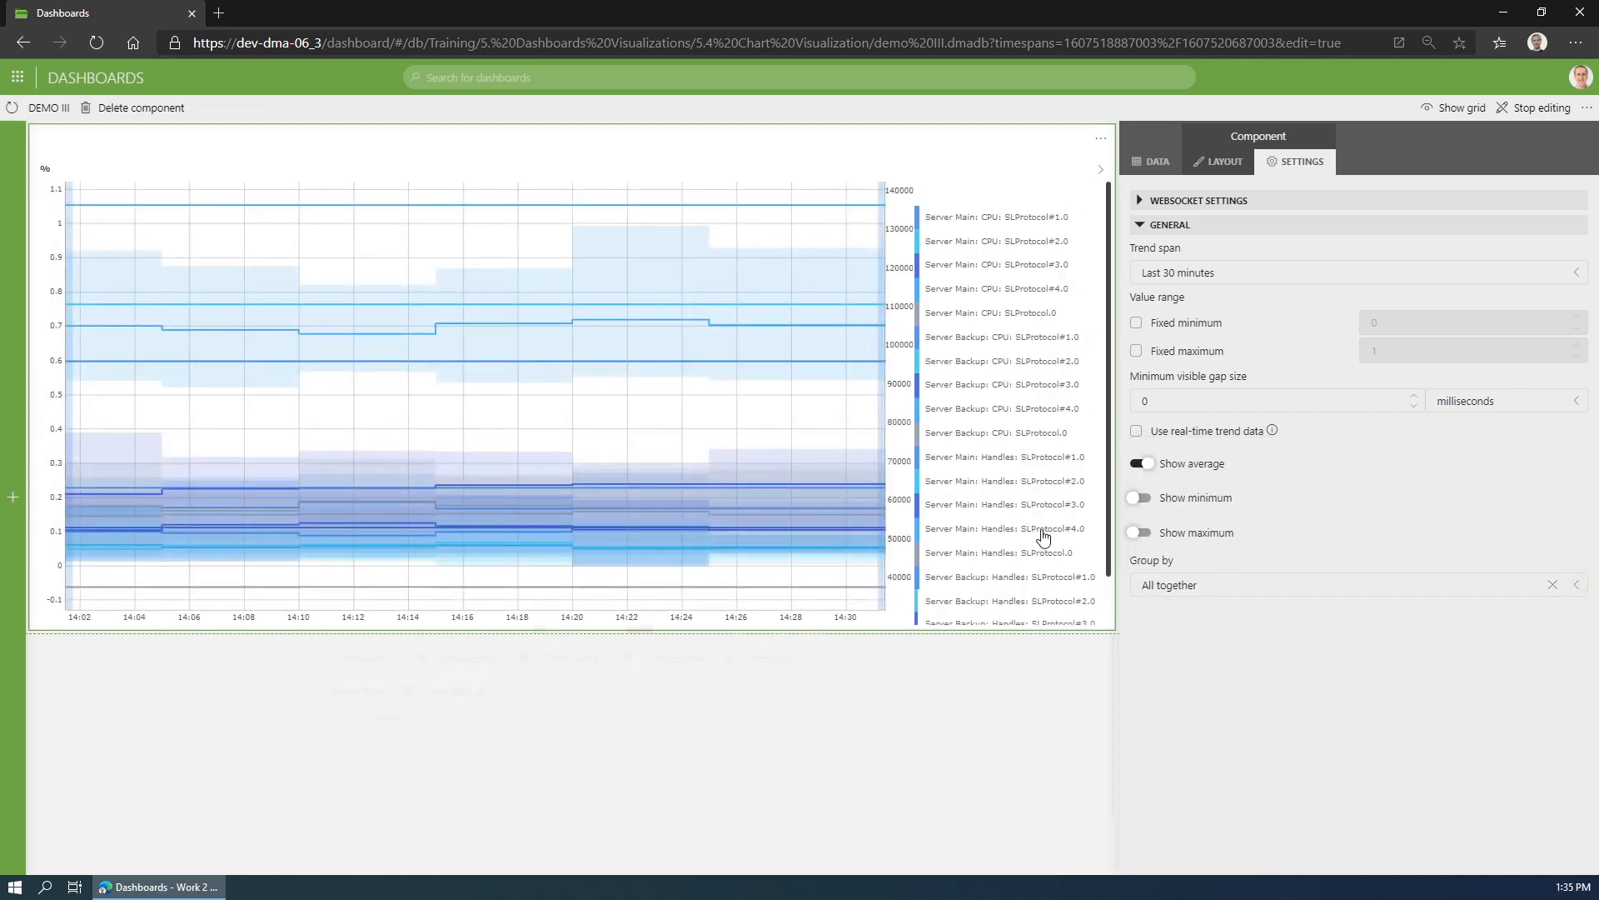
{"action": "scroll", "coordinate": [998, 354], "scroll_direction": "down", "scroll_amount": 2}
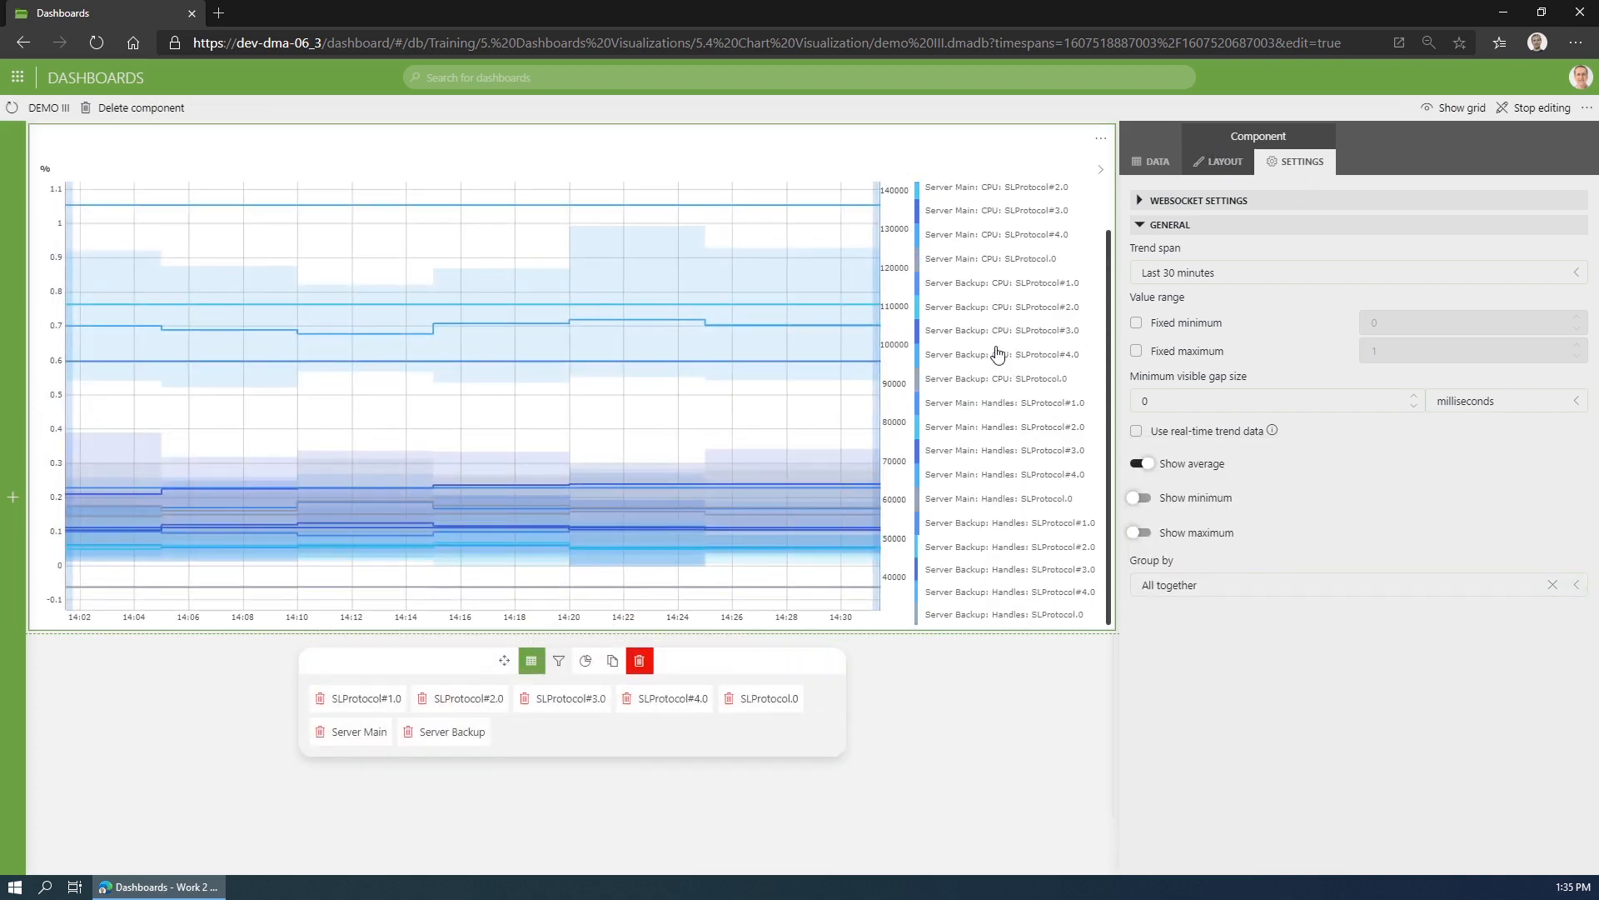
{"action": "mouse_move", "coordinate": [778, 314]}
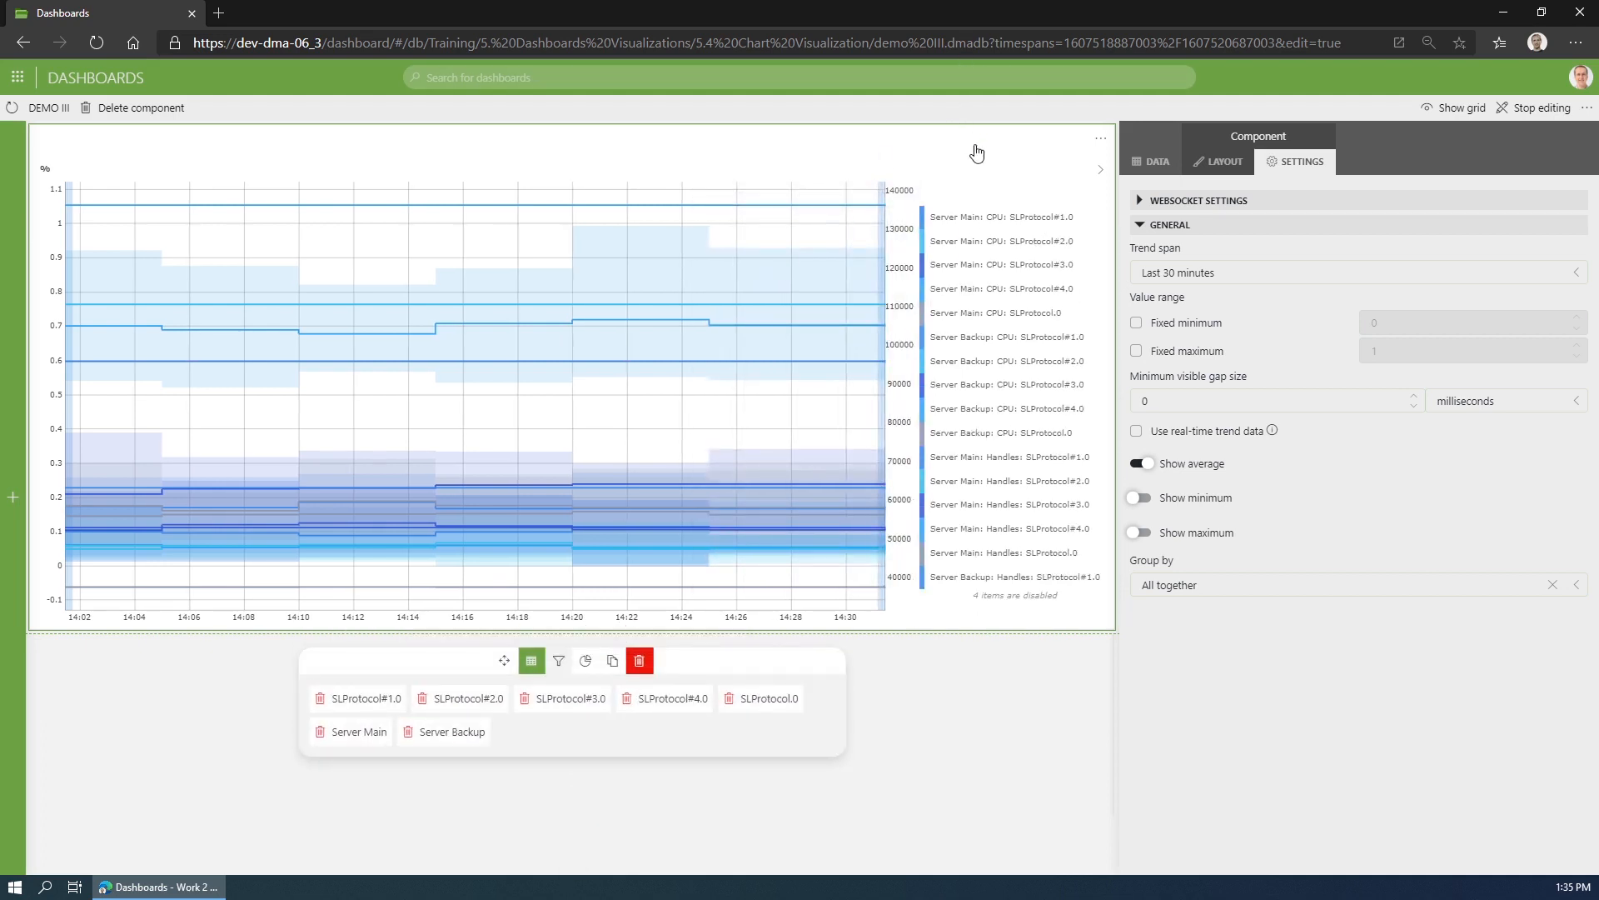
{"action": "scroll", "coordinate": [975, 193], "scroll_direction": "down", "scroll_amount": 1}
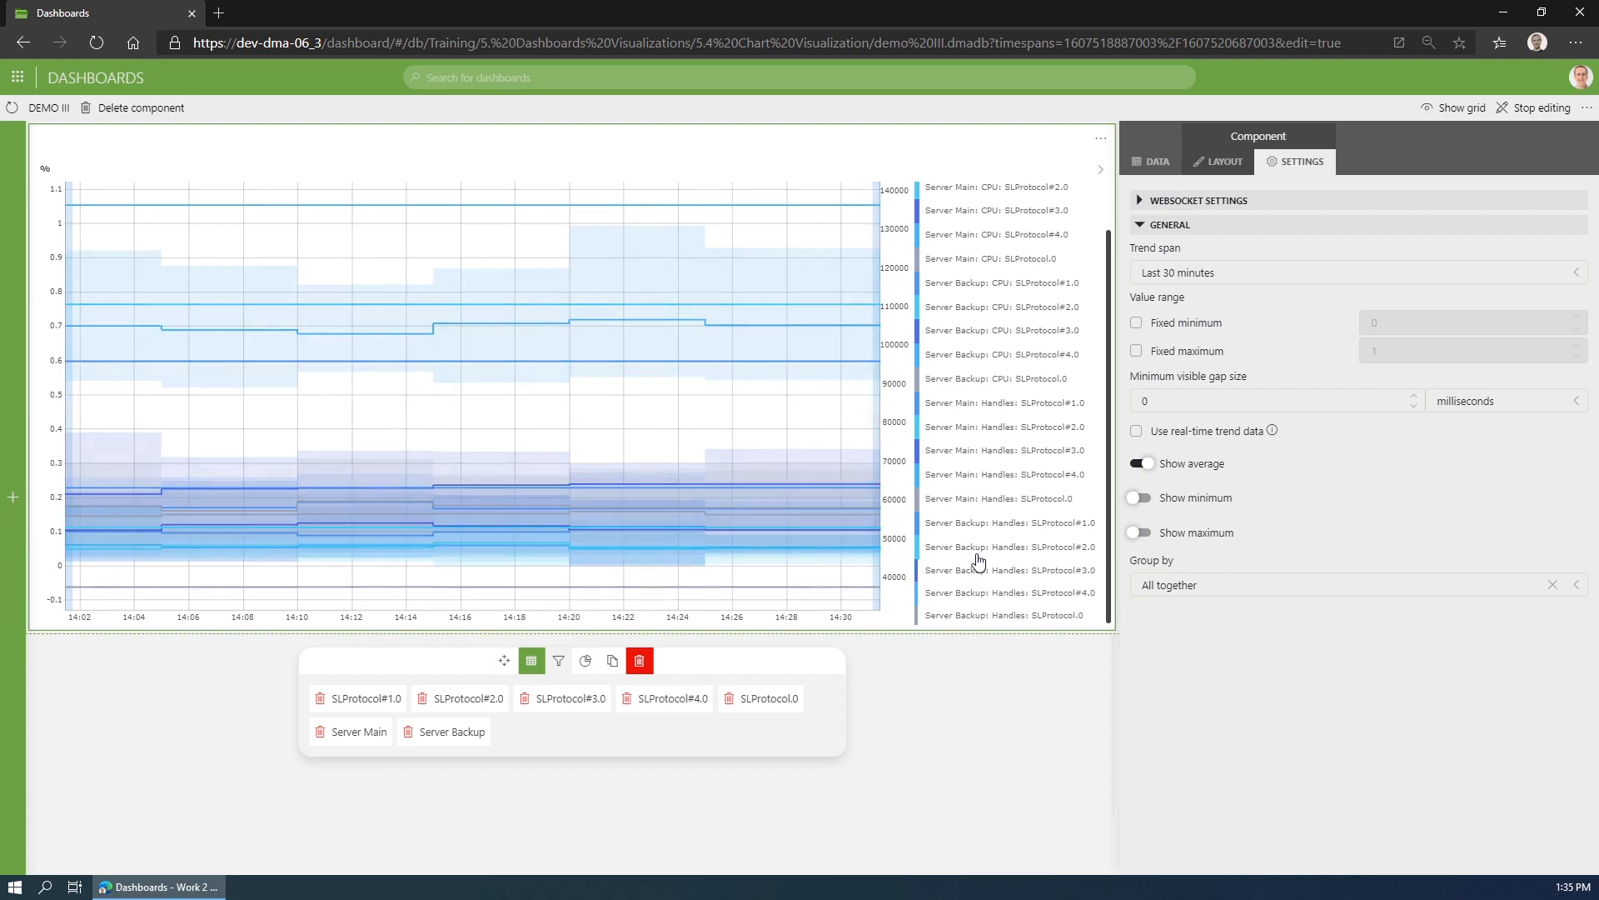
- Set the line chart's chart limit behavior to Create additional charts and view the extra chart for the remaining parameters
{"action": "left_click", "coordinate": [1226, 164]}
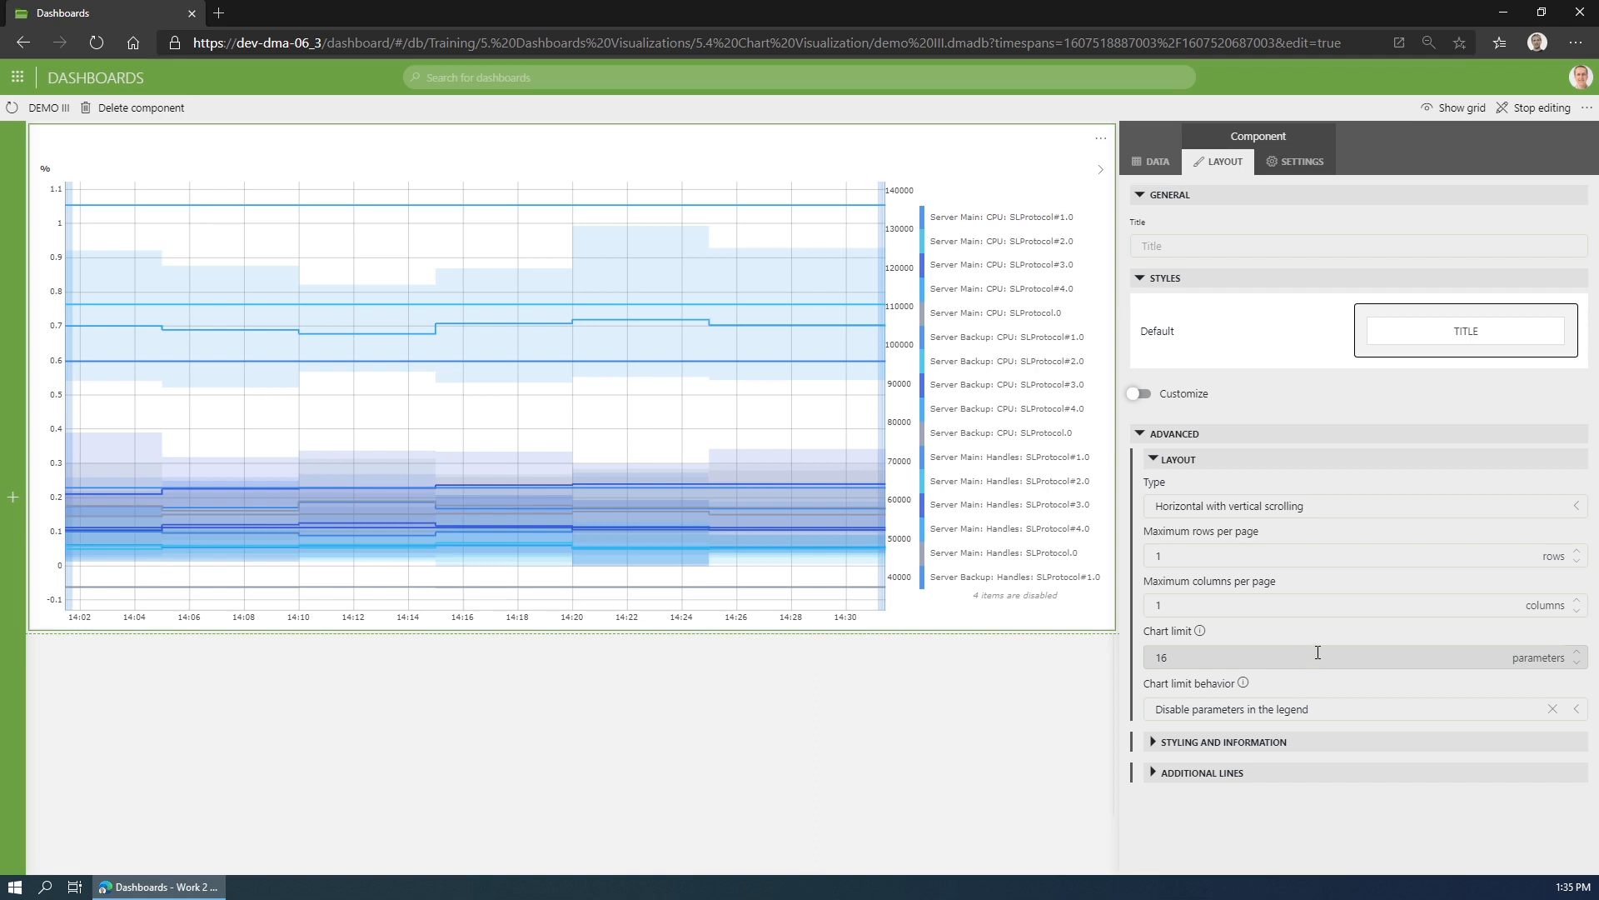
{"action": "left_click", "coordinate": [1338, 708]}
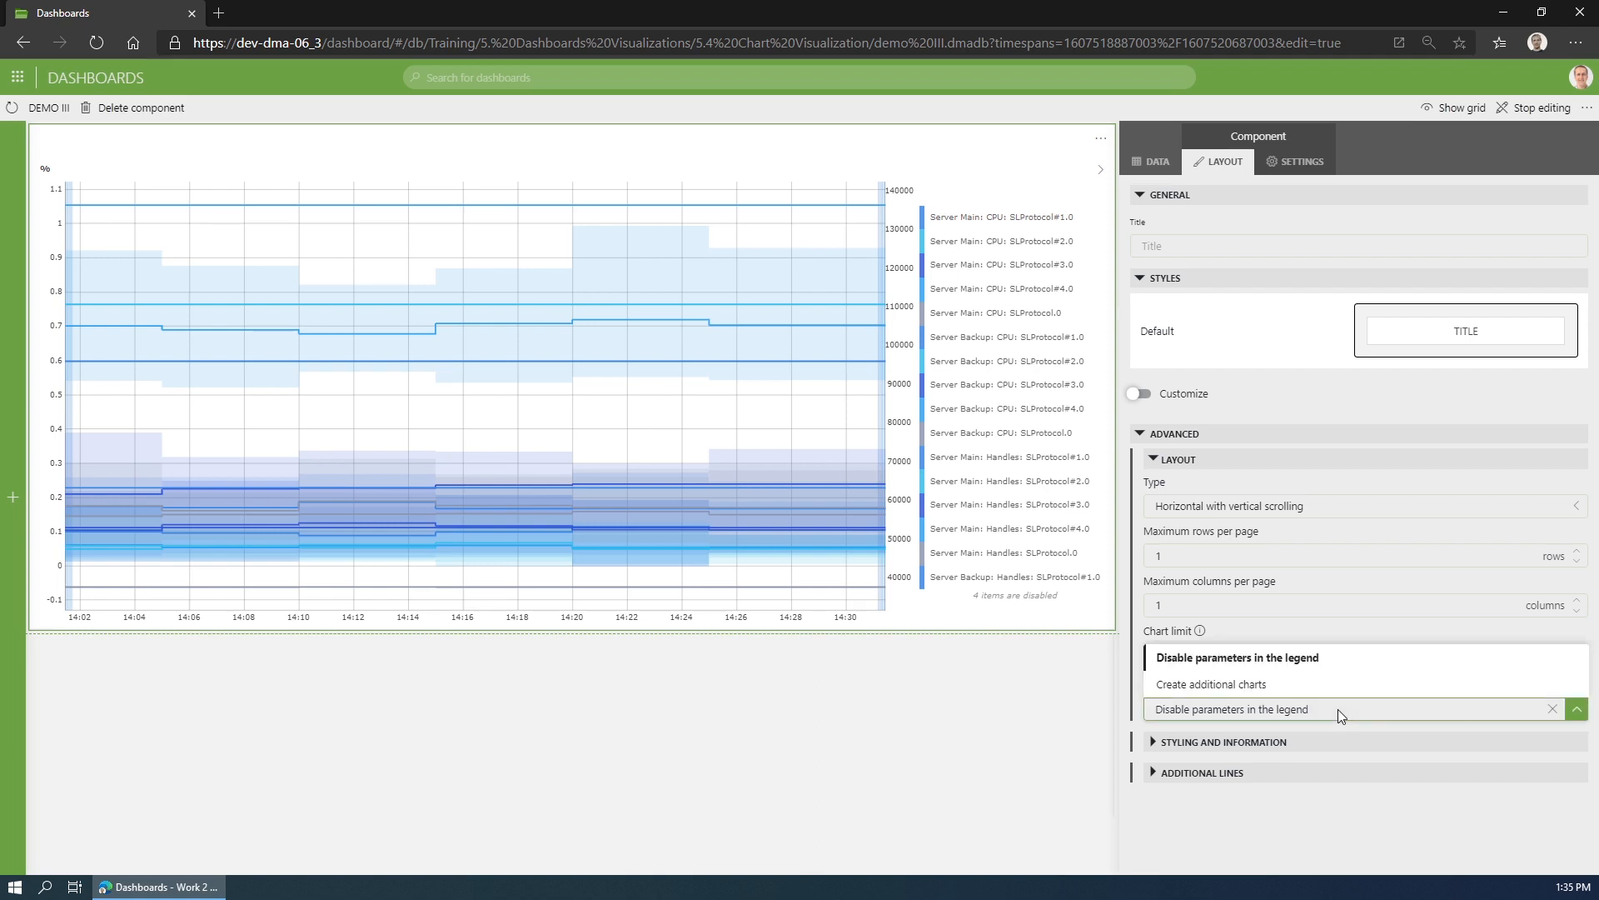
{"action": "left_click", "coordinate": [1312, 626]}
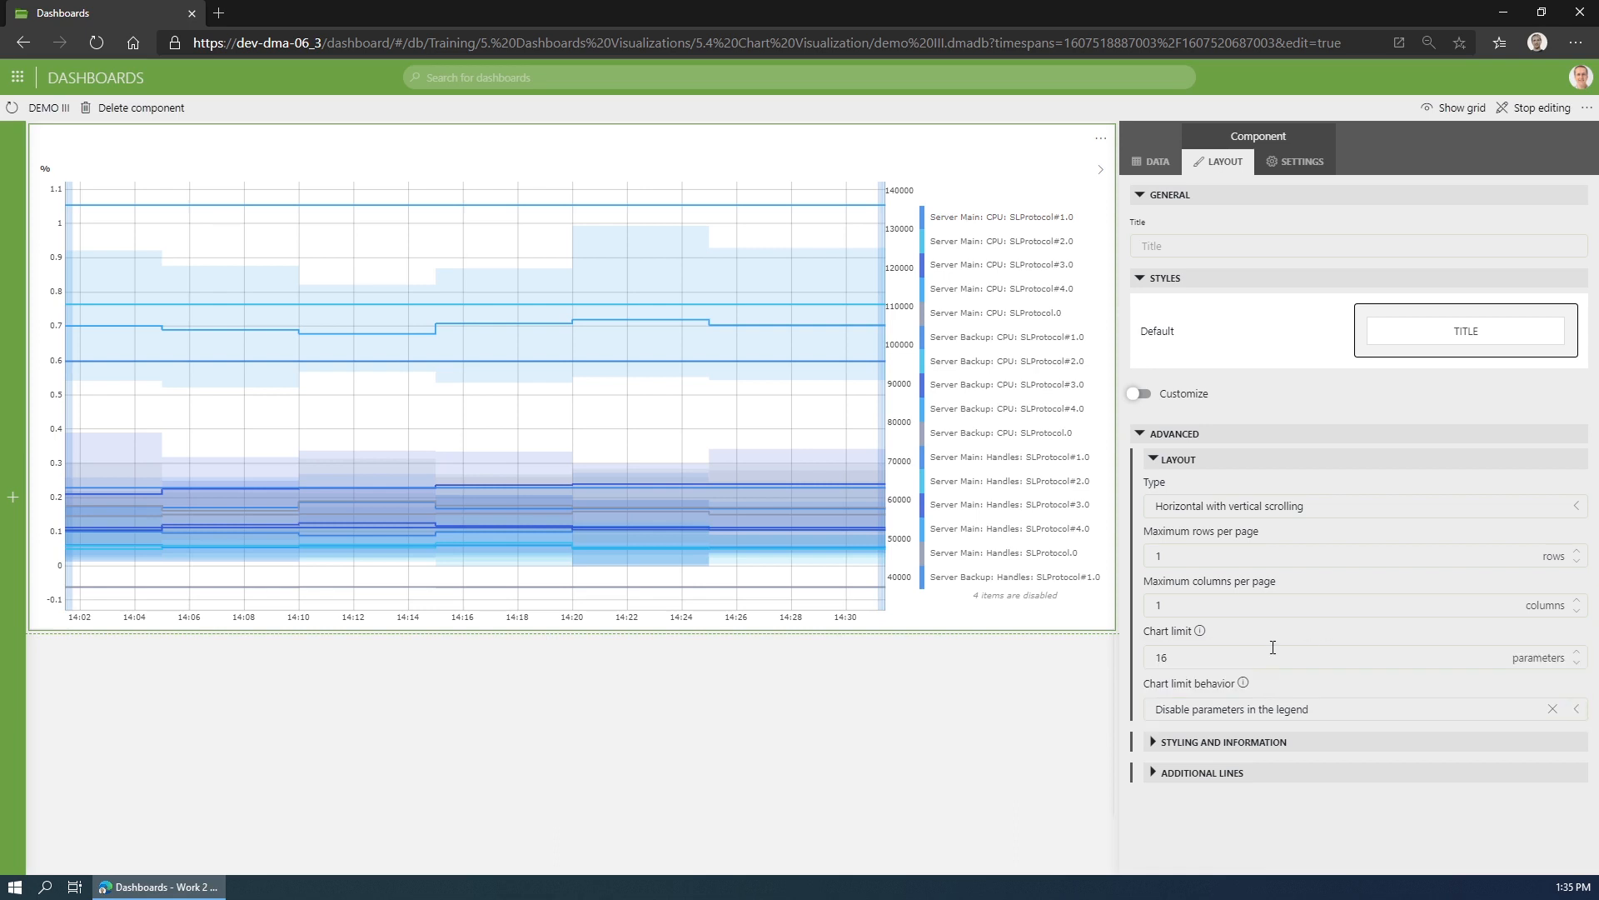
{"action": "left_click", "coordinate": [1341, 708]}
{"action": "left_click", "coordinate": [1254, 685]}
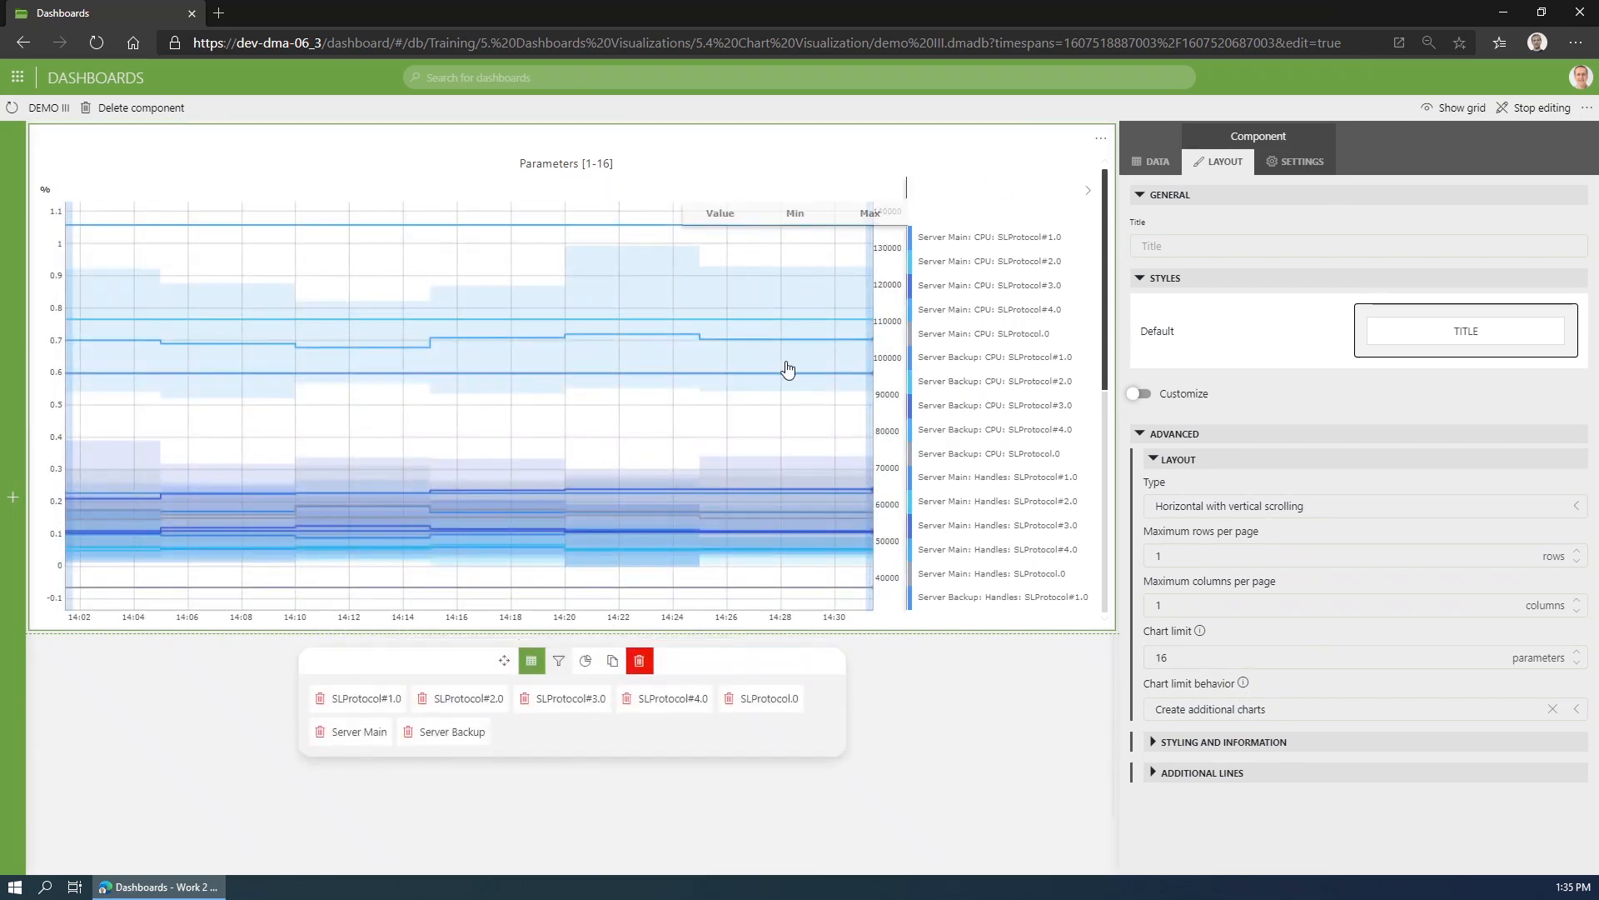
{"action": "scroll", "coordinate": [788, 373], "scroll_direction": "down", "scroll_amount": 2}
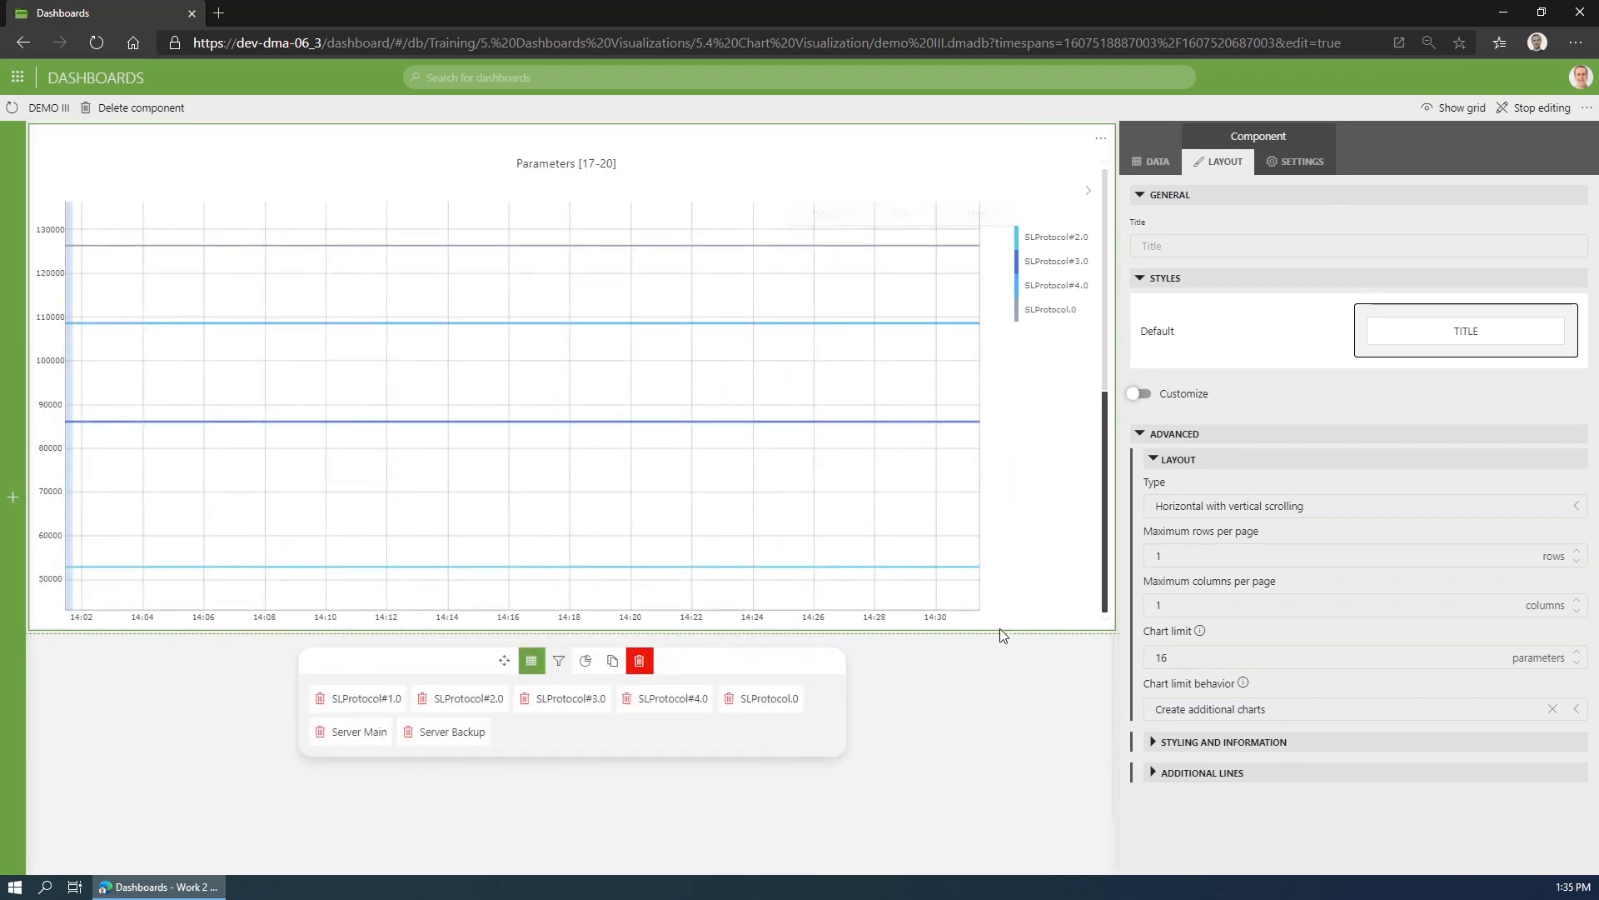